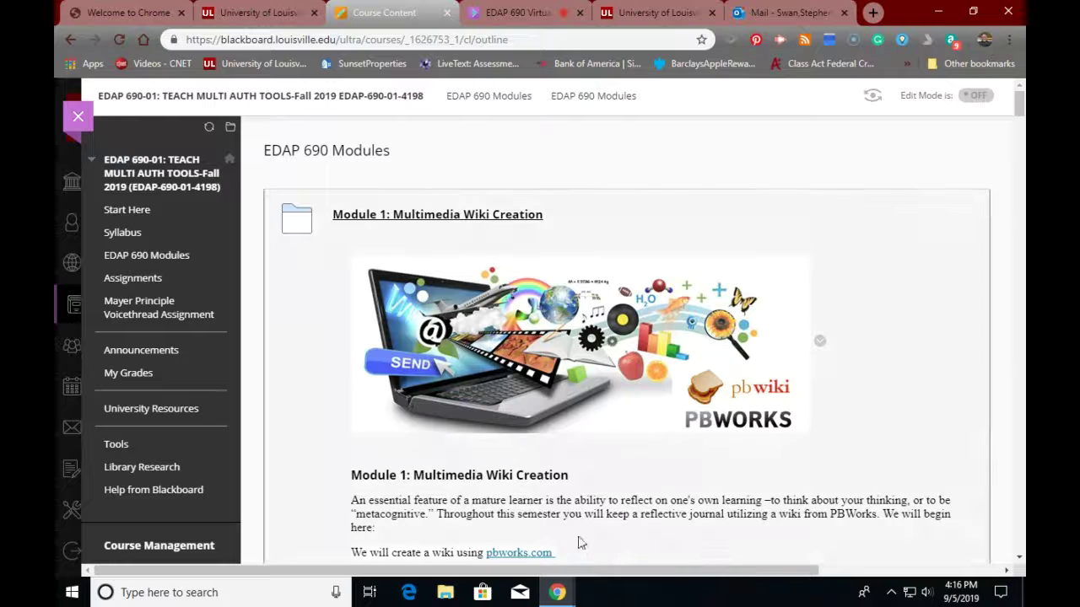
Step: Open the PBworks site from the Module 1 instructions and log in to My PBworks with the prefilled credentials
left_click(520, 553)
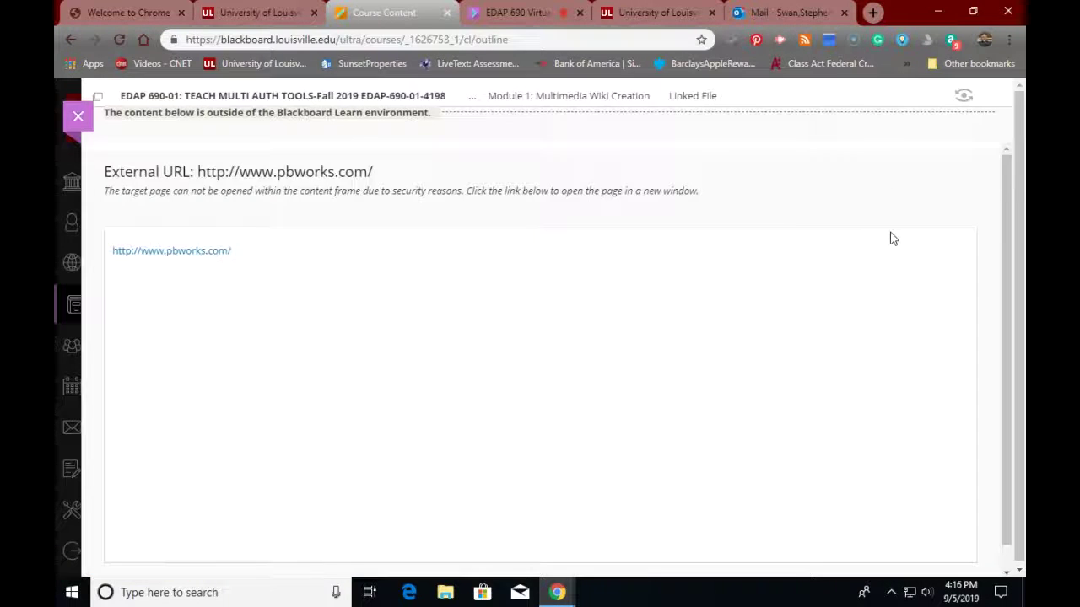
left_click(169, 253)
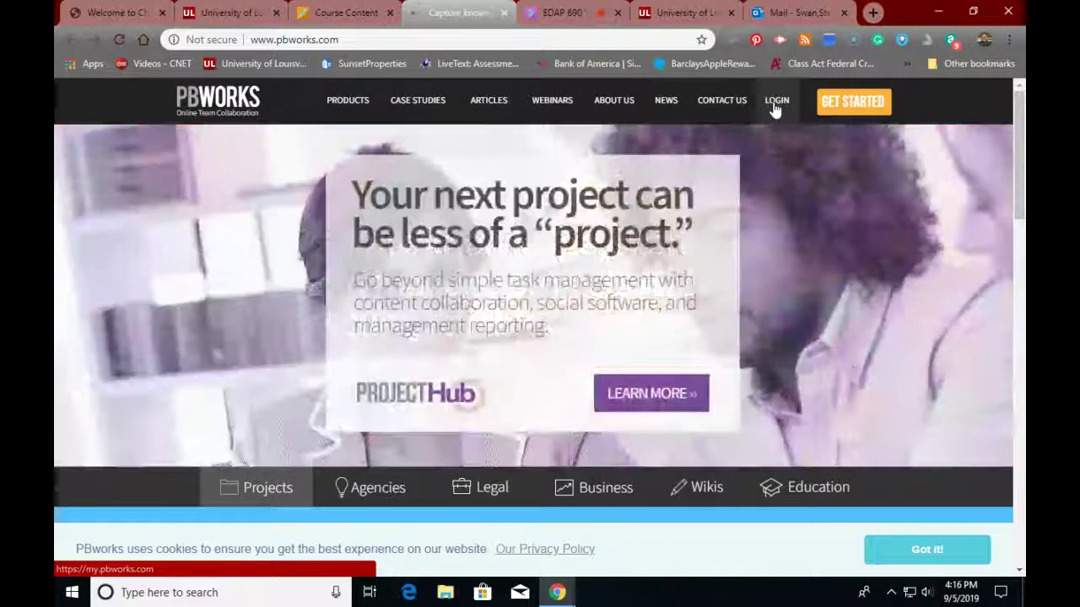
left_click(775, 108)
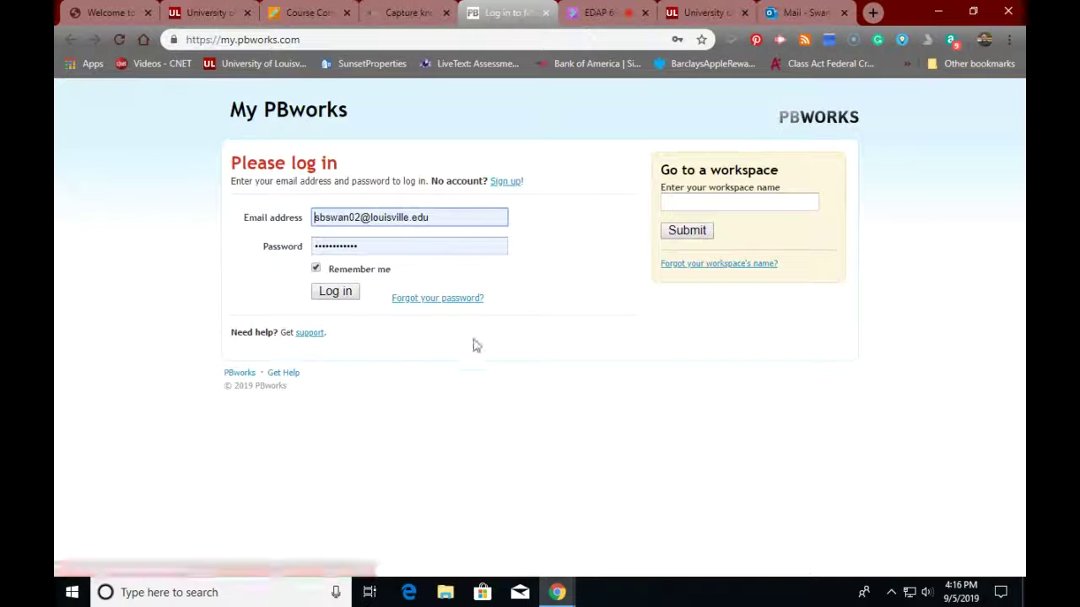
left_click(336, 298)
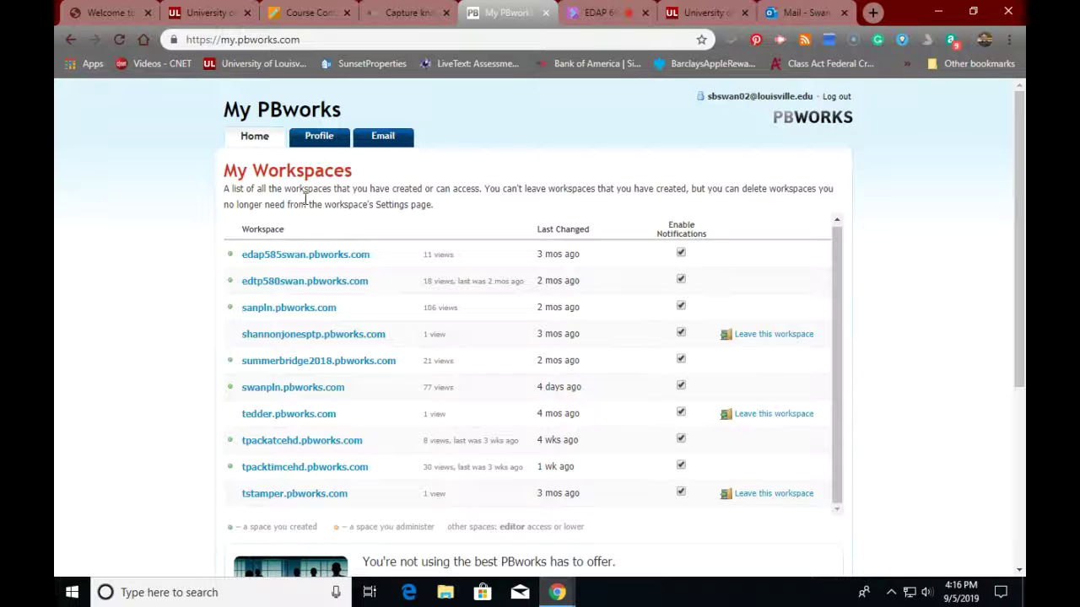
Step: Open the swanpln workspace from the My Workspaces list and put its FrontPage into edit mode
scroll(349, 209, "down", 3)
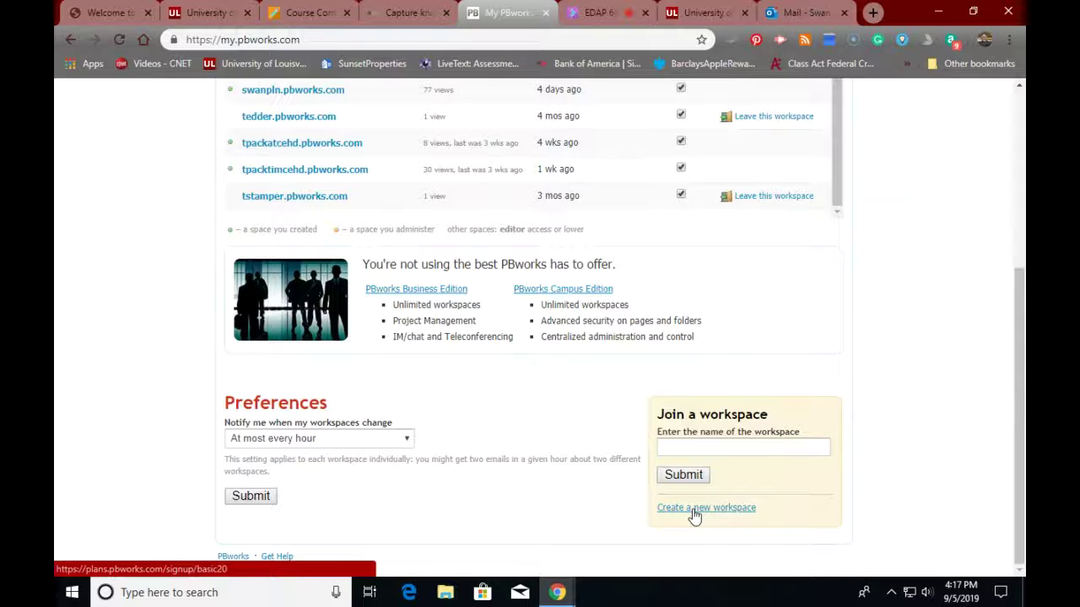
scroll(579, 458, "up", 4)
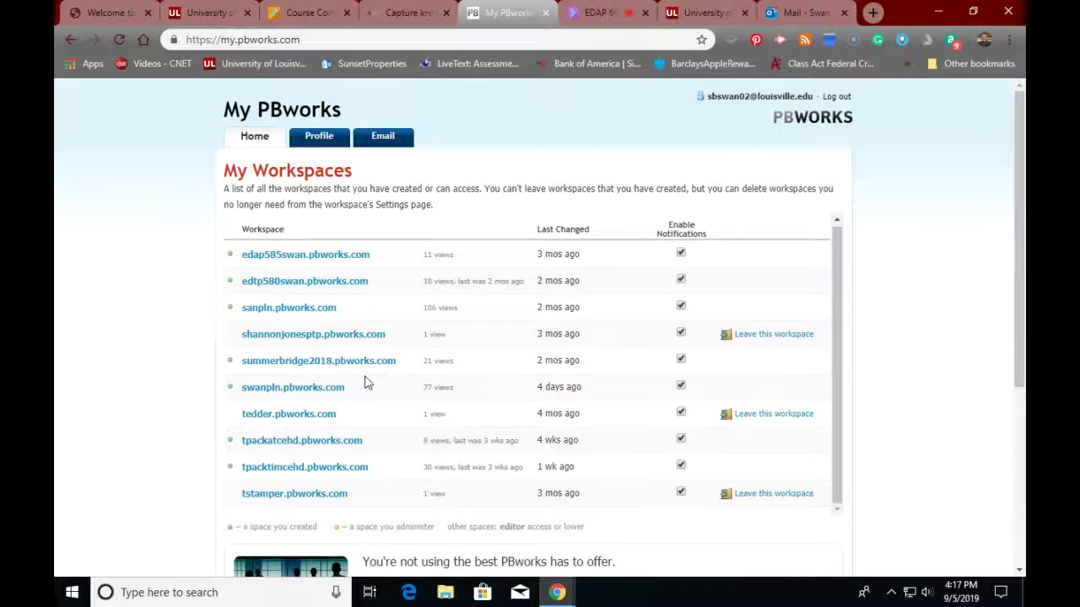
left_click(301, 393)
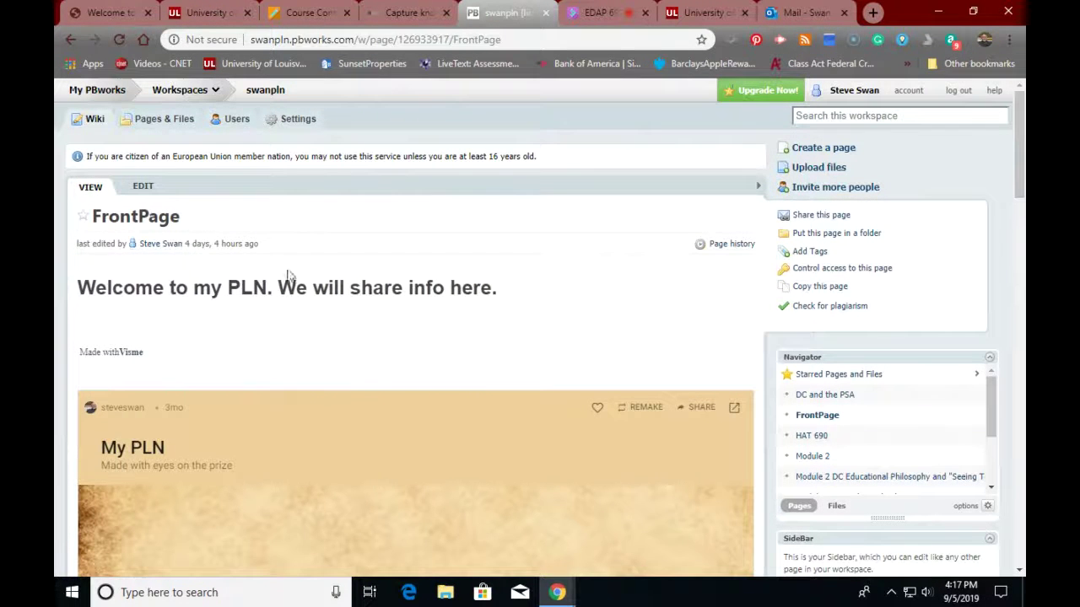
left_click(143, 186)
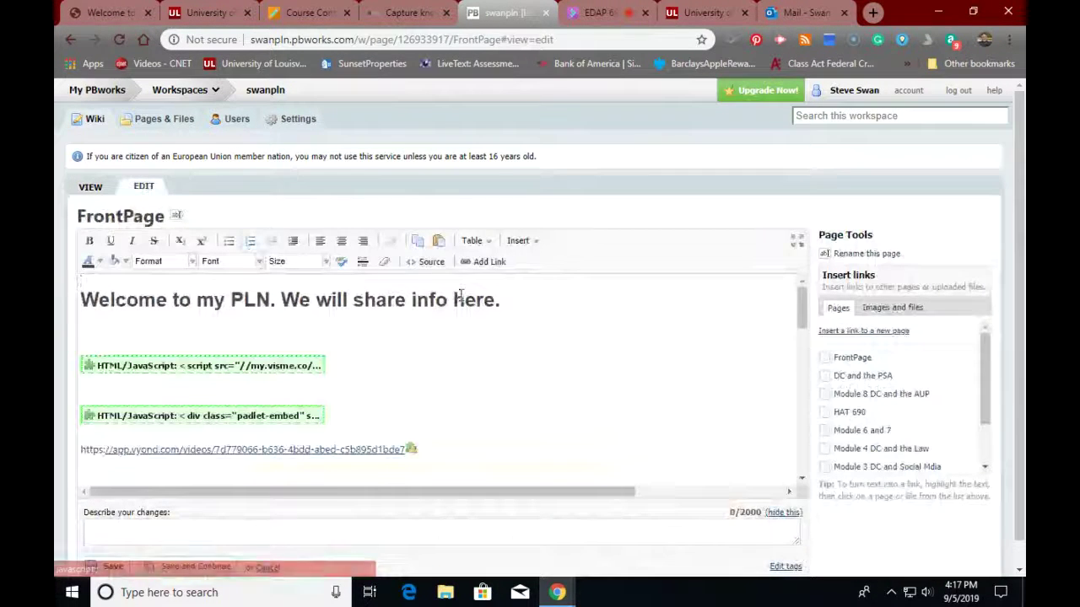
Step: Delete the FrontPage's existing content, including the welcome heading, link, comic image and embedded HTML/JavaScript blocks
left_click_drag(472, 450, 112, 281)
key("ctrl+v")
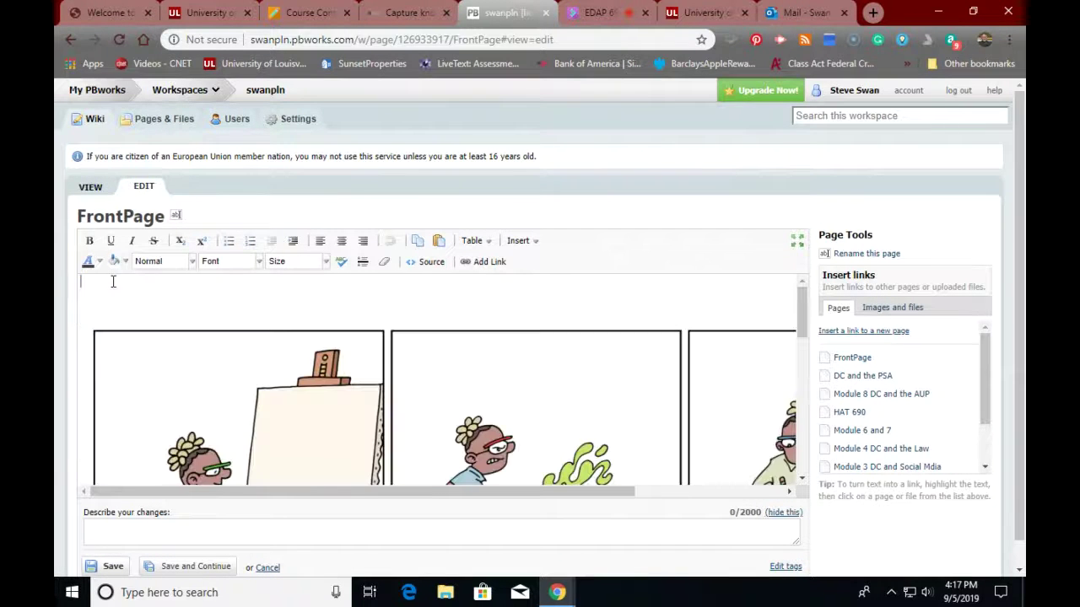
left_click(337, 391)
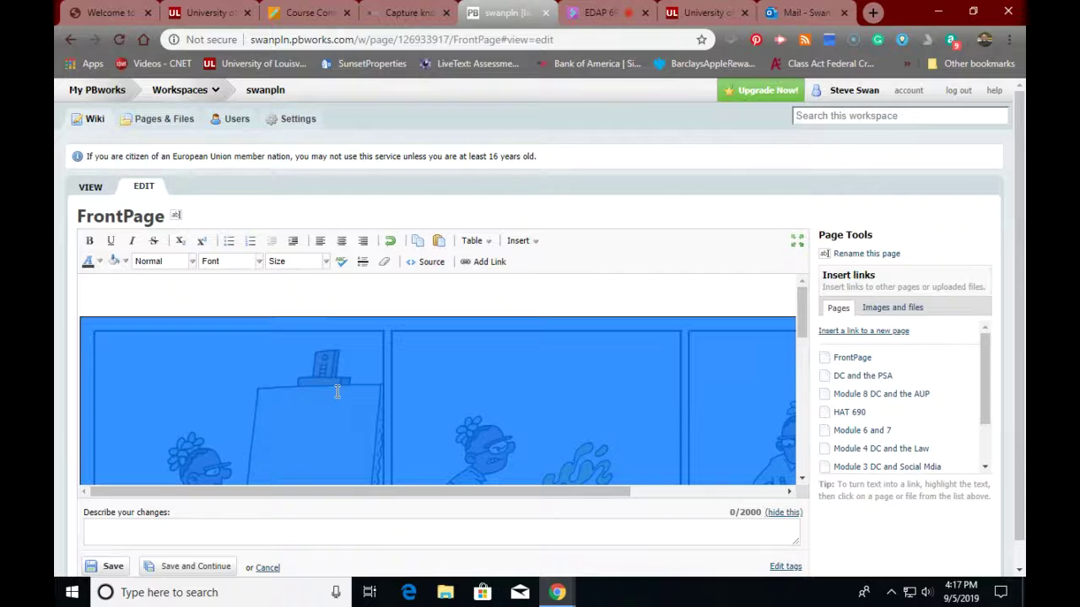
key("ctrl+z")
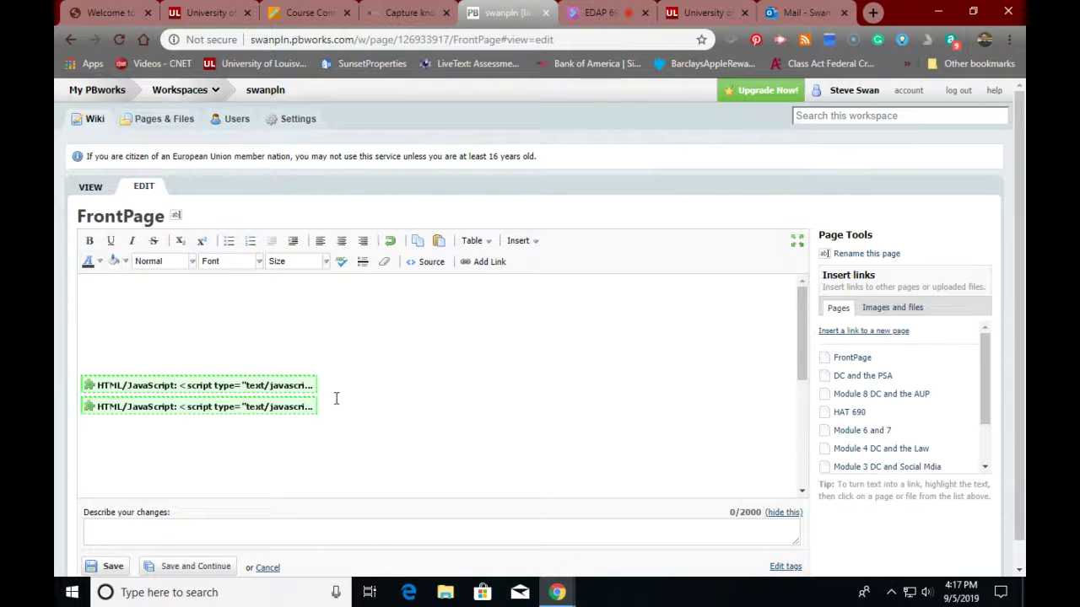
left_click_drag(349, 405, 121, 372)
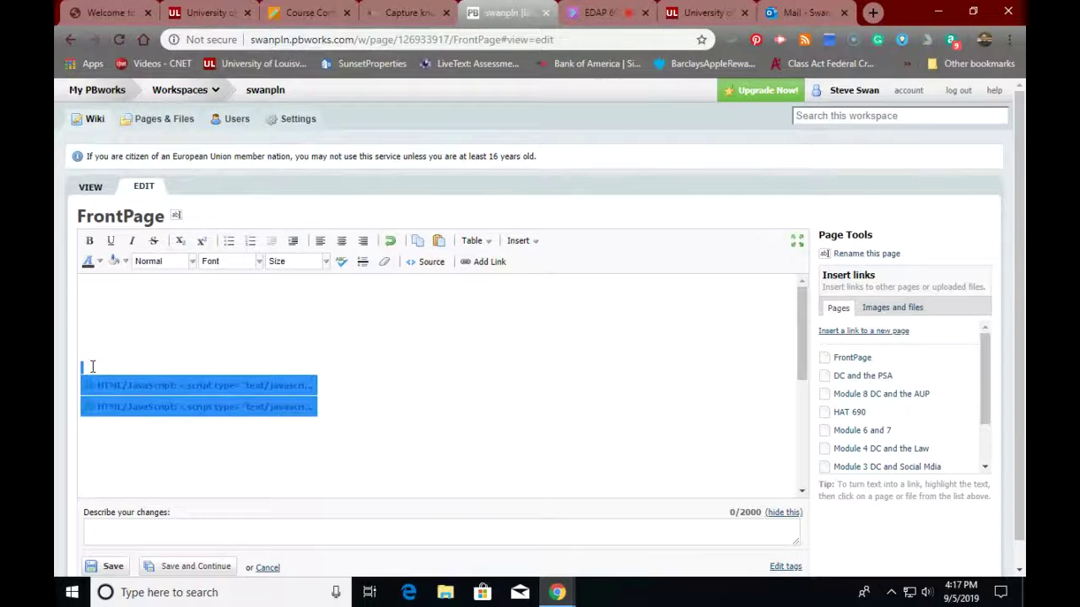
key("Delete")
scroll(141, 359, "down", 3)
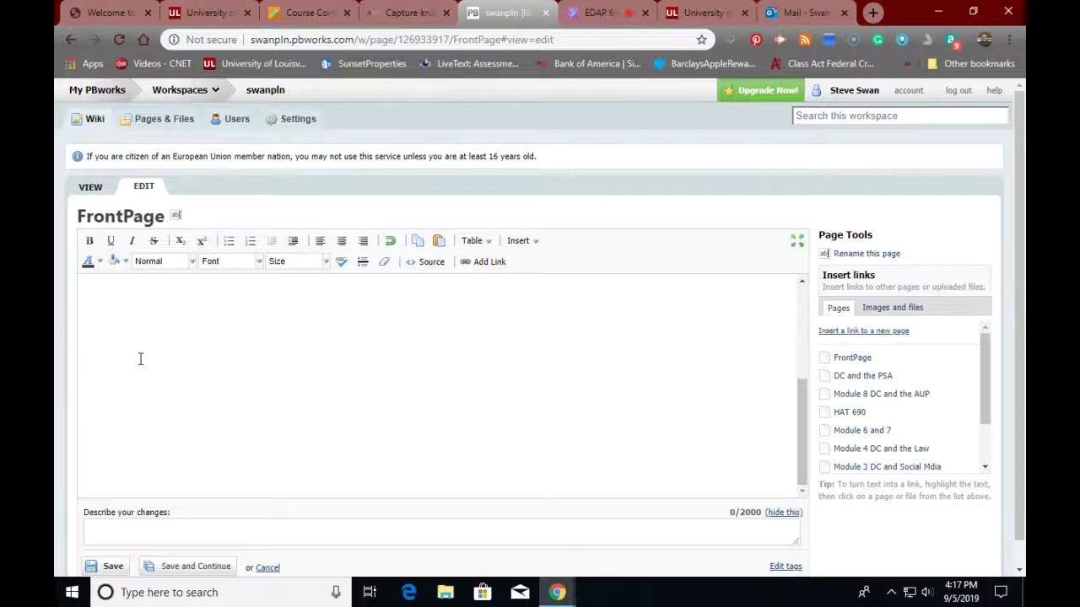
scroll(122, 369, "up", 3)
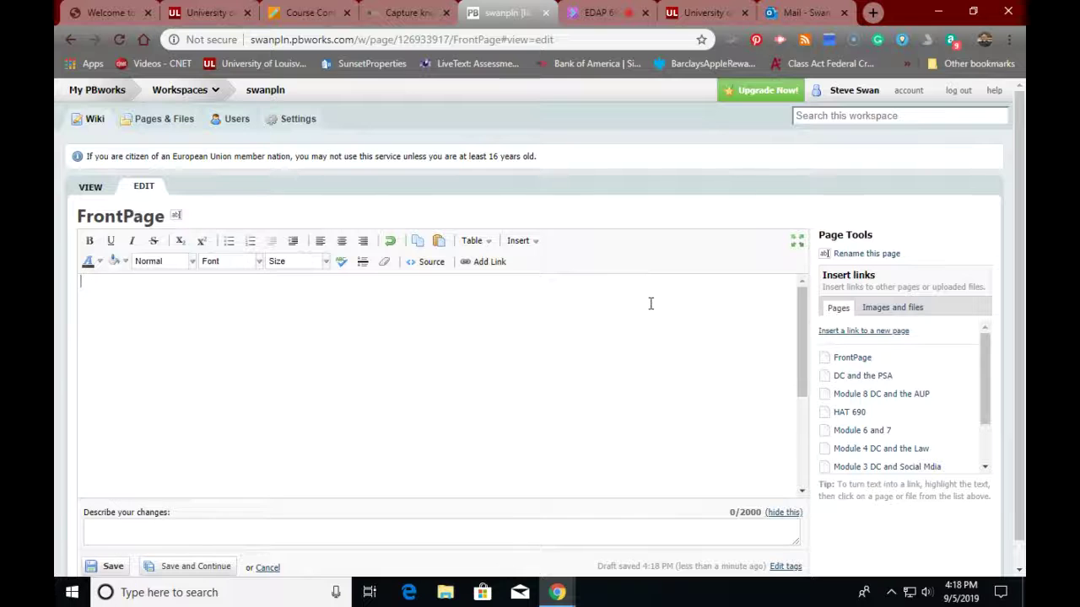
Step: Check the cleared FrontPage and its HTML source for leftover content, declining the Grammarly tour, and return to the visual editor
scroll(641, 311, "down", 5)
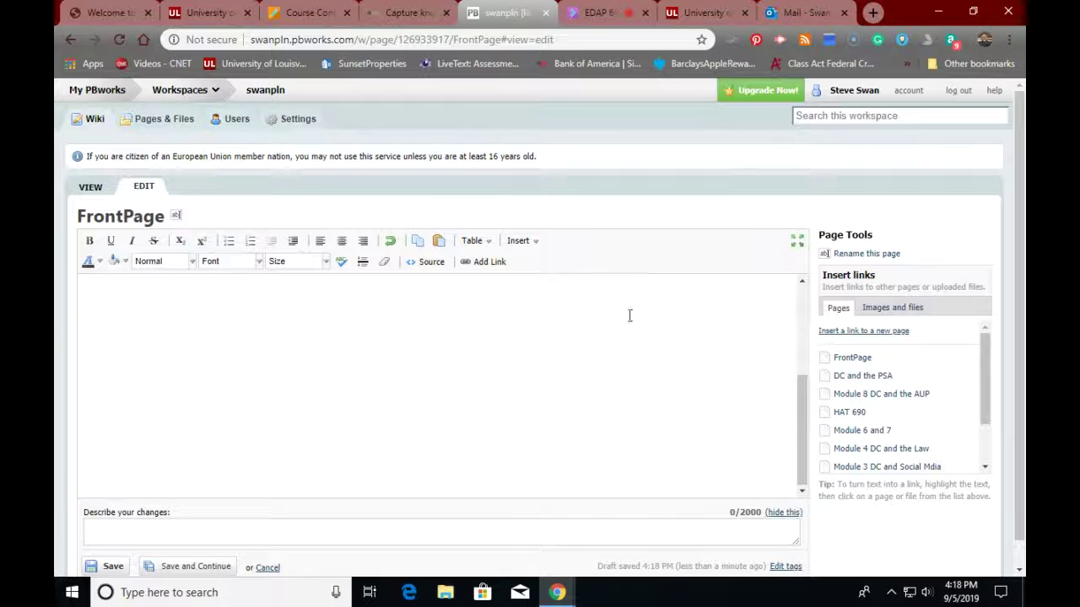
scroll(372, 386, "down", 1)
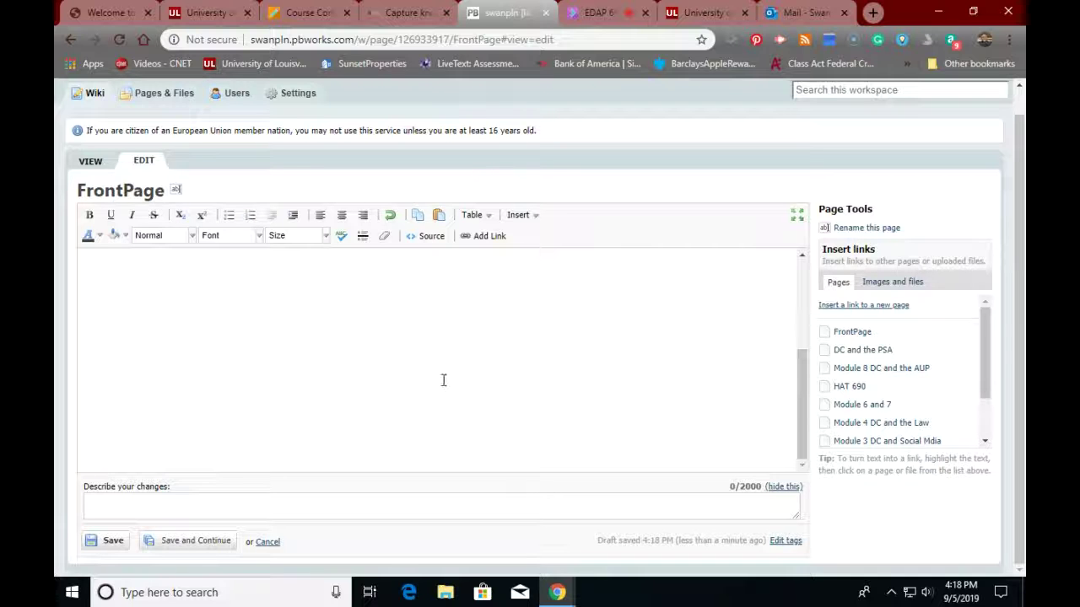
scroll(445, 379, "up", 5)
scroll(444, 378, "up", 1)
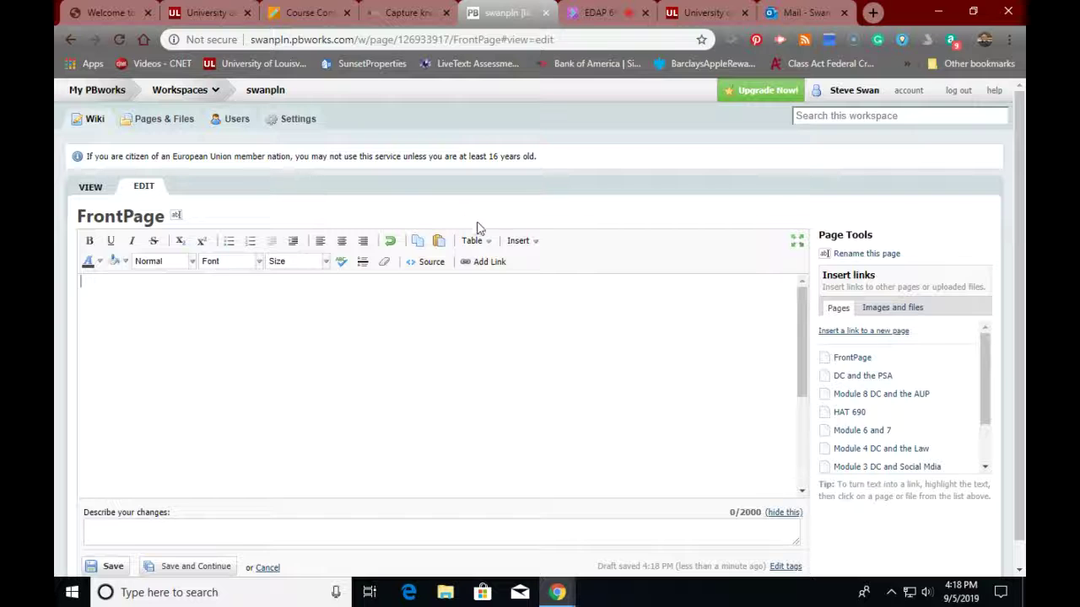
left_click(424, 268)
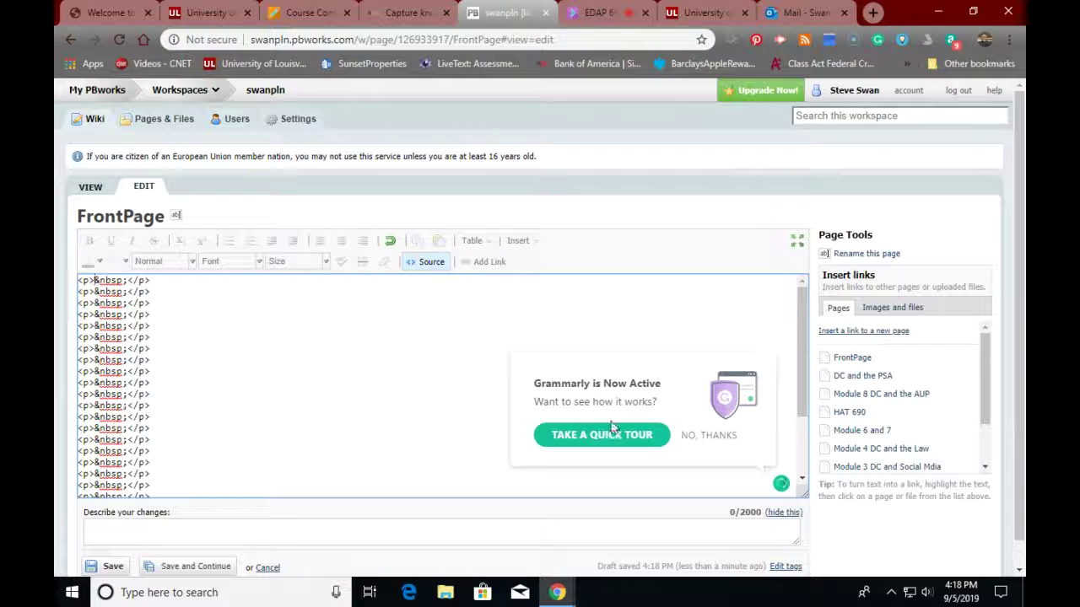
left_click(707, 437)
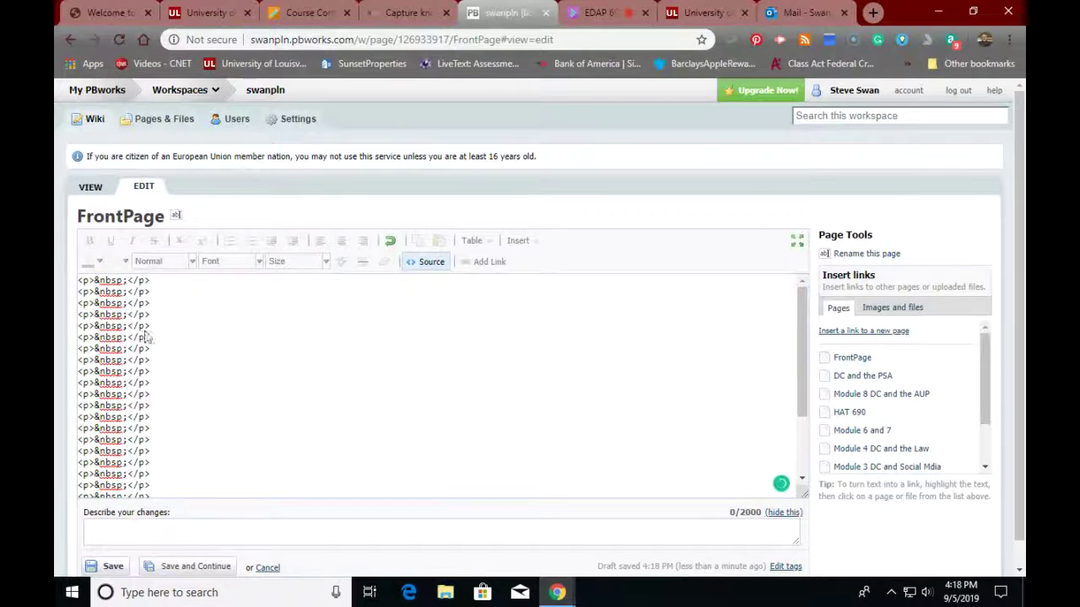
scroll(214, 341, "down", 5)
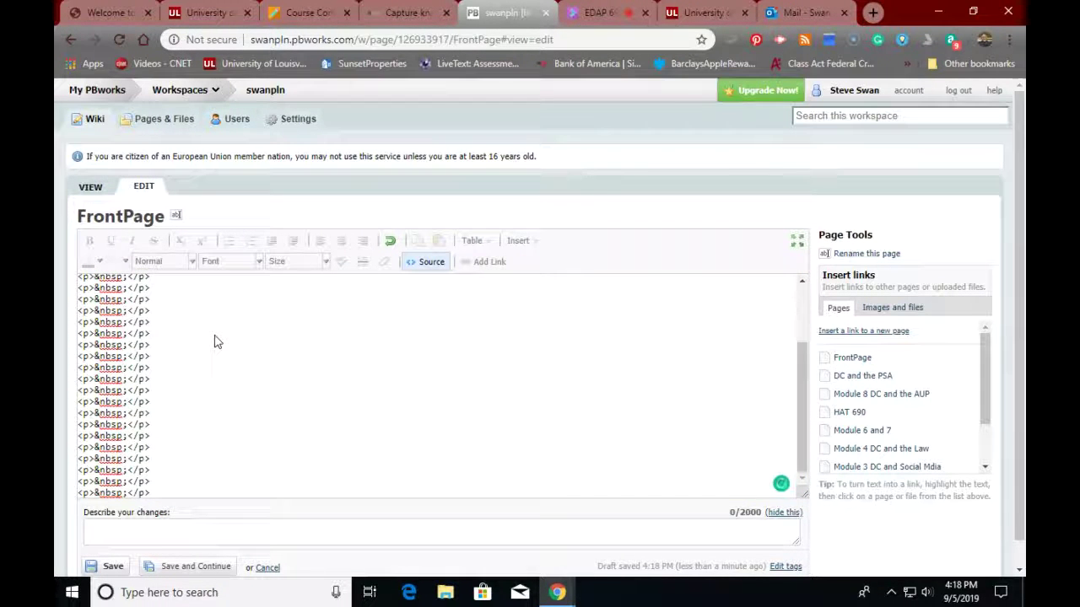
scroll(214, 341, "up", 3)
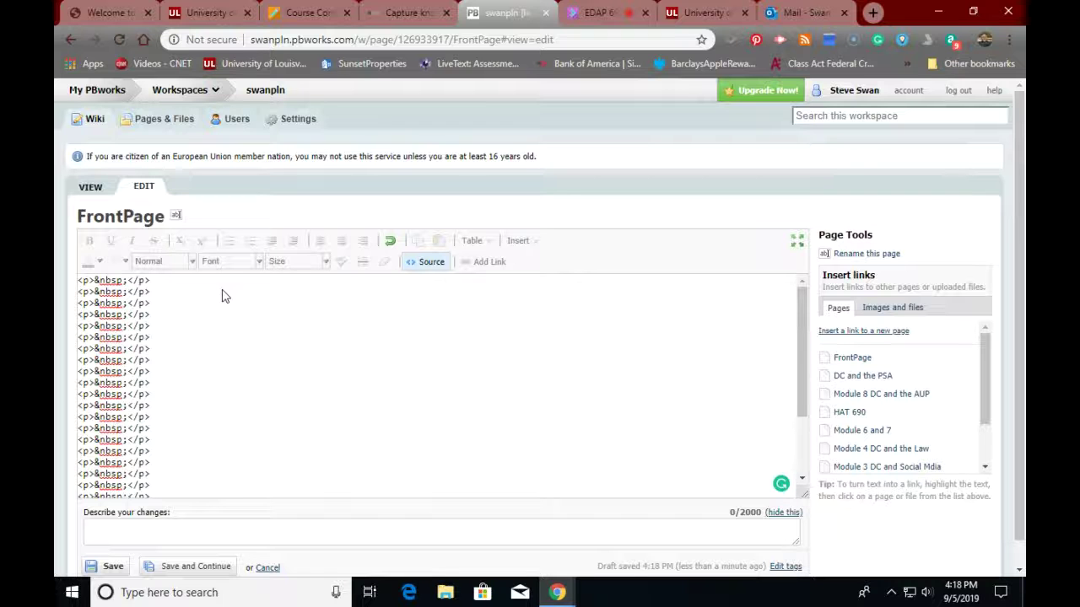
left_click(432, 266)
Step: Insert a run of blank lines at the beginning of the FrontPage to make space for new content
left_click(119, 294)
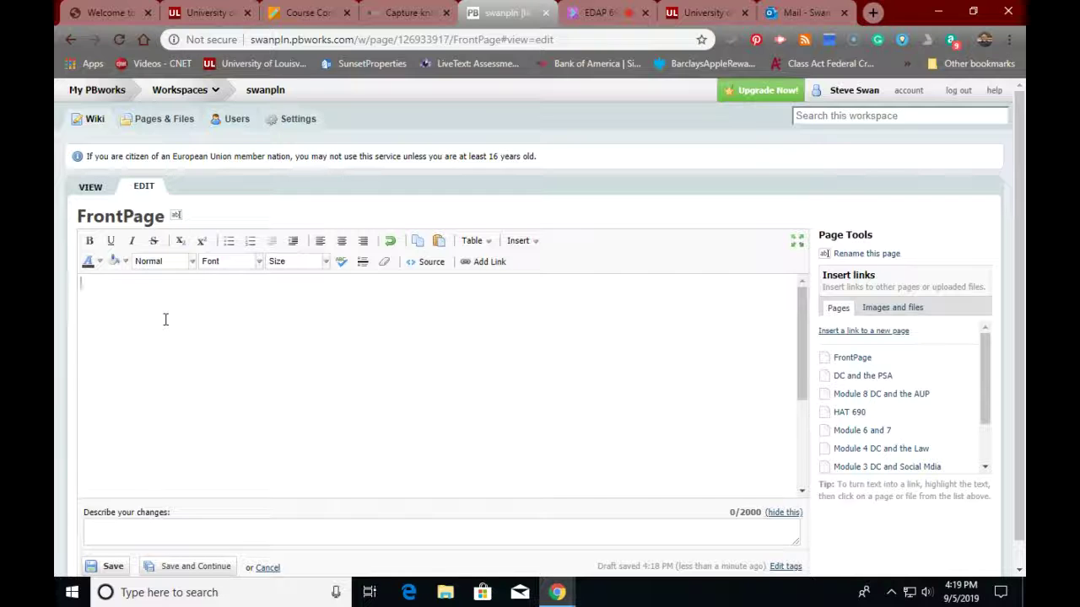
key("Return")
key("Return")
key("Return")
key("Return")
key("Return")
key("Return")
key("Return")
key("Return")
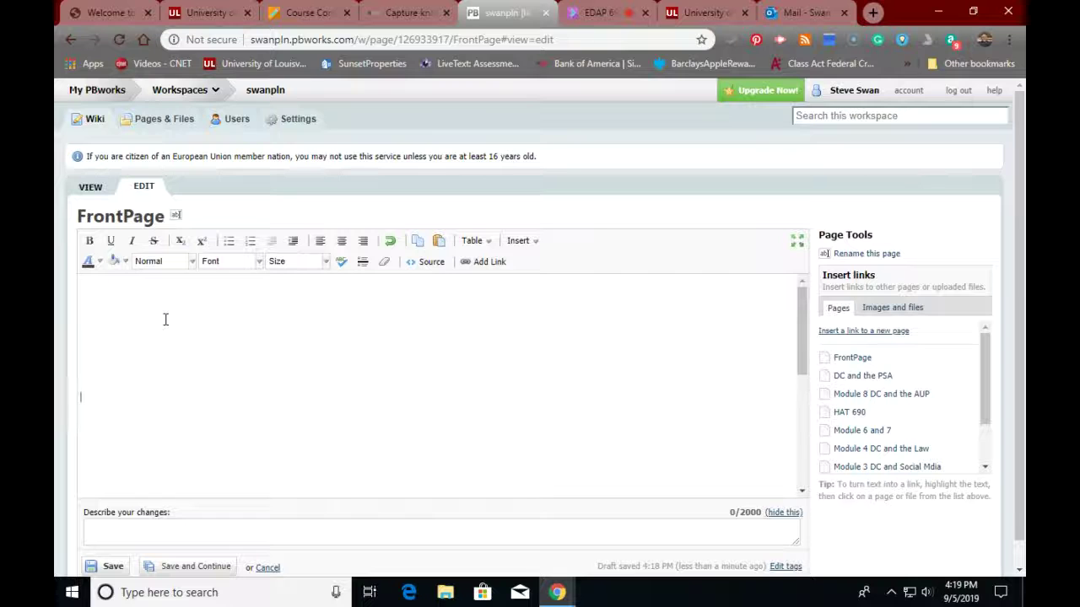
key("Return")
key("Return")
key("Return")
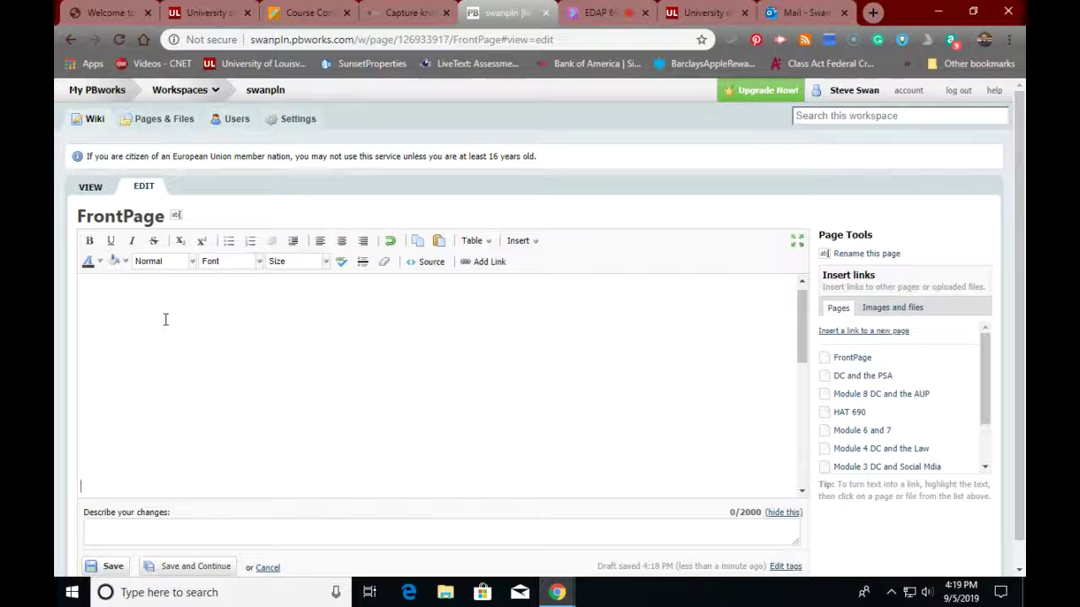
Step: Inspect the HTML source for the added blank paragraphs and return to the visual editor
left_click(425, 263)
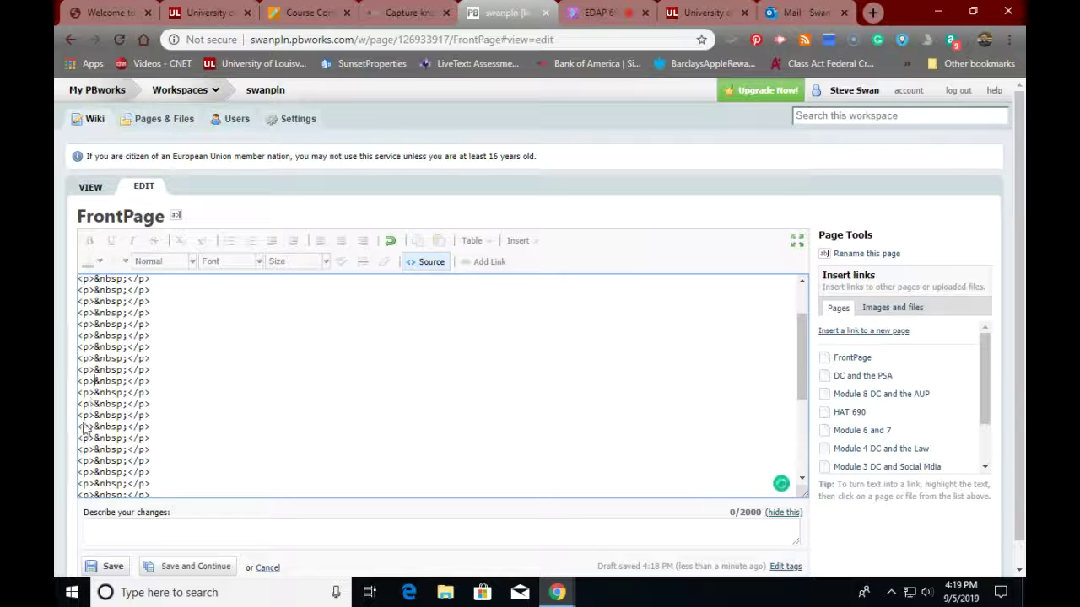
scroll(260, 367, "up", 2)
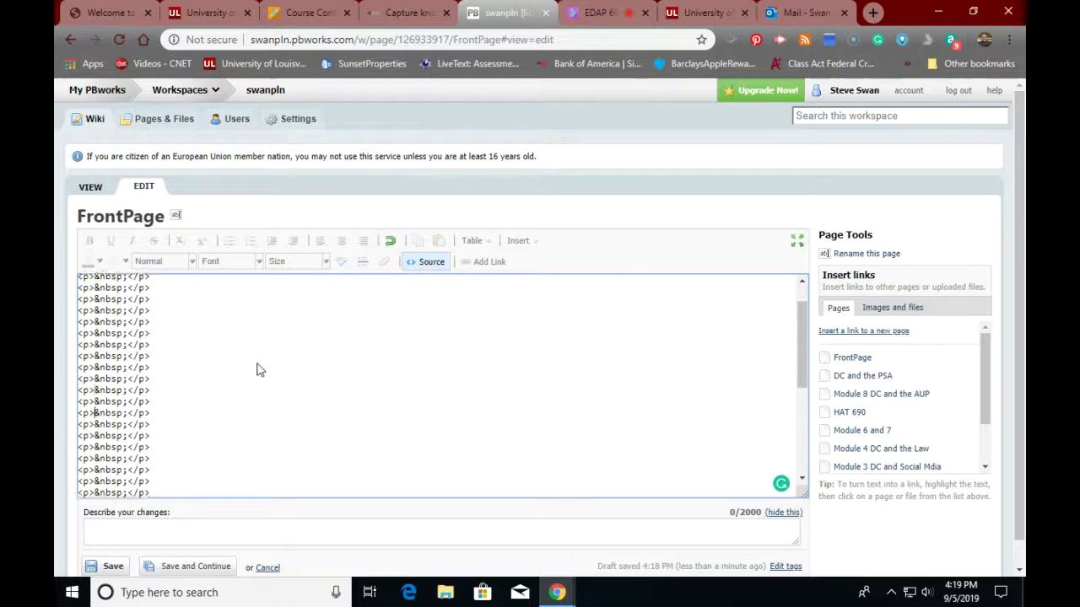
left_click(431, 262)
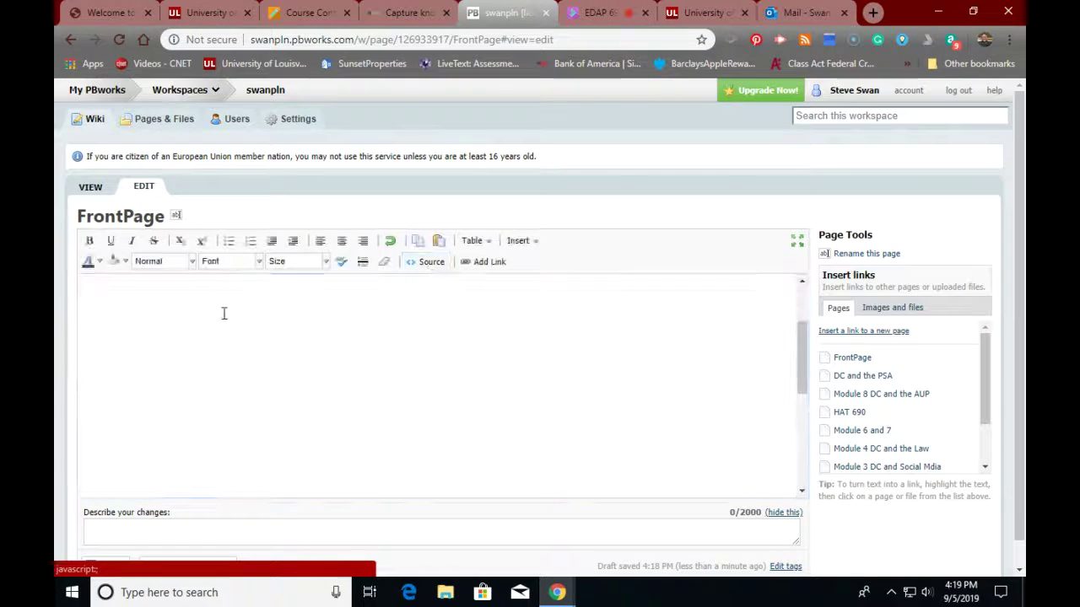
left_click(133, 336)
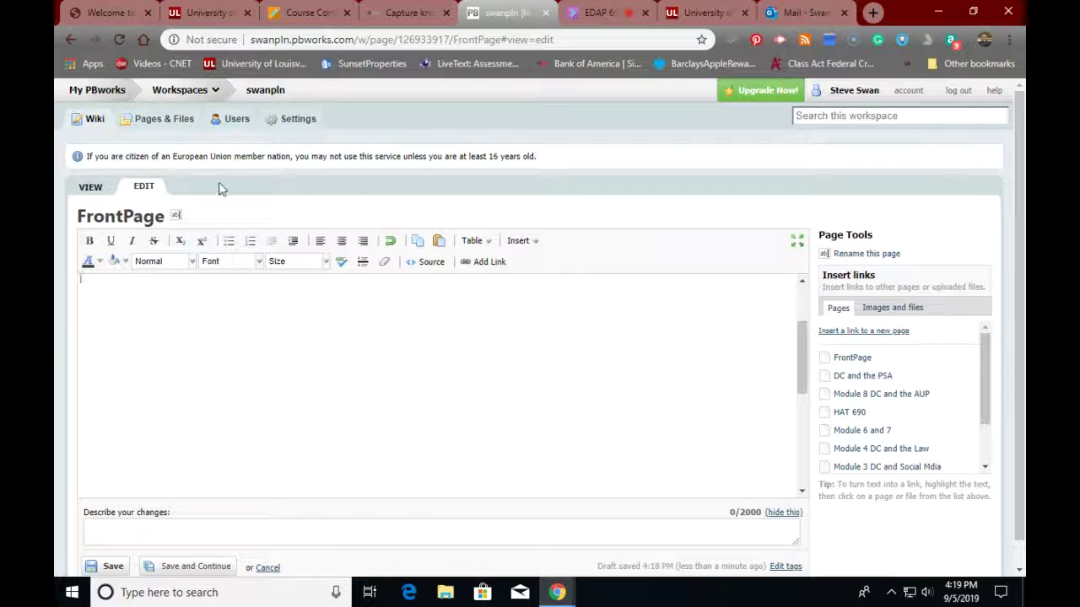
Step: Review the Module 1: Multimedia Wiki Creation instructions and its linked creation tools in the Blackboard course
left_click(311, 13)
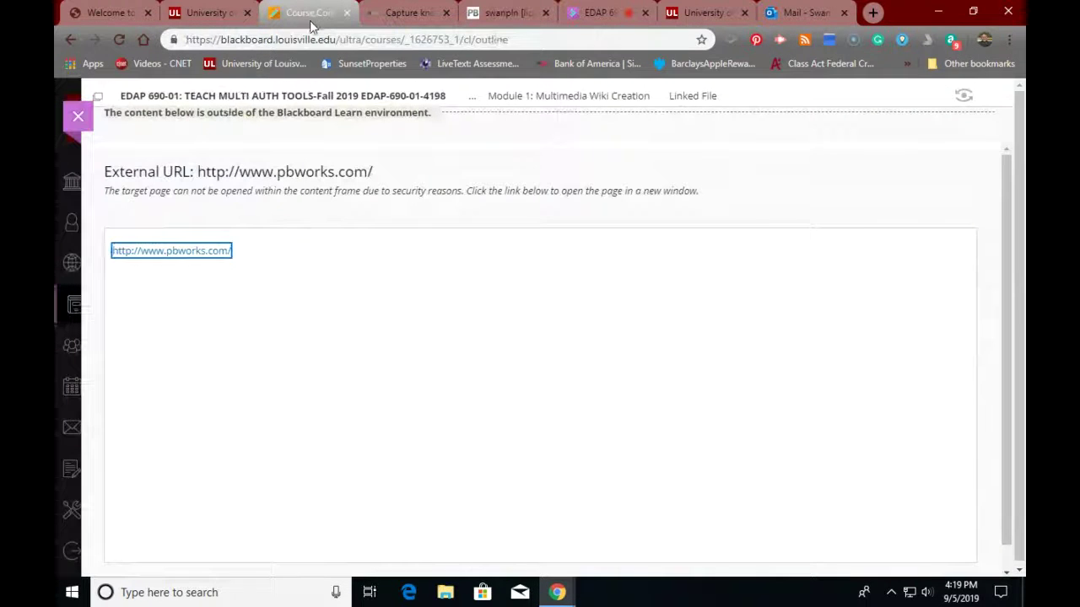
left_click(71, 40)
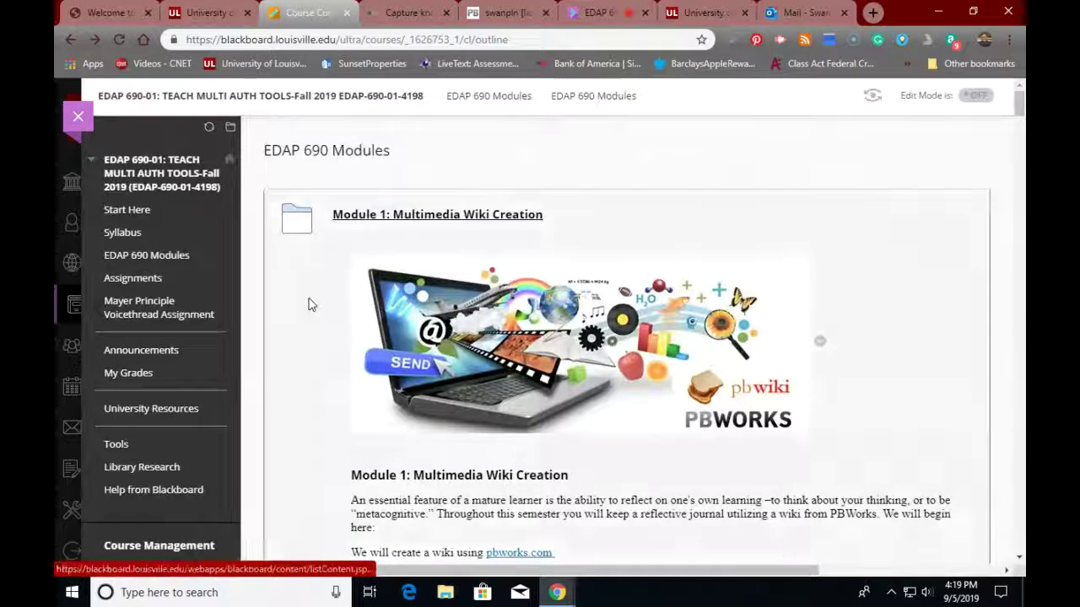
scroll(309, 304, "down", 3)
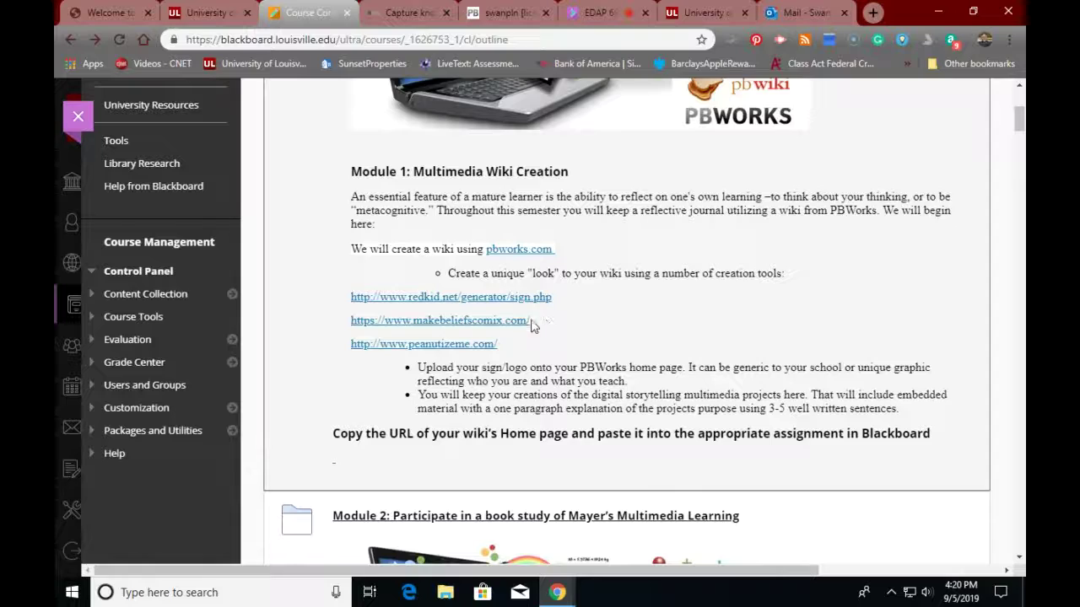
scroll(492, 314, "up", 3)
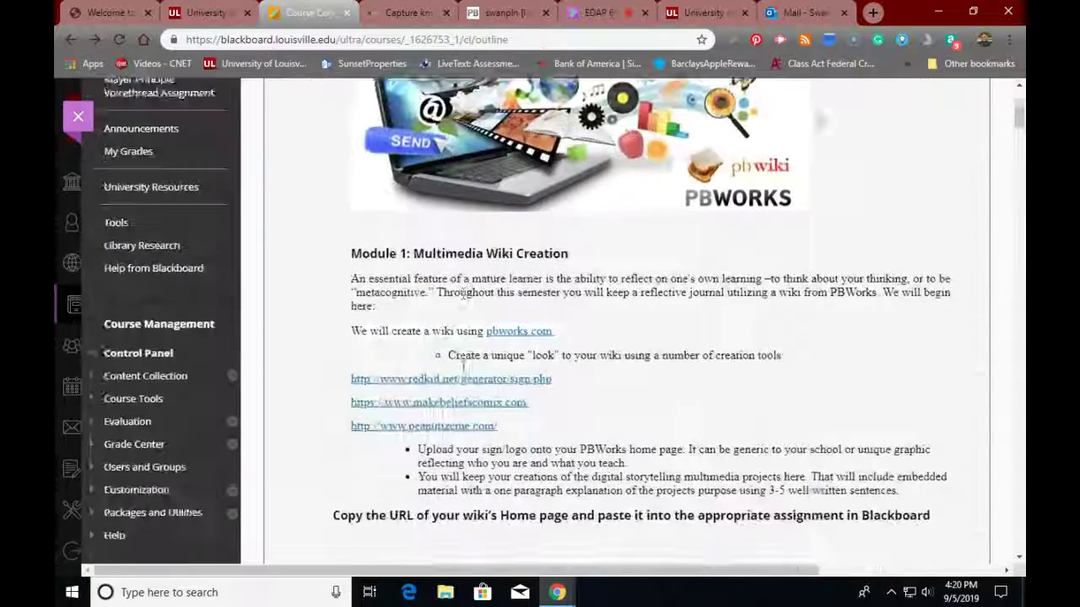
scroll(422, 321, "down", 6)
scroll(430, 219, "up", 5)
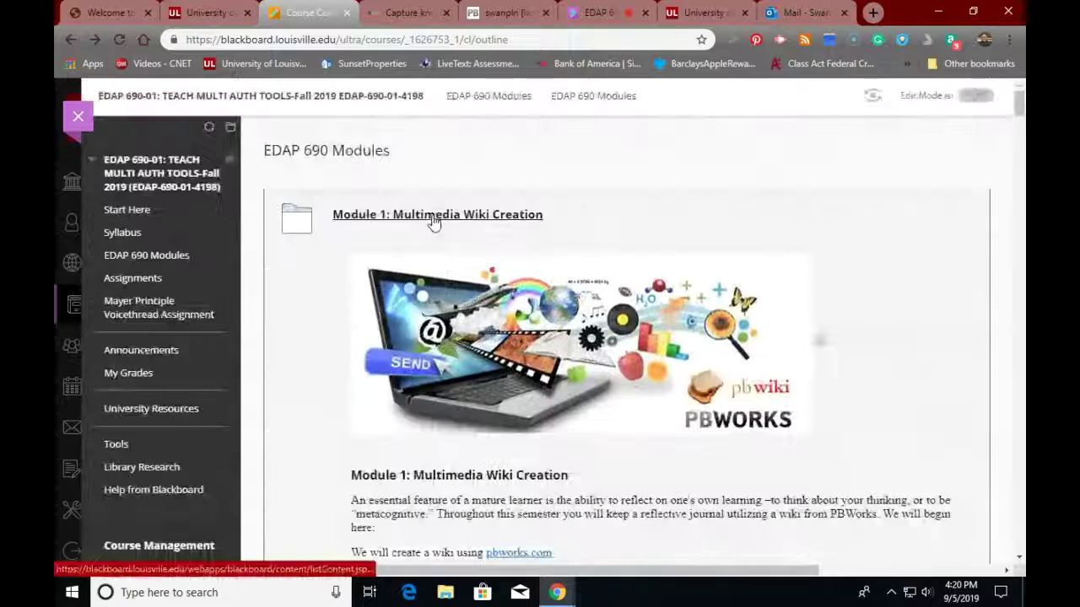
Step: Switch to the PBworks FrontPage, inspect the blank paragraphs in its HTML source, and return to the visual editor
left_click(527, 23)
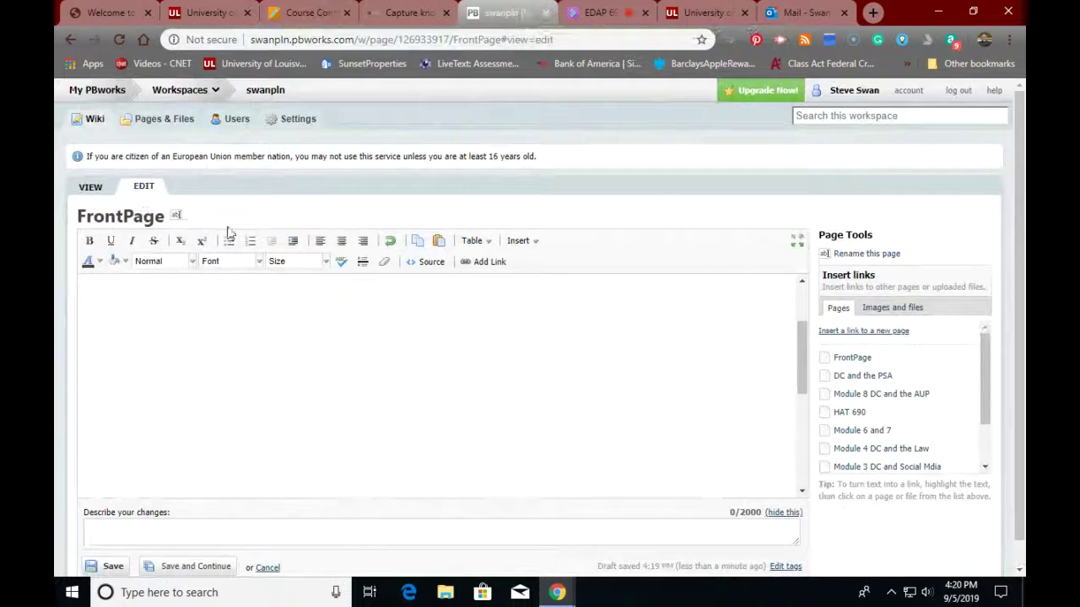
left_click(104, 289)
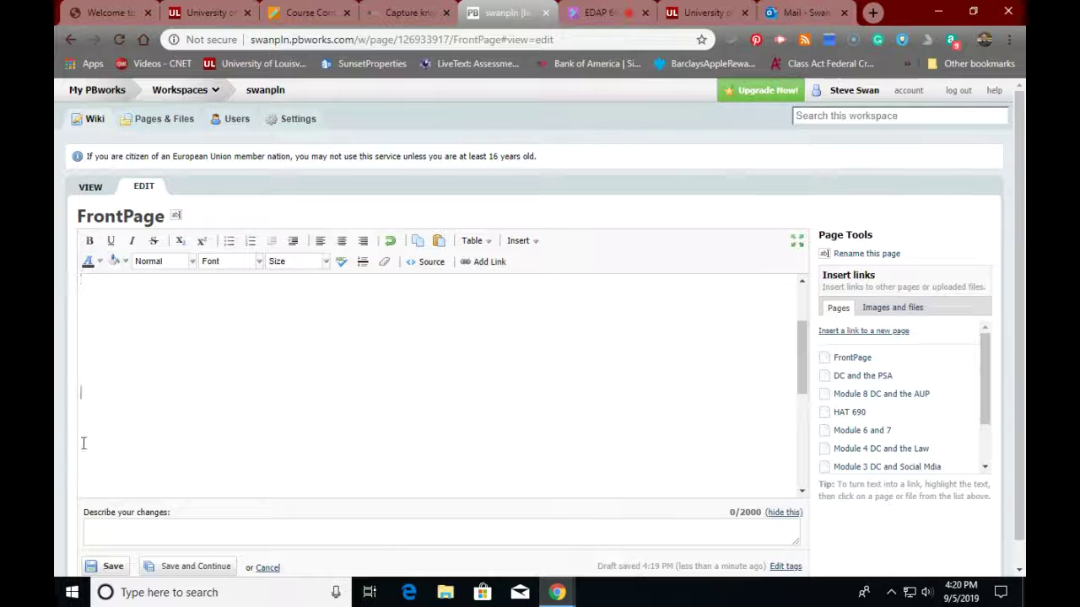
left_click(90, 279)
left_click(431, 263)
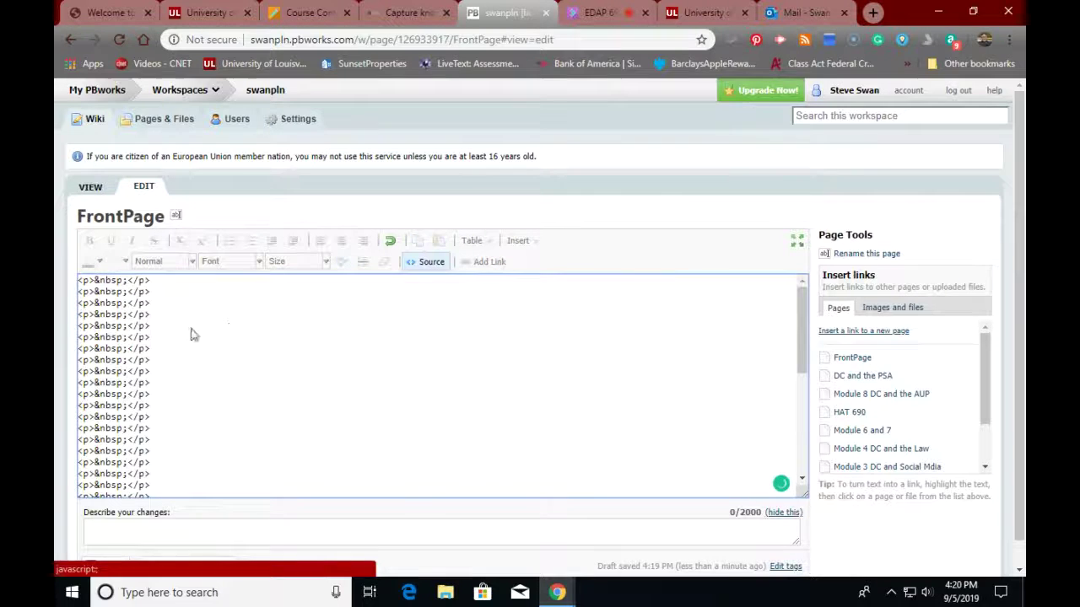
scroll(154, 341, "down", 3)
scroll(154, 342, "down", 1)
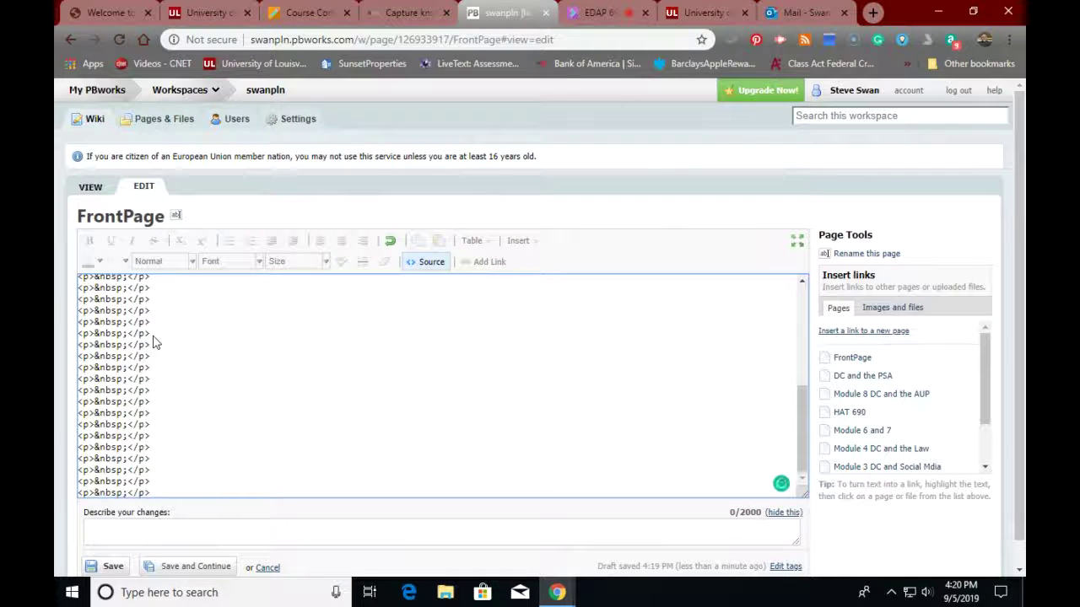
scroll(158, 343, "up", 5)
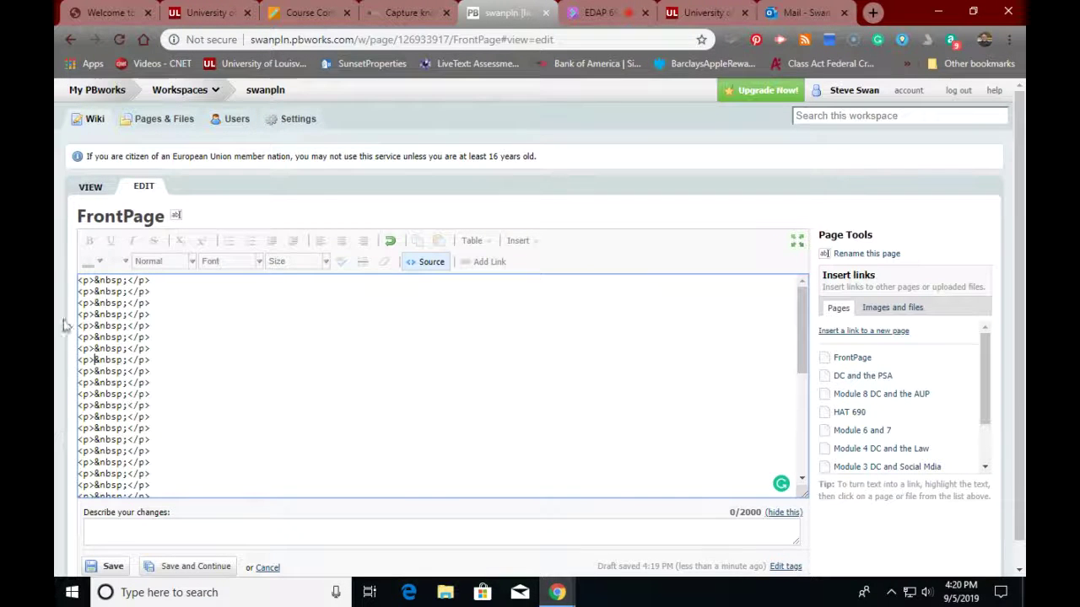
left_click(430, 263)
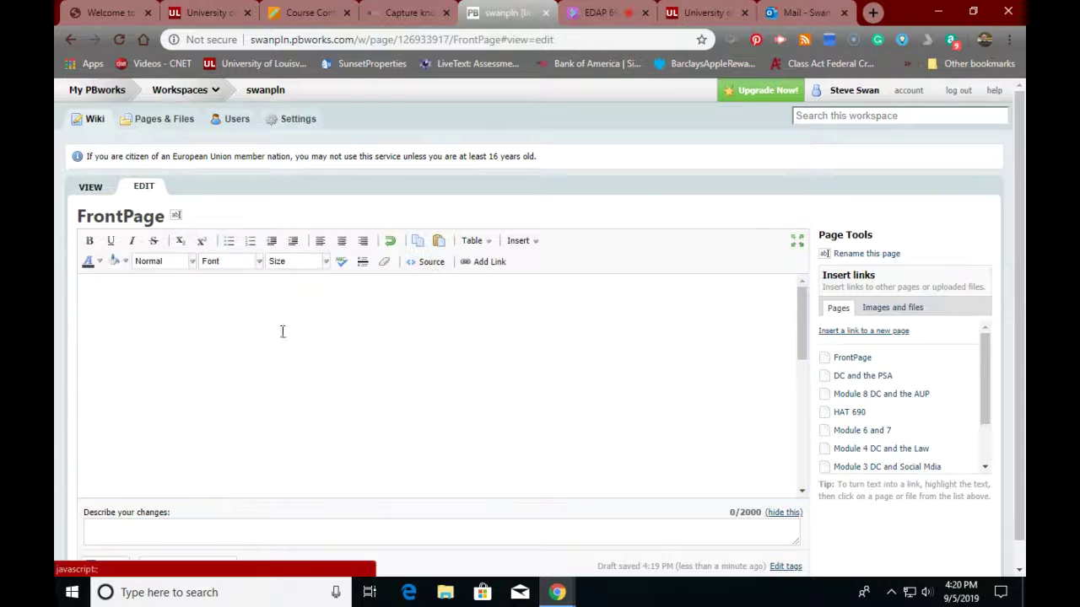
Step: Check the blank space in the FrontPage editor and the save options below it, with the cursor at the beginning of the page
left_click(88, 322)
left_click(88, 363)
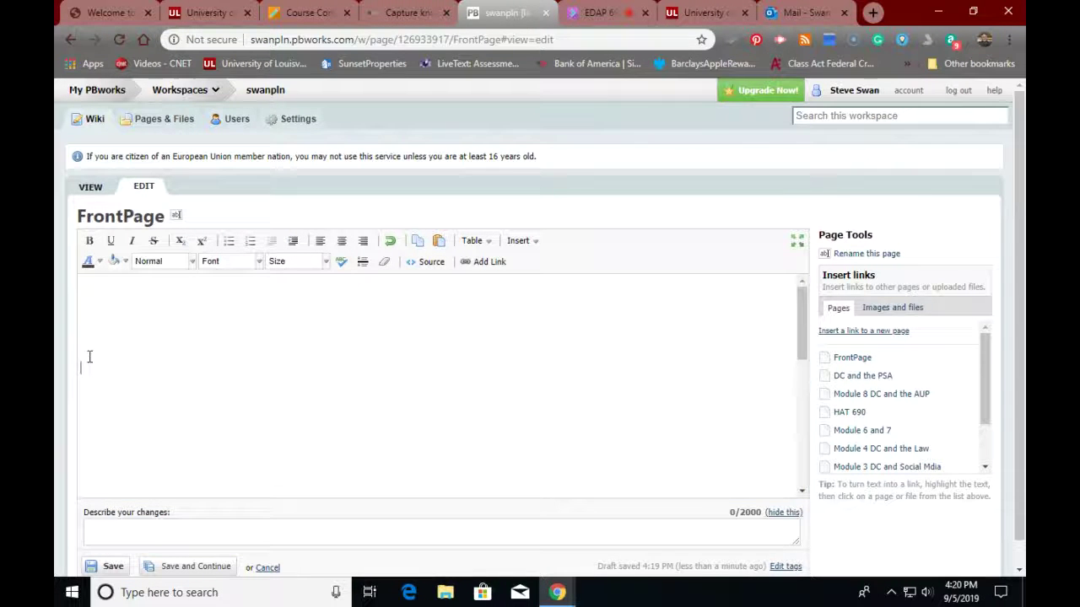
left_click(82, 280)
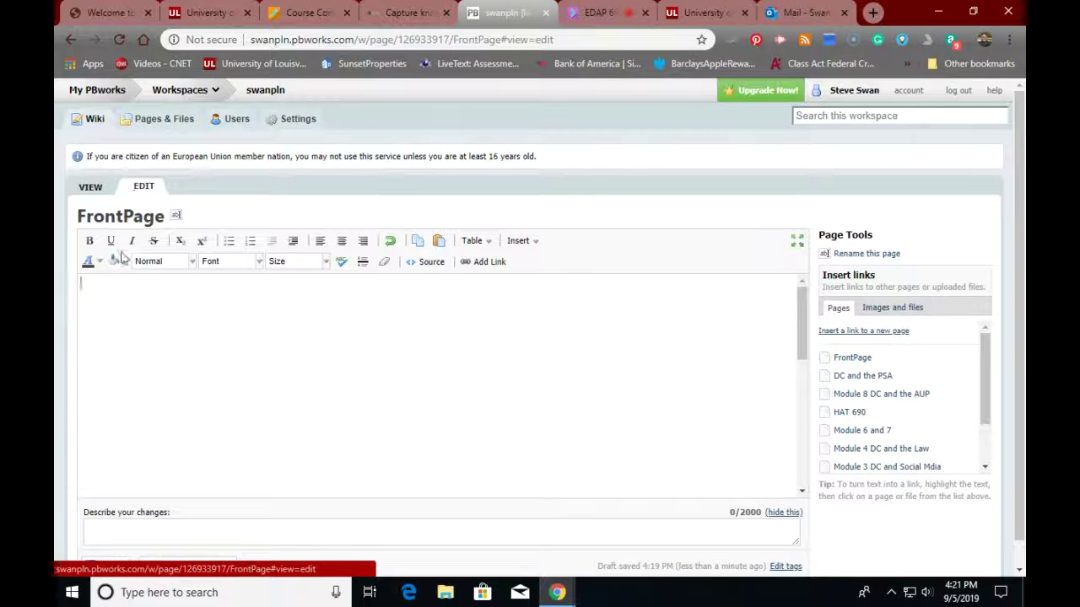
scroll(127, 296, "down", 5)
scroll(257, 359, "down", 1)
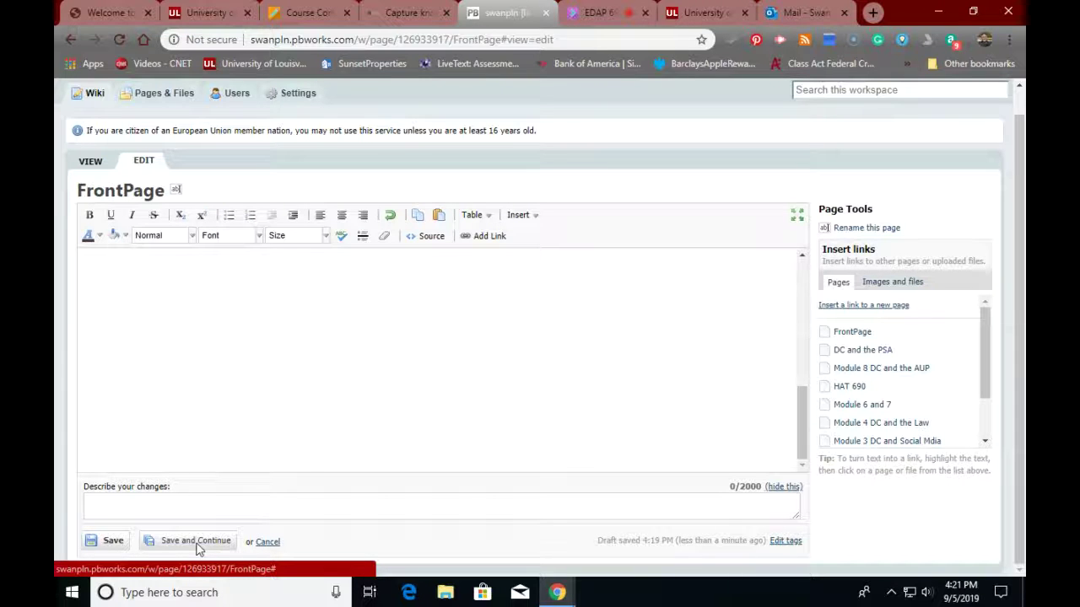
left_click(194, 430)
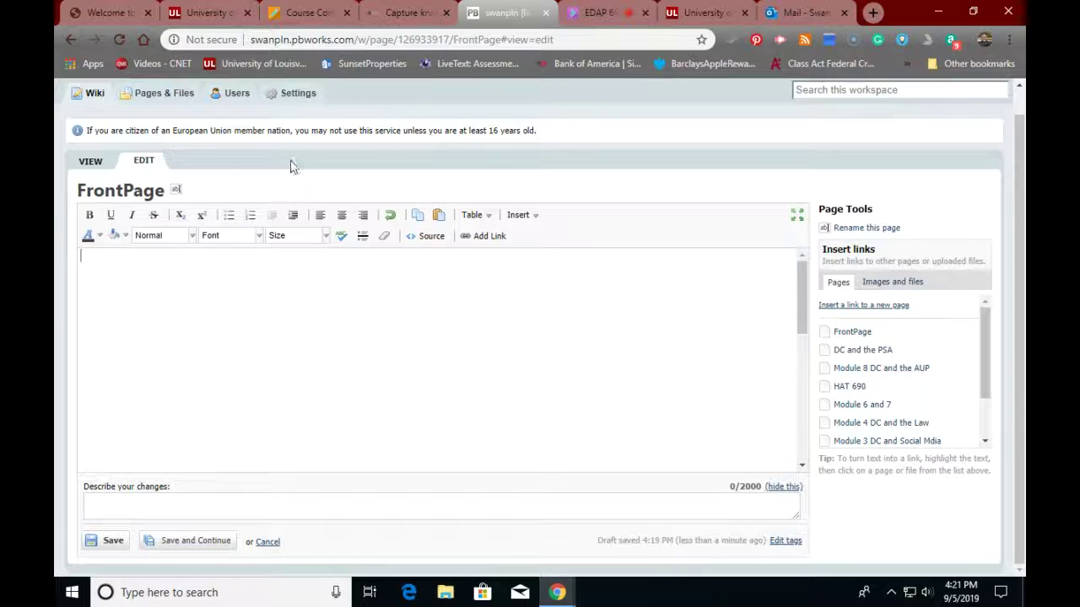
Step: Switch to the Blackboard course and open the redkid.net sign generator link from the Module 1 instructions
left_click(319, 22)
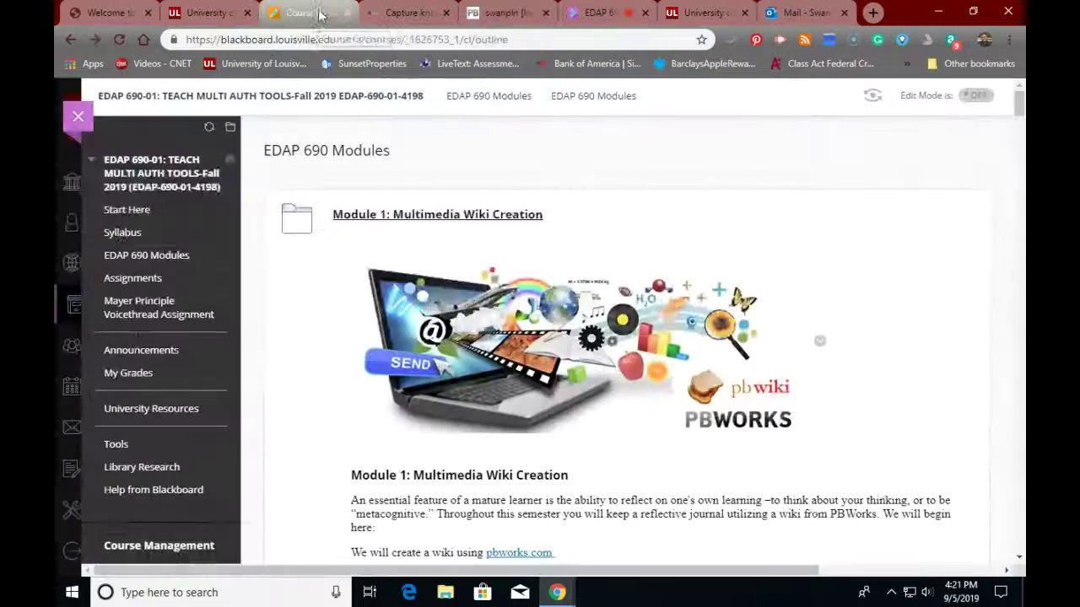
scroll(358, 331, "down", 3)
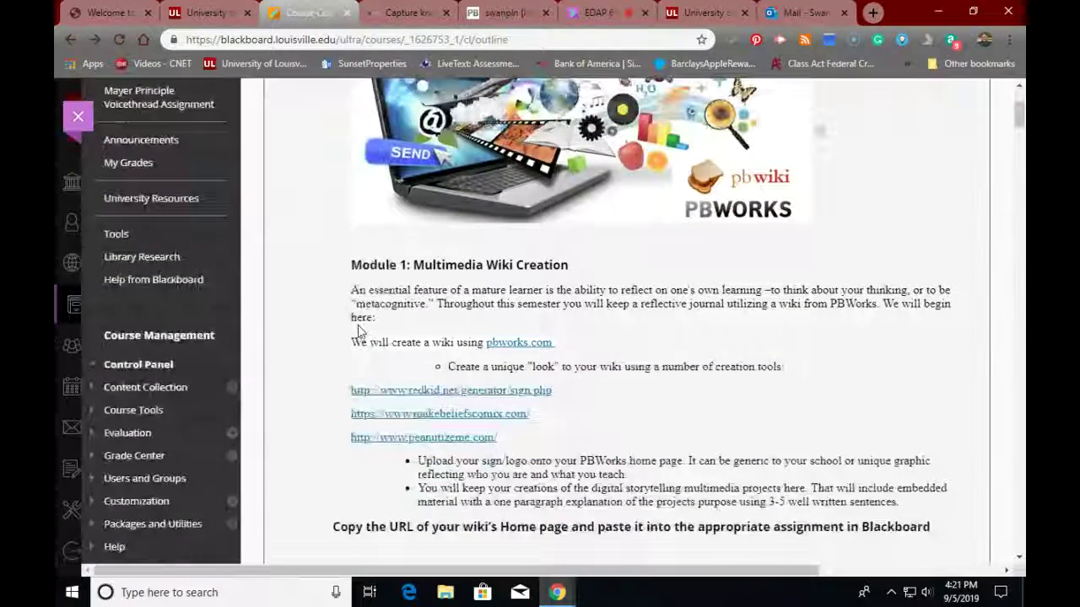
scroll(357, 329, "down", 1)
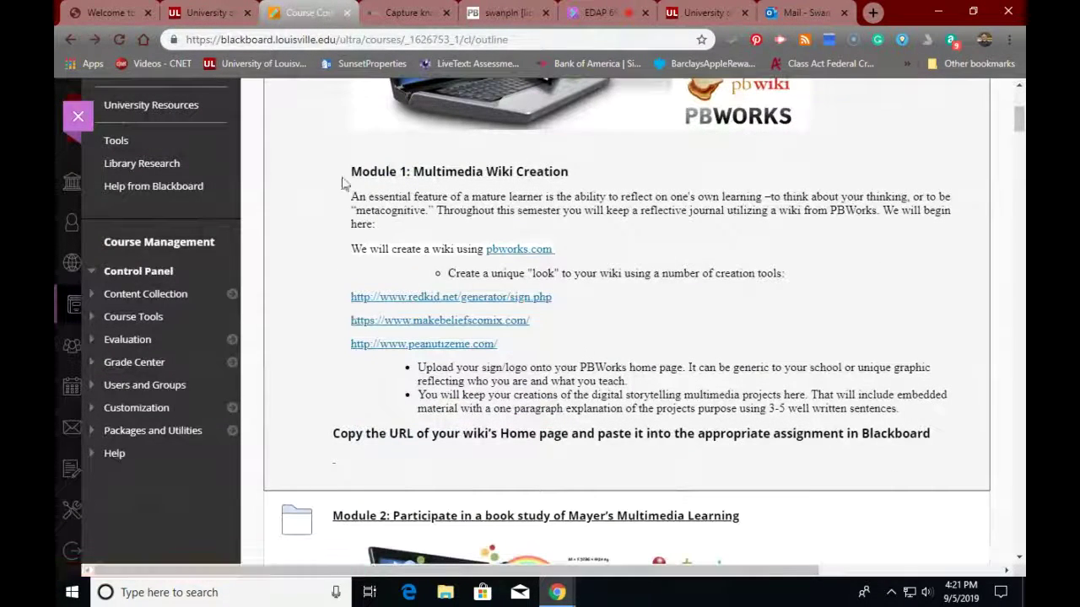
left_click(417, 302)
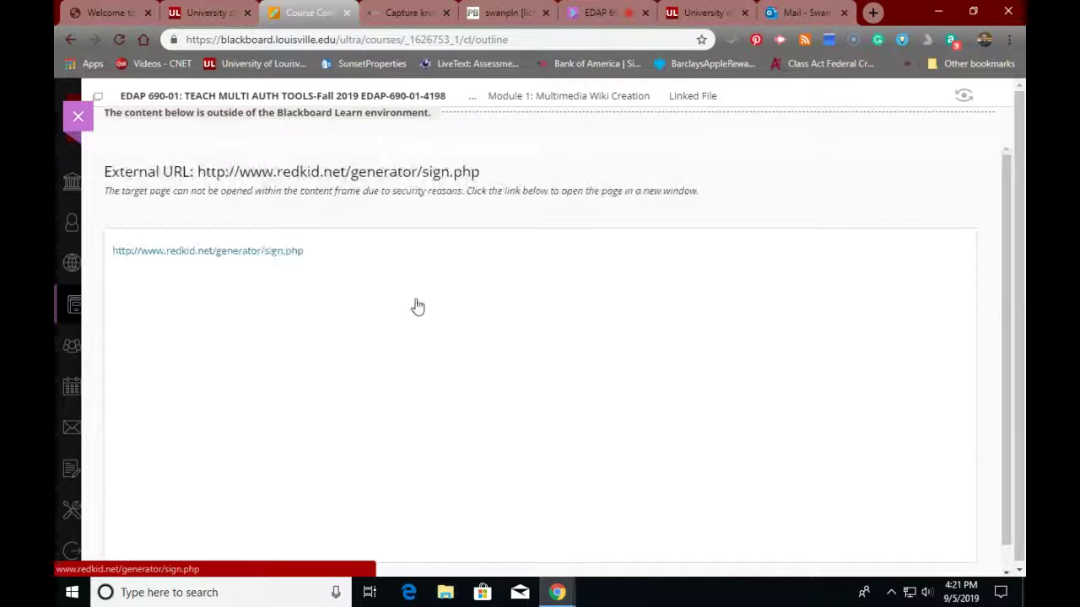
left_click(217, 256)
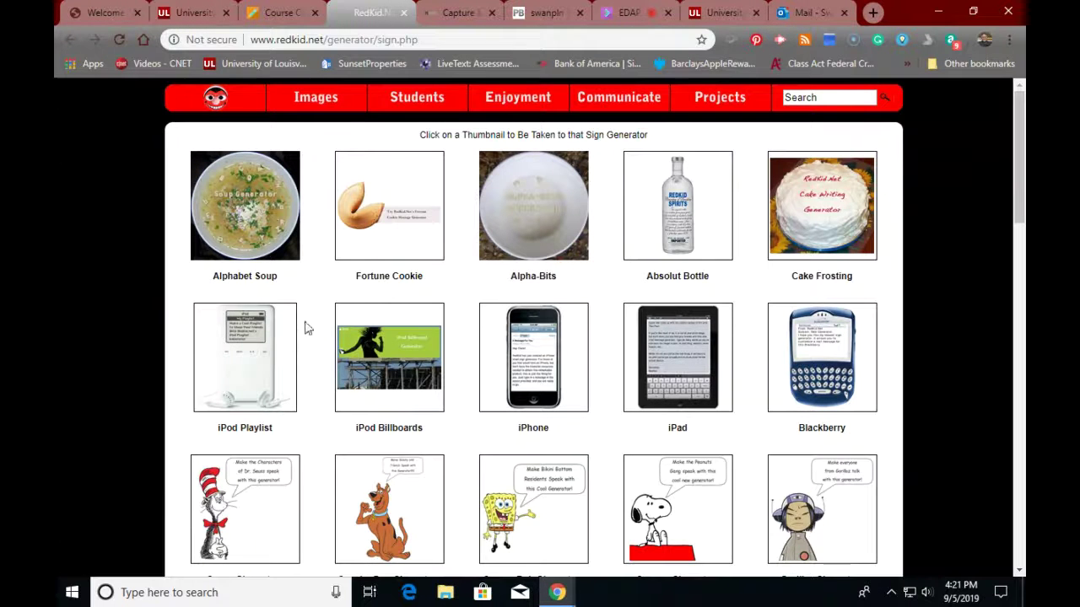
Step: Browse the RedKid gallery of sign generators for a design suited to the wiki home page
scroll(720, 325, "down", 3)
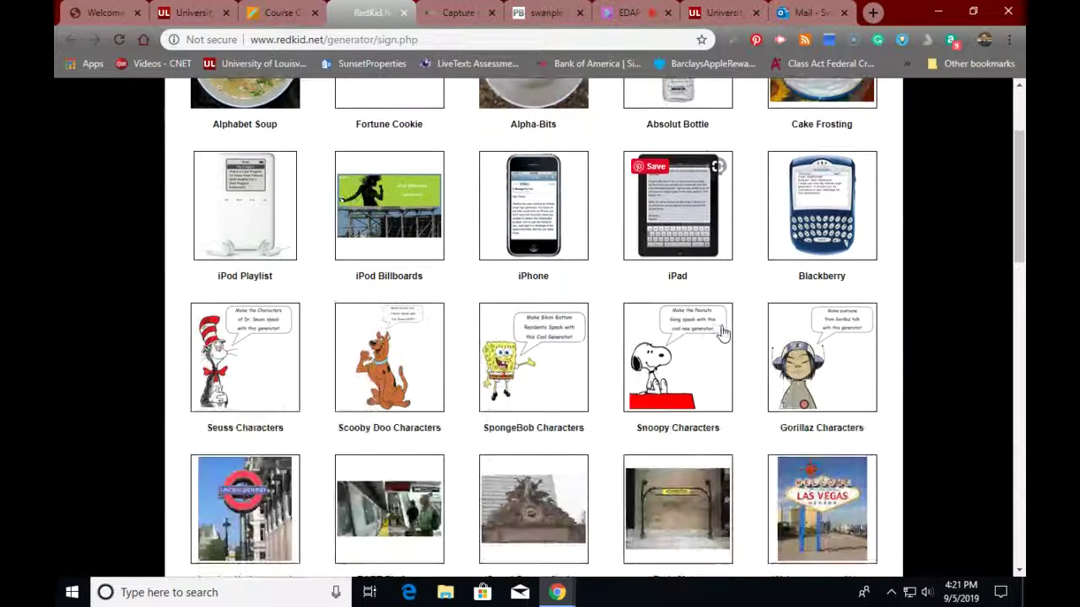
scroll(680, 342, "down", 2)
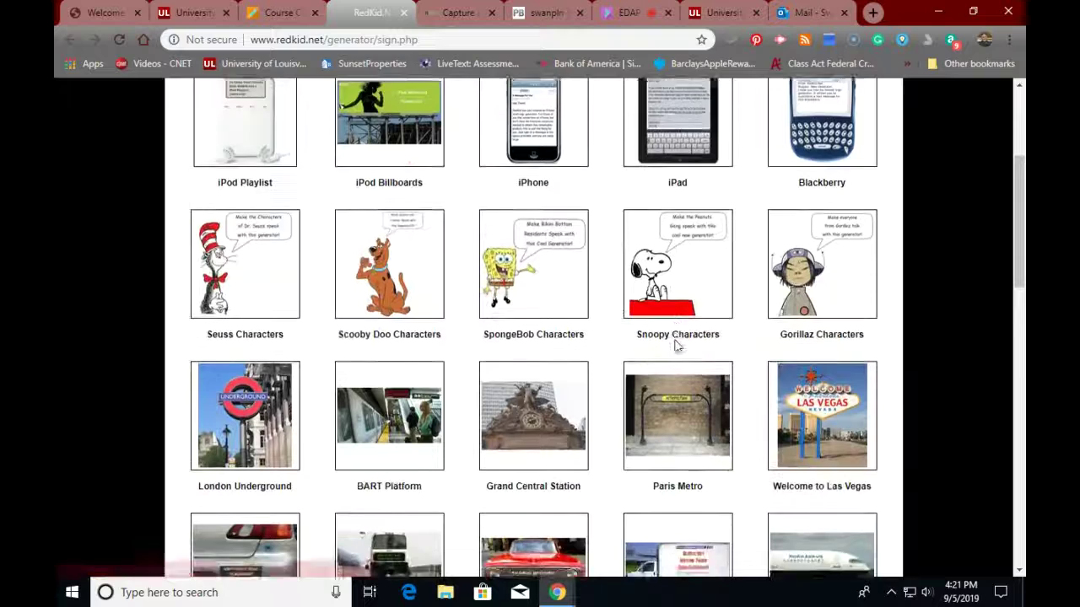
scroll(675, 344, "down", 3)
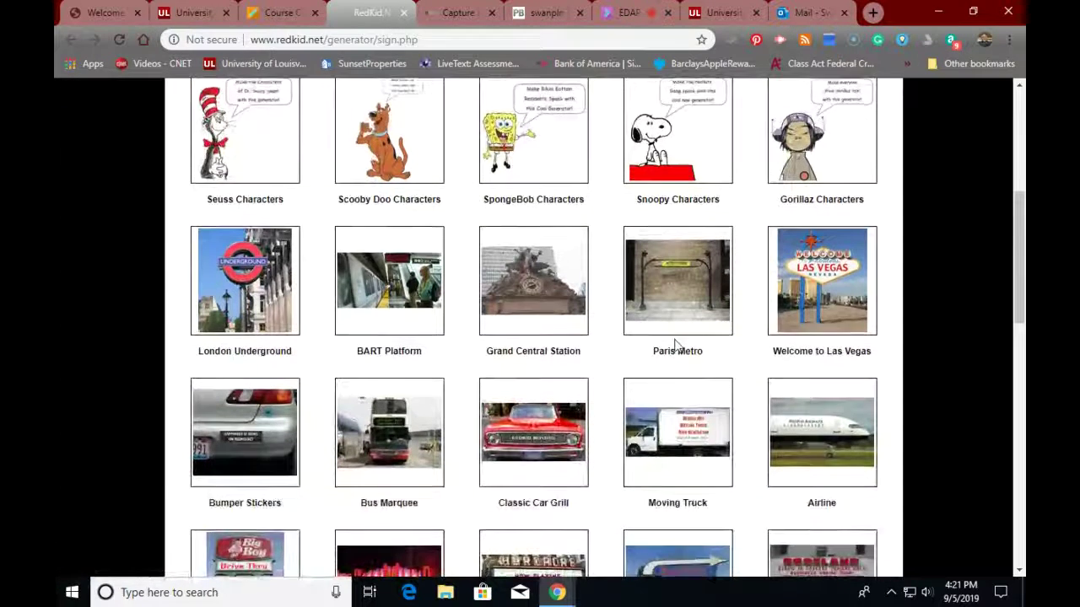
scroll(674, 344, "down", 2)
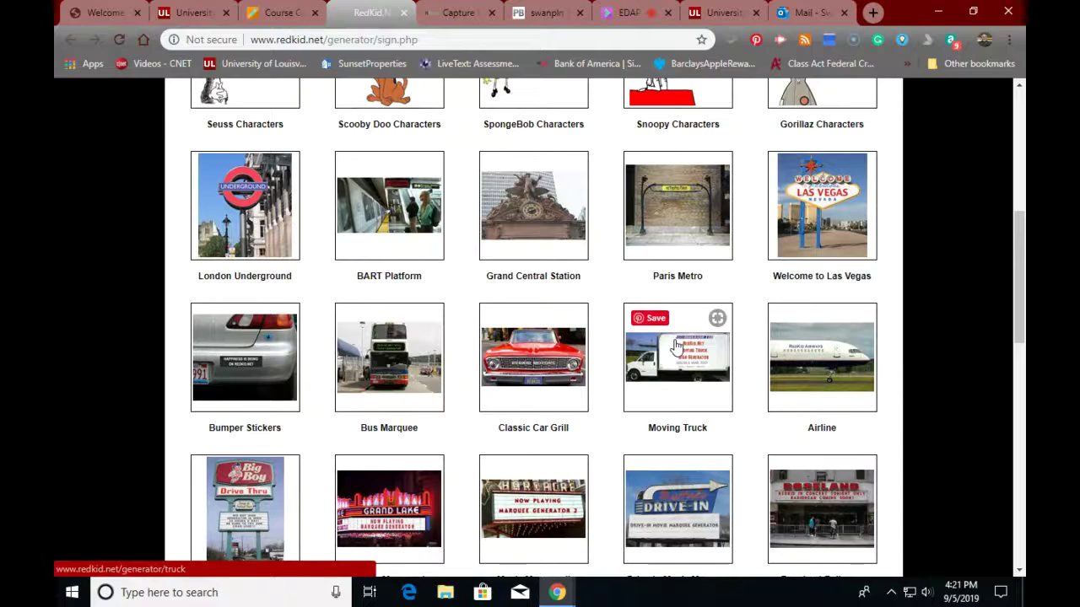
scroll(675, 344, "down", 8)
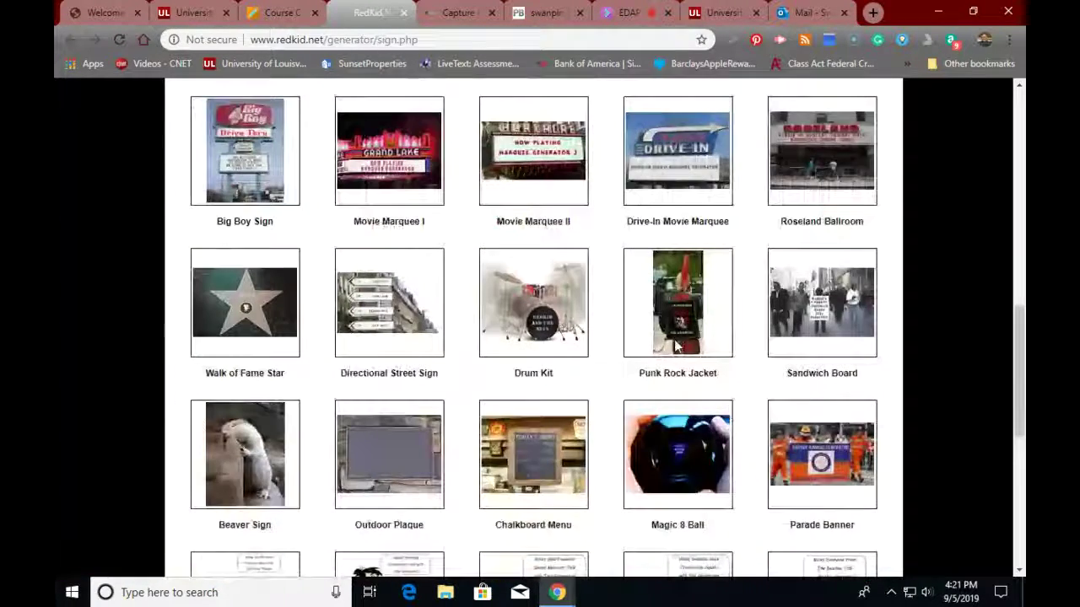
scroll(675, 344, "down", 4)
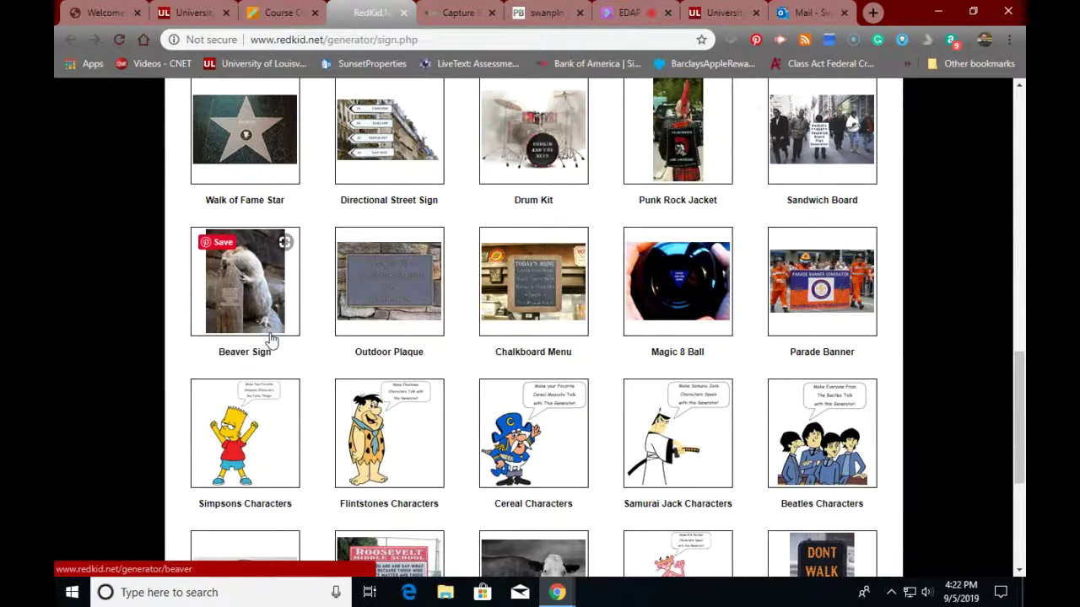
scroll(369, 356, "down", 2)
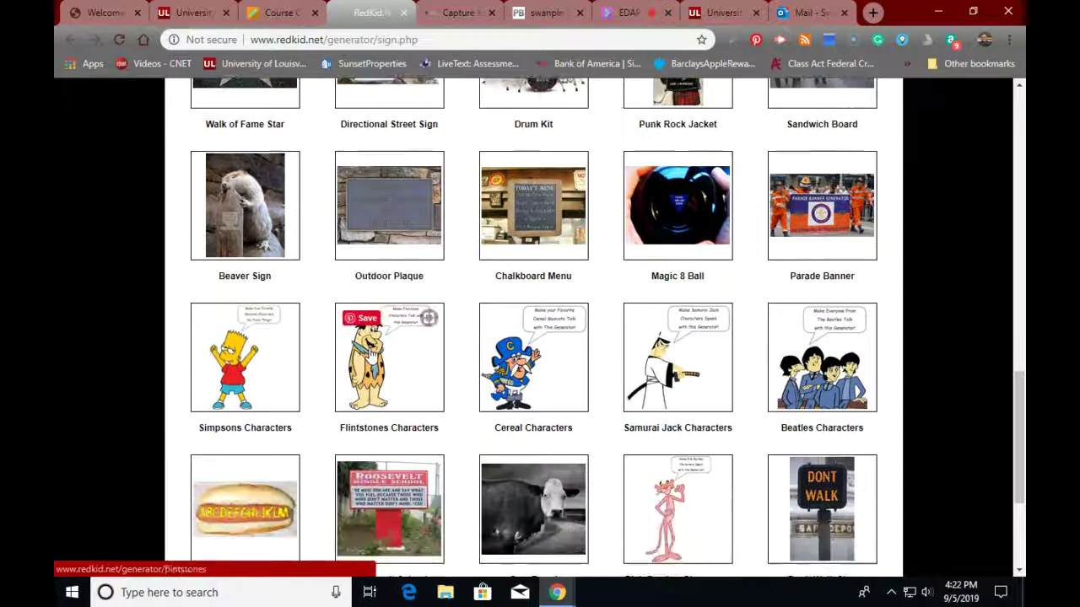
scroll(370, 356, "down", 5)
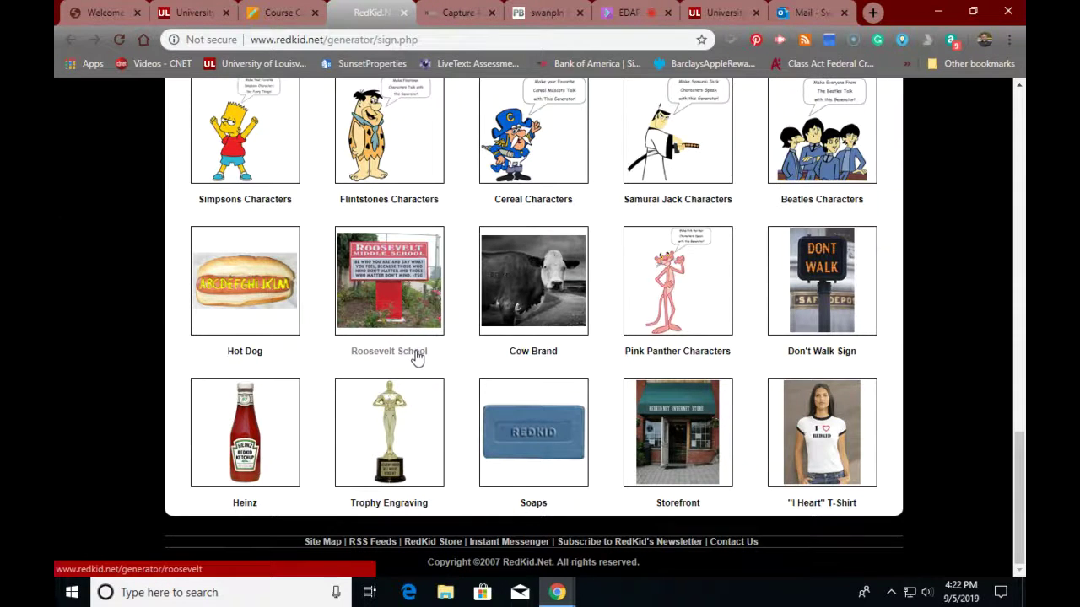
scroll(415, 358, "up", 3)
scroll(416, 357, "up", 1)
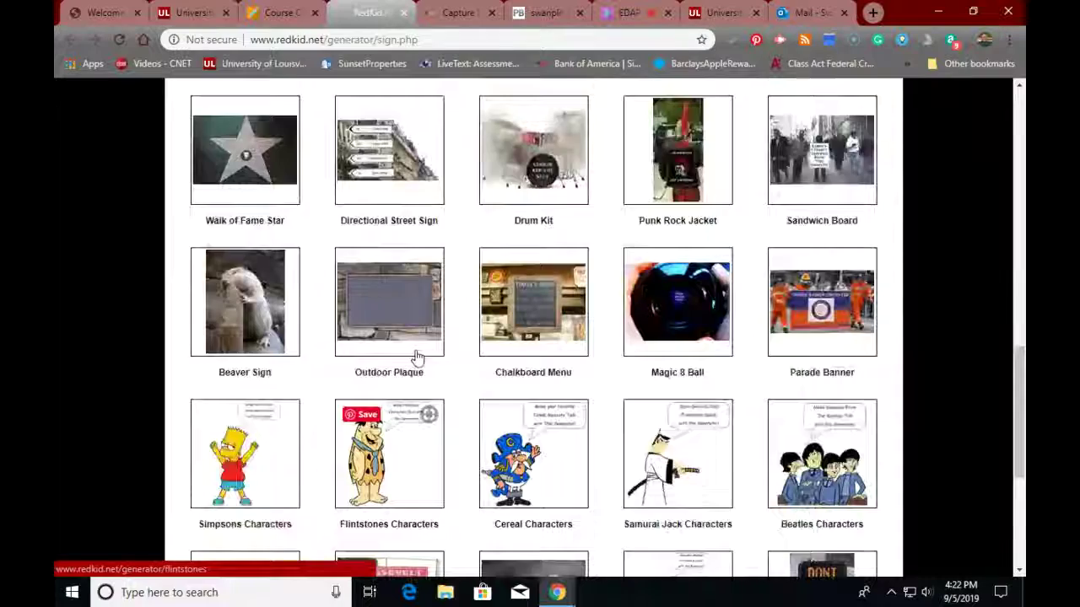
scroll(415, 358, "up", 3)
scroll(415, 357, "down", 2)
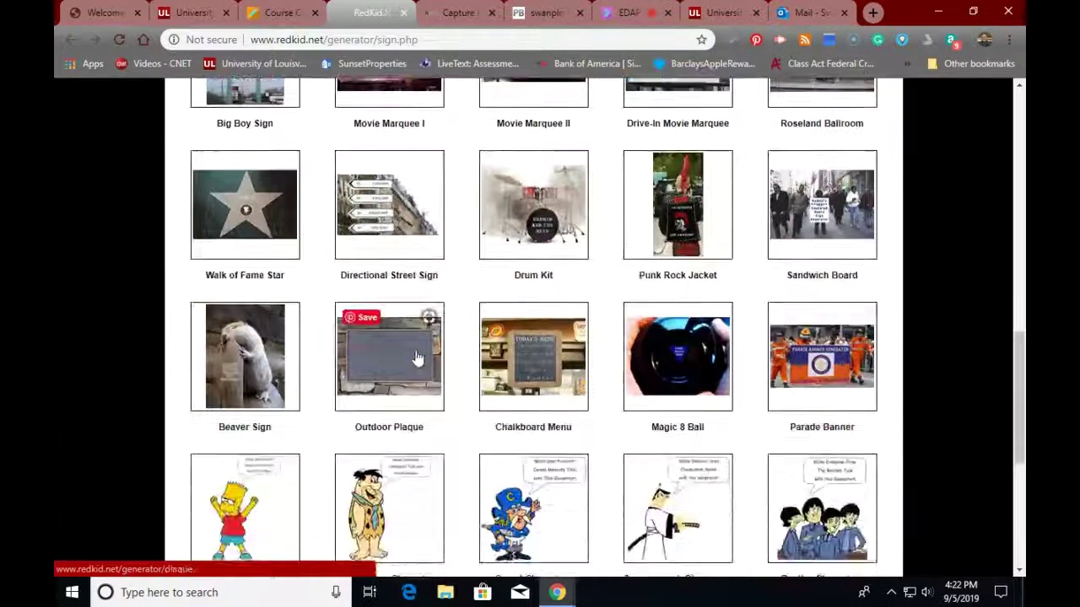
scroll(416, 358, "up", 2)
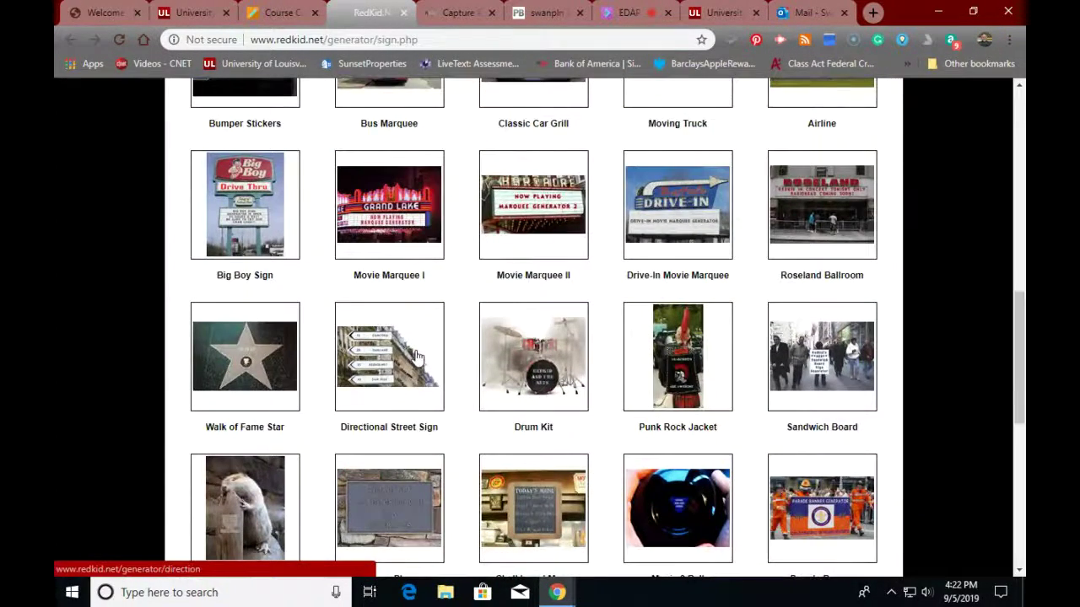
scroll(415, 358, "up", 2)
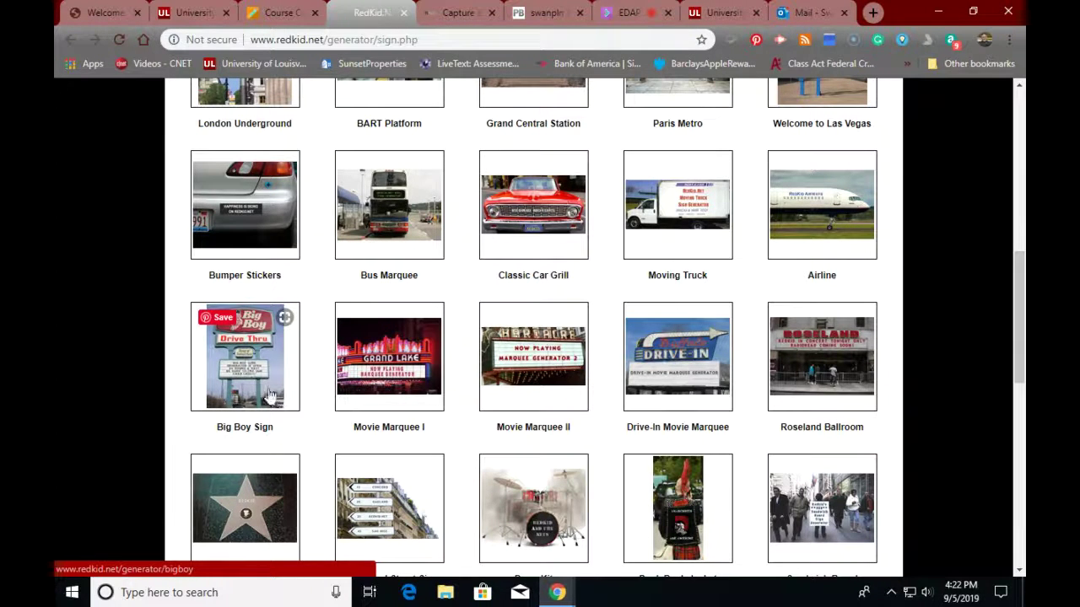
scroll(263, 385, "down", 2)
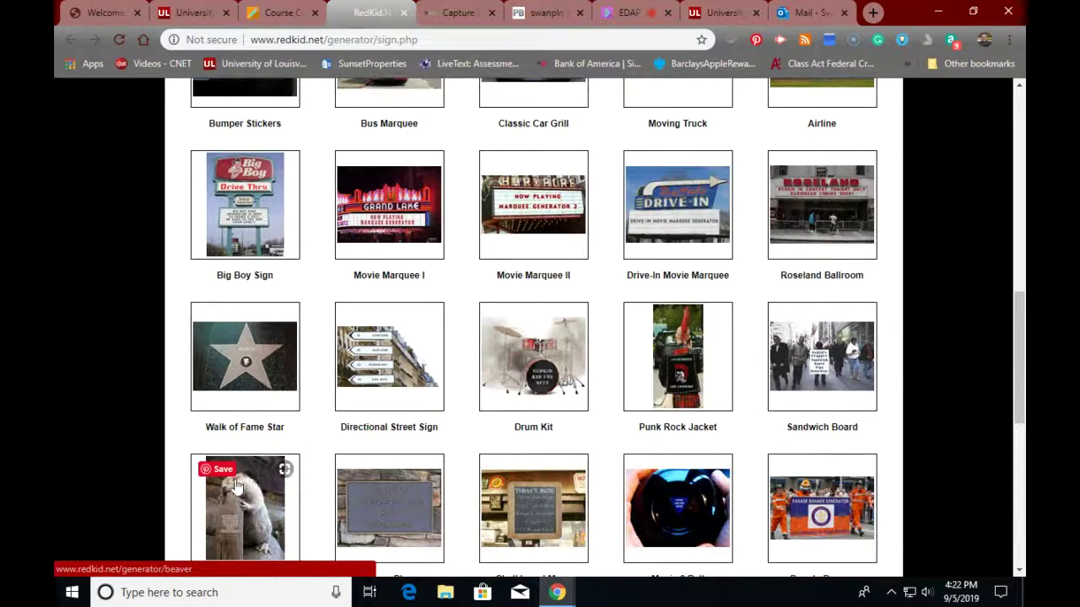
Step: Open the beaver sign generator and set its first three lines to "Welcome", "to" and "my"
left_click(249, 488)
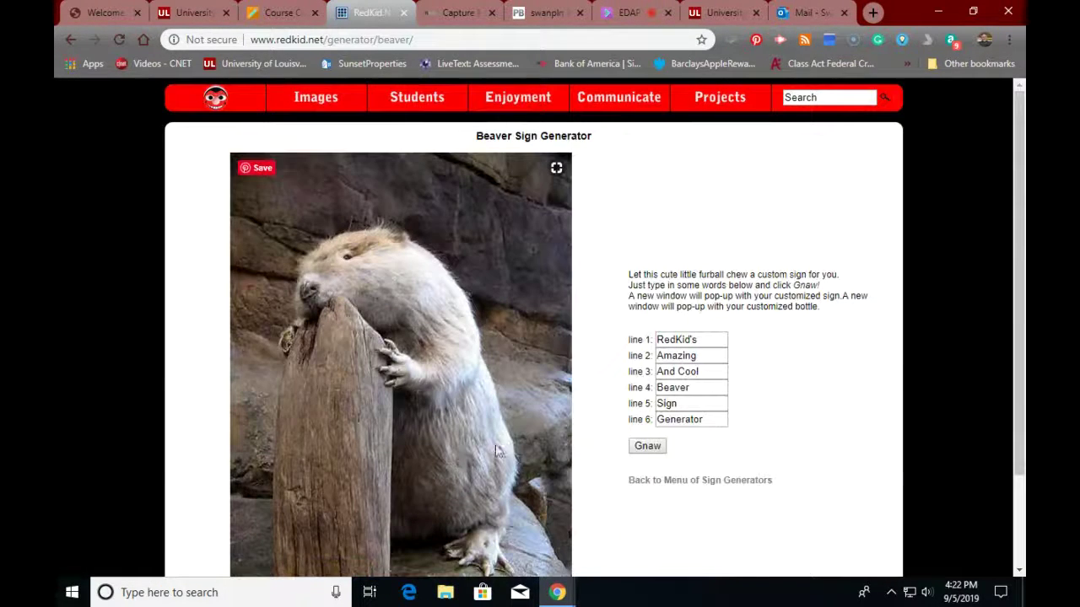
left_click(704, 338)
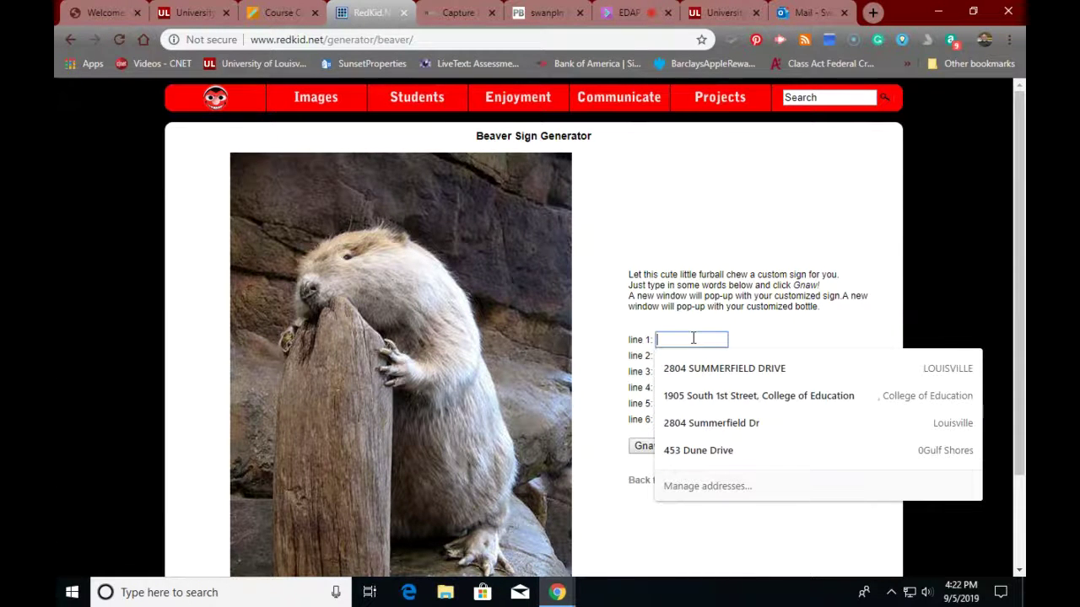
type("We")
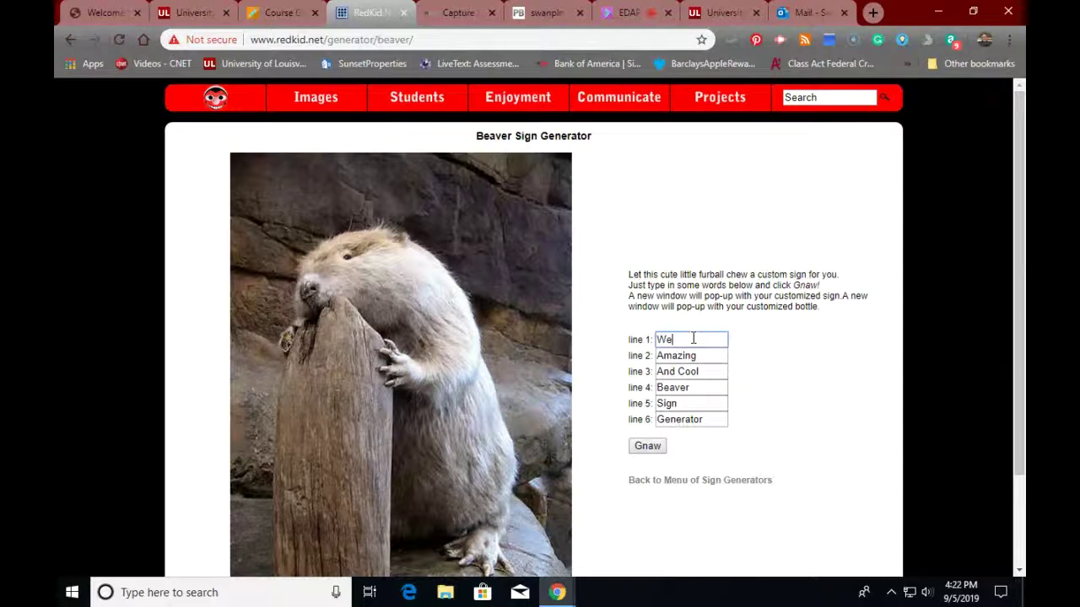
type("lcome")
left_click(708, 362)
type("to")
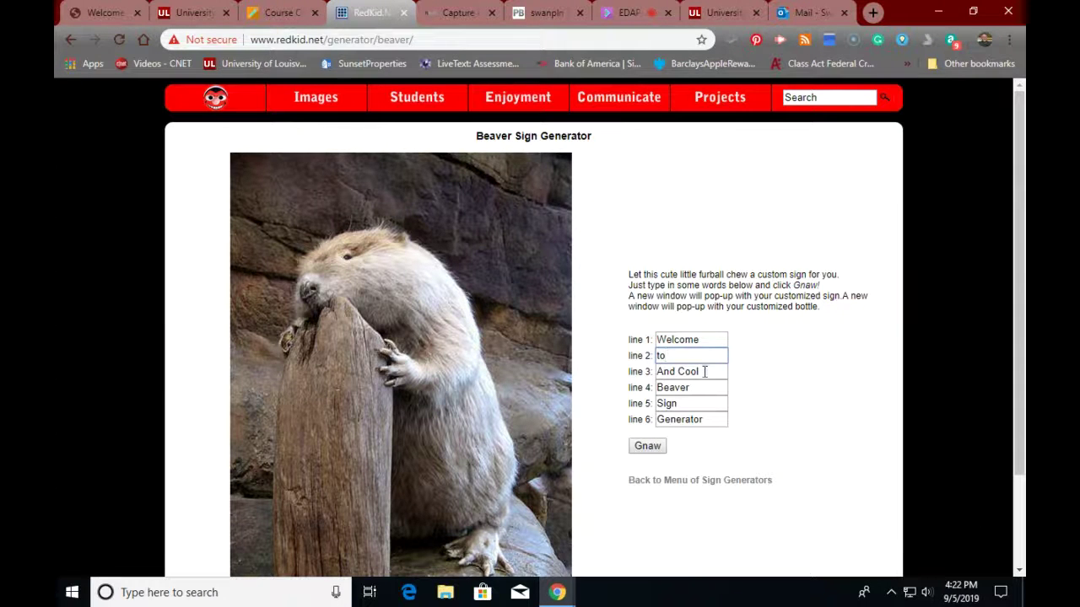
left_click(704, 371)
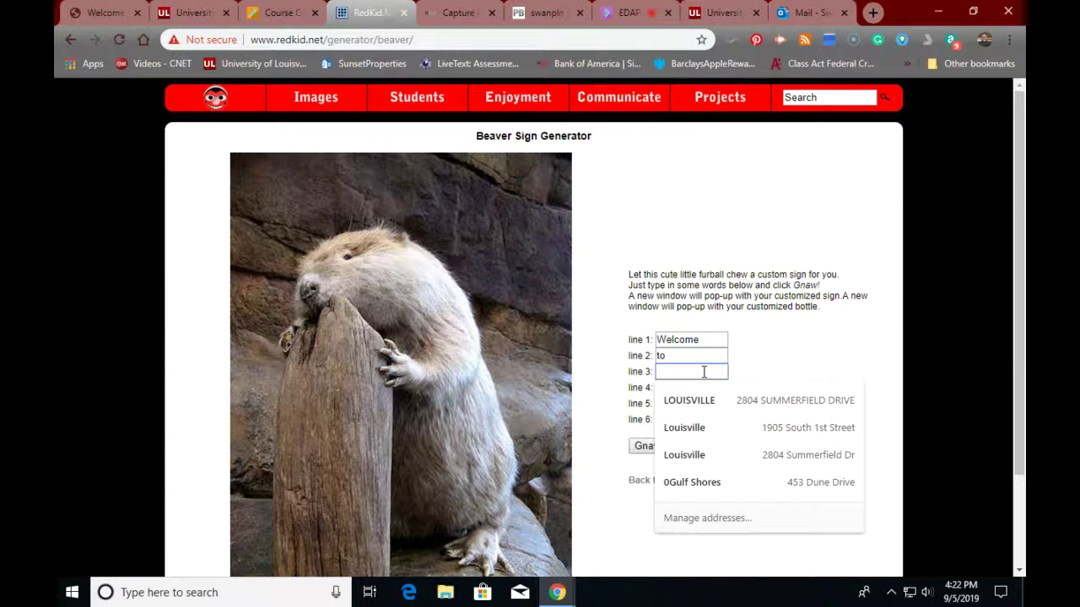
type("my")
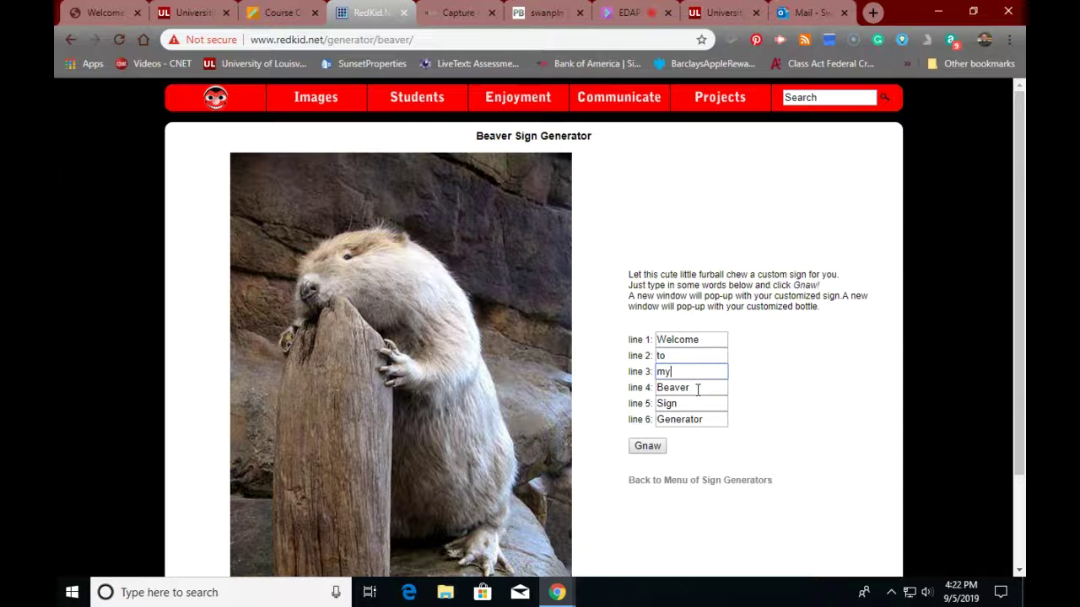
Step: Set lines 4 to 6 of the beaver sign to "Amazing", "EDAP 690" and "Wiki", and generate the sign
left_click(698, 388)
type("Amazing")
left_click(701, 404)
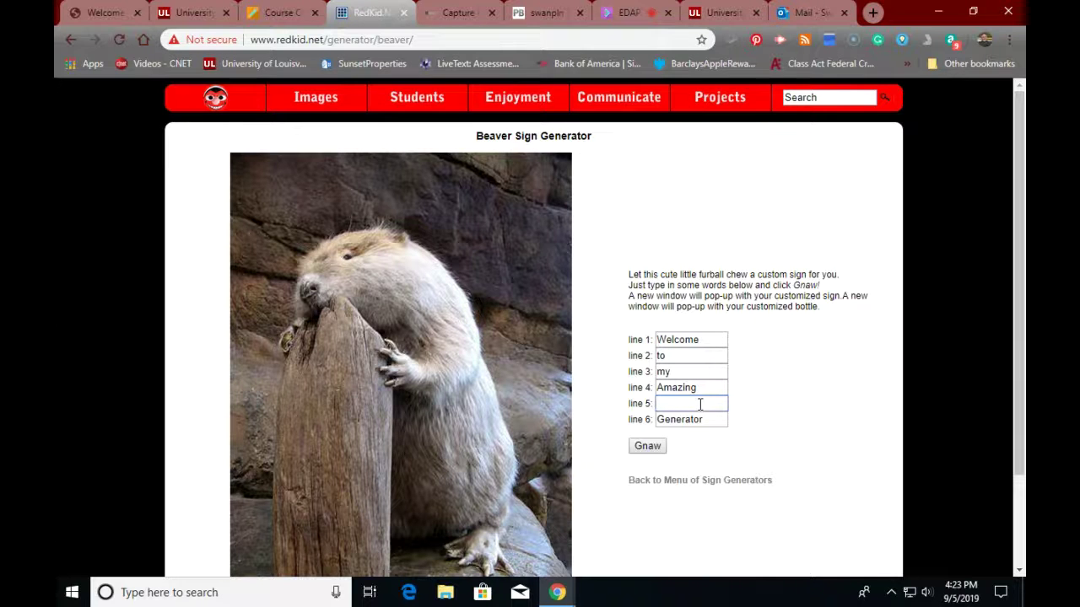
type("EDAP 690")
left_click(712, 418)
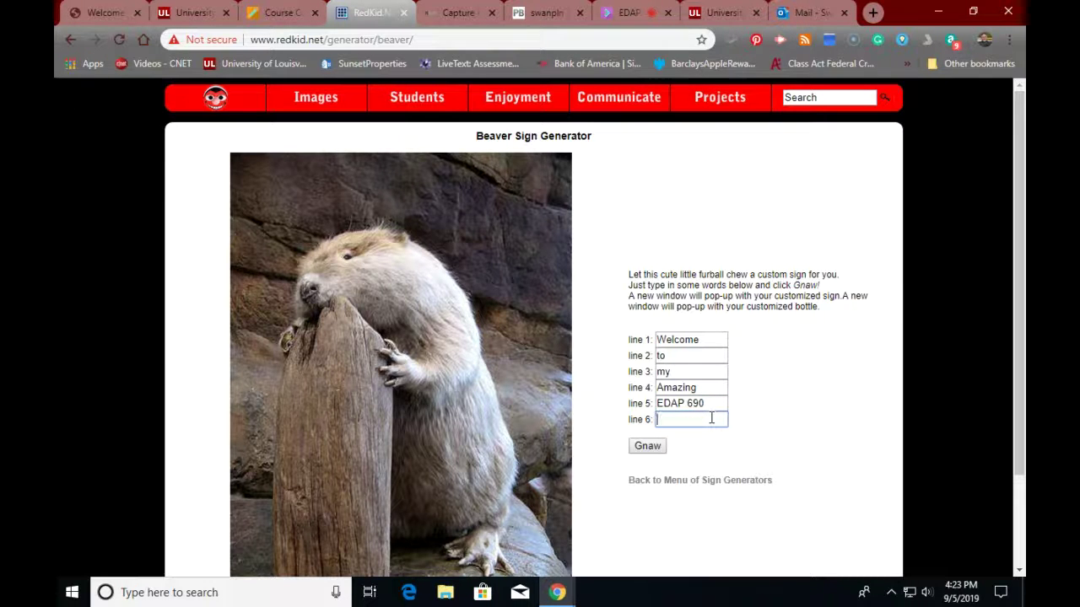
type("Wiki")
left_click(645, 449)
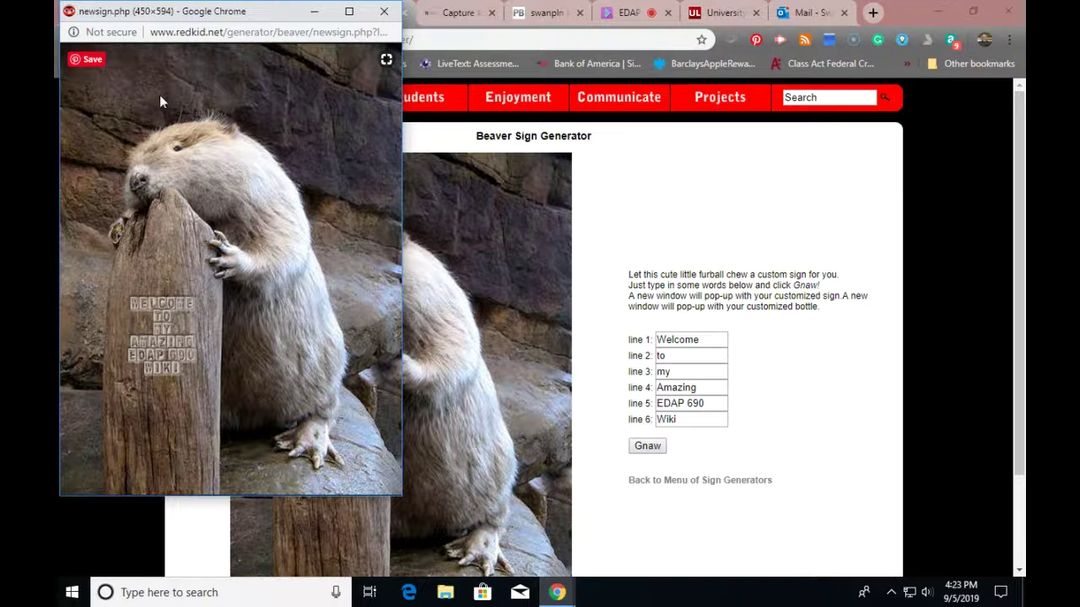
Step: Save the generated beaver sign to the Desktop as the JPEG image EDAP690 and close the sign generator pages
right_click(199, 120)
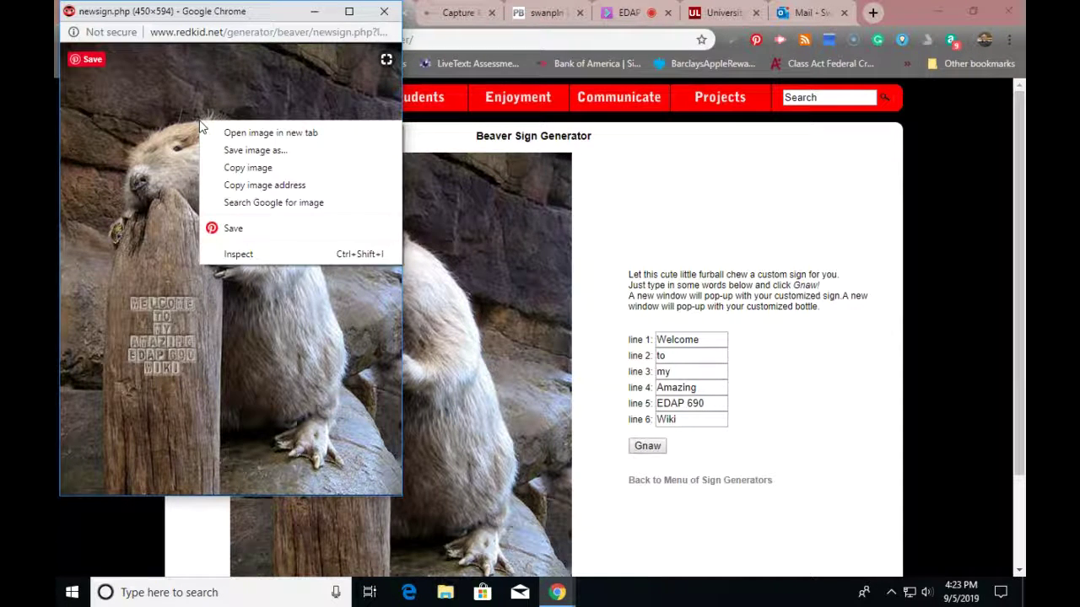
left_click(239, 151)
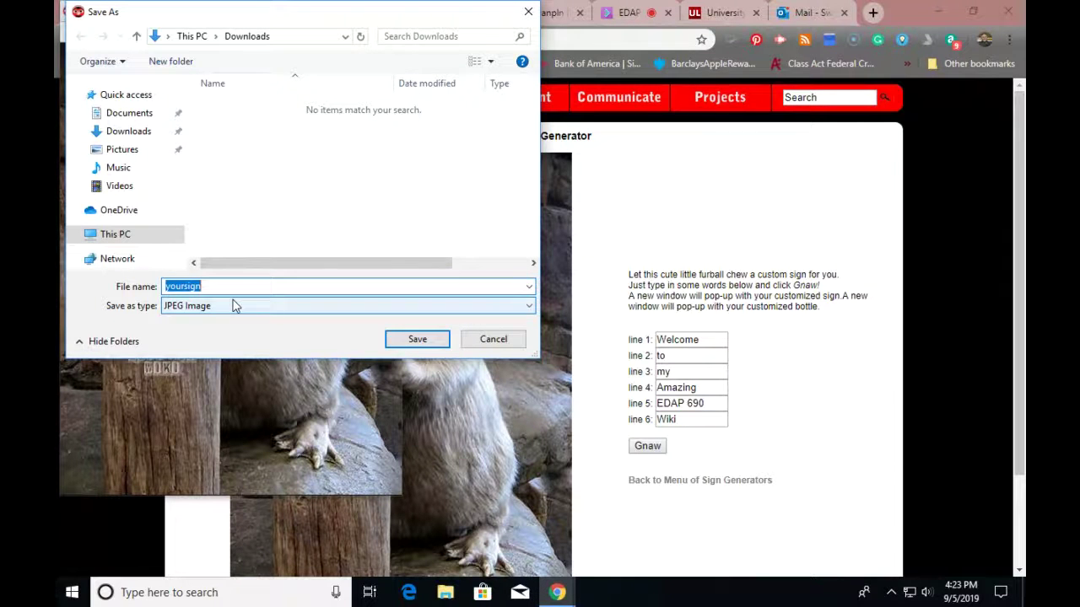
type("EDAP690")
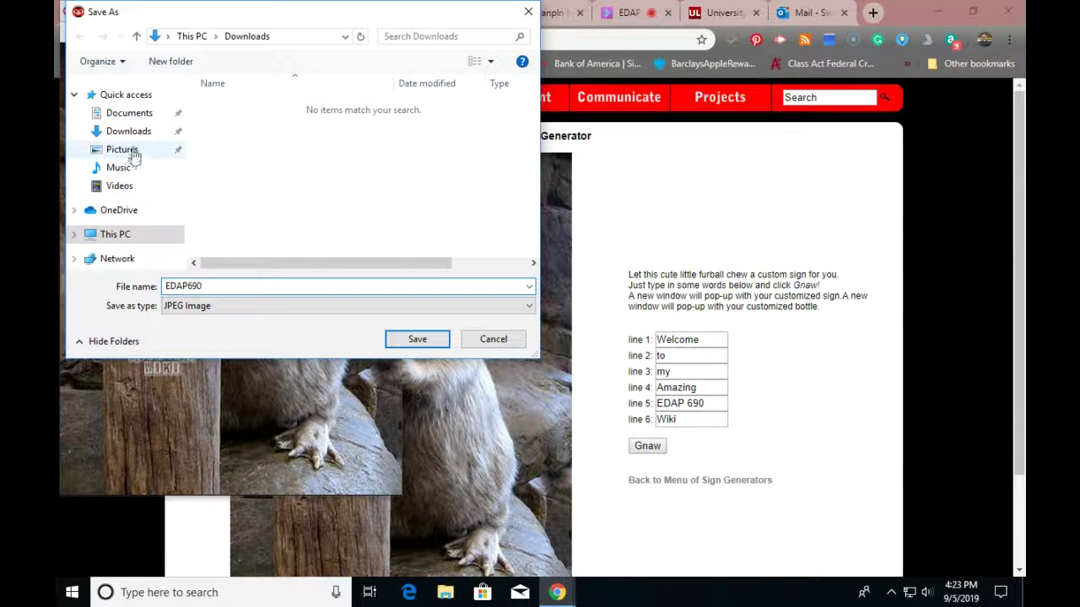
left_click(127, 237)
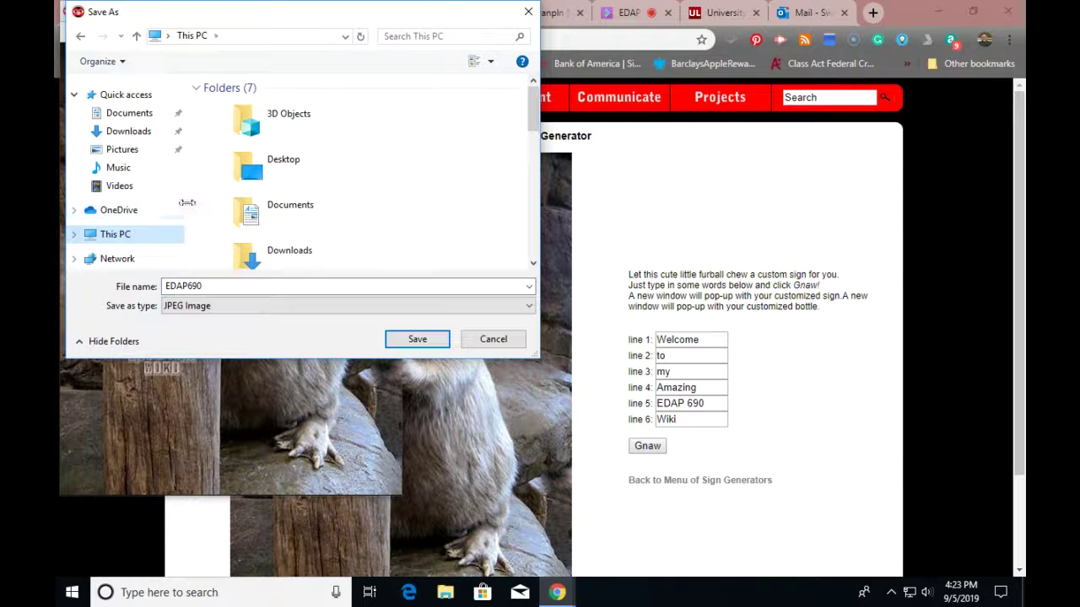
left_click(241, 159)
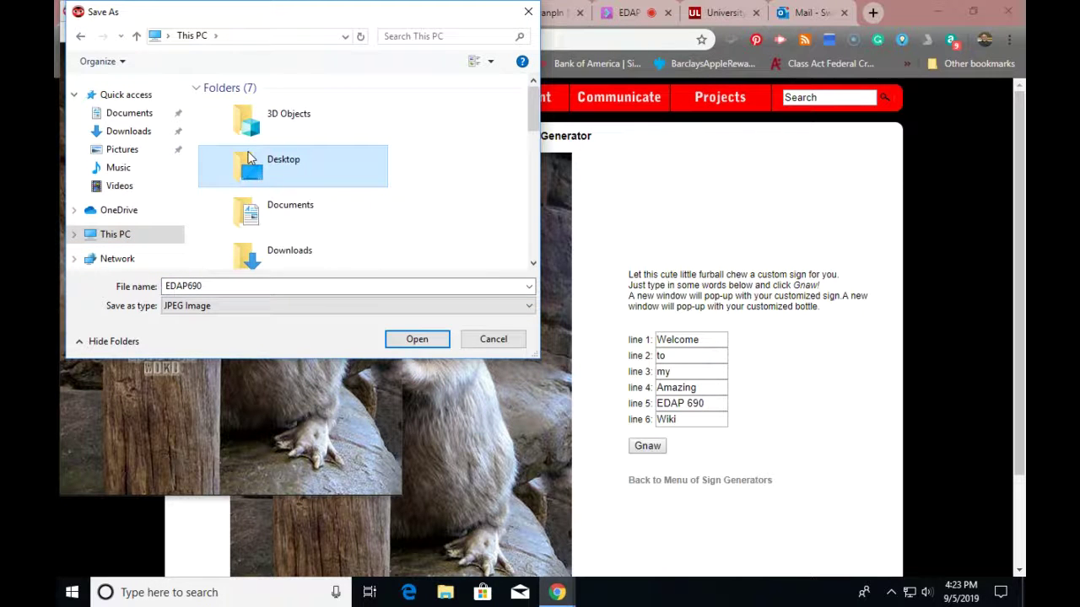
left_click(416, 346)
left_click(415, 340)
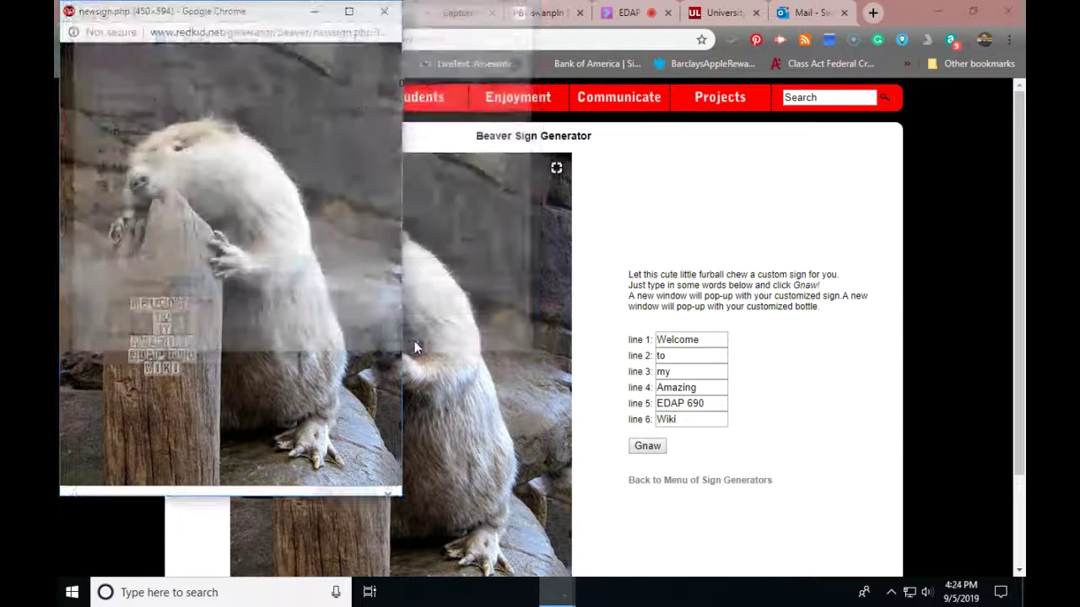
left_click(384, 13)
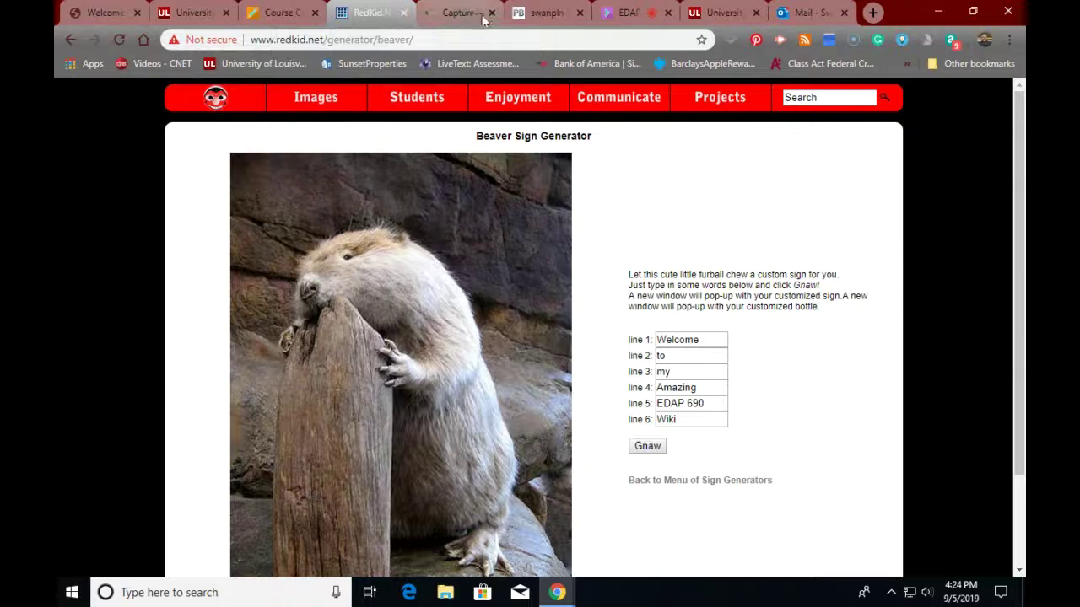
left_click(404, 14)
Step: Switch to the PBworks FrontPage editor and upload the EDAP690 image from the Desktop to the workspace files
left_click(449, 16)
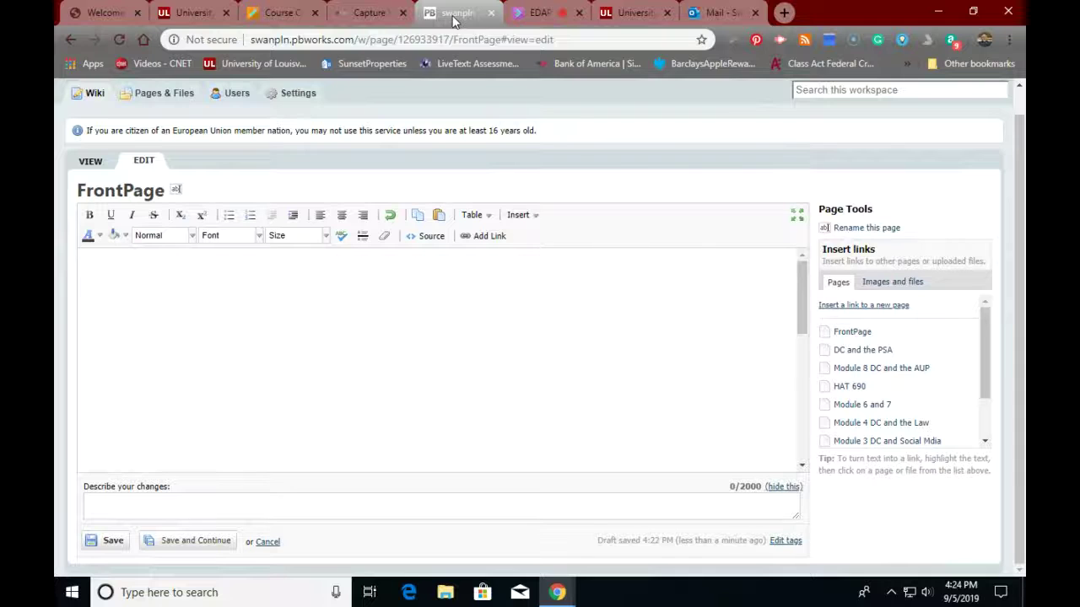
left_click(886, 283)
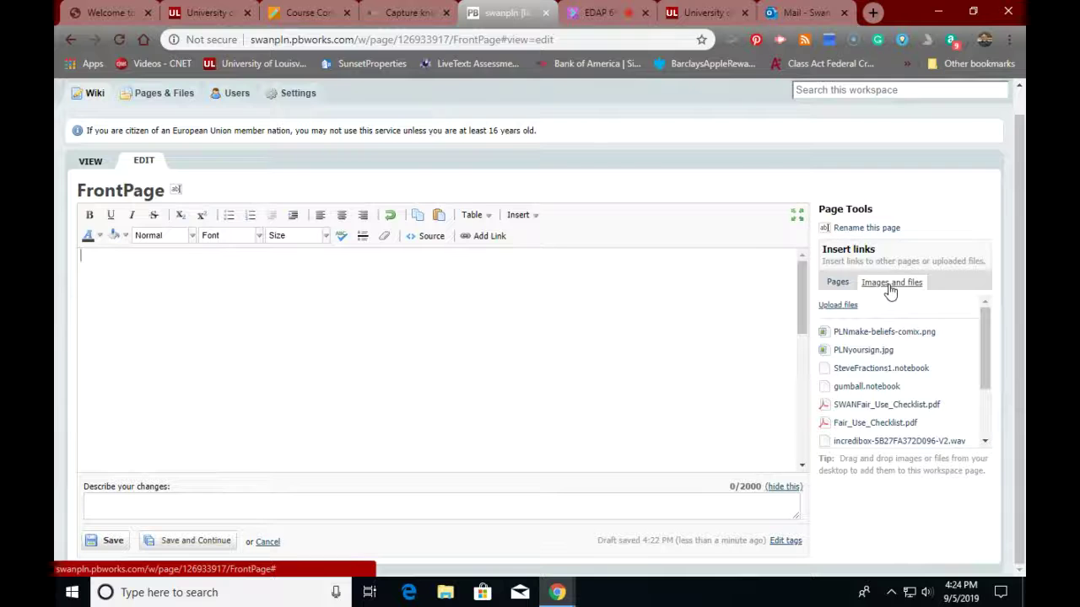
left_click(836, 306)
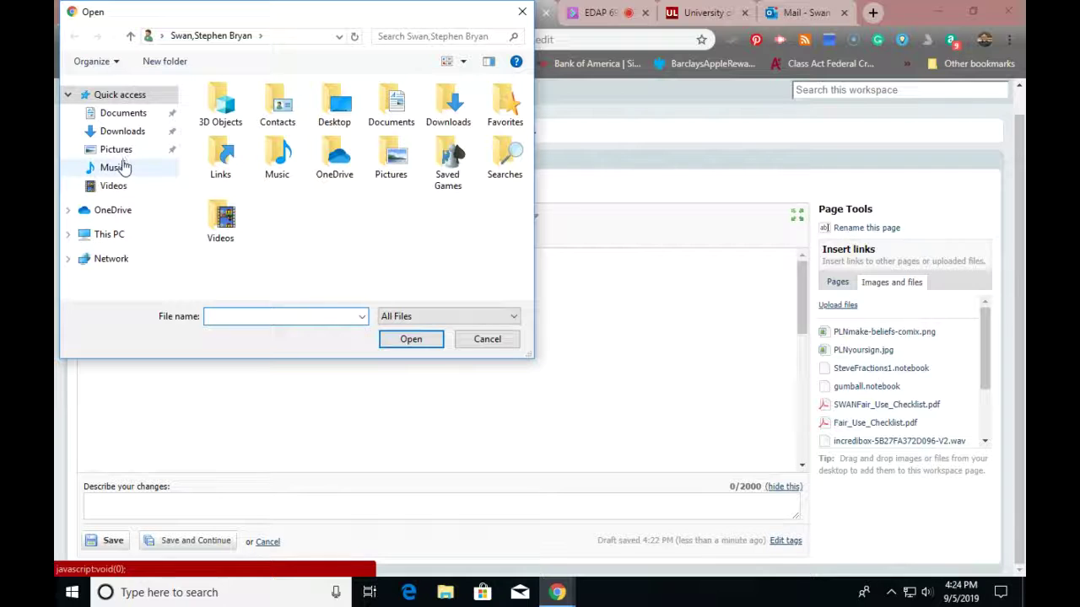
left_click(95, 239)
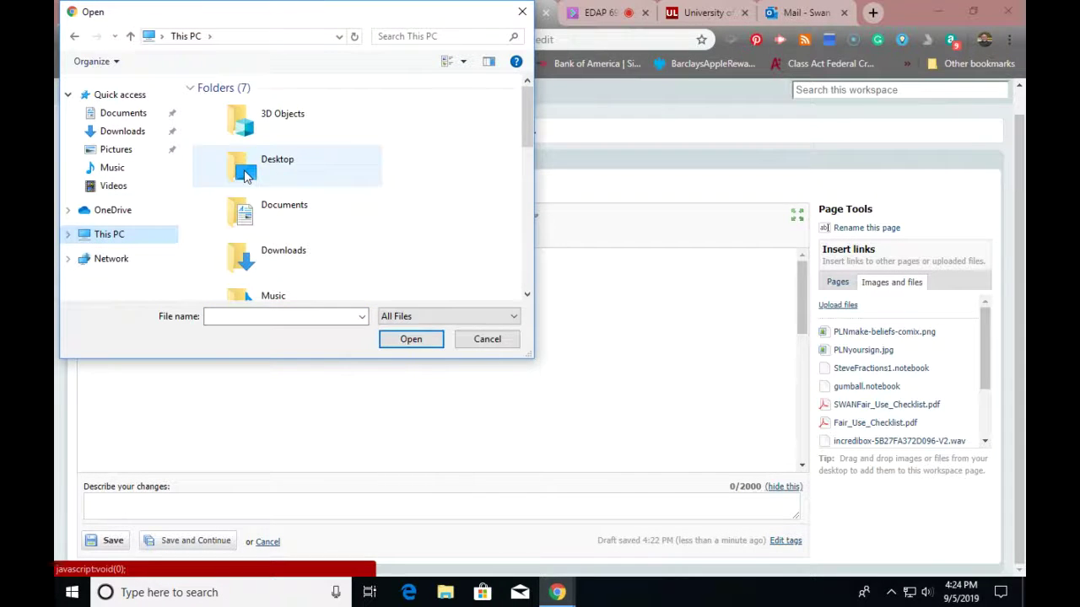
left_click(243, 169)
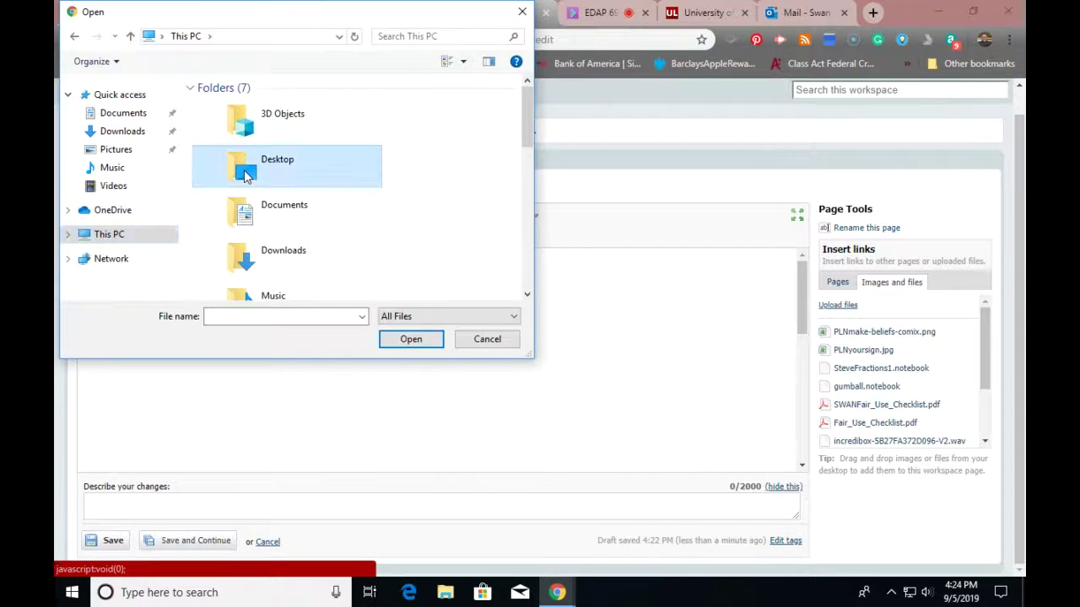
left_click(400, 346)
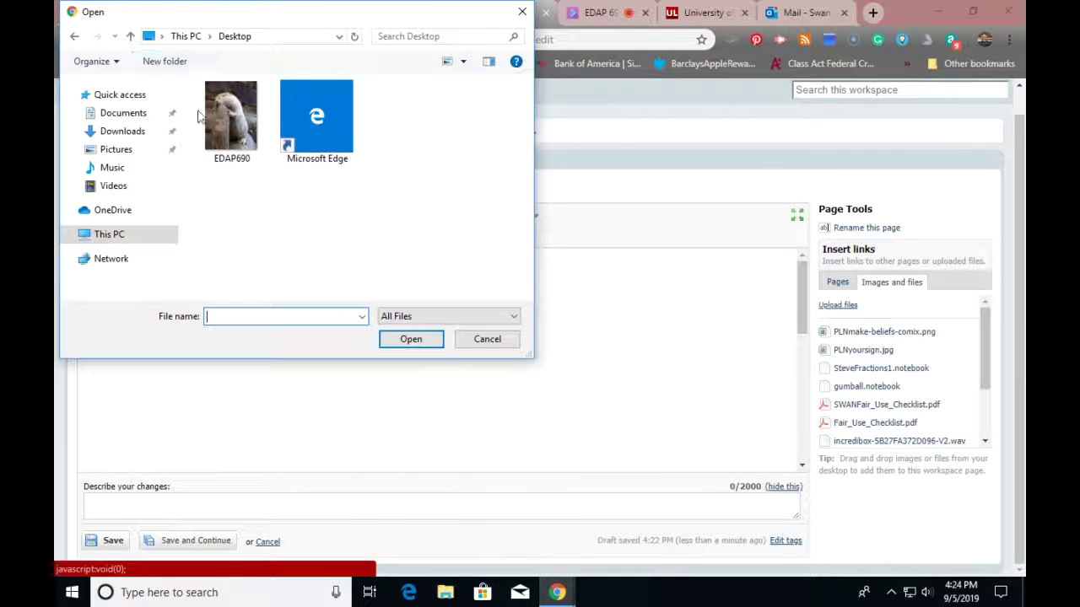
left_click(234, 119)
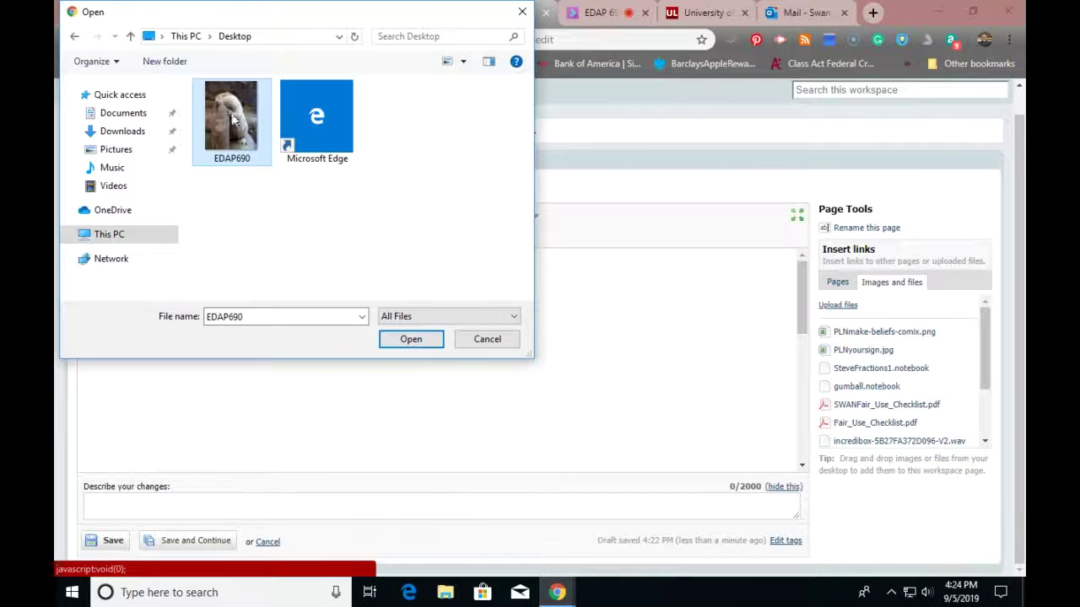
left_click(409, 345)
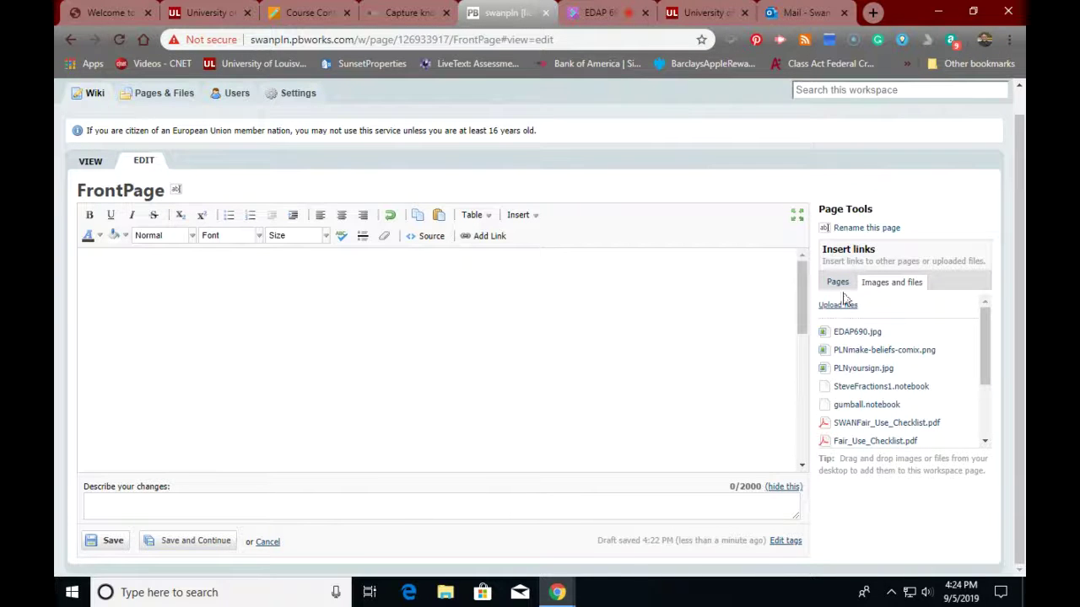
Step: Insert the uploaded EDAP690.jpg image at the beginning of the FrontPage
left_click_drag(982, 366, 977, 305)
mouse_move(860, 337)
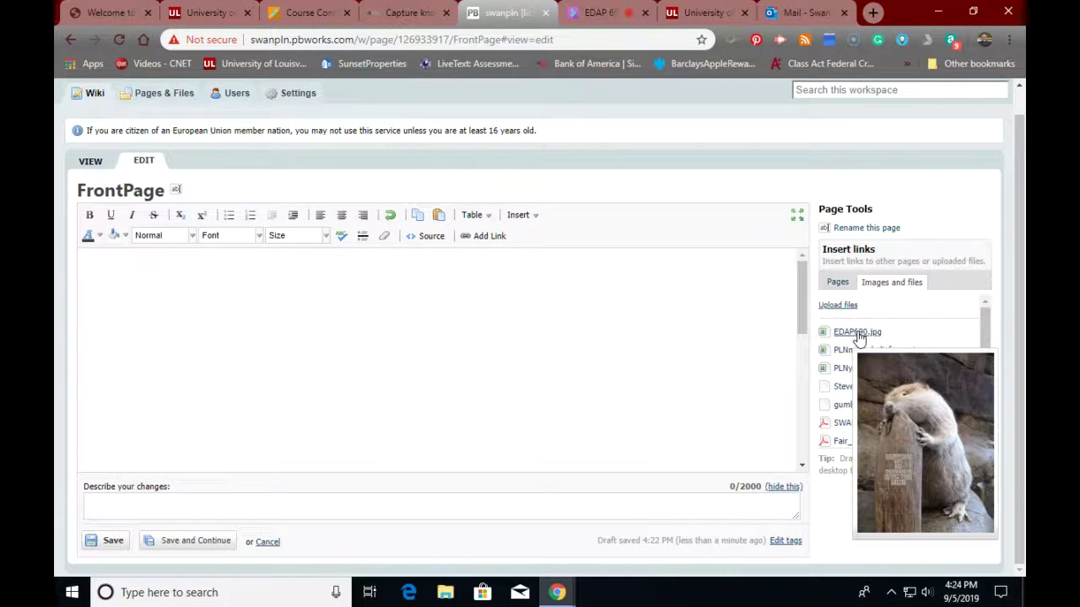
left_click(858, 333)
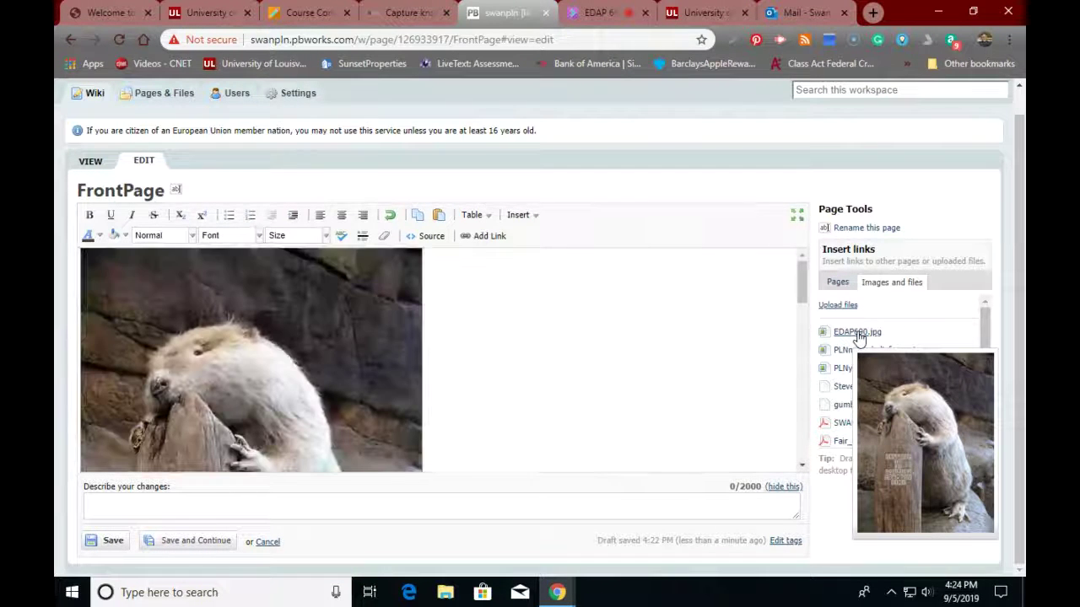
Step: Shrink the beaver sign image on the FrontPage proportionally to about three quarters of its inserted size
scroll(373, 297, "down", 5)
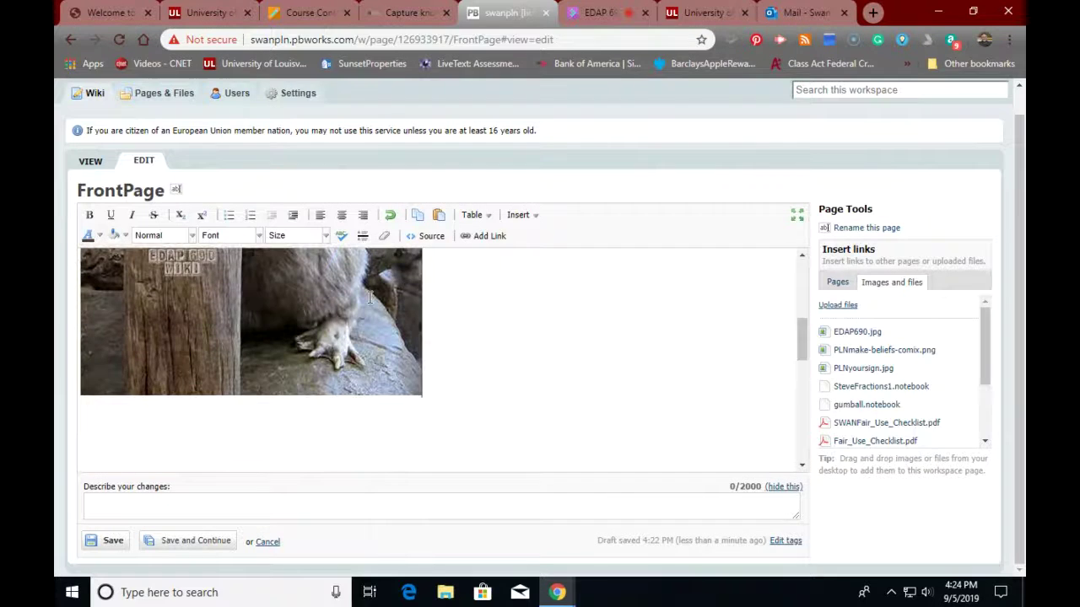
left_click(412, 343)
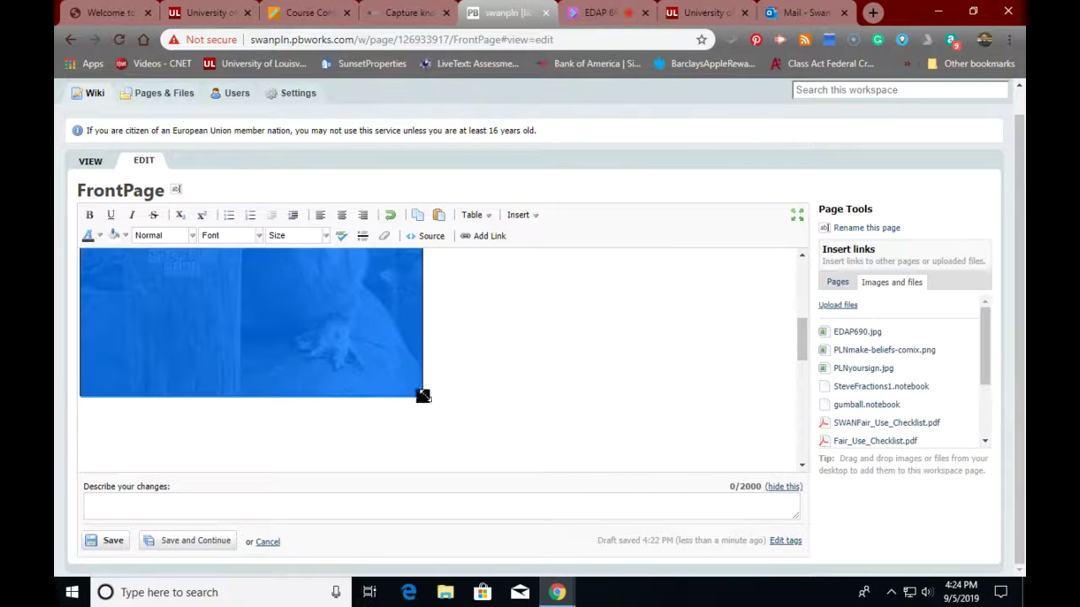
left_click_drag(422, 396, 322, 290)
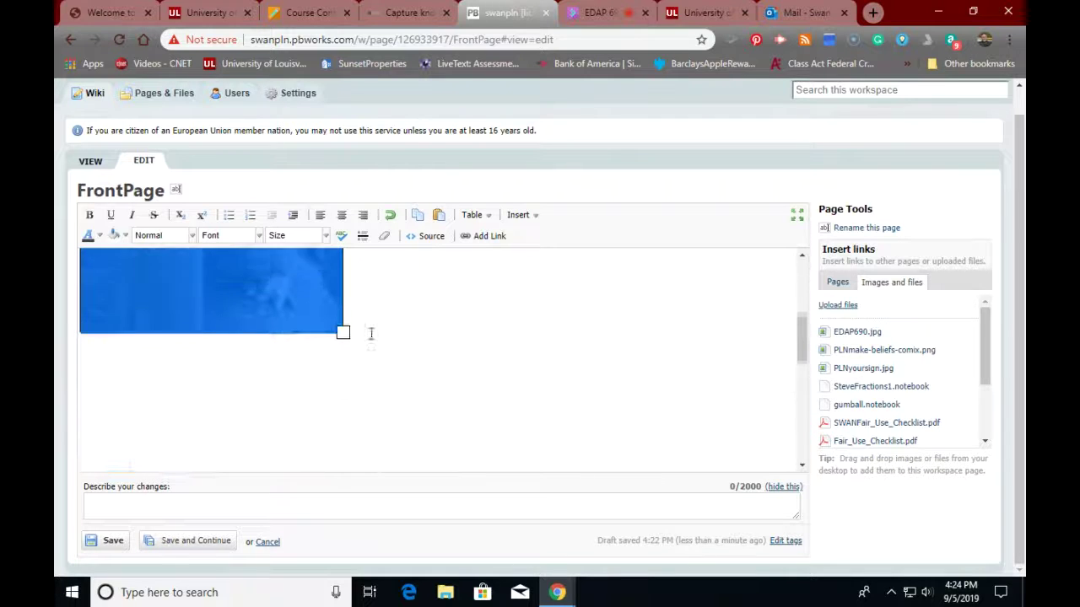
left_click_drag(343, 291, 332, 276)
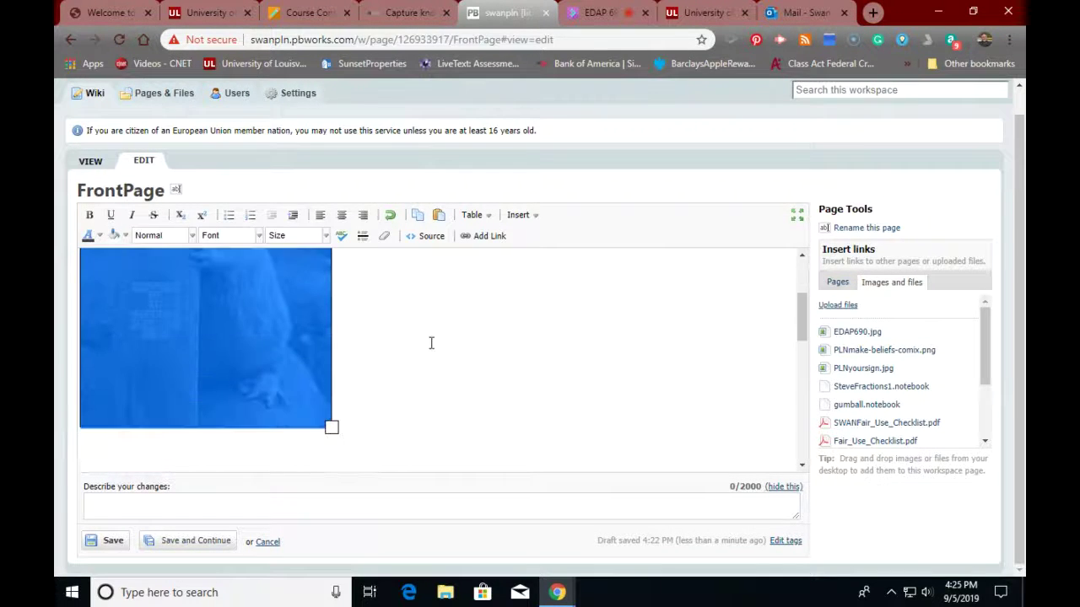
left_click(431, 341)
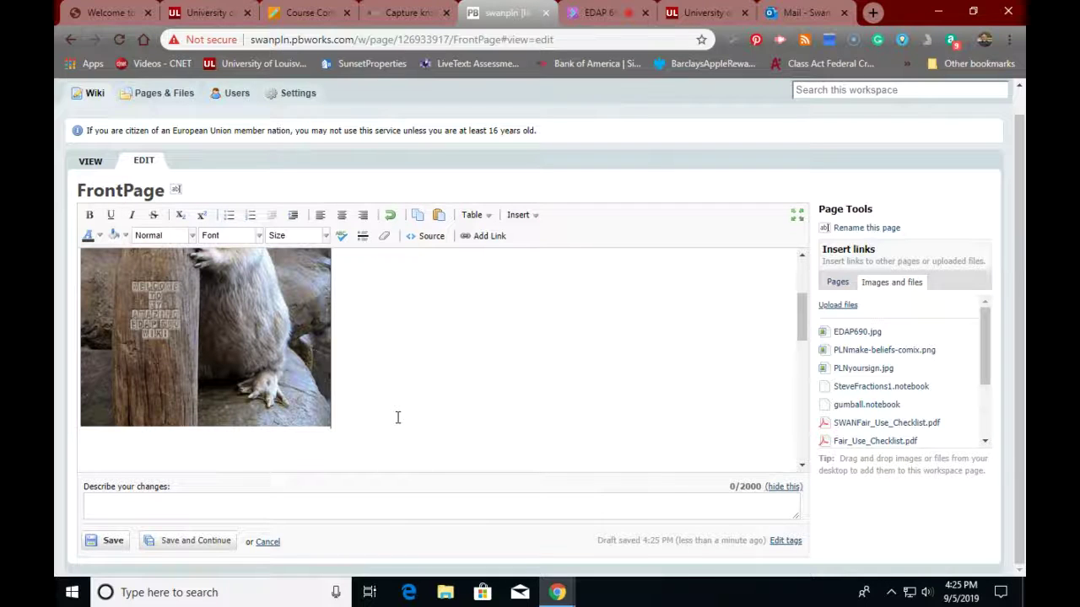
Step: Add the text "This is my EDAP 690 wiki. Love the beaver sign!" below the image and save the FrontPage
left_click(92, 457)
type("is is my EDAP 69")
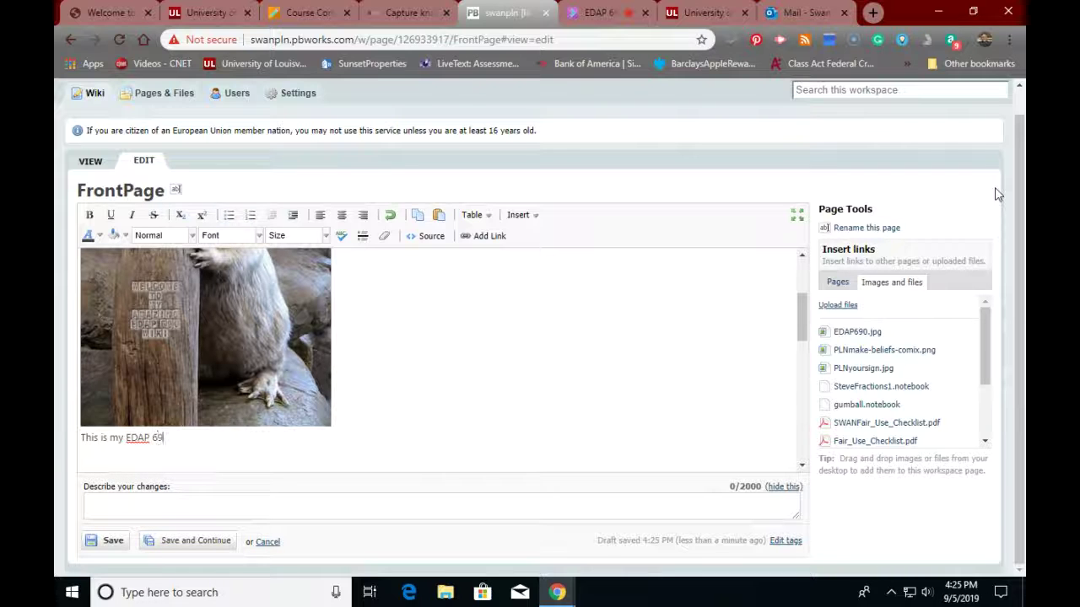
type("0 wik")
type("i. Love the bee")
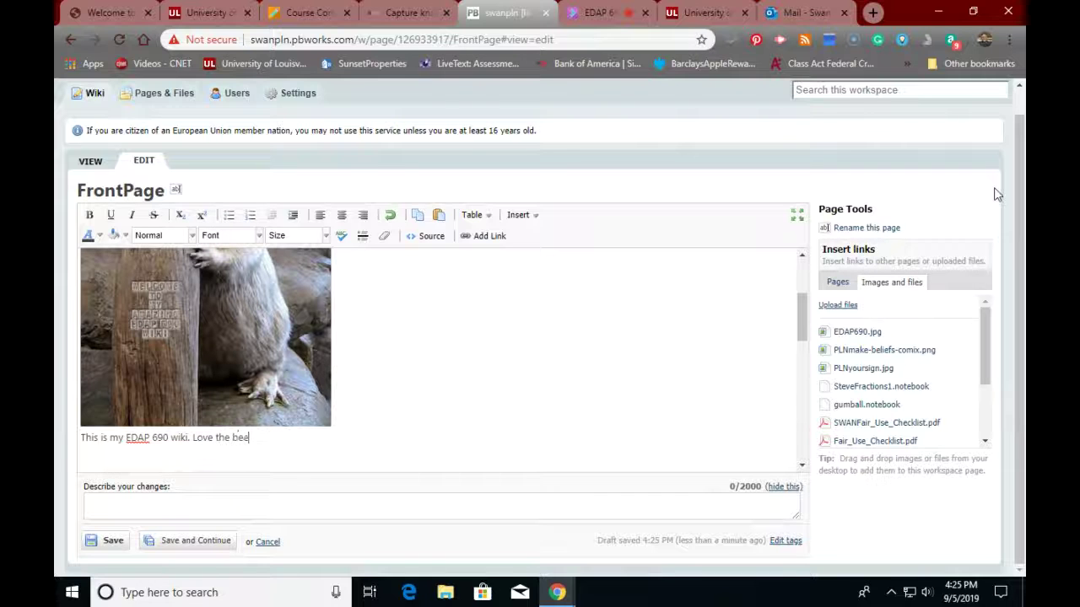
key("BackSpace")
type("aver sign!")
left_click(111, 542)
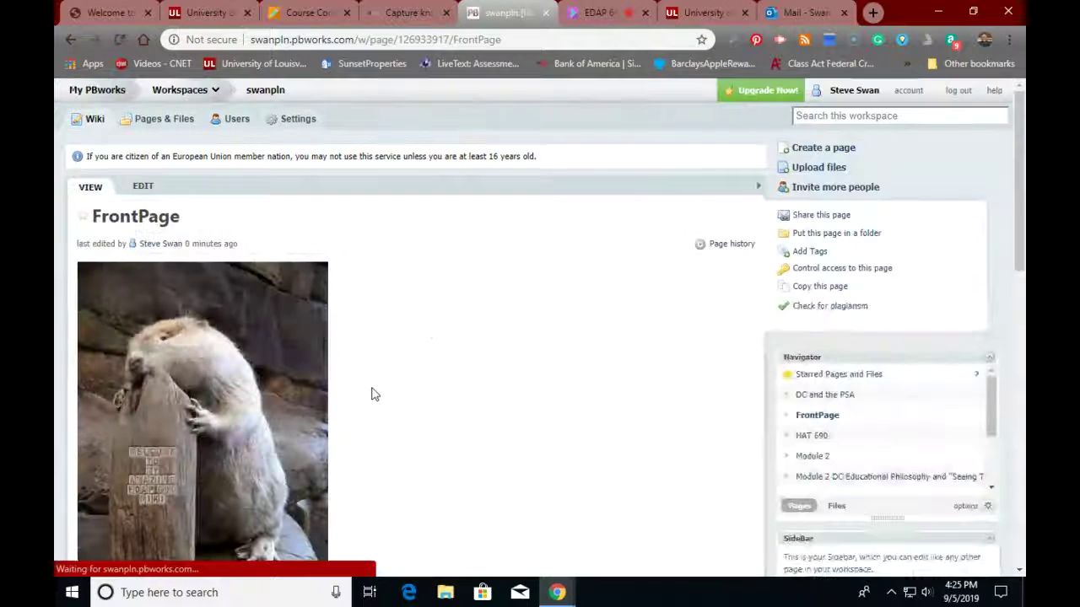
scroll(393, 394, "down", 2)
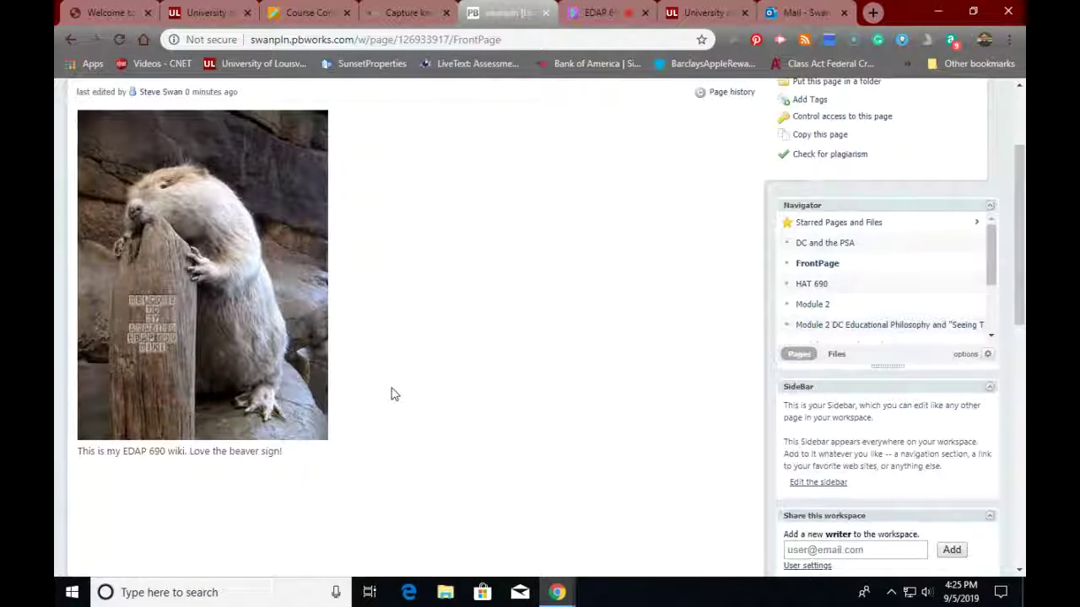
scroll(394, 394, "up", 2)
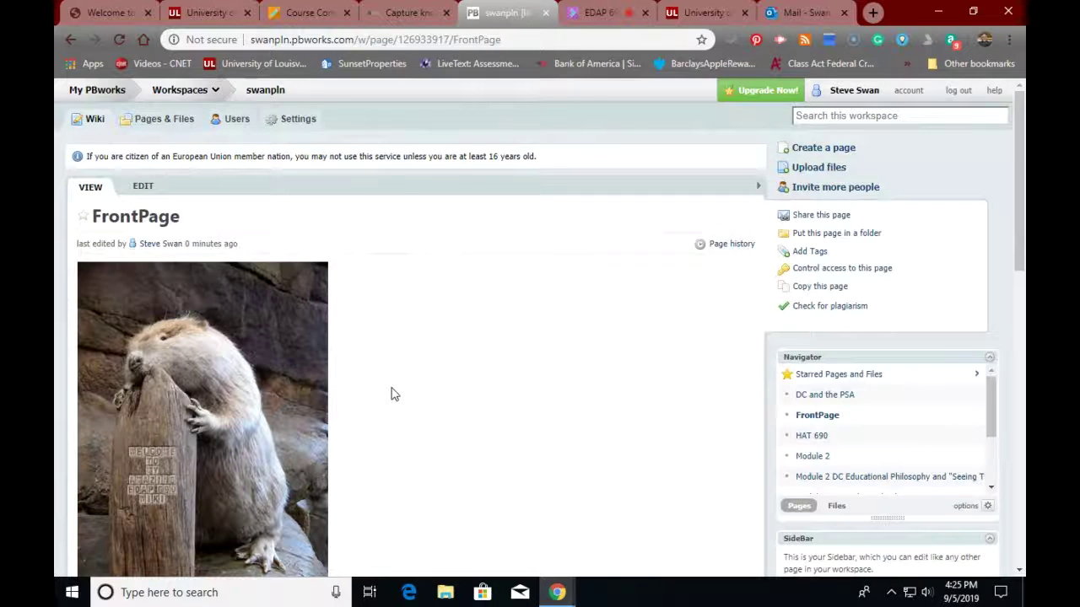
scroll(391, 394, "down", 3)
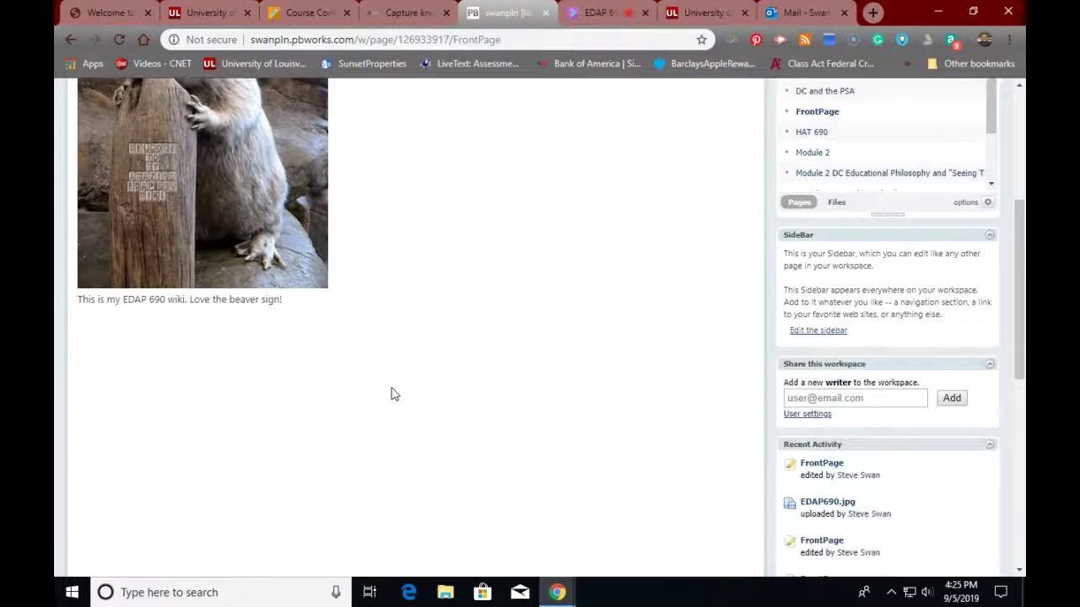
scroll(391, 394, "up", 3)
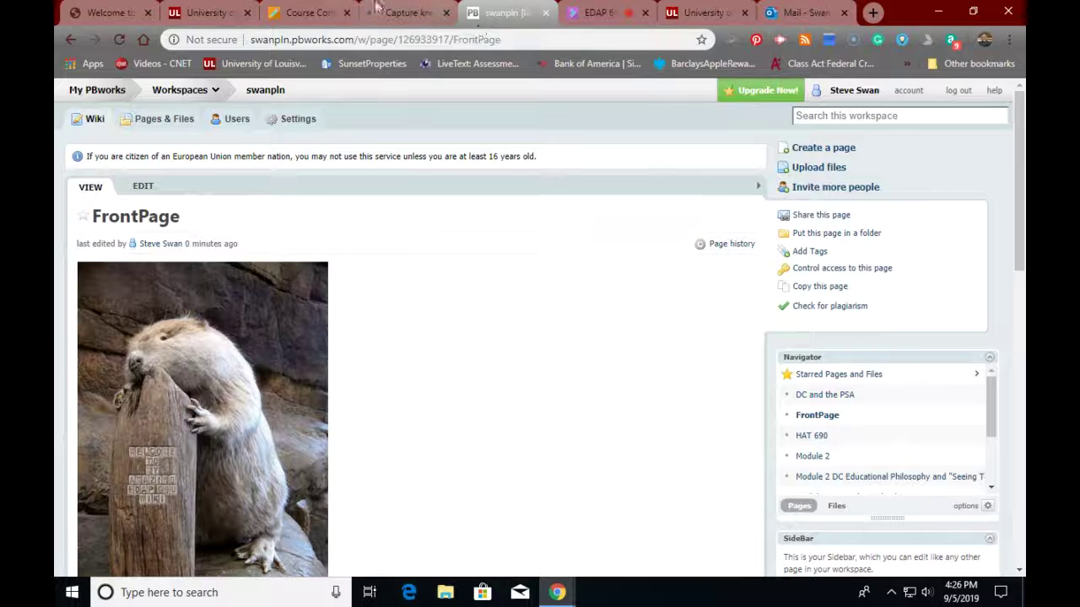
Step: Return to the Module 1 page in Blackboard and open the MakeBeliefsComix comic strip creator through its linked site
left_click(274, 15)
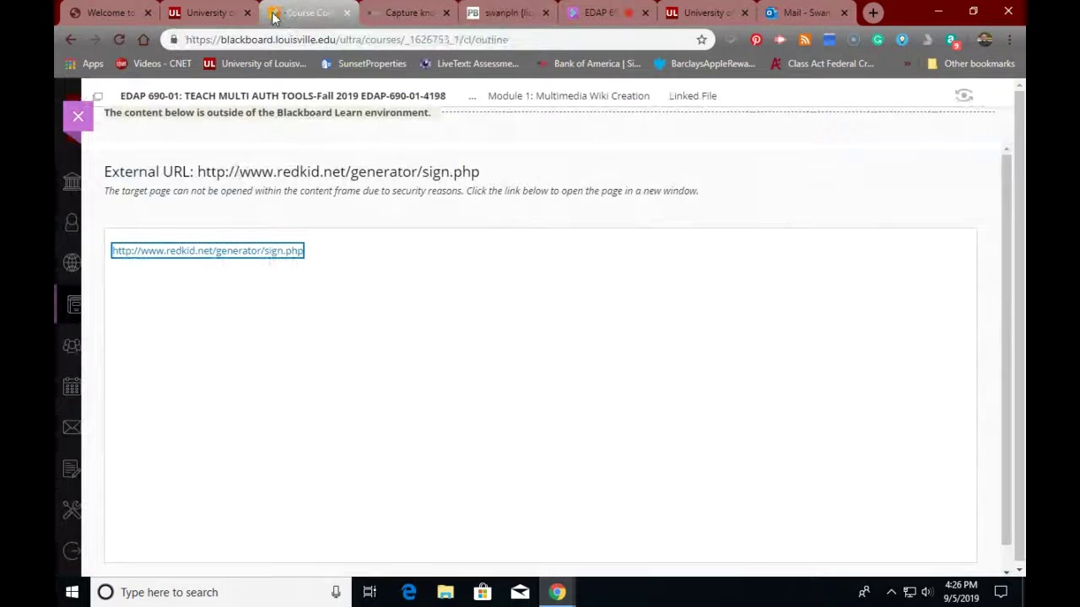
left_click(70, 39)
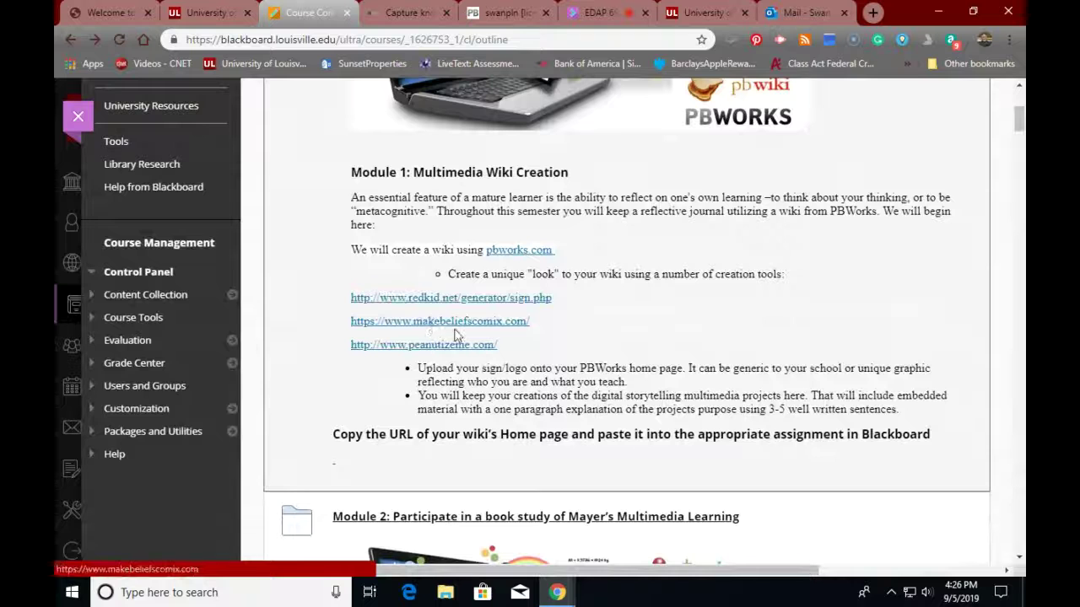
left_click(453, 326)
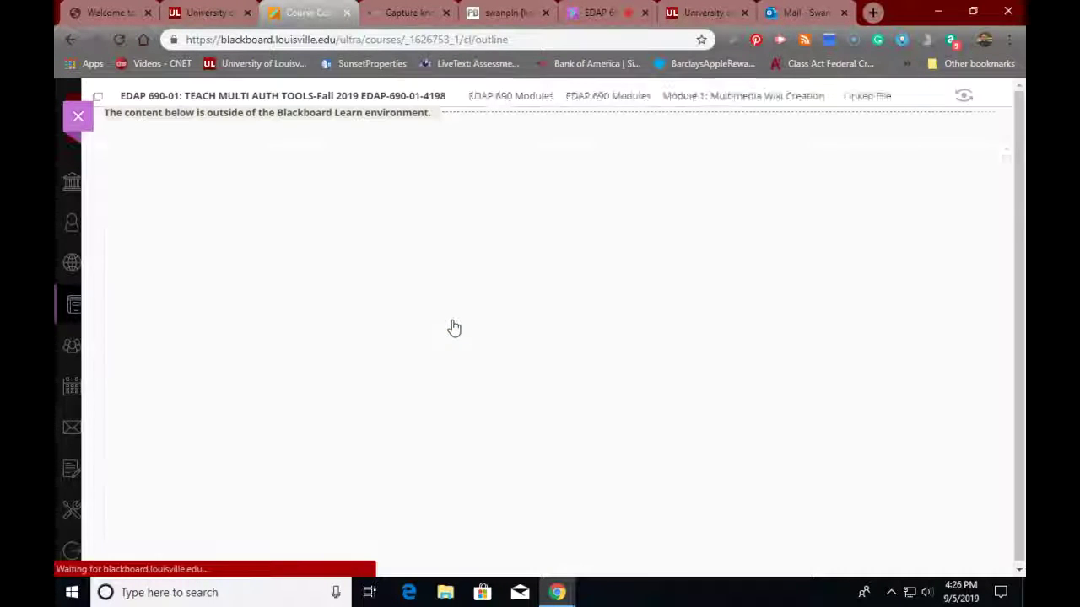
left_click(227, 252)
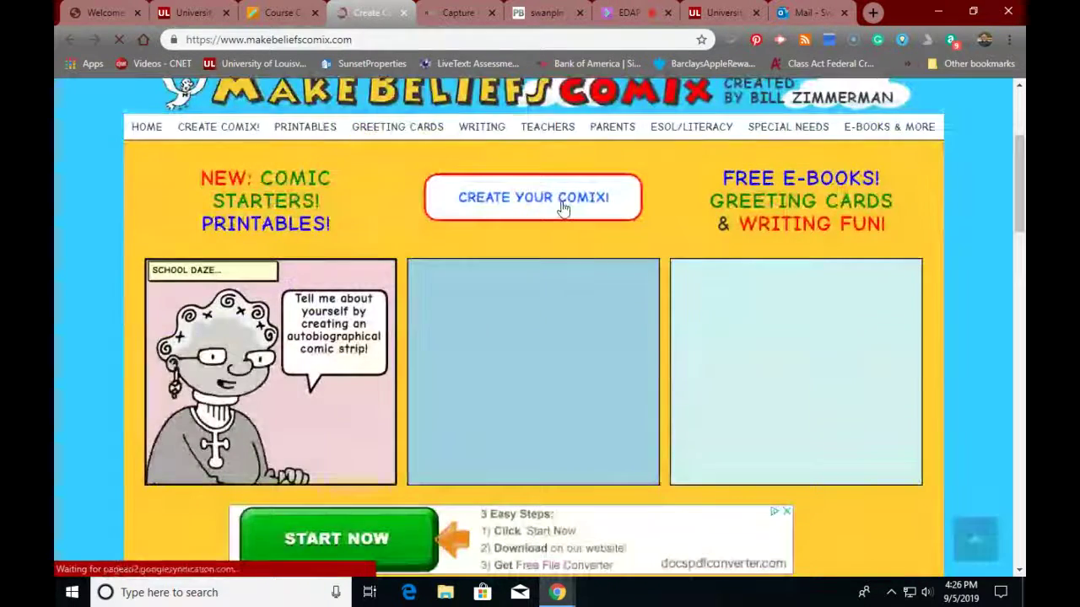
left_click(562, 205)
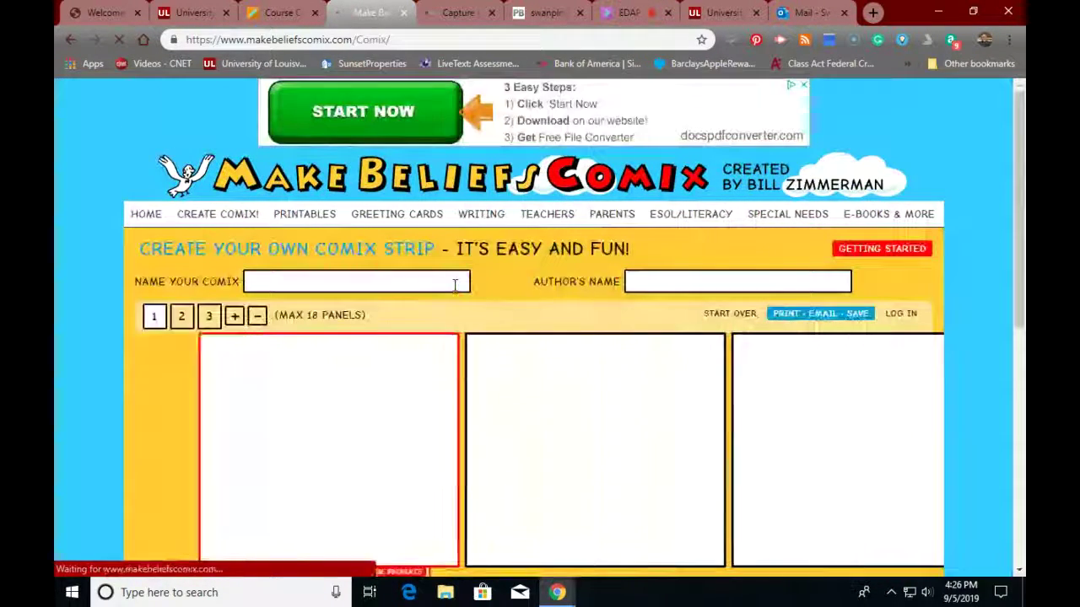
Step: Remove two panels from the blank comic strip to leave a single panel
scroll(455, 281, "down", 2)
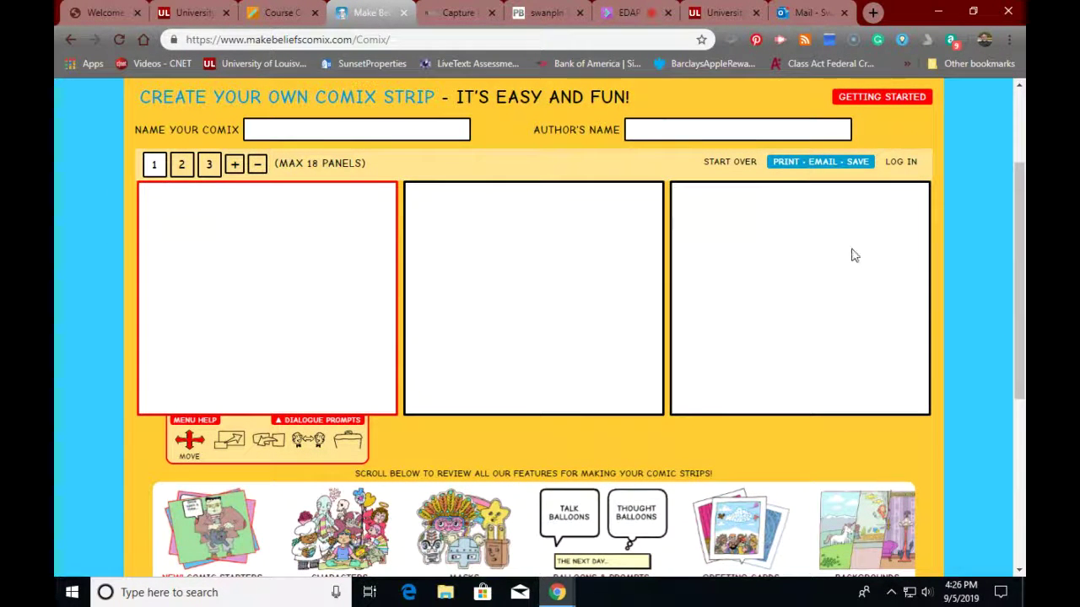
left_click(258, 165)
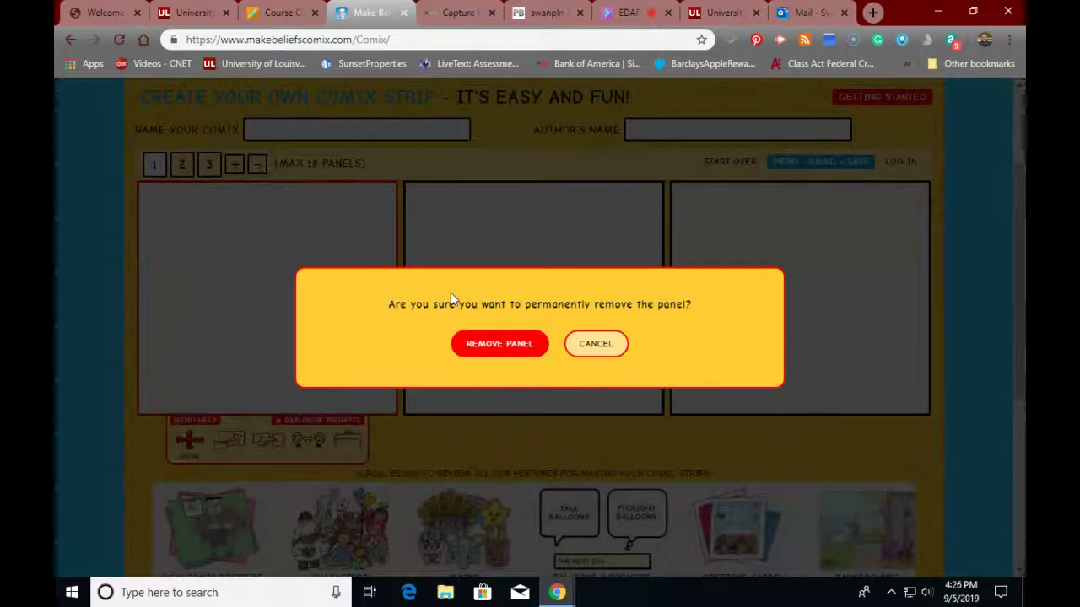
left_click(524, 345)
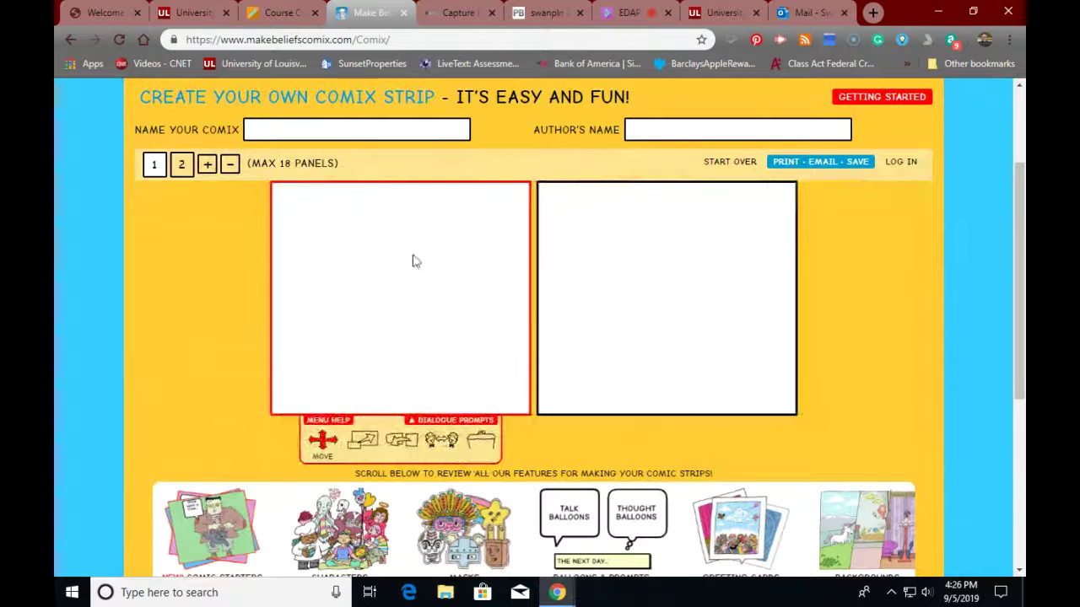
left_click(230, 165)
left_click(484, 343)
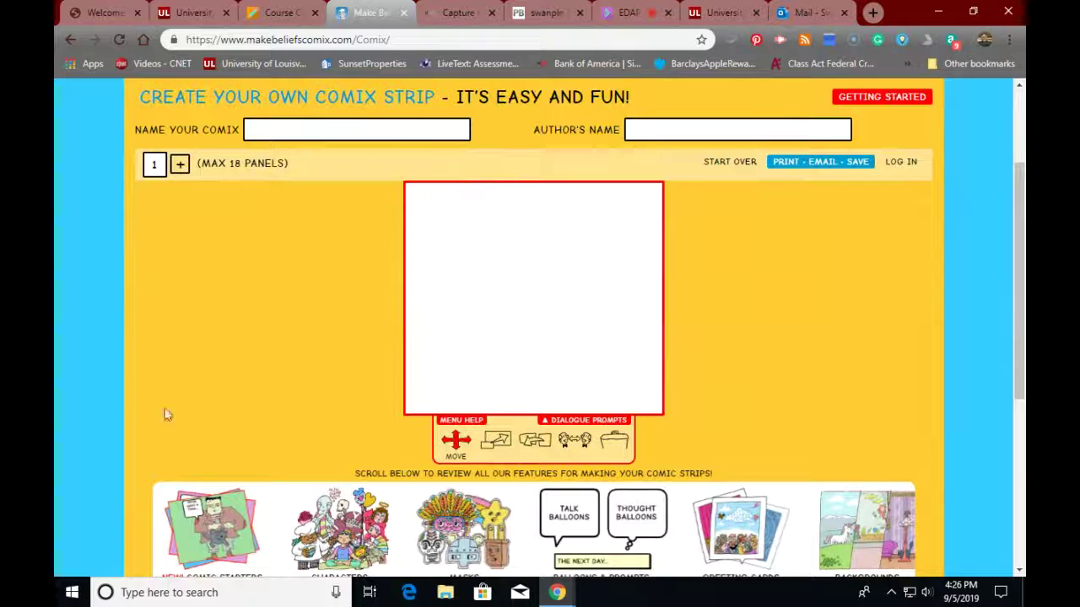
Step: Add the magician character to the panel in the pose wearing a top hat and holding up a playing card
scroll(142, 386, "down", 1)
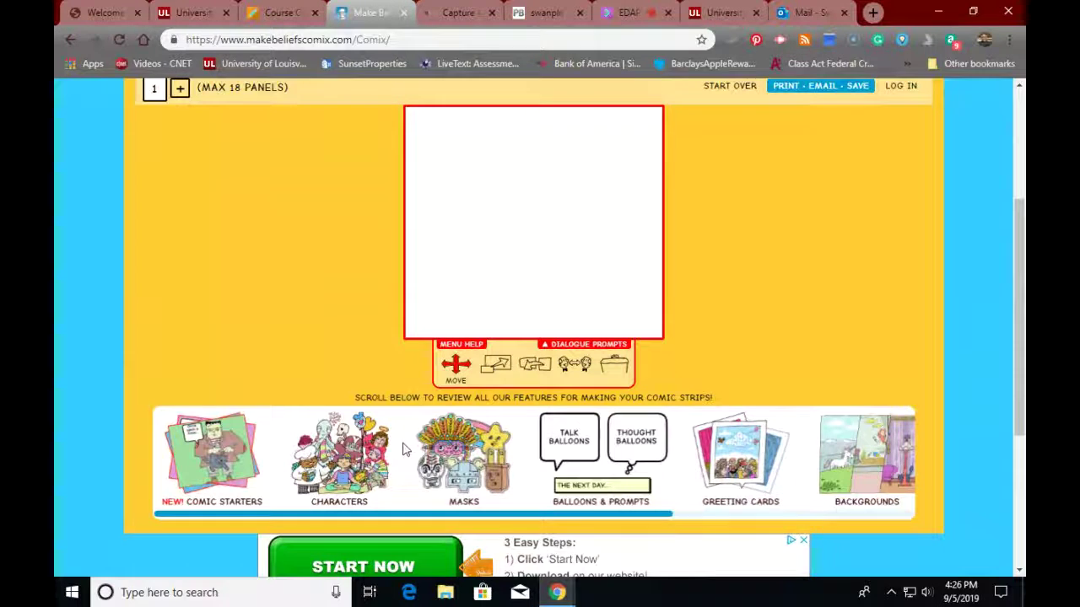
left_click(353, 474)
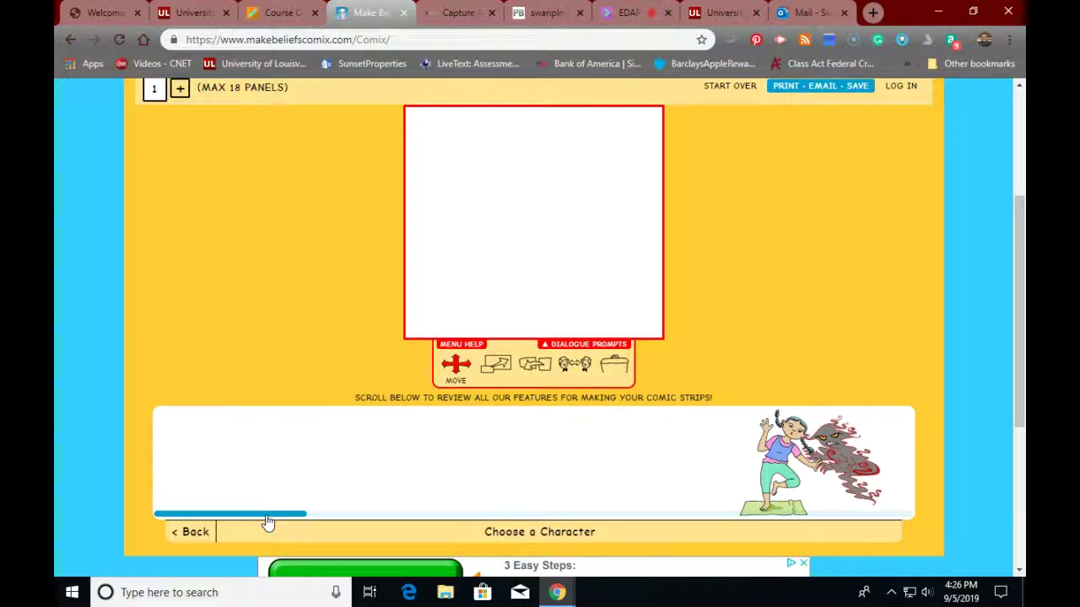
left_click_drag(266, 519, 223, 517)
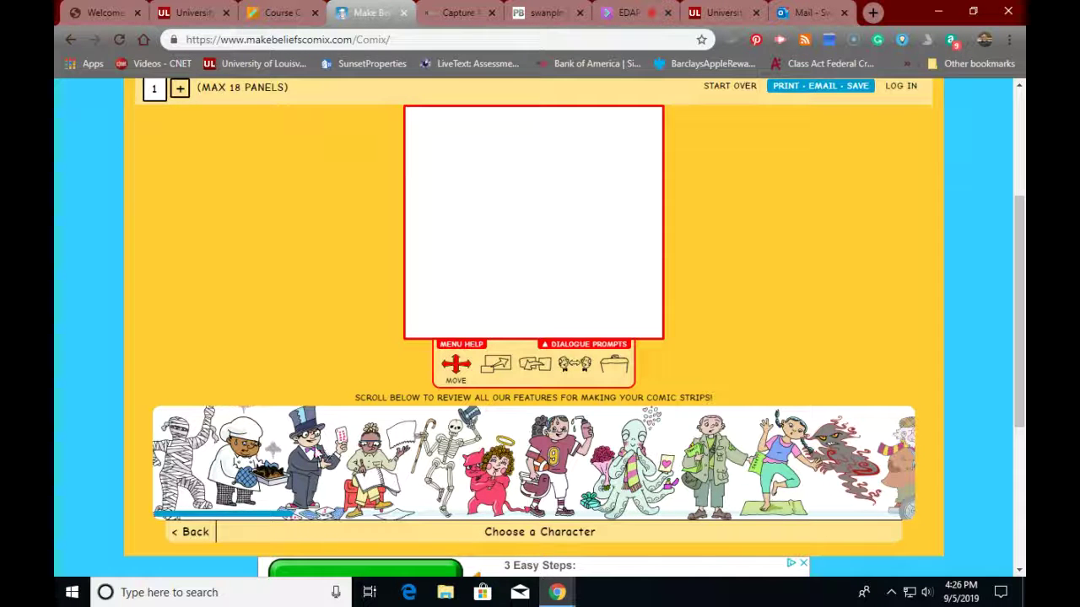
left_click(318, 454)
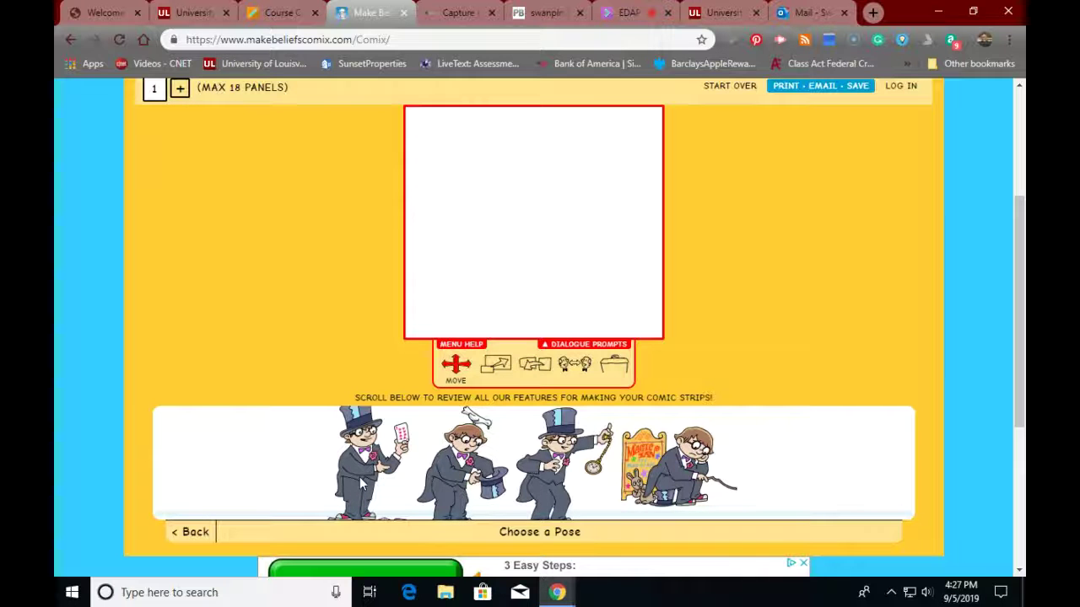
left_click(357, 483)
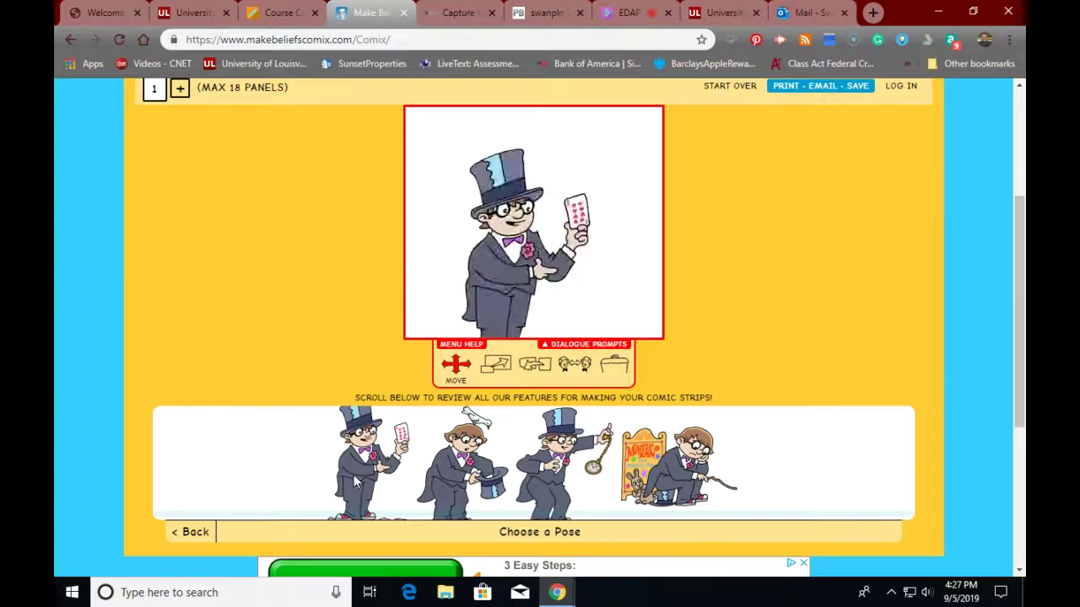
Step: Add a large talk balloon with its tail at the lower left to the magician's panel
scroll(553, 234, "down", 2)
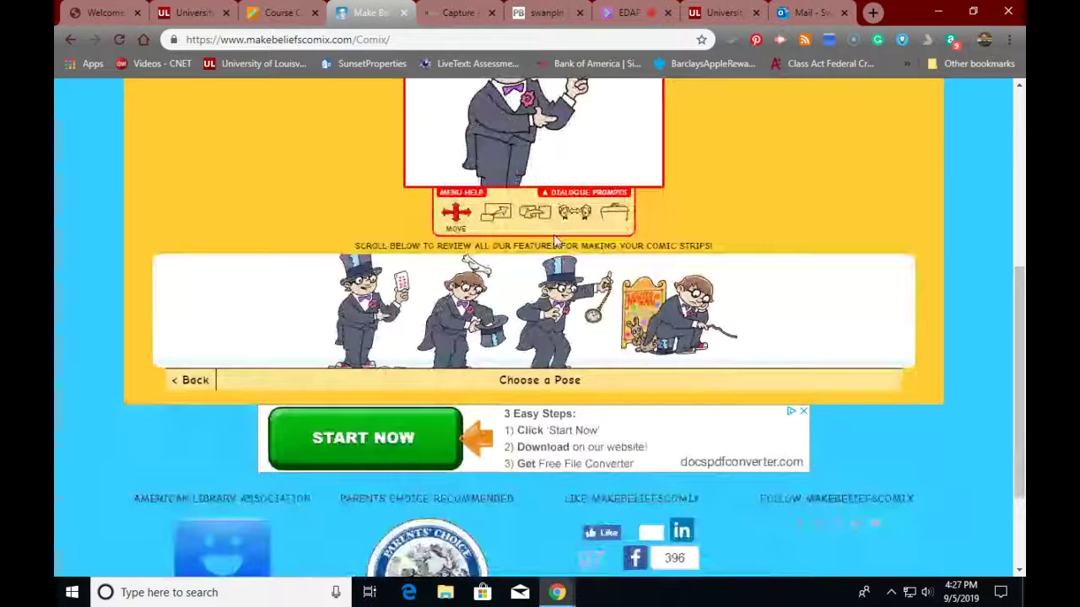
scroll(554, 235, "up", 4)
scroll(554, 235, "down", 1)
scroll(557, 237, "down", 2)
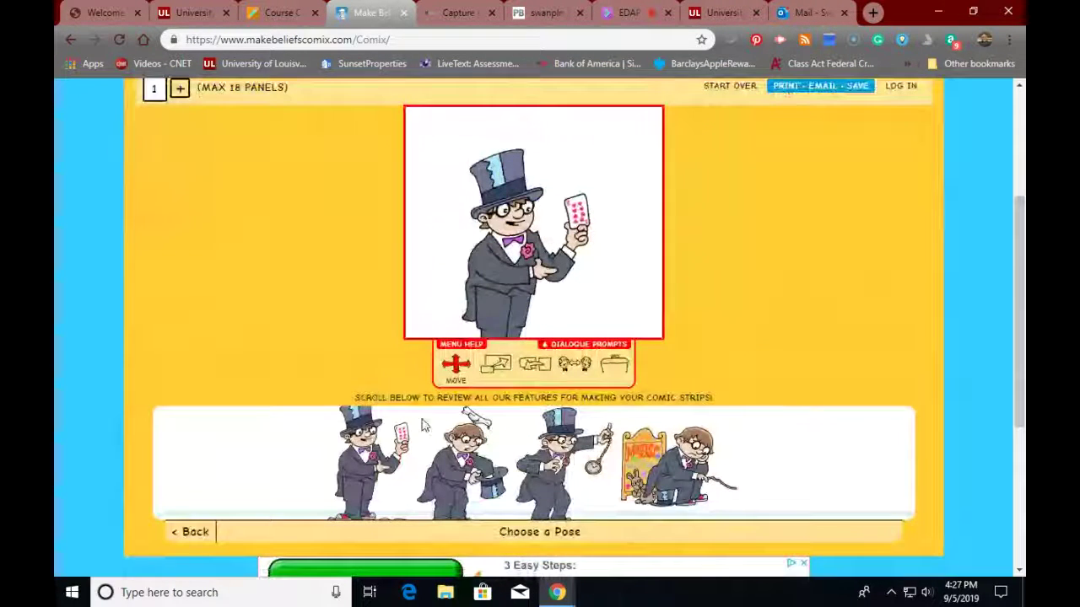
scroll(448, 468, "down", 1)
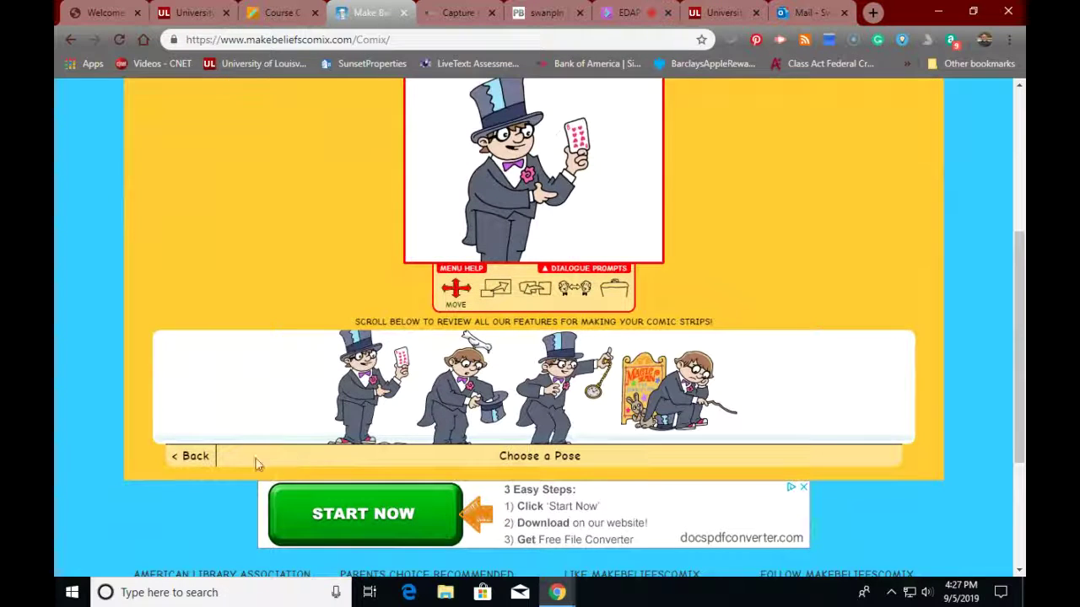
left_click(194, 457)
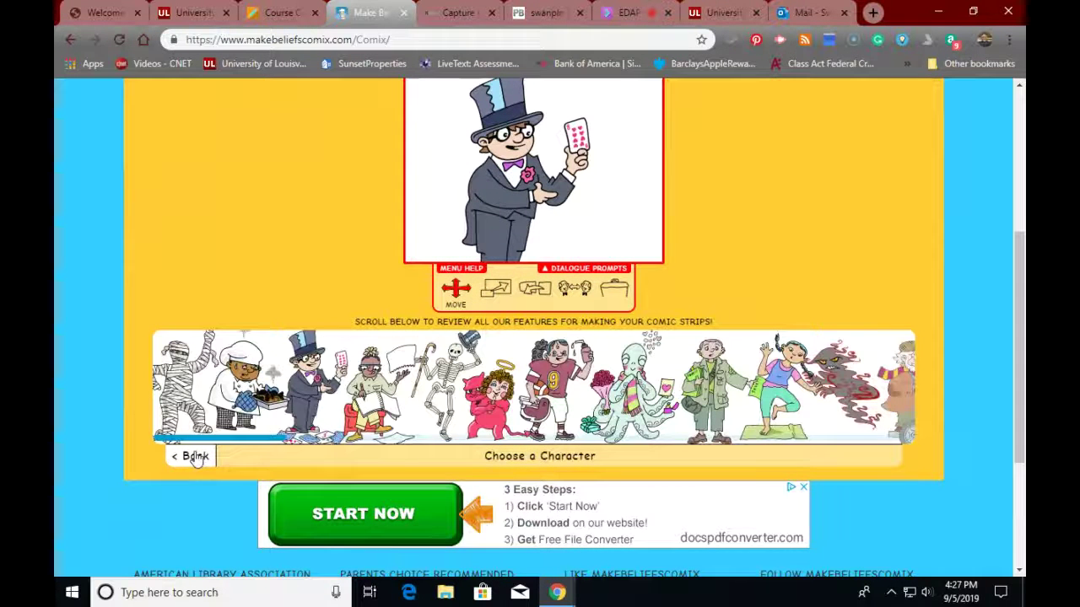
left_click(194, 457)
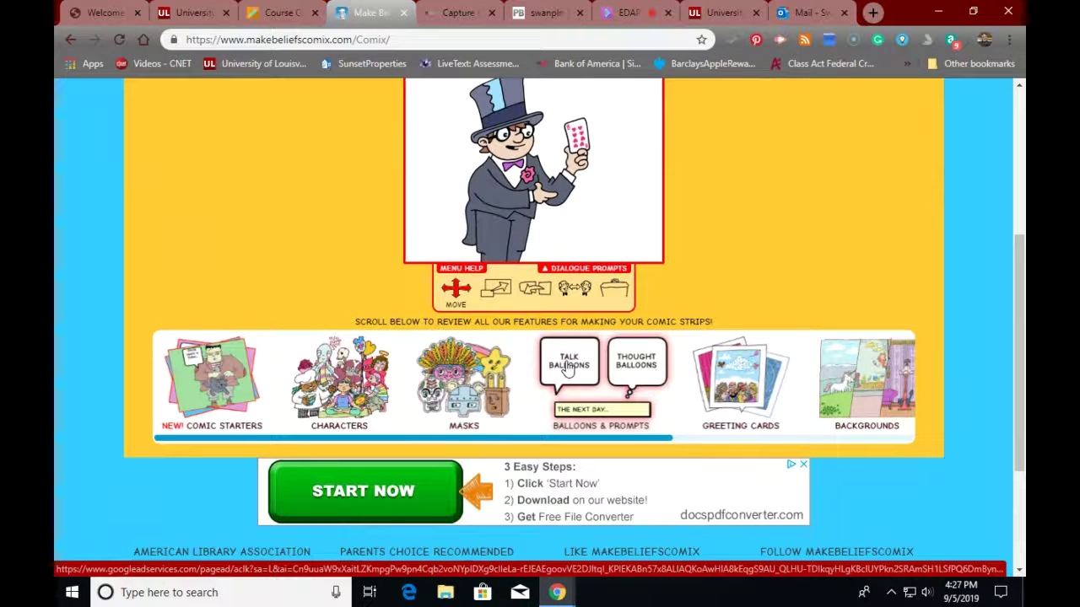
left_click(570, 365)
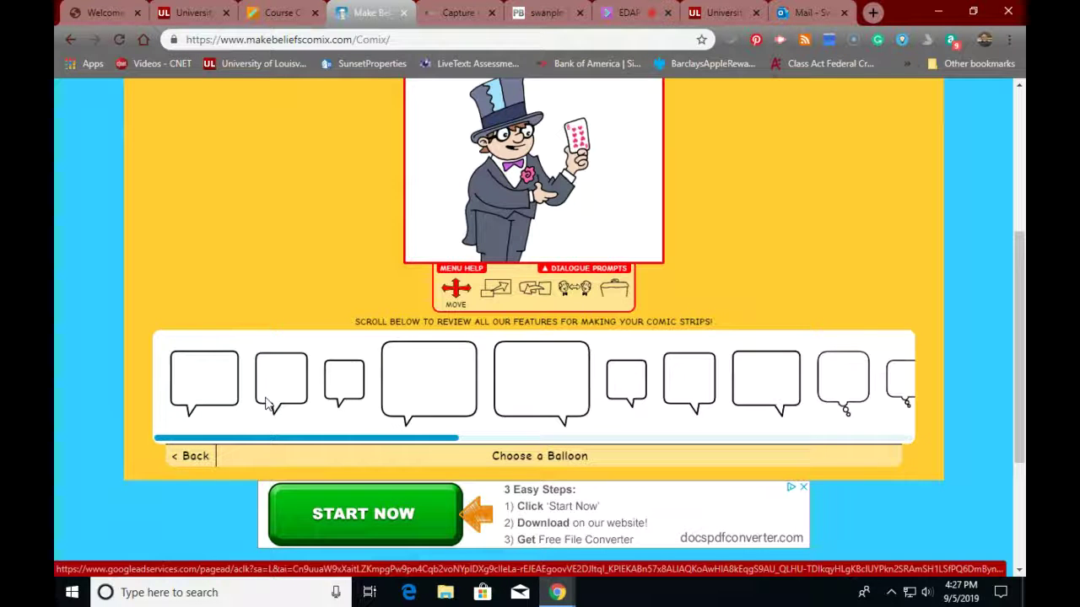
left_click(433, 371)
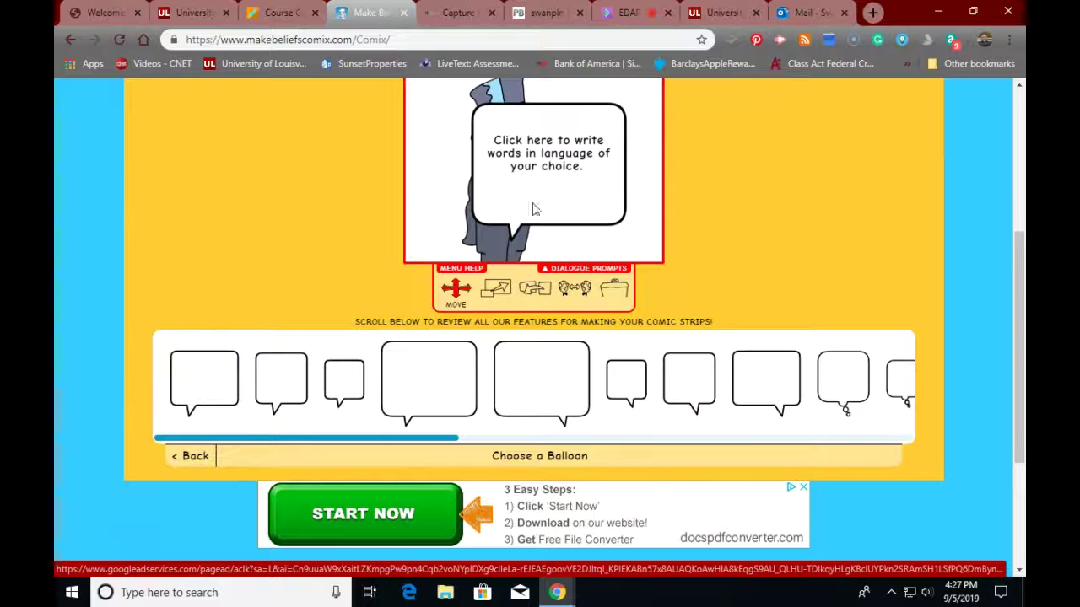
Step: Arrange the panel with the talk balloon in its upper right and the magician in its lower left corner
scroll(548, 226, "down", 3)
scroll(544, 232, "up", 6)
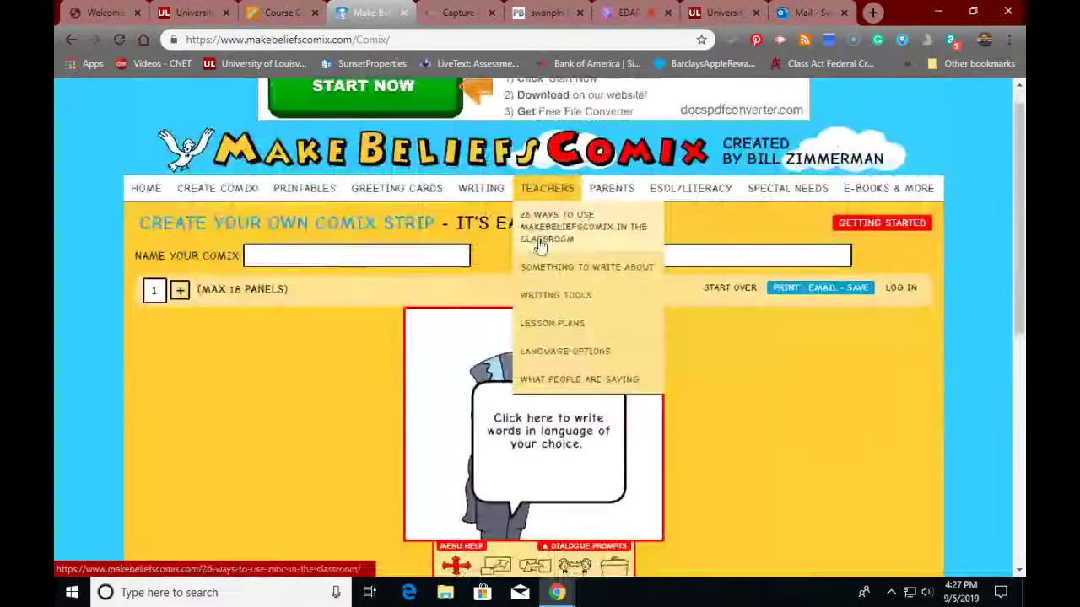
scroll(523, 245, "down", 2)
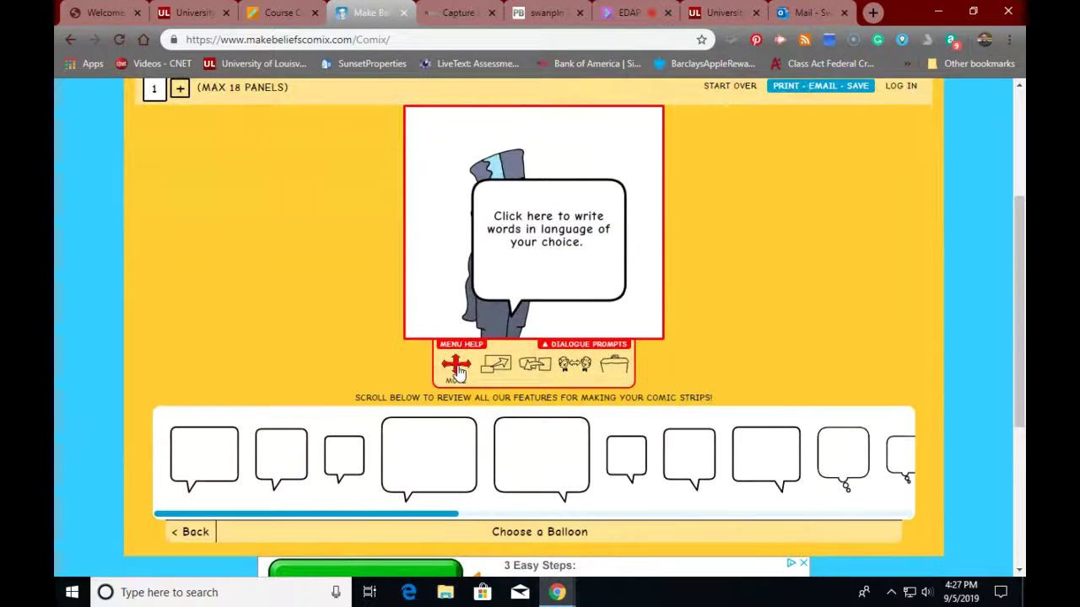
left_click_drag(591, 248, 634, 181)
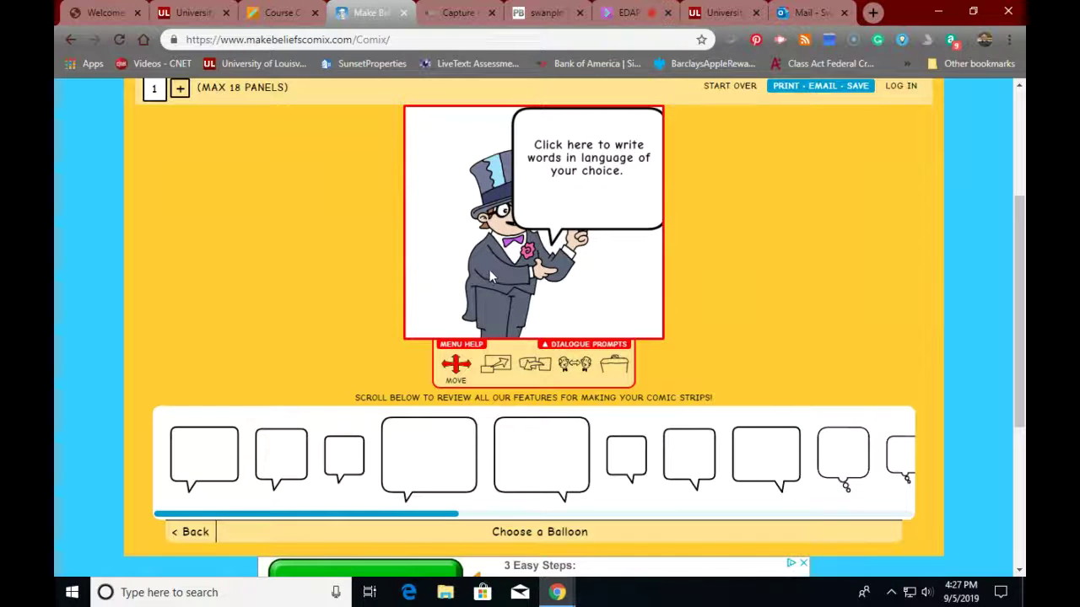
left_click_drag(496, 272, 422, 307)
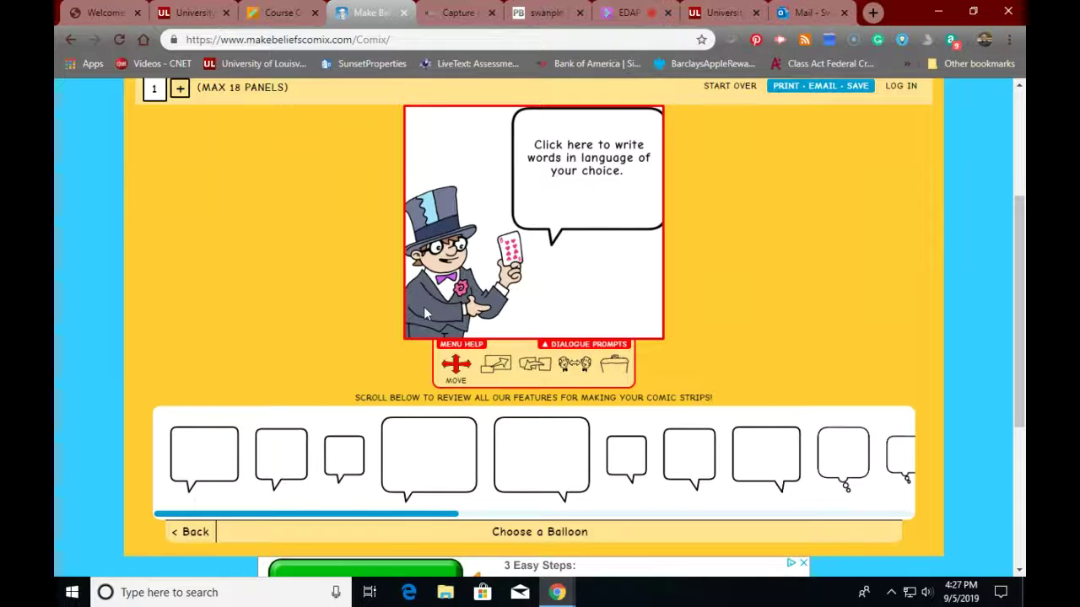
mouse_move(564, 211)
left_mouse_down()
mouse_move(543, 249)
mouse_move(548, 211)
left_mouse_up()
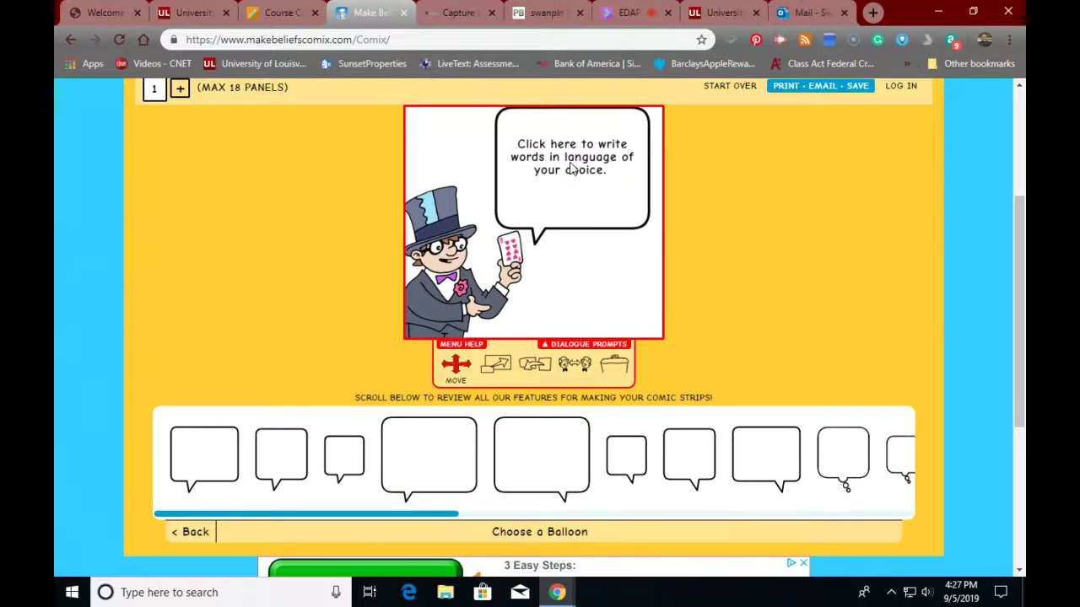
Step: Replace the talk balloon's placeholder with the text "Welcome to my EDAP 690 wiki."
scroll(540, 177, "up", 3)
mouse_move(546, 213)
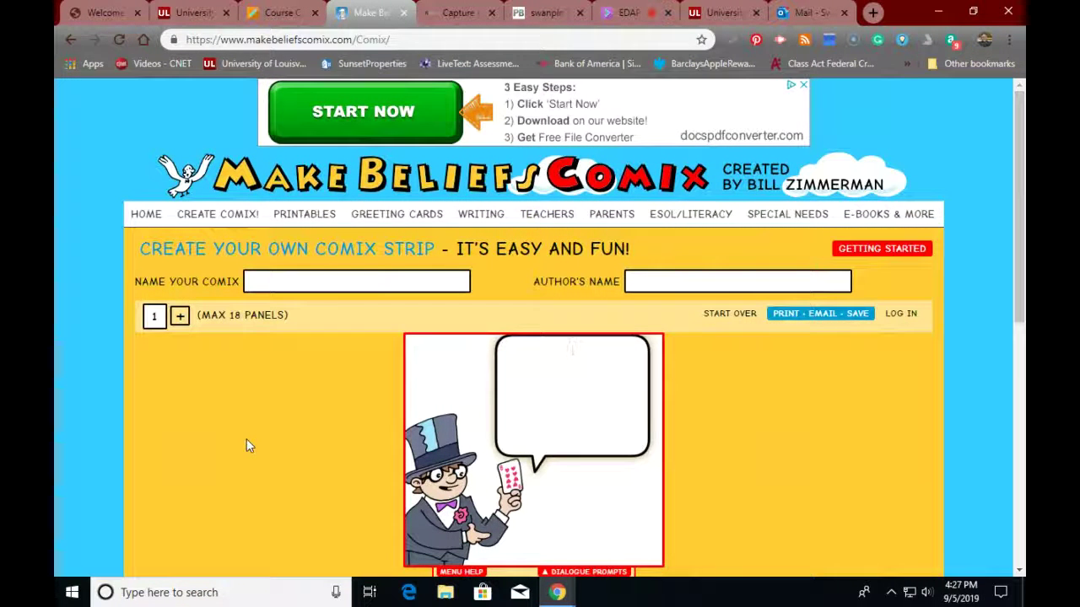
type("Welcom")
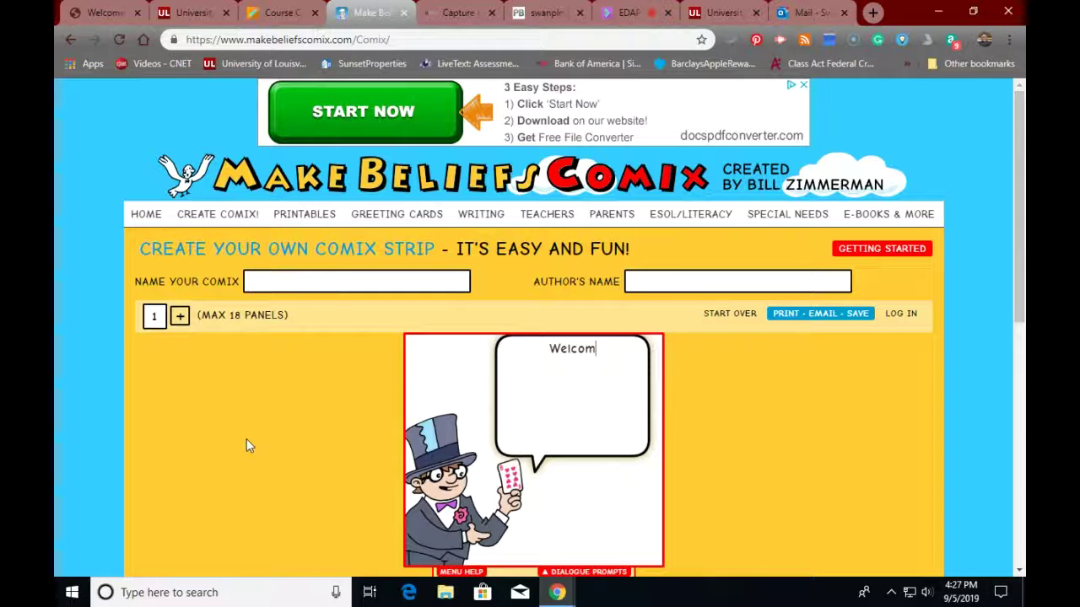
type("e to m")
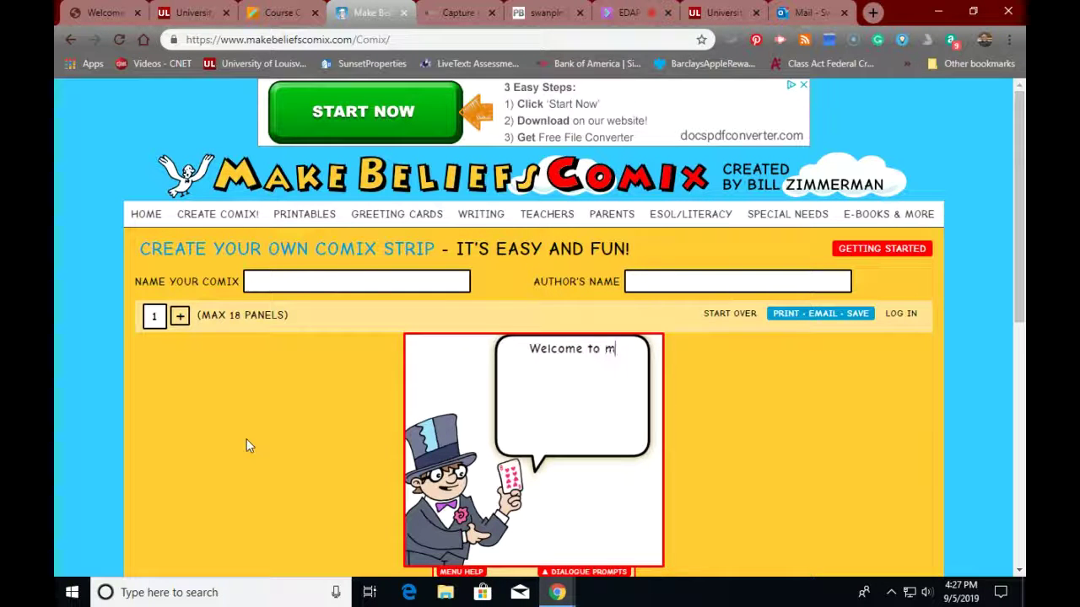
type("y EDAP ")
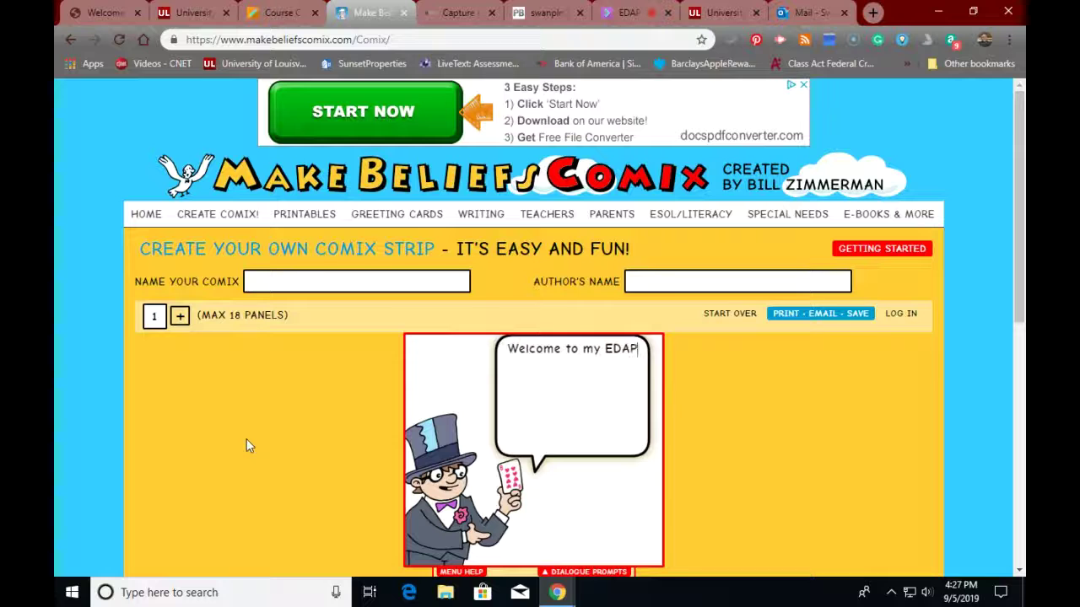
type("690 ")
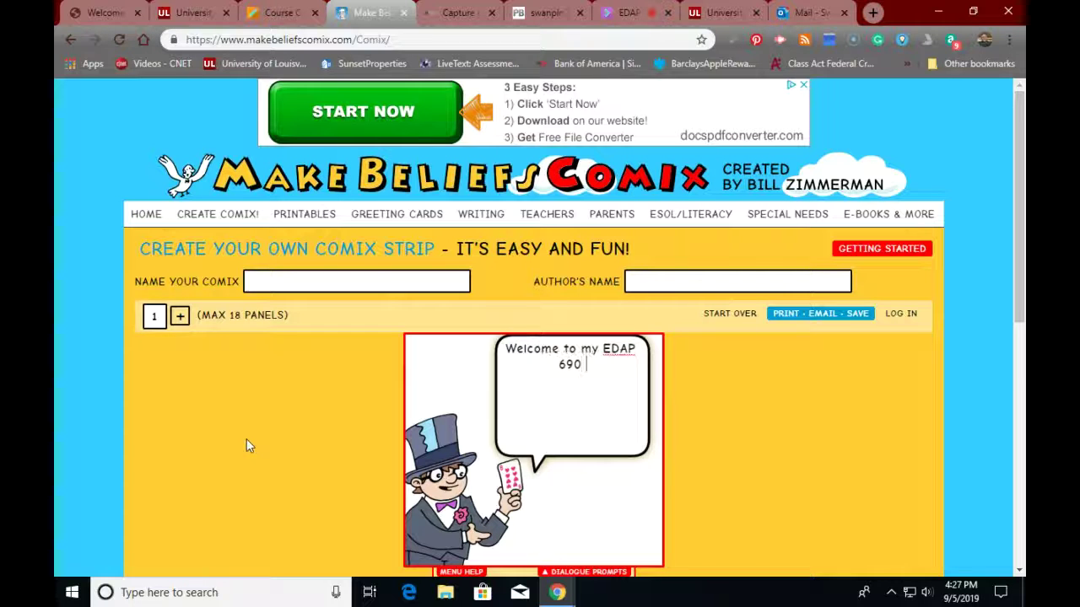
type("wiki.")
scroll(356, 419, "down", 1)
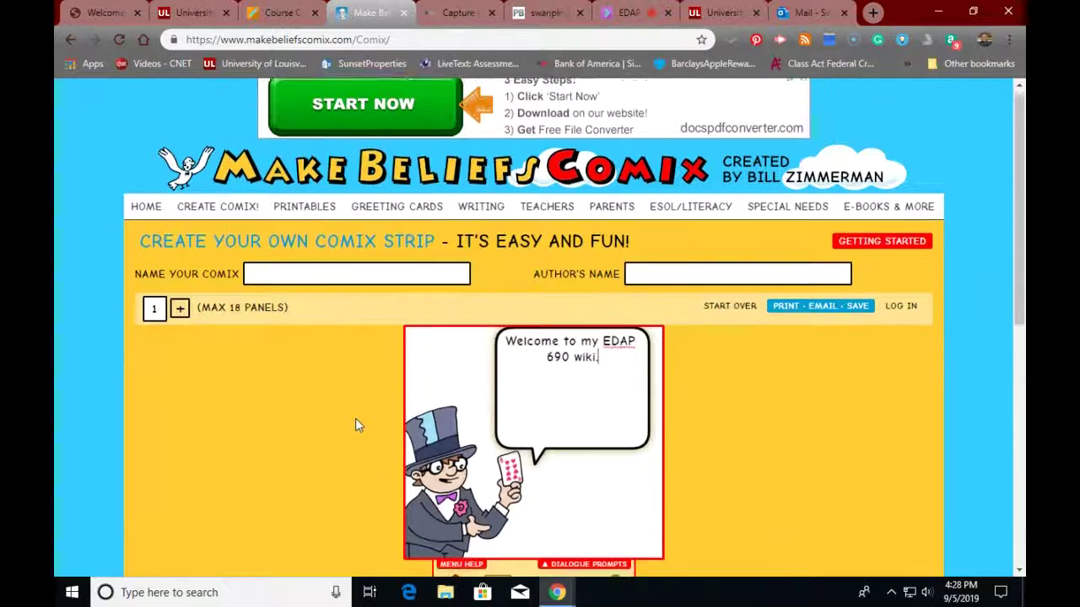
Step: Lower the welcome text inside the talk balloon by adding three blank lines above it
scroll(355, 418, "down", 1)
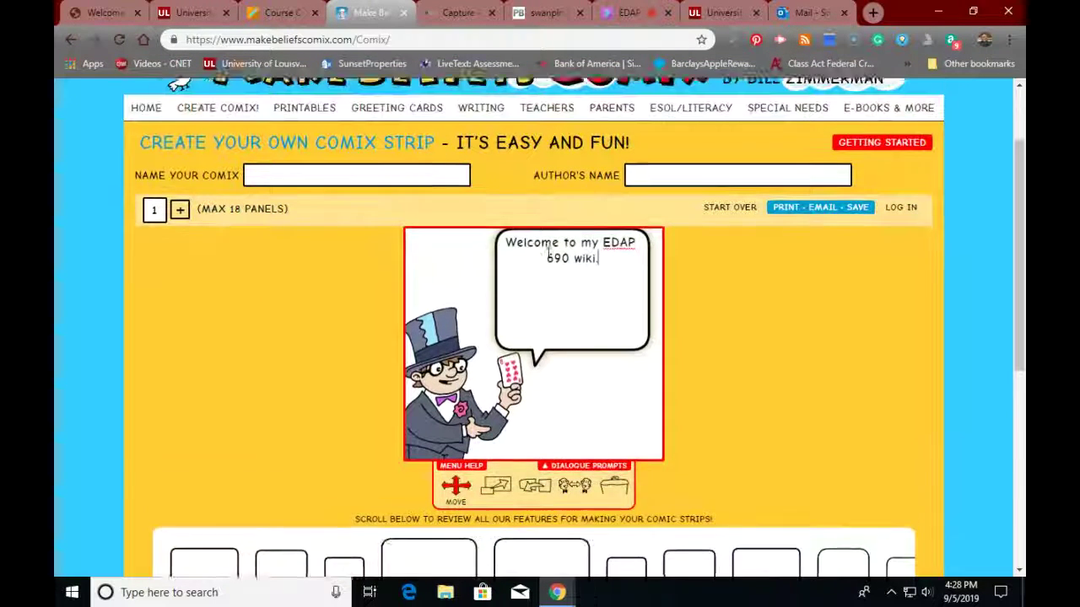
scroll(549, 251, "up", 1)
left_click_drag(601, 289, 500, 280)
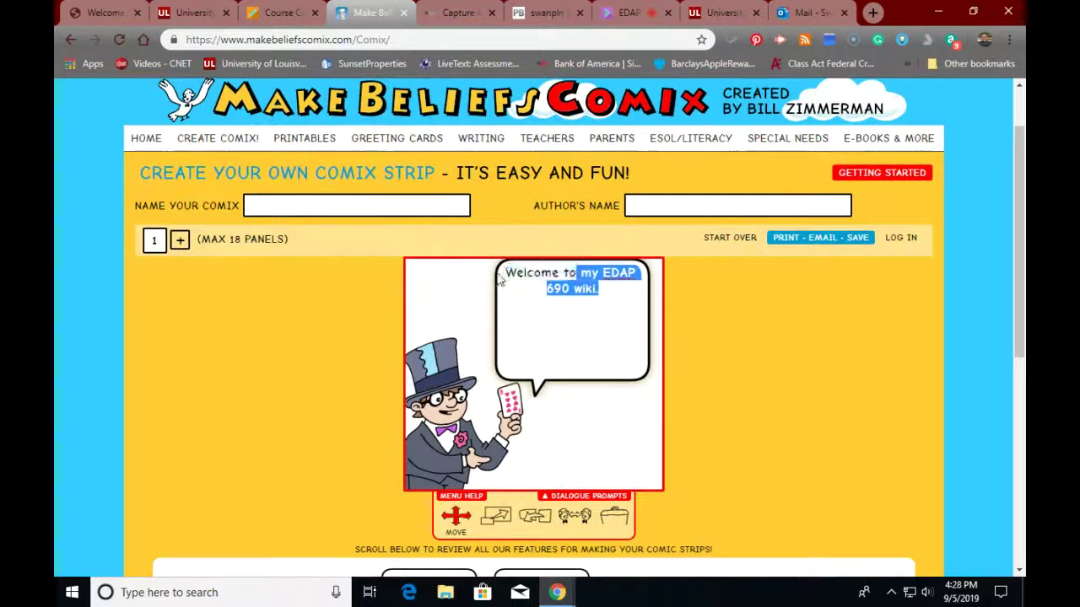
left_click(501, 282)
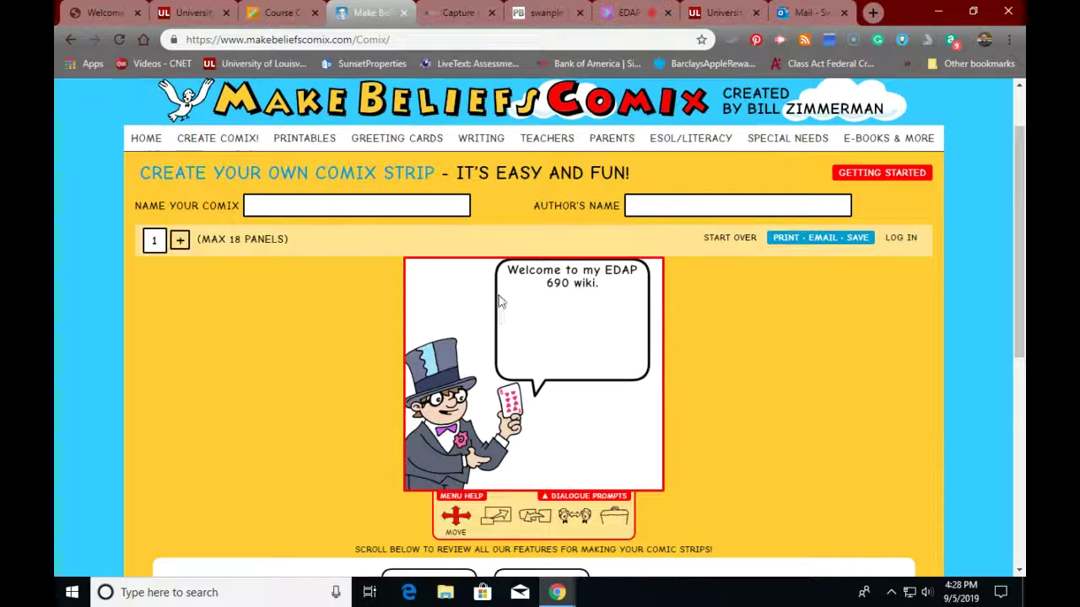
left_click(514, 293)
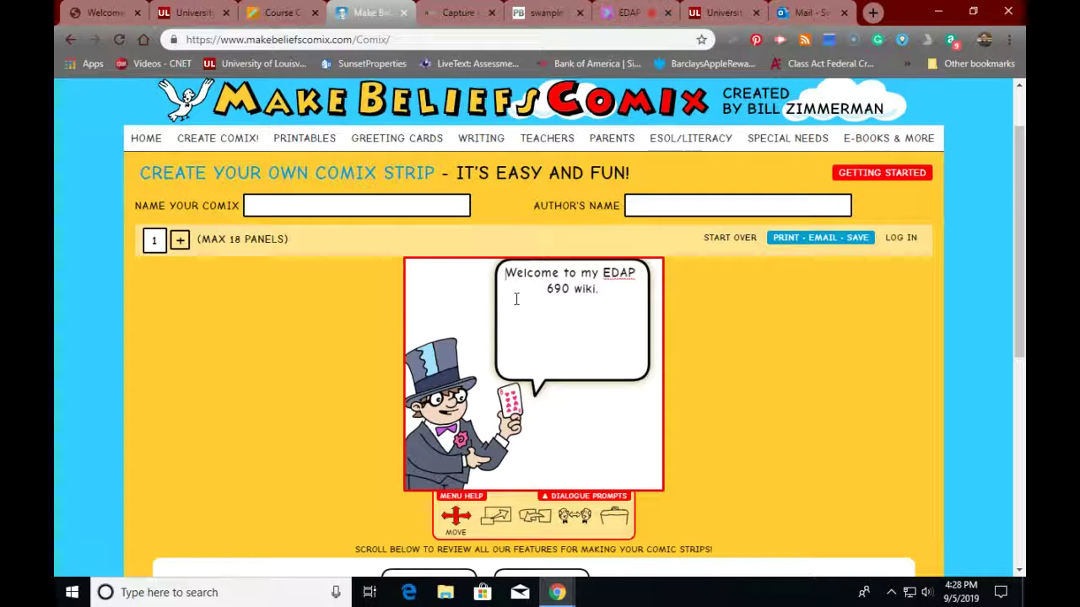
key("Return")
key("Return")
key("Return")
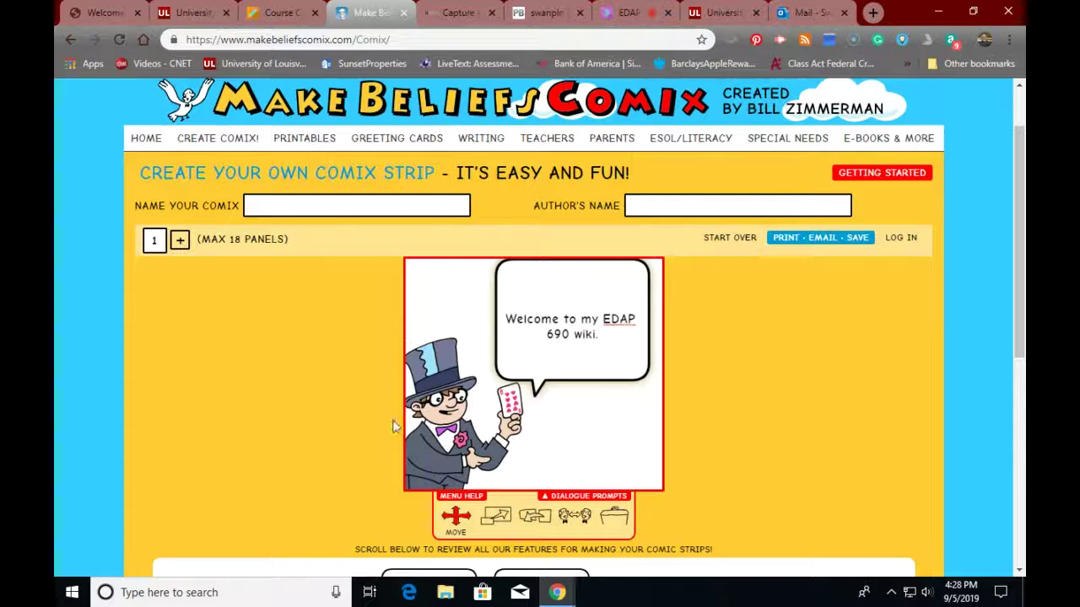
scroll(340, 405, "down", 3)
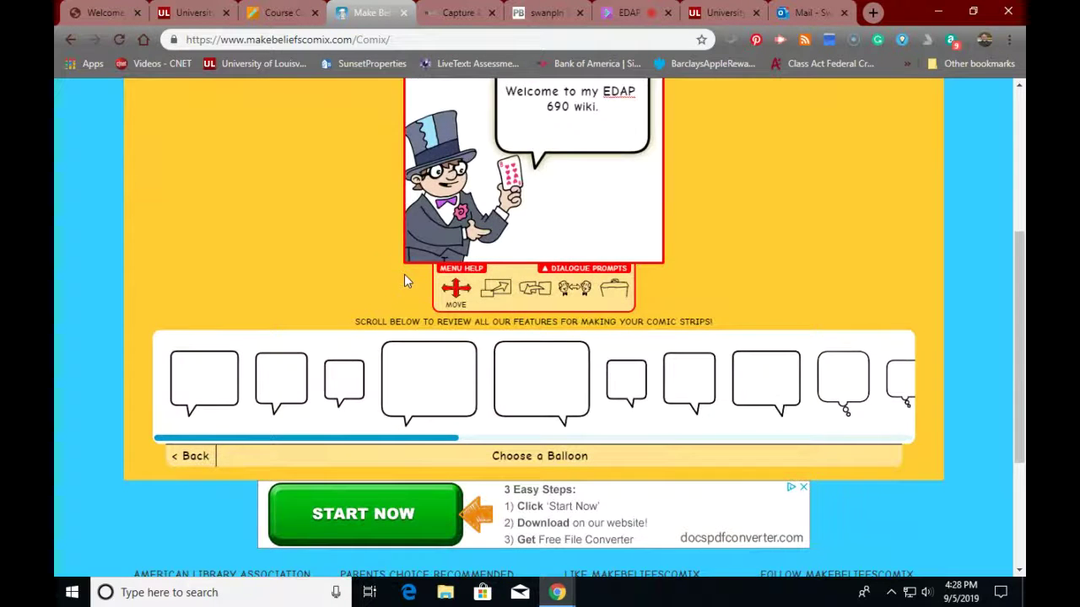
scroll(381, 259, "up", 1)
scroll(381, 259, "up", 3)
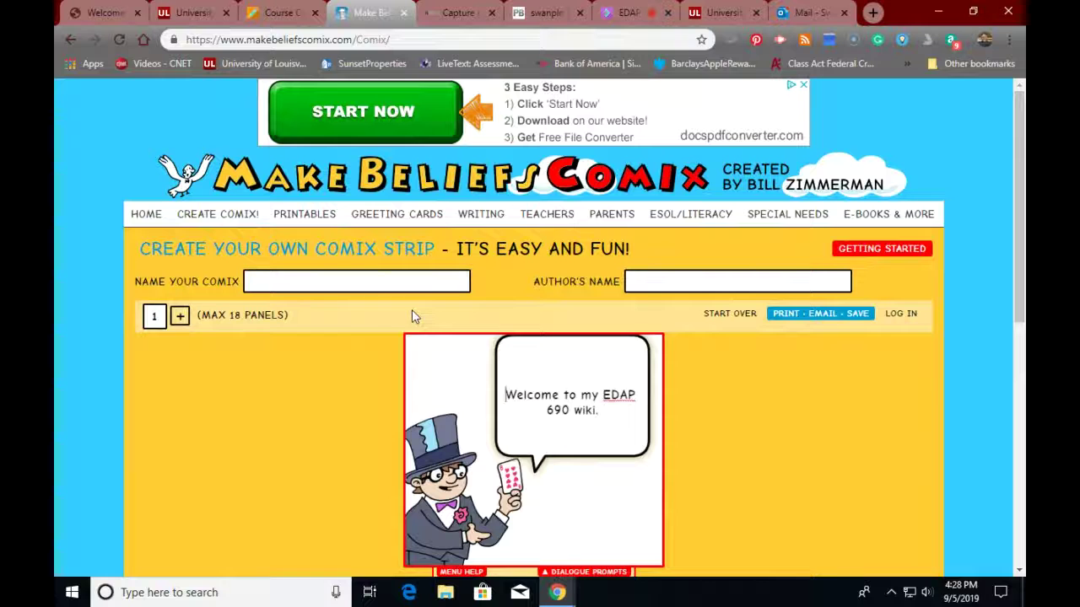
left_click(858, 320)
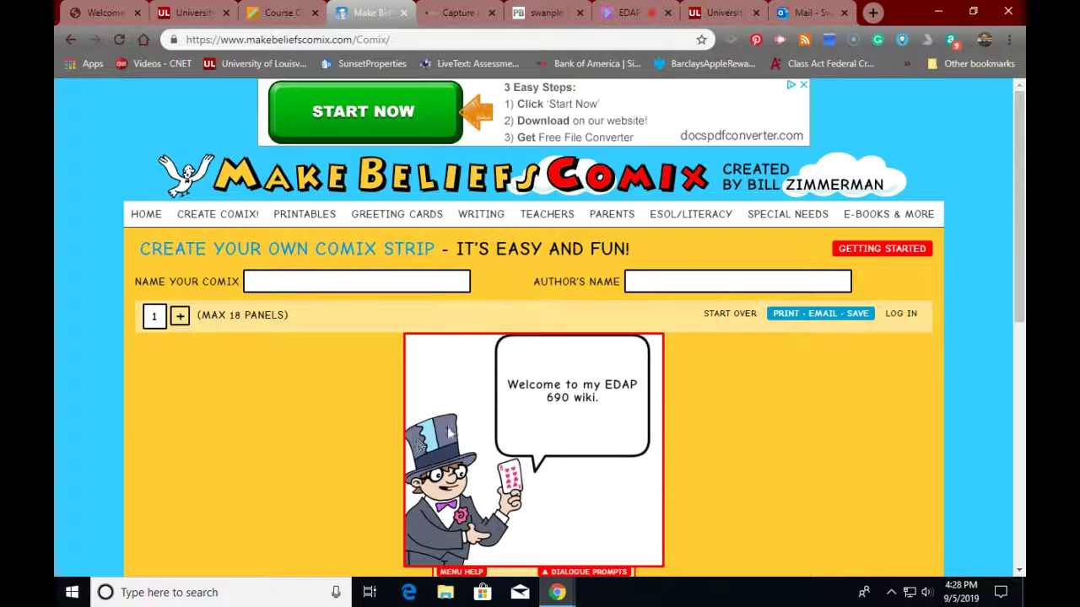
Step: Save the comic panel as a PNG image named Comix on the Desktop
right_click(445, 381)
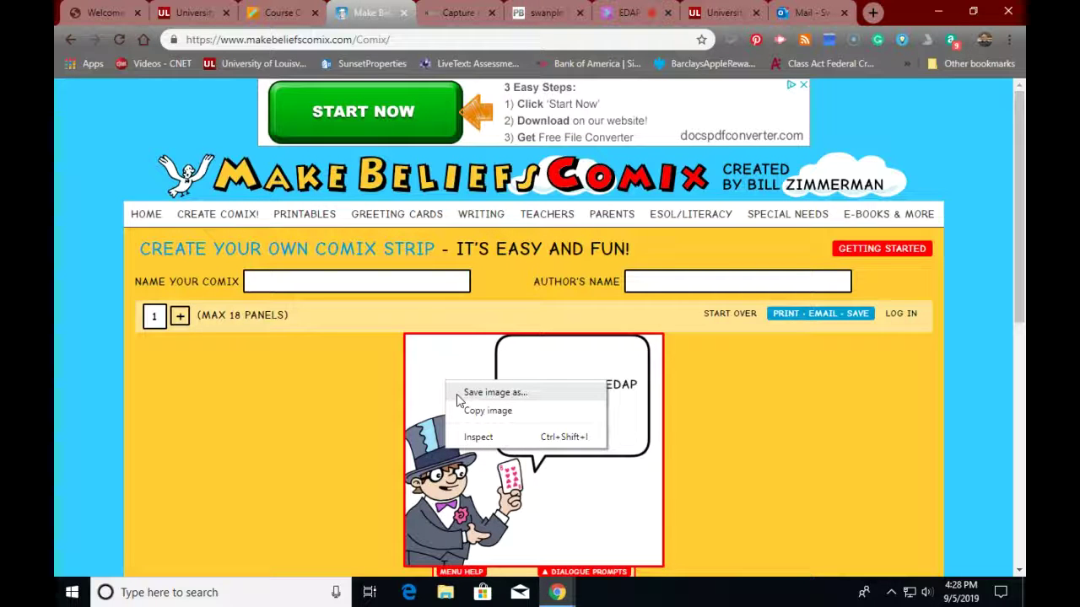
left_click(489, 393)
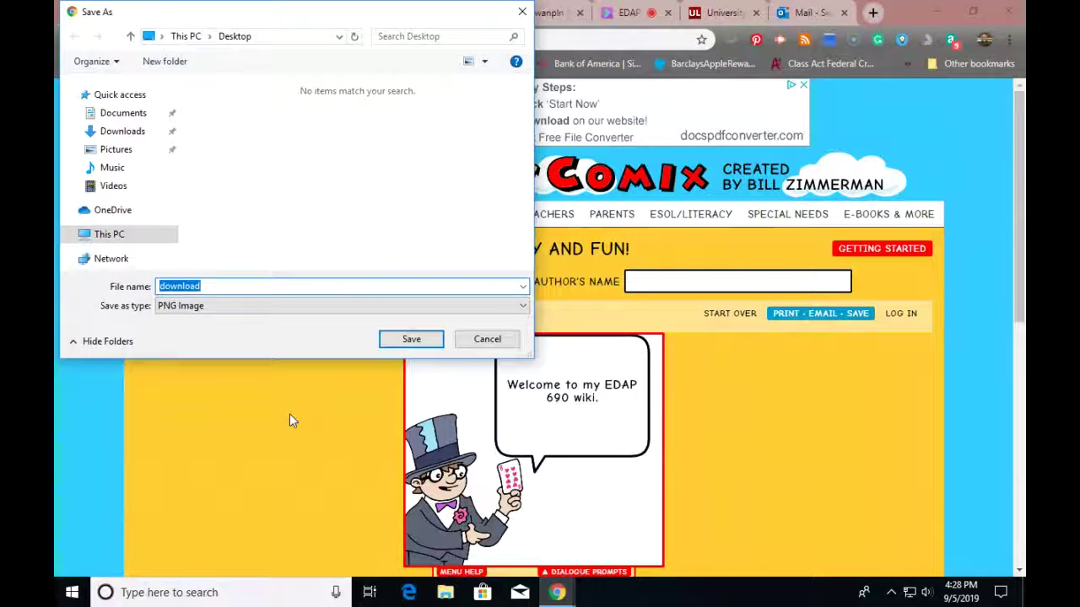
type("Comix")
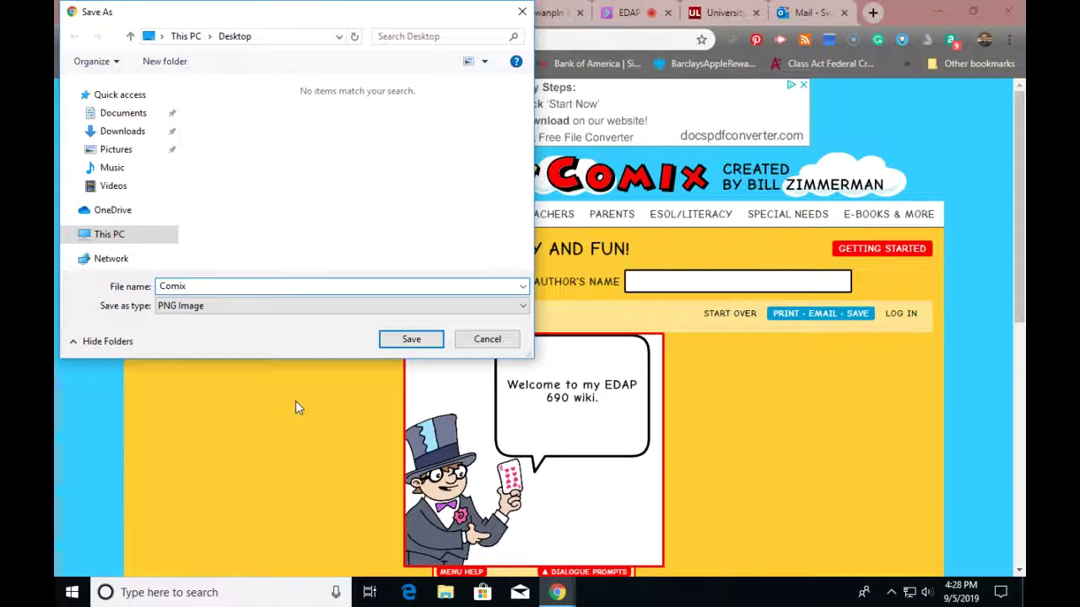
left_click(112, 236)
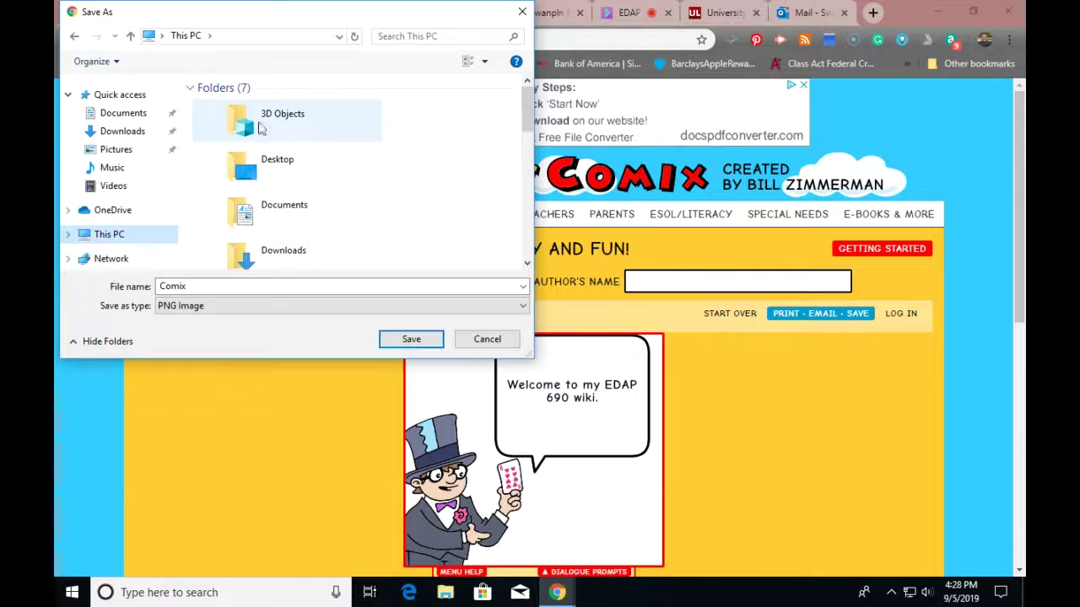
left_click(263, 164)
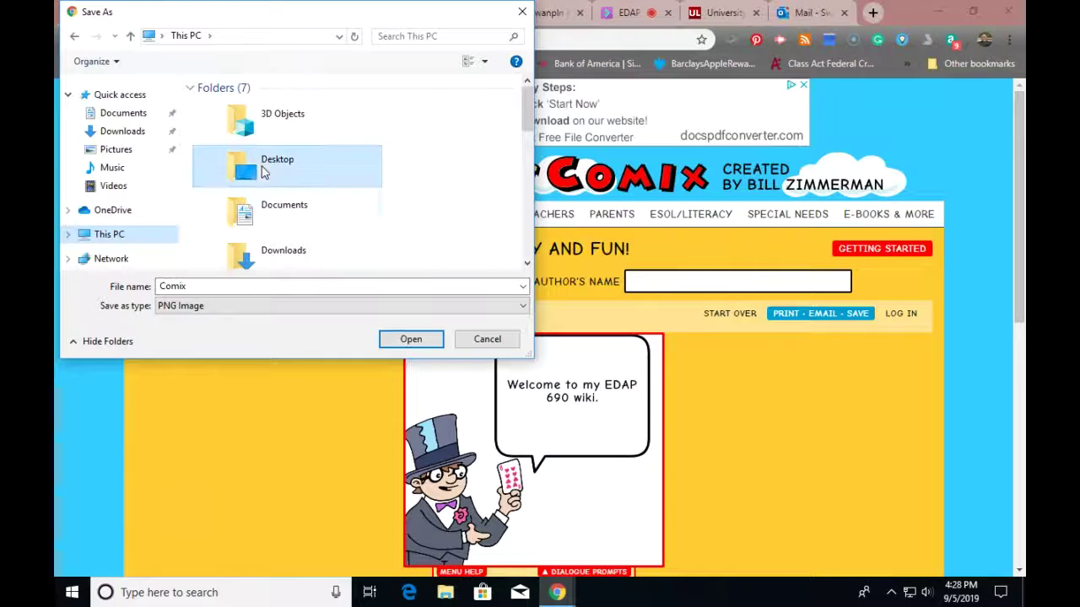
left_click(402, 341)
left_click(402, 342)
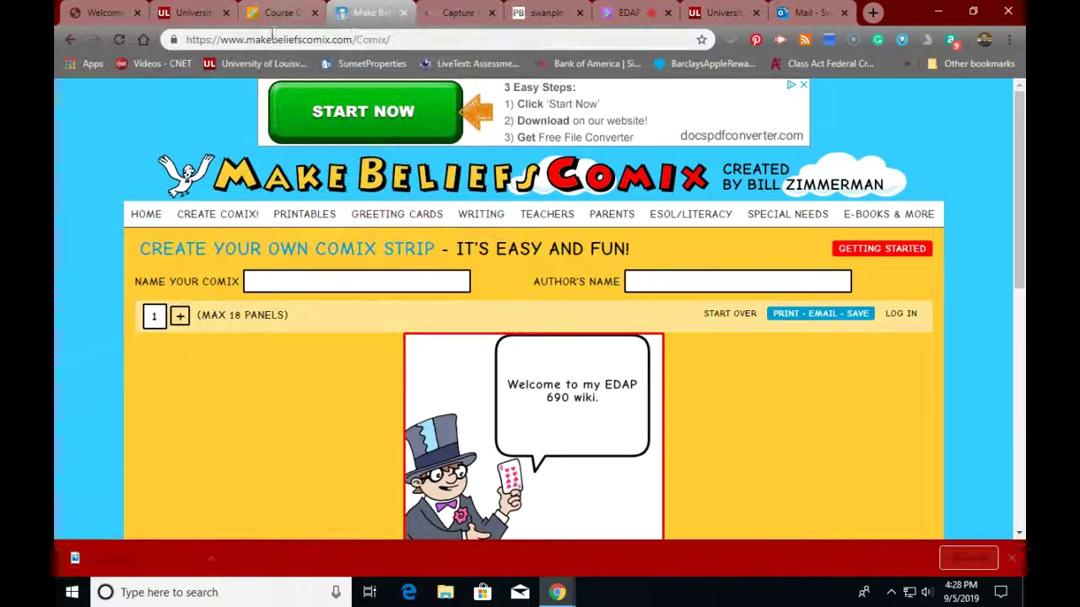
Step: Switch to the PBworks wiki and open its FrontPage for editing
left_click(289, 14)
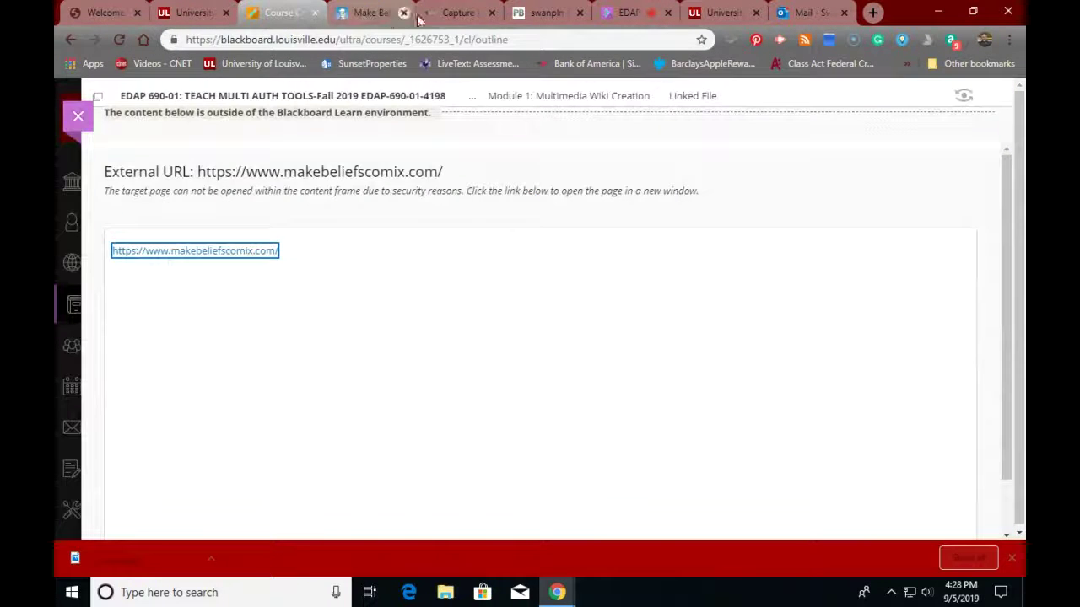
left_click(532, 14)
scroll(393, 304, "down", 3)
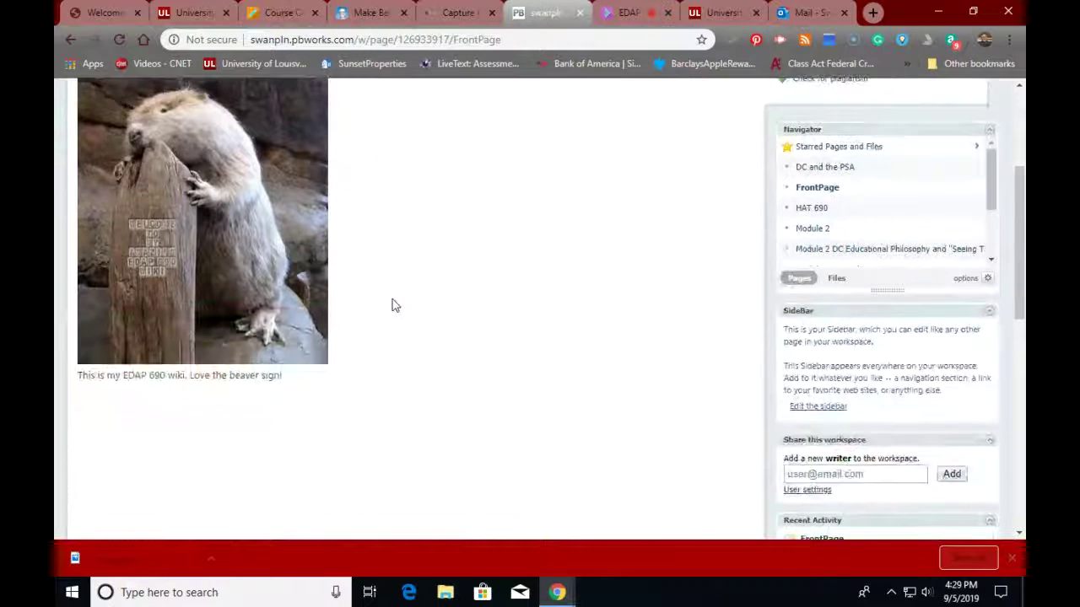
scroll(350, 267, "up", 3)
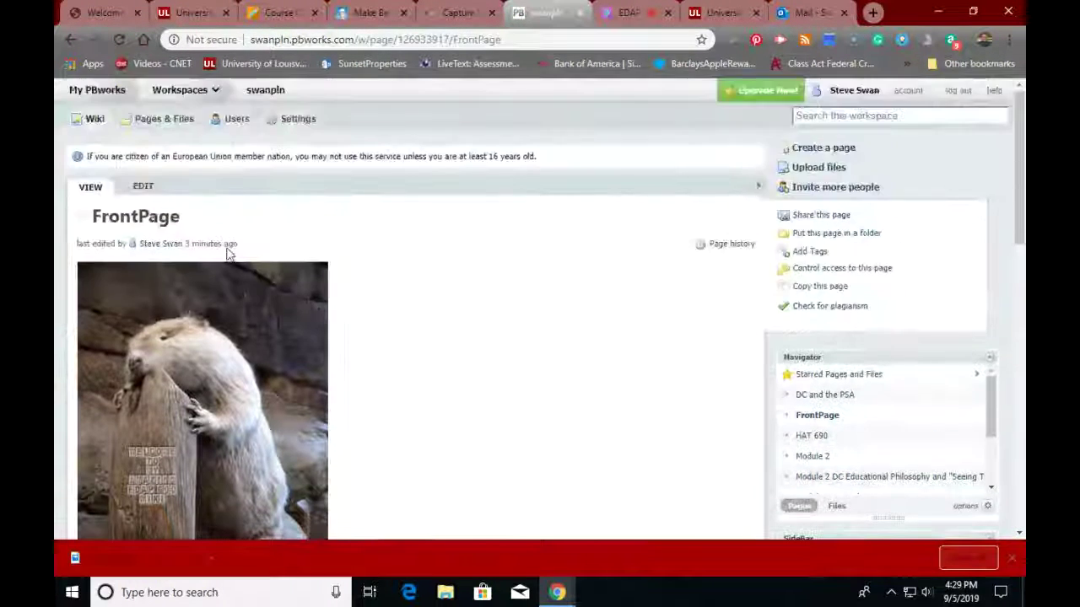
left_click(144, 187)
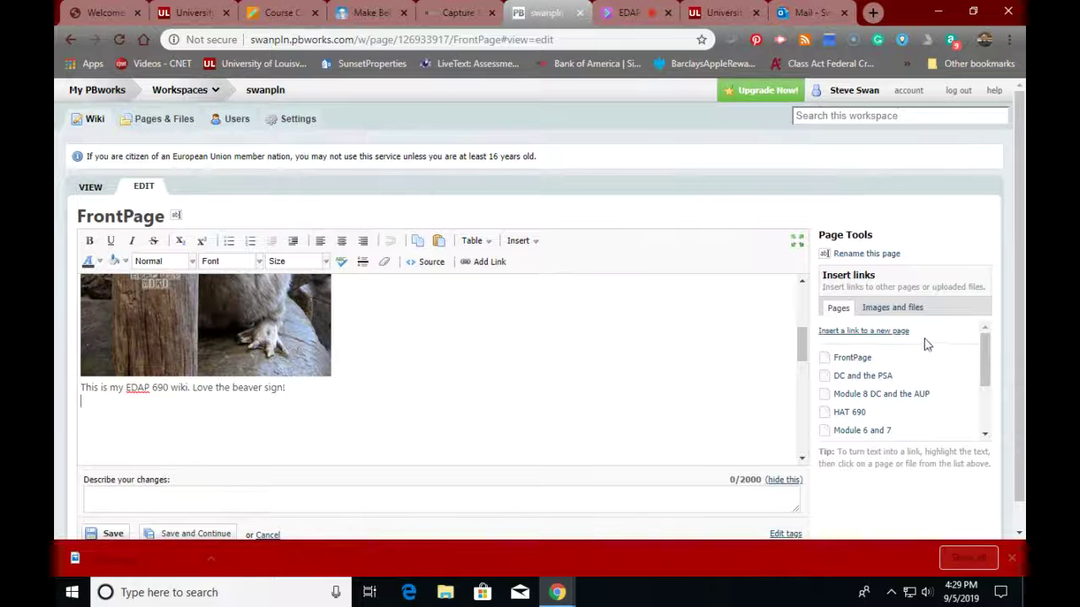
Step: Upload the Comix image from the Desktop to the wiki files and insert it below the beaver sign's caption
left_click(885, 309)
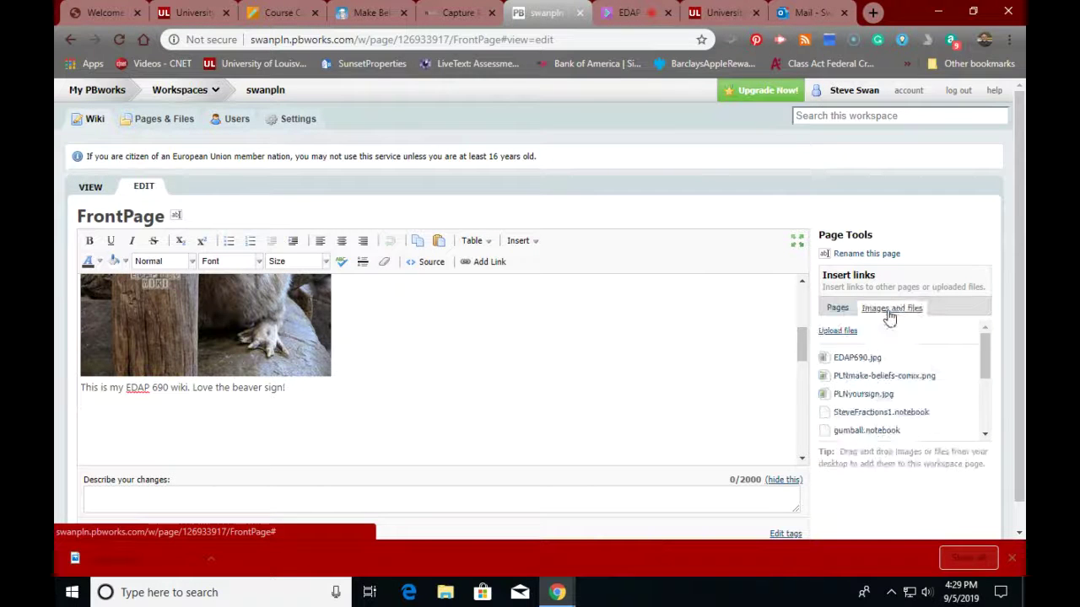
left_click(834, 331)
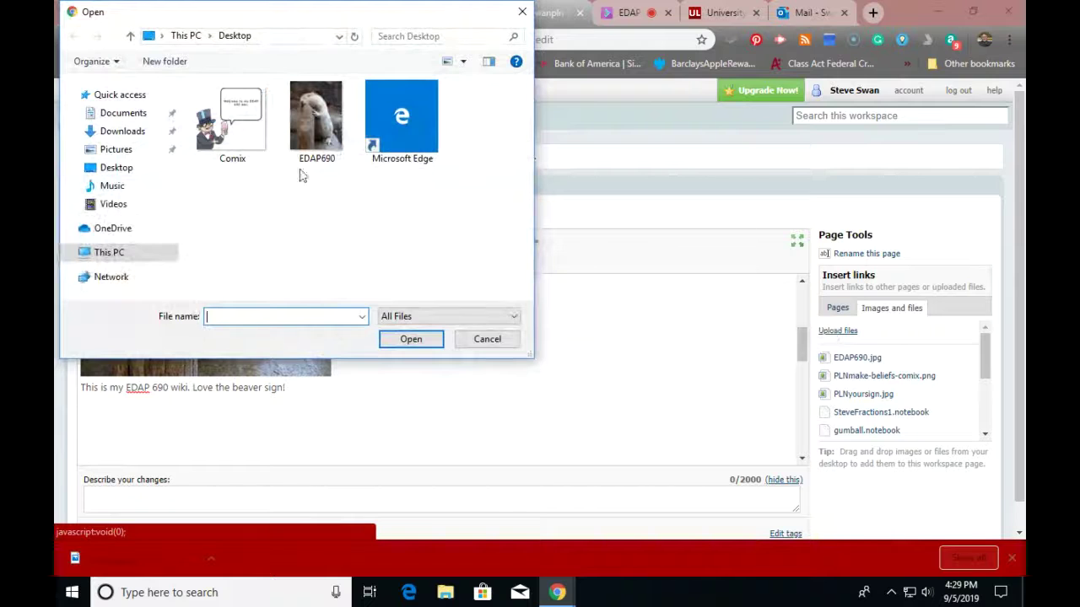
left_click(221, 112)
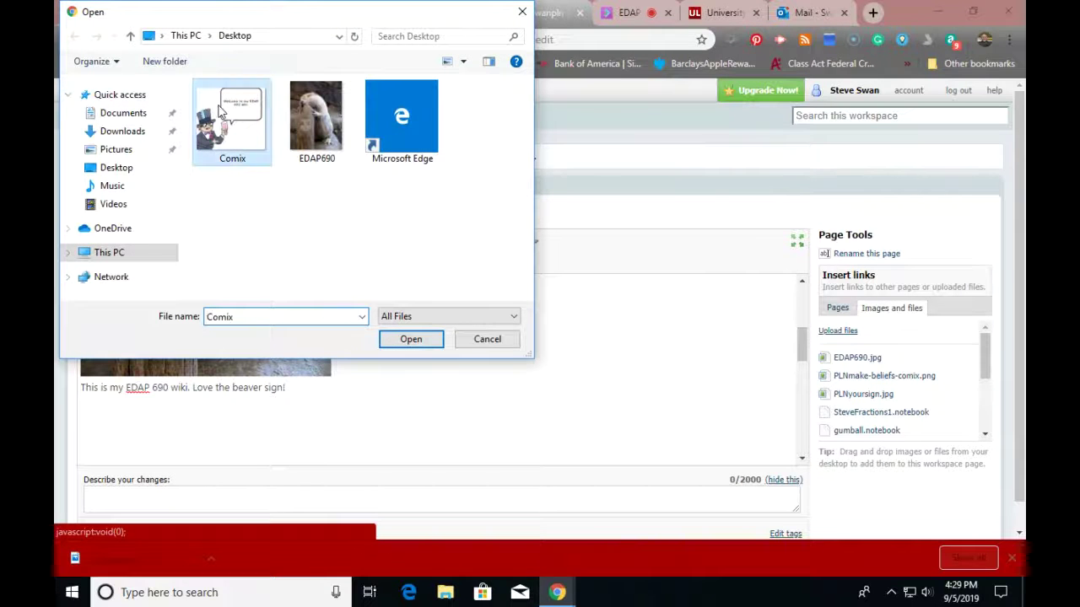
left_click(418, 341)
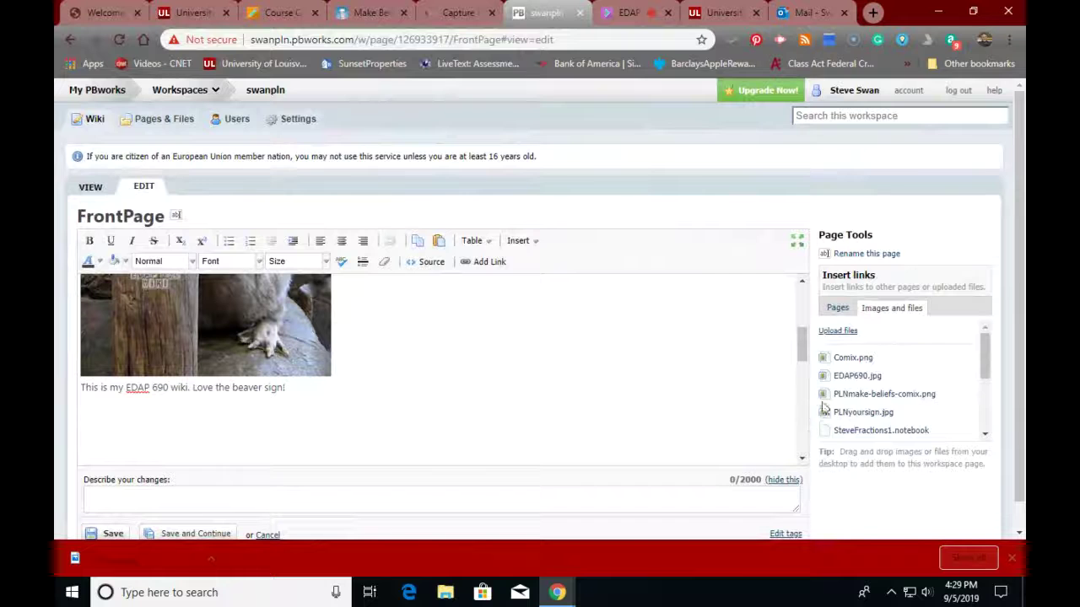
left_click(852, 359)
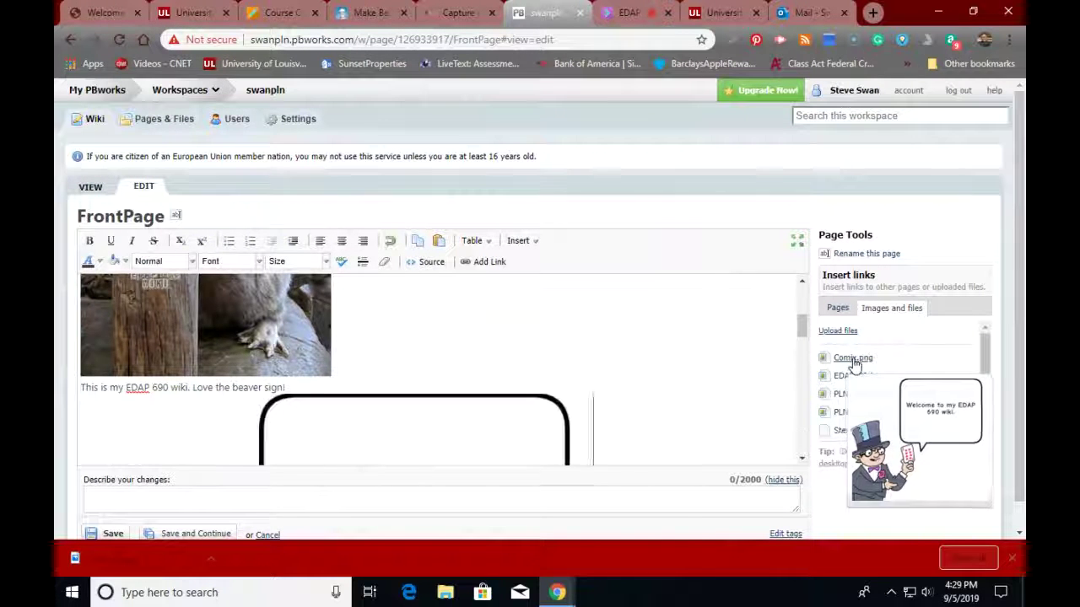
Step: Shrink the inserted comic image proportionally until it is about a third wider than the beaver picture
scroll(554, 408, "down", 10)
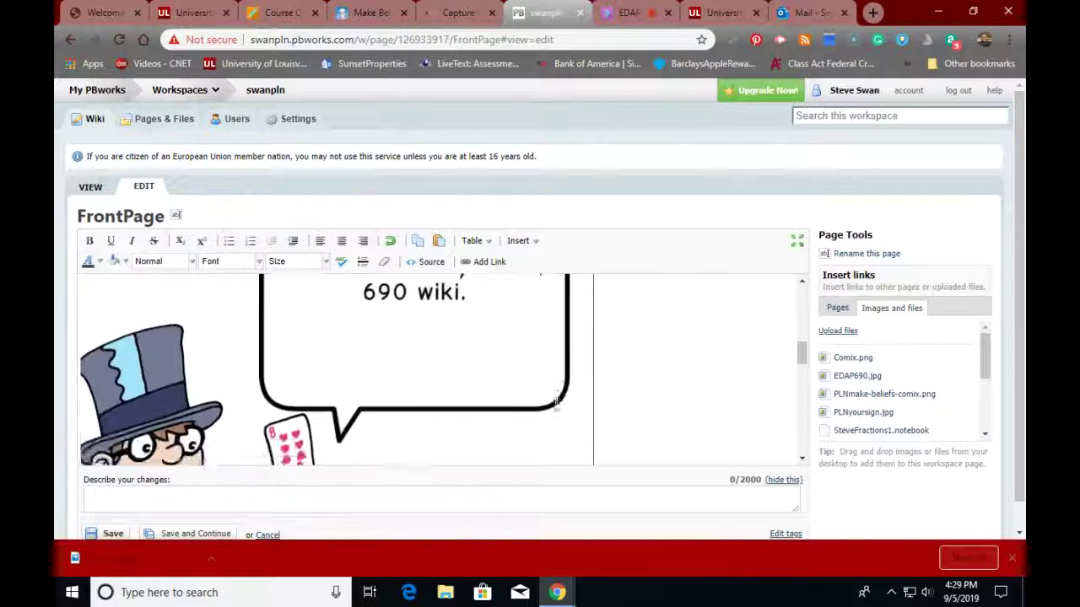
scroll(557, 405, "down", 3)
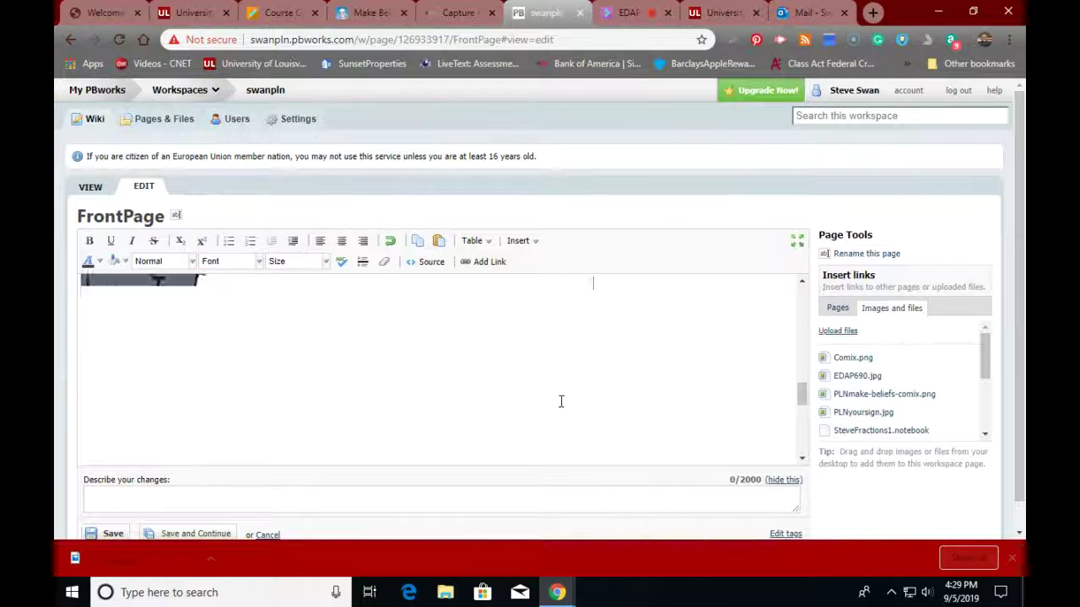
scroll(561, 402, "up", 3)
left_click(559, 398)
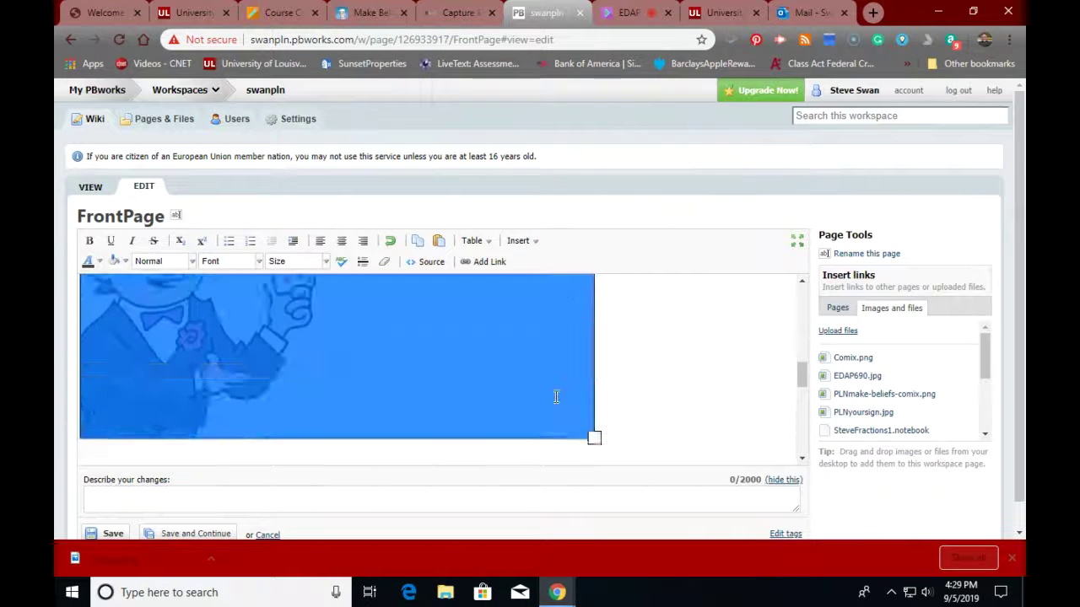
scroll(557, 394, "up", 1)
scroll(557, 394, "down", 2)
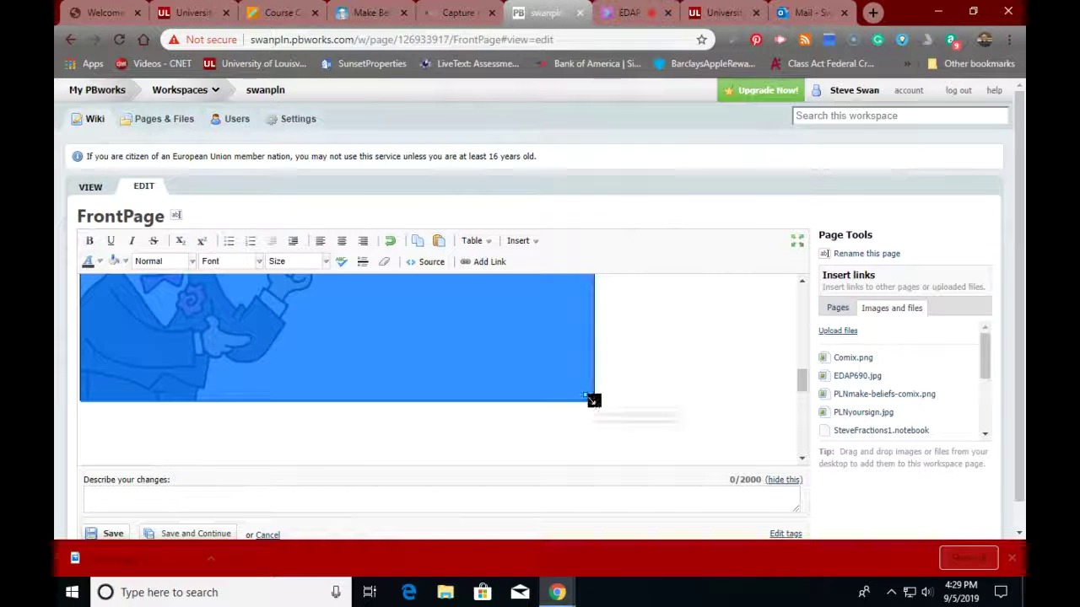
left_click_drag(394, 305, 394, 306)
scroll(533, 411, "up", 3)
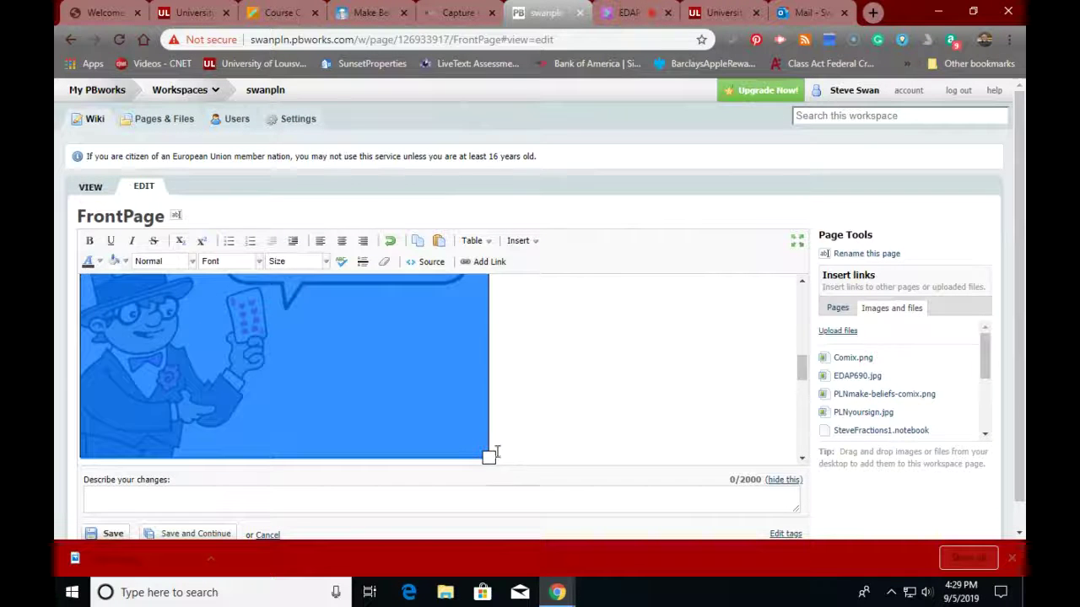
left_click_drag(489, 458, 415, 397)
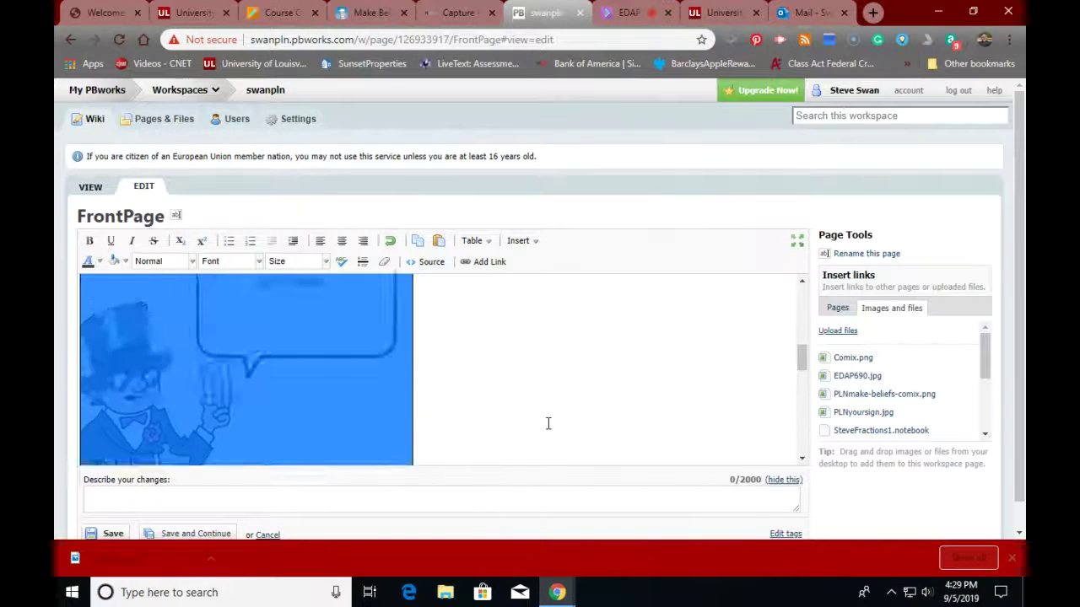
left_click(548, 424)
scroll(547, 424, "down", 5)
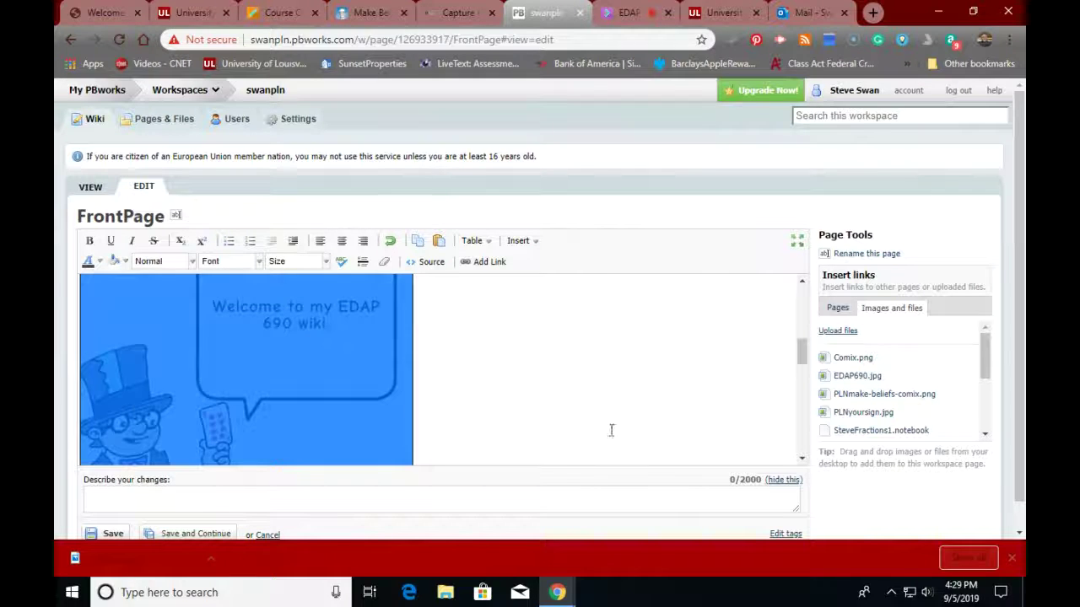
left_click(586, 420)
scroll(582, 417, "up", 5)
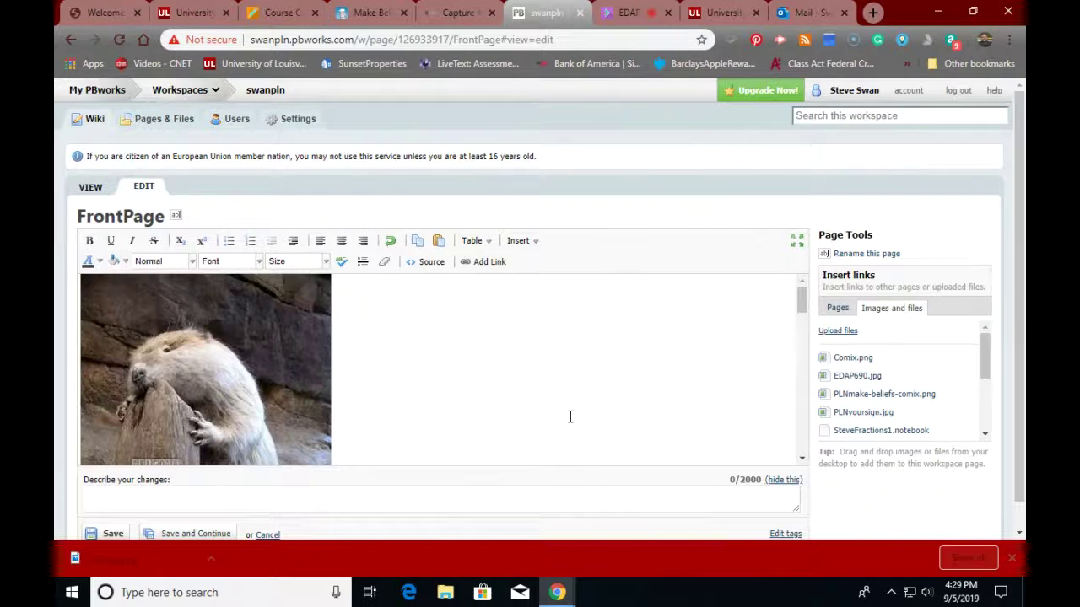
scroll(570, 416, "down", 5)
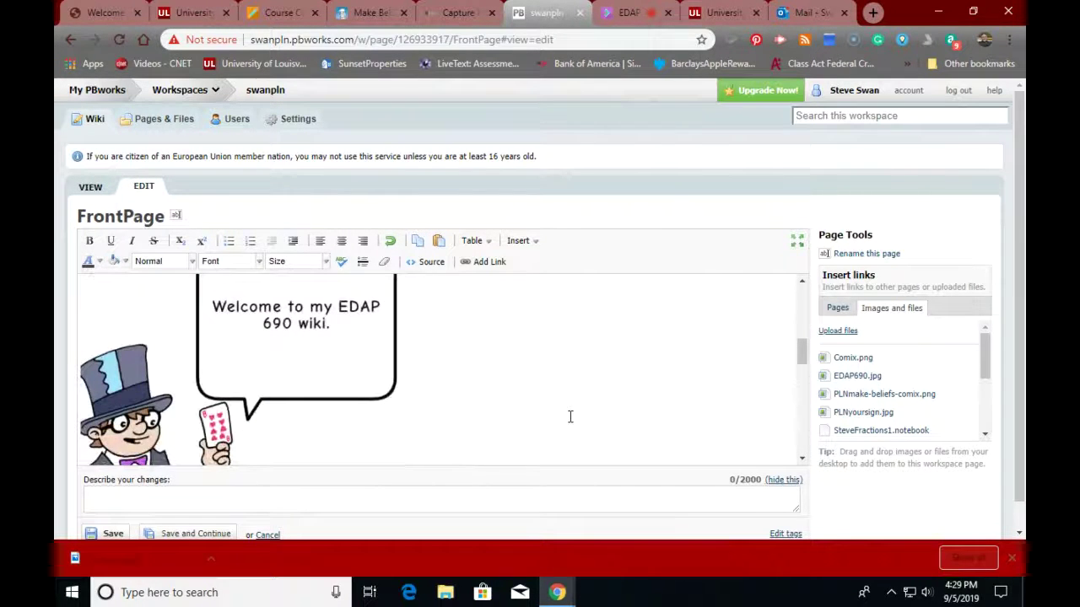
scroll(571, 417, "up", 3)
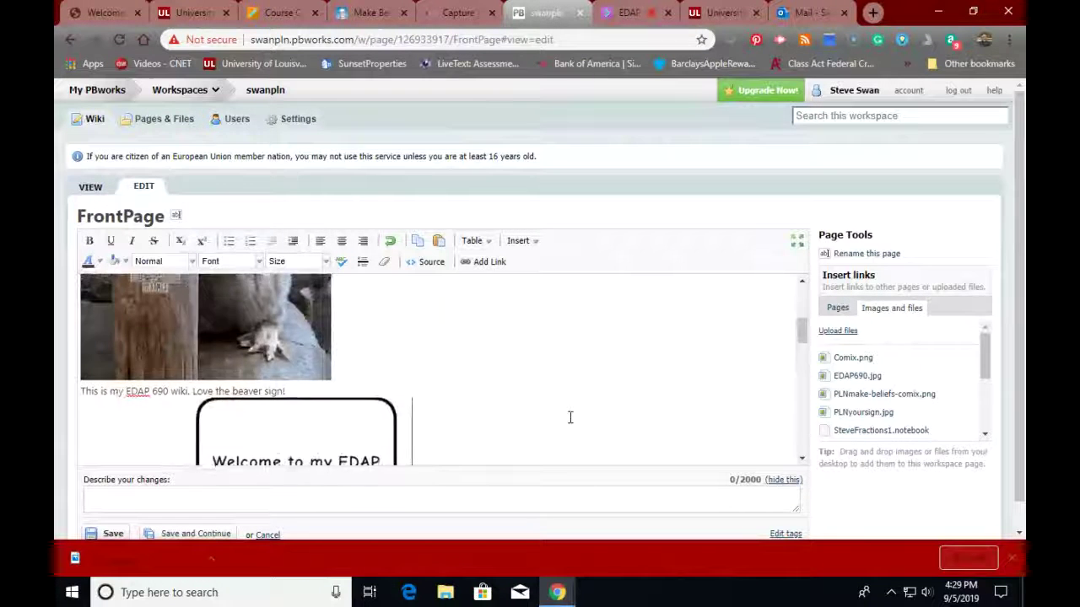
scroll(570, 417, "up", 2)
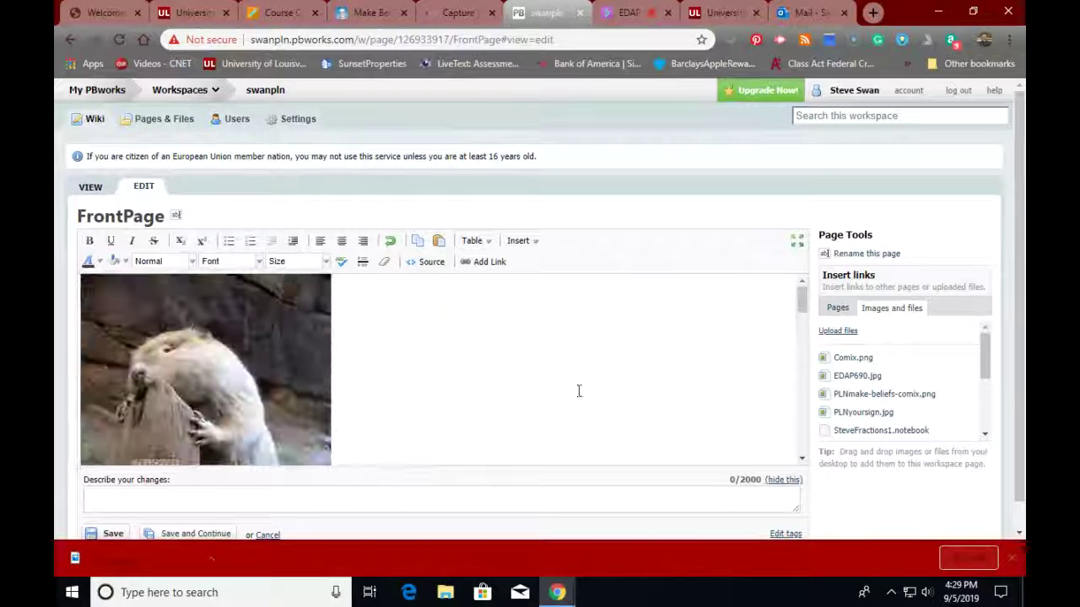
Step: Switch to the Blackboard course and open the peanutizeme.com site linked in Module 1: Multimedia Wiki Creation
left_click(282, 11)
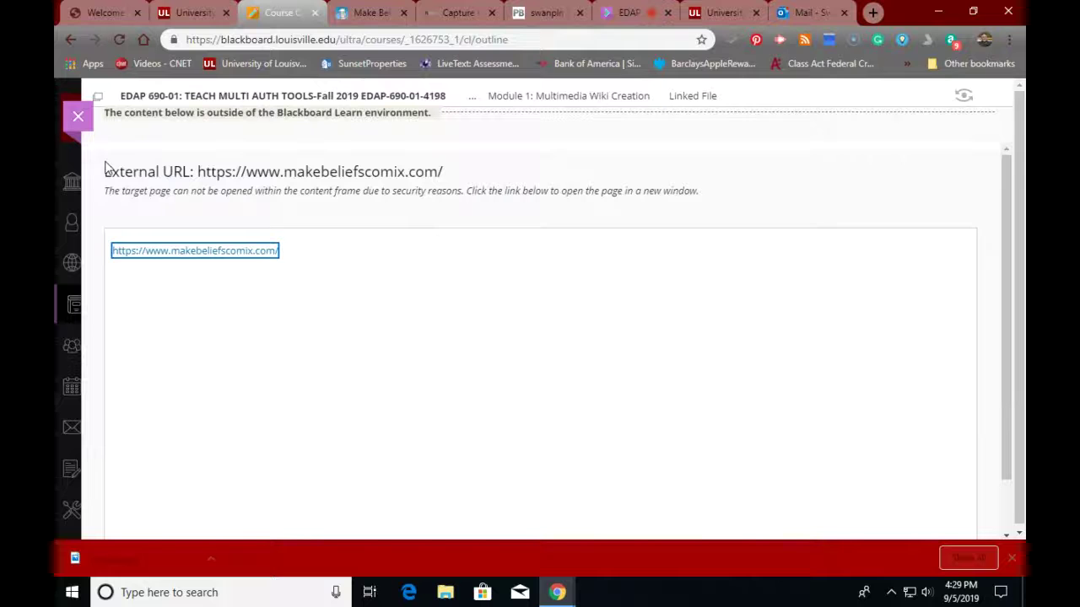
left_click(70, 39)
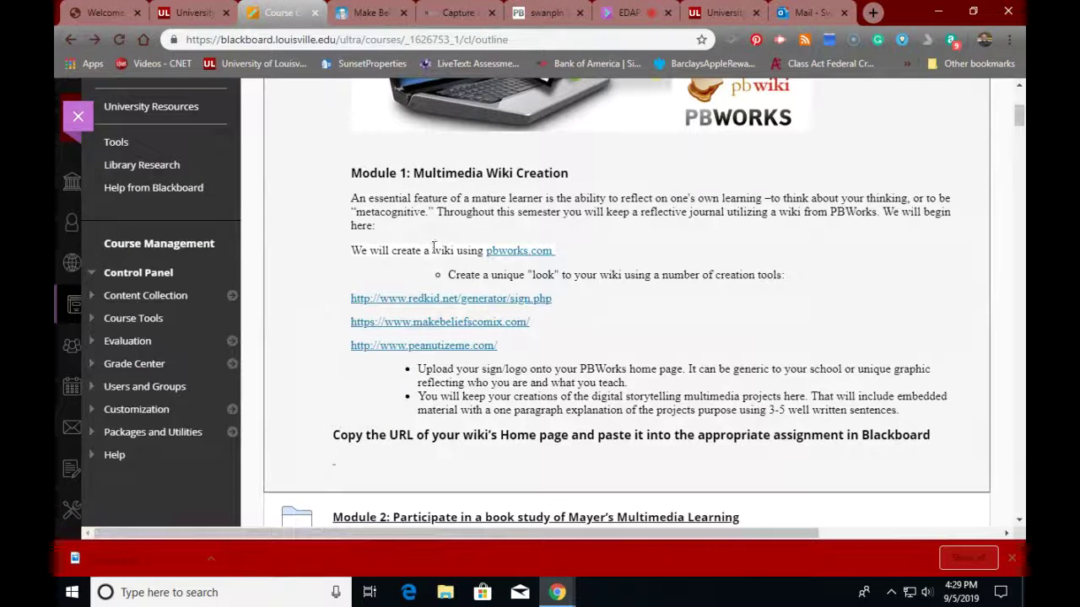
left_click(430, 345)
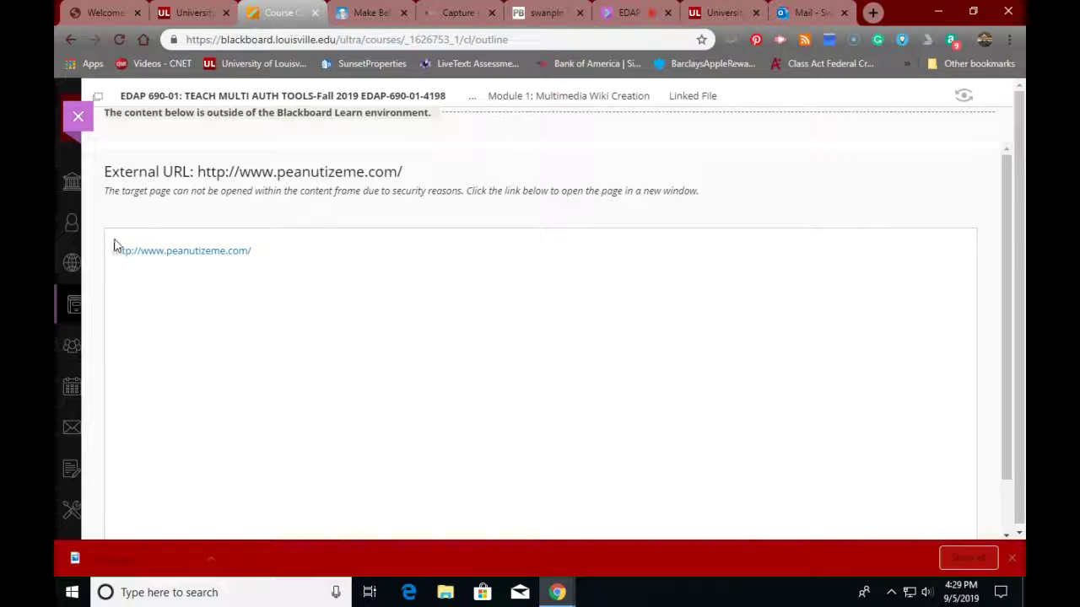
left_click(145, 253)
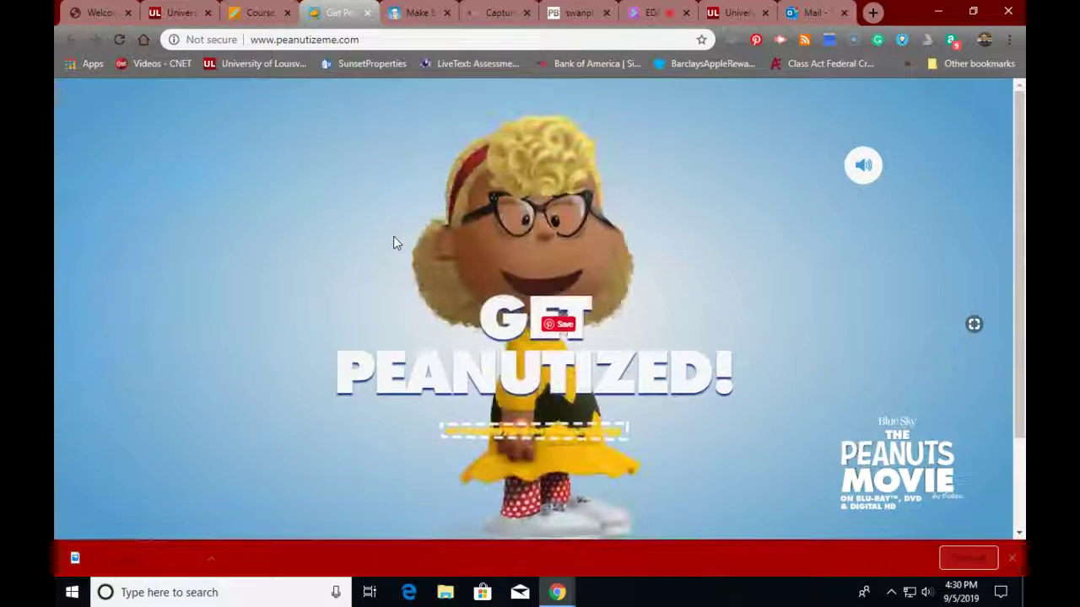
scroll(391, 240, "down", 2)
scroll(392, 241, "up", 2)
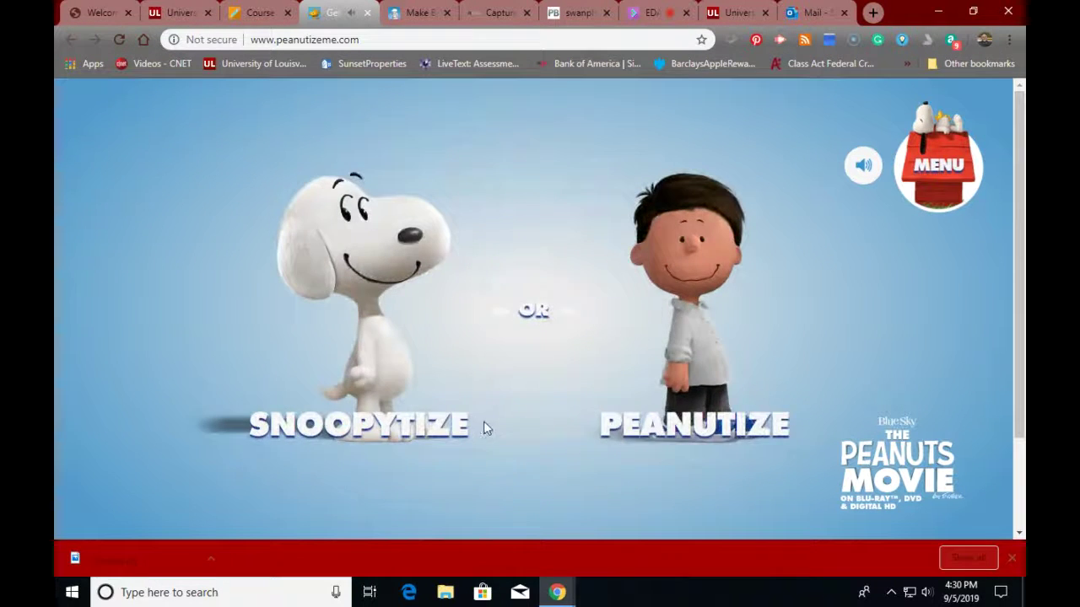
Step: Start a Snoopytize character and choose the medium body type
mouse_move(679, 421)
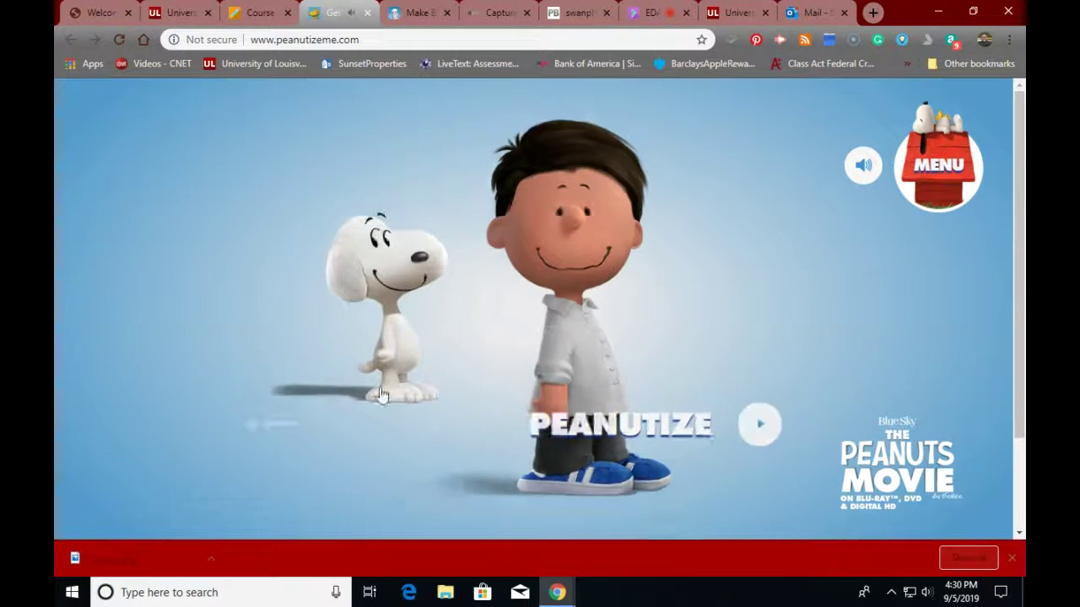
mouse_move(282, 376)
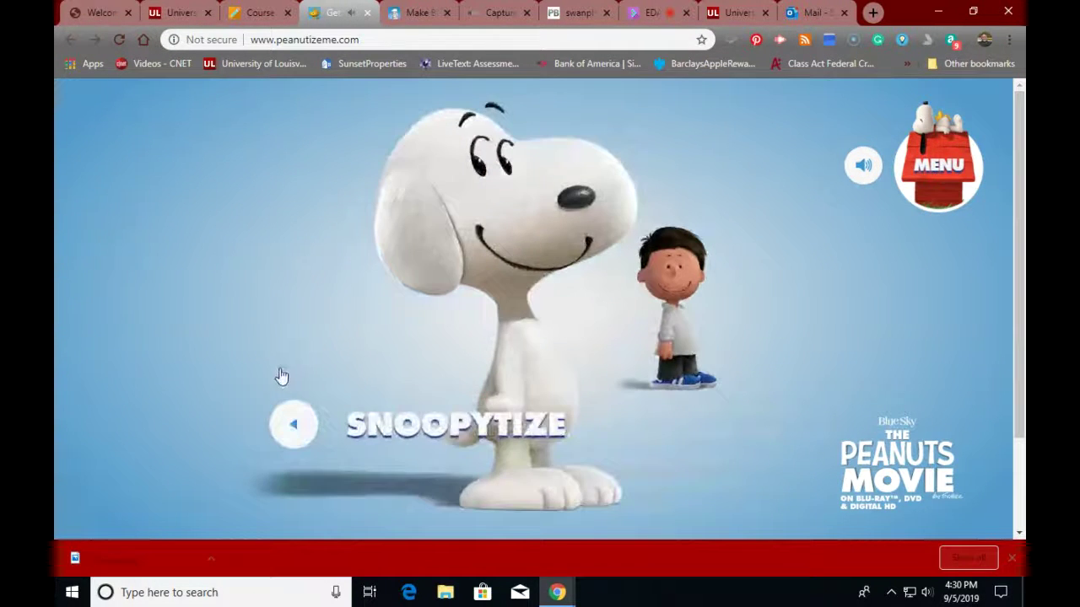
left_click(292, 426)
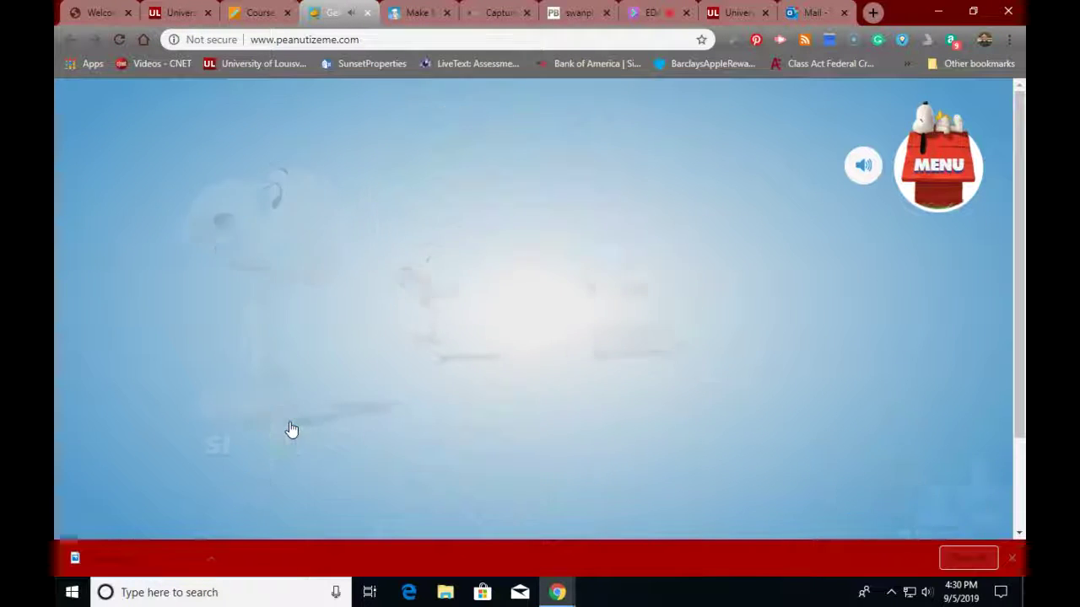
left_click(438, 312)
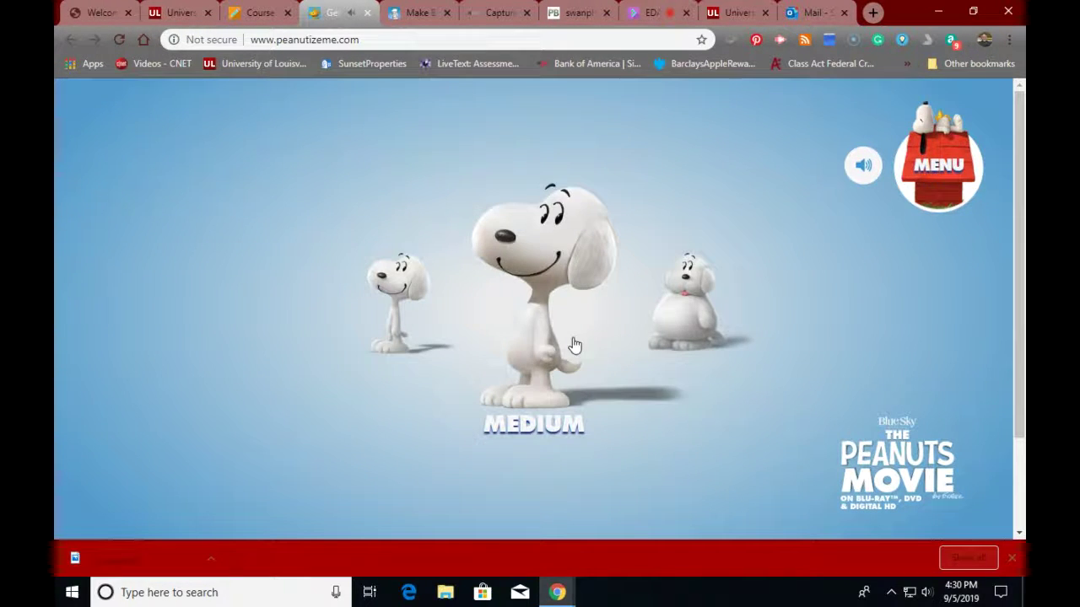
left_click(693, 314)
left_click(498, 312)
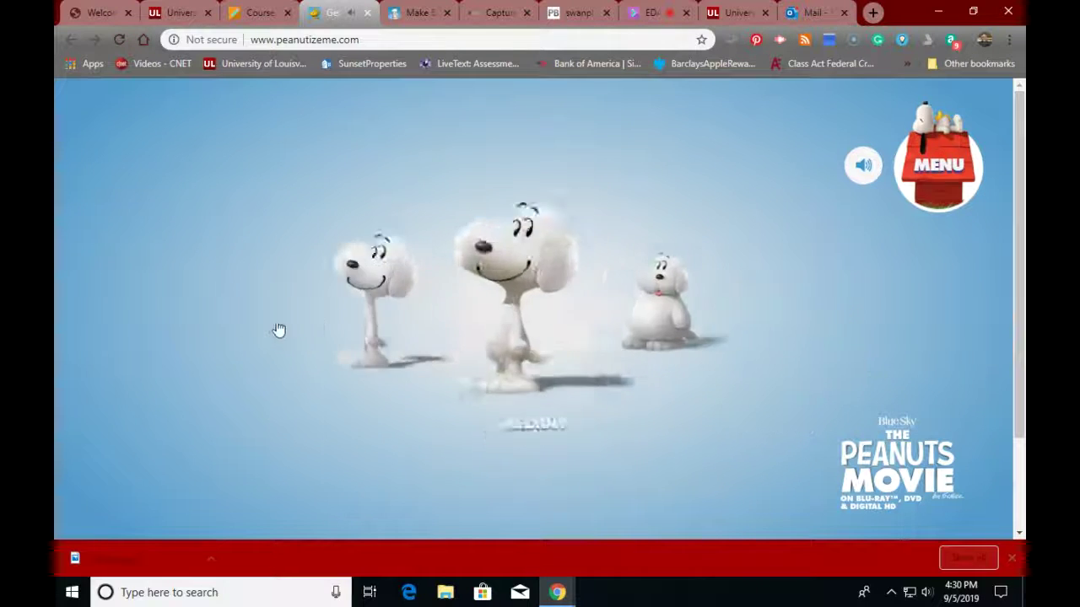
left_click(422, 321)
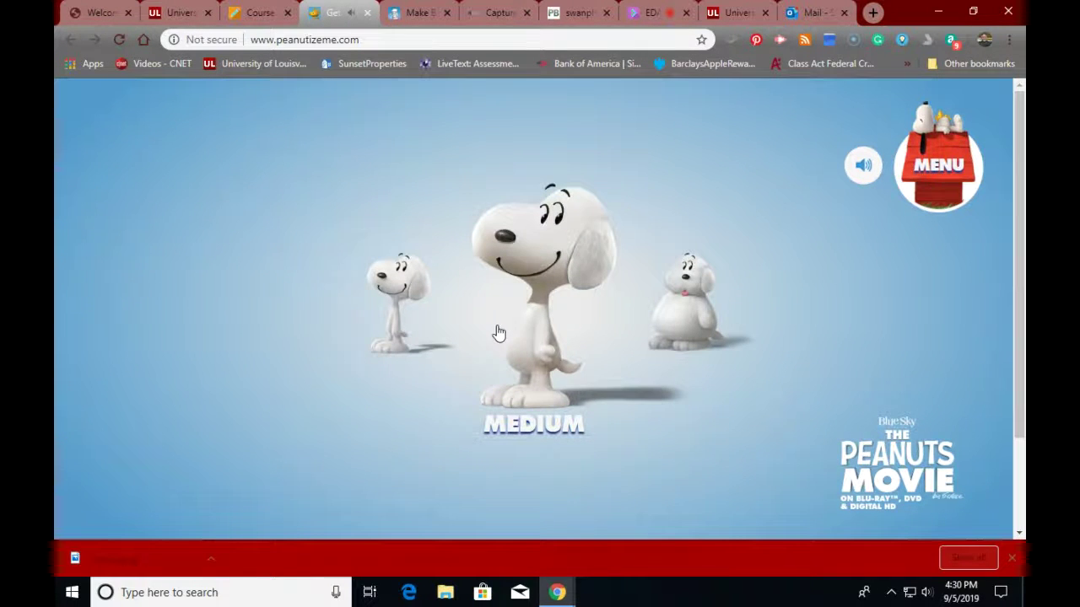
left_click(532, 341)
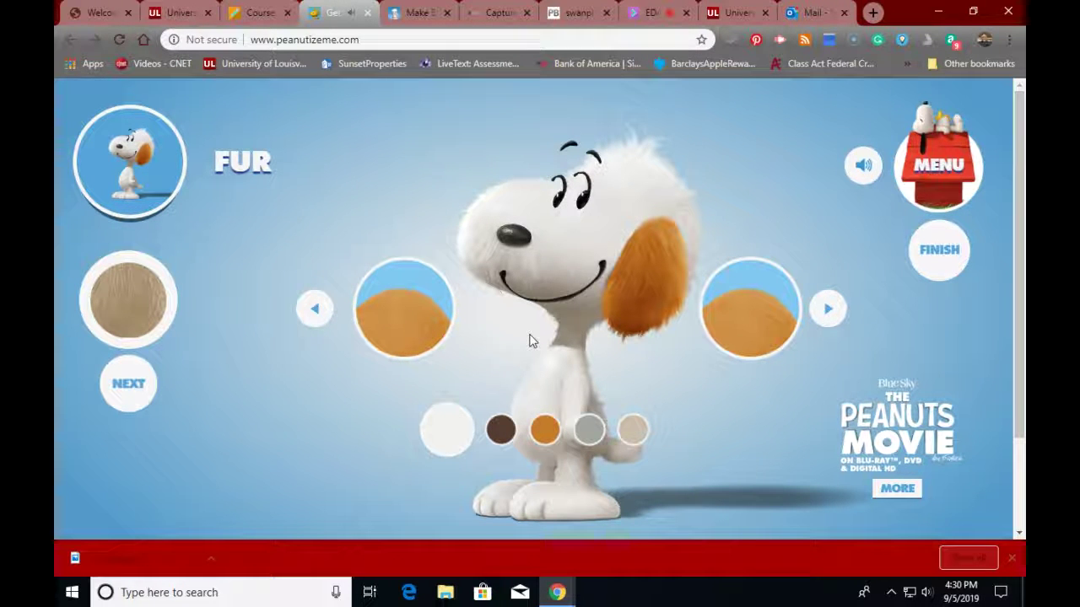
Step: Give the Snoopy character white fur and accept the orange ears and the default eyes
left_click(500, 432)
left_click(448, 434)
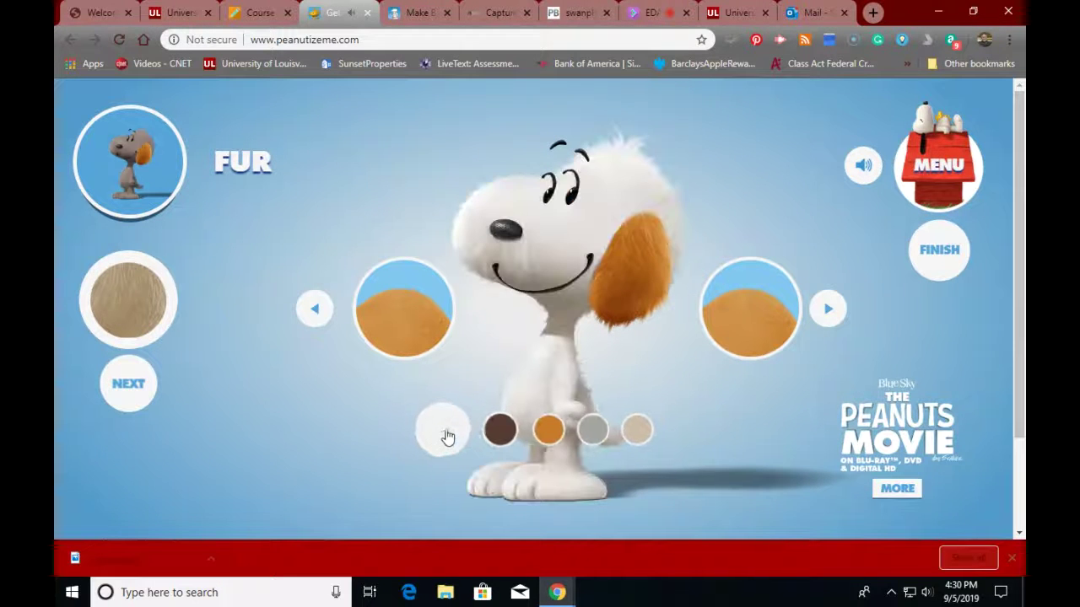
left_click(121, 403)
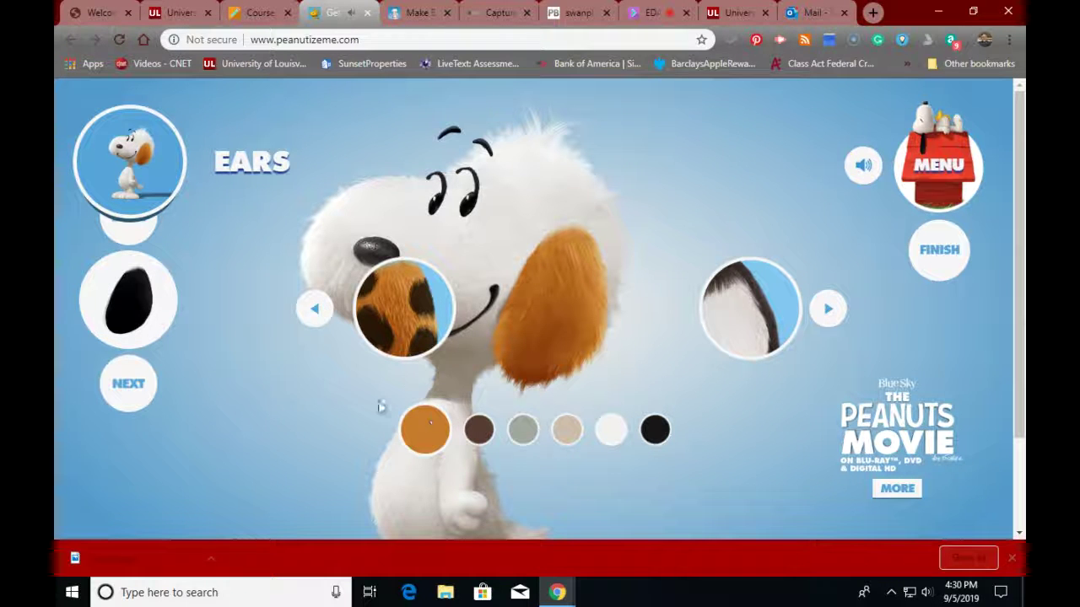
left_click(111, 397)
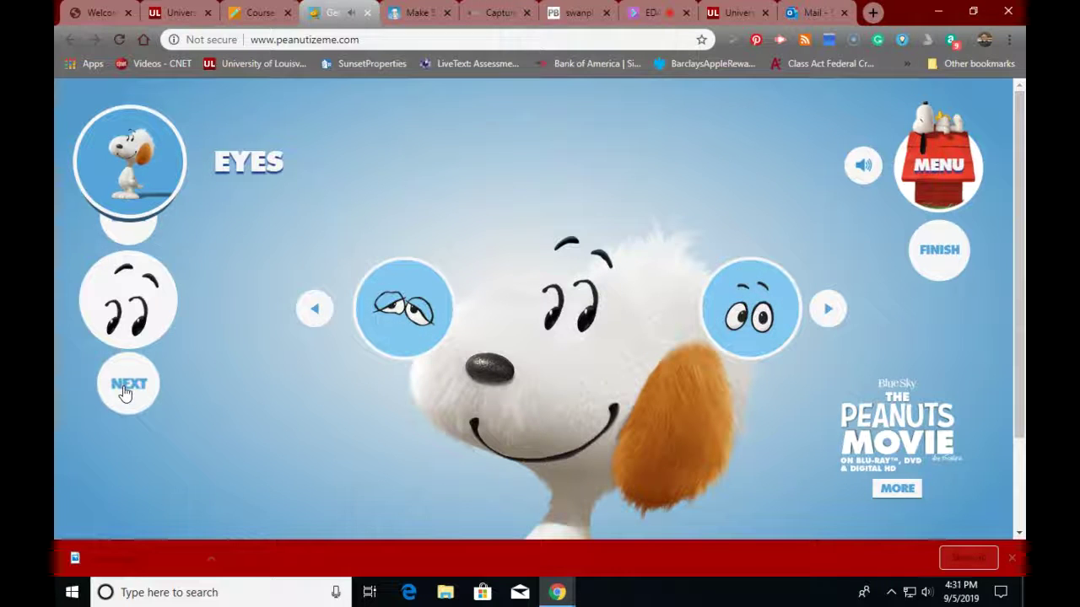
left_click(125, 391)
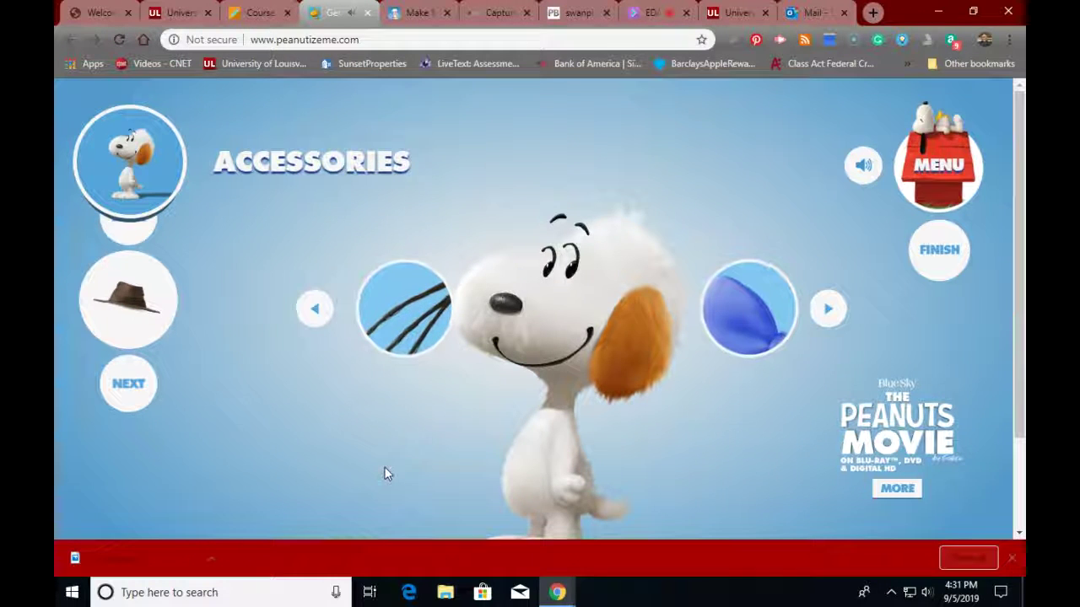
Step: Add the brown brimmed hat and the green collar to the Snoopy character
scroll(384, 474, "down", 1)
scroll(384, 474, "up", 1)
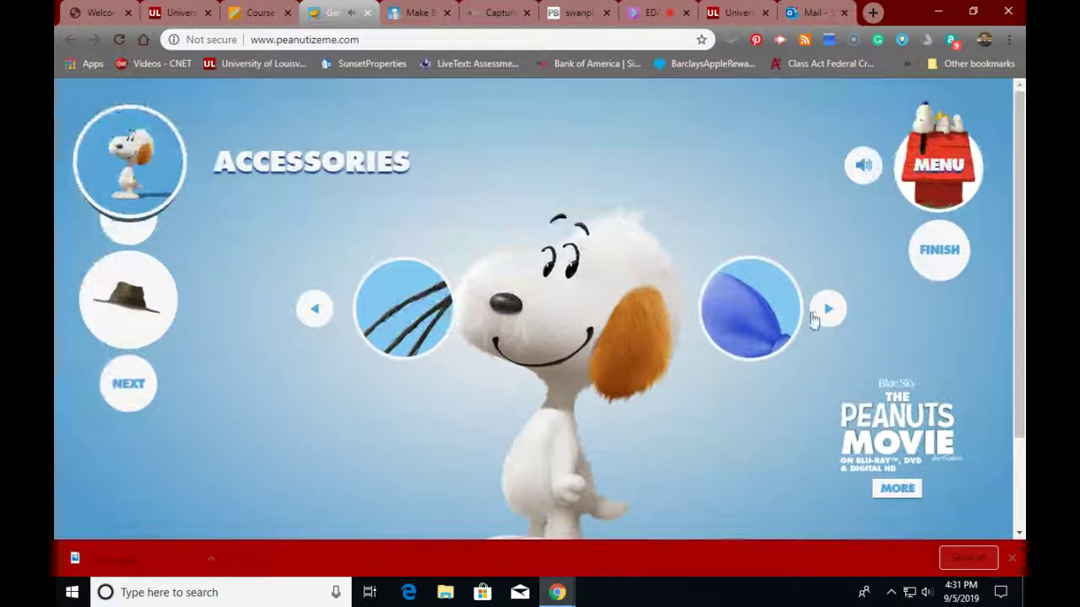
left_click(834, 310)
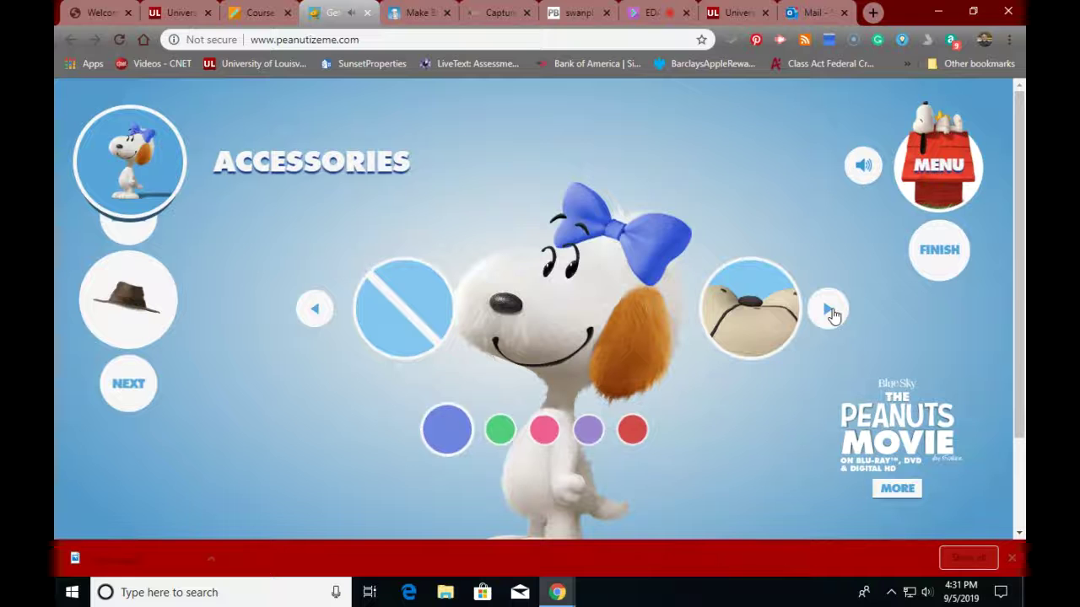
left_click(832, 313)
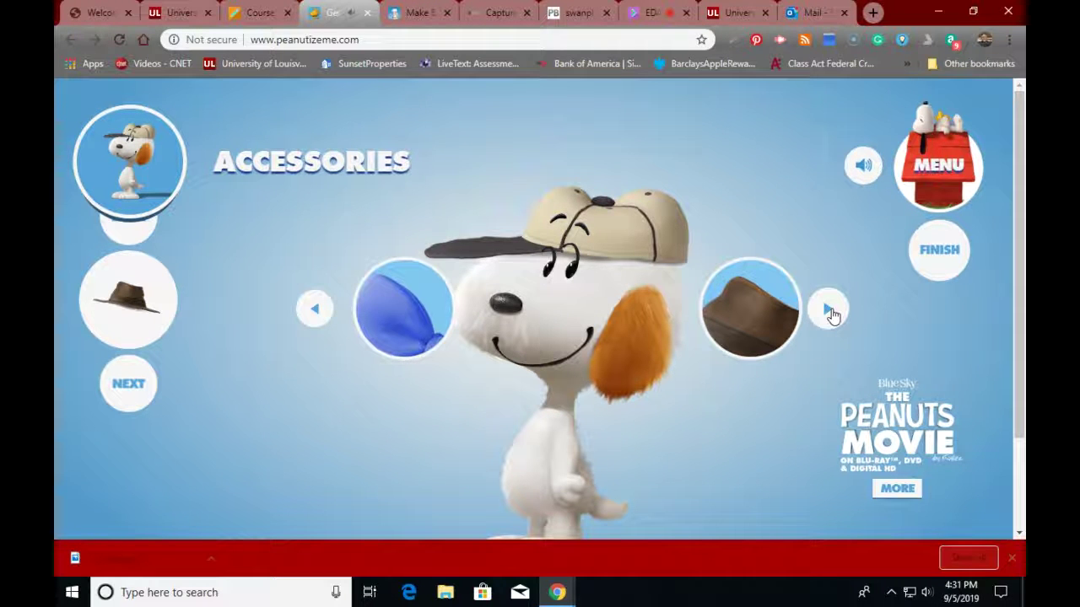
left_click(832, 313)
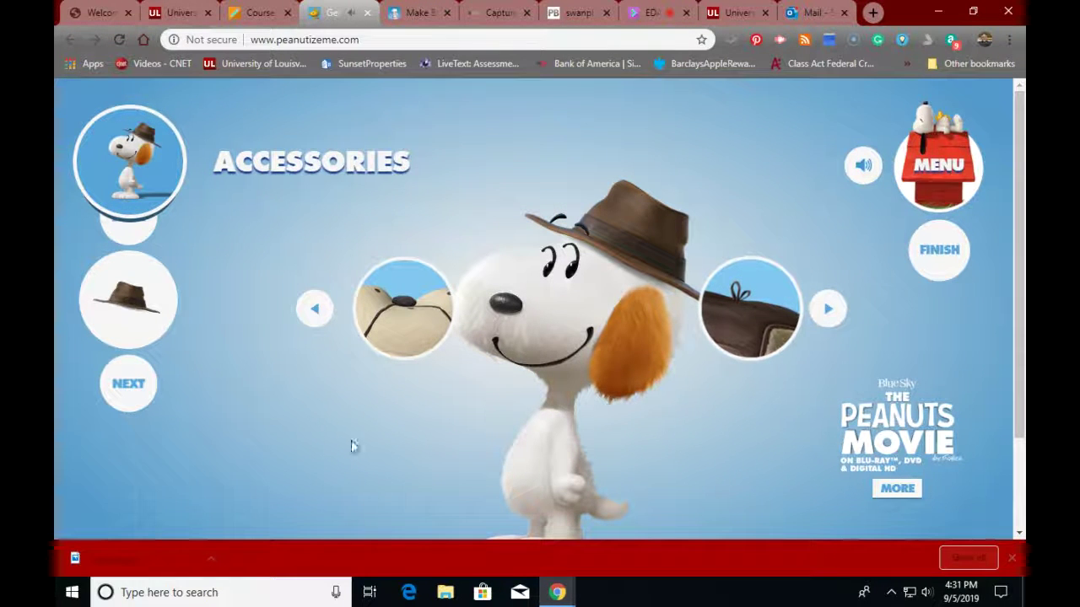
left_click(135, 385)
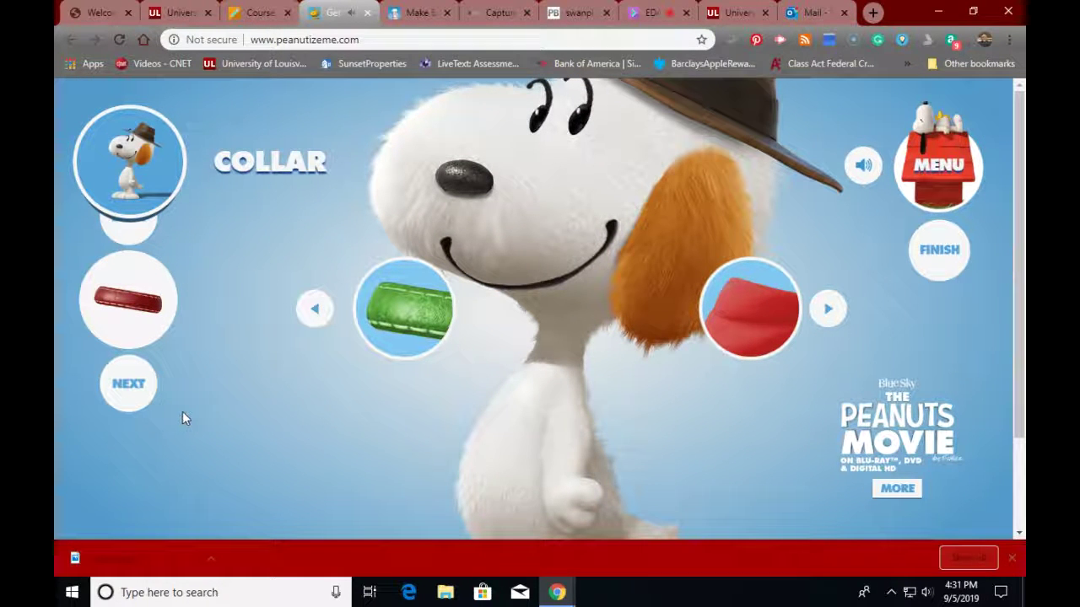
left_click(395, 319)
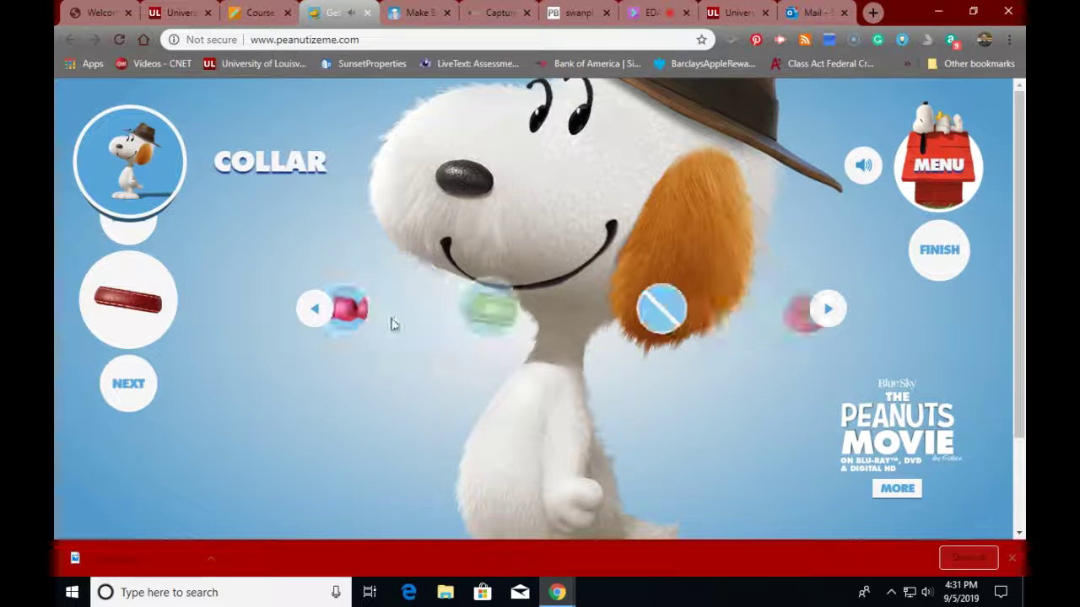
Step: Add the blue frisbee as the prop and finish the character with the default red doghouse scene
left_click(124, 393)
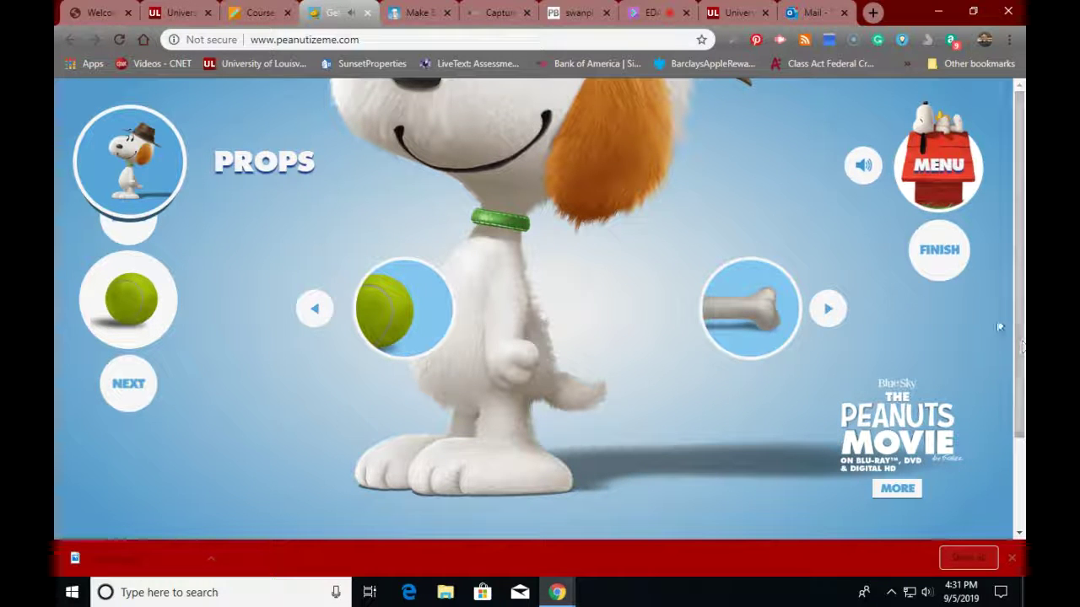
left_click(384, 325)
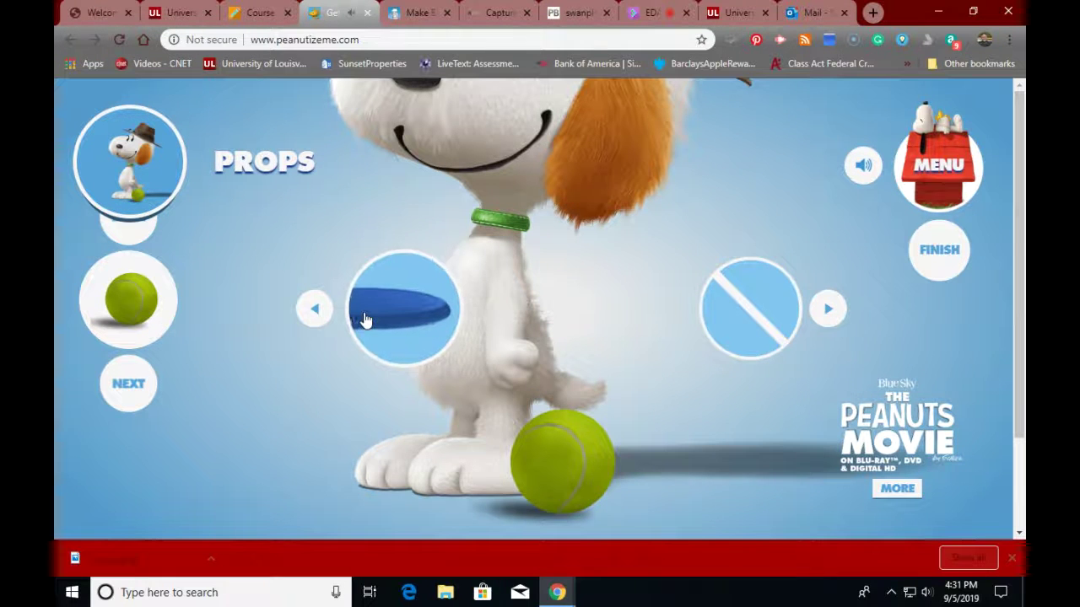
left_click(364, 319)
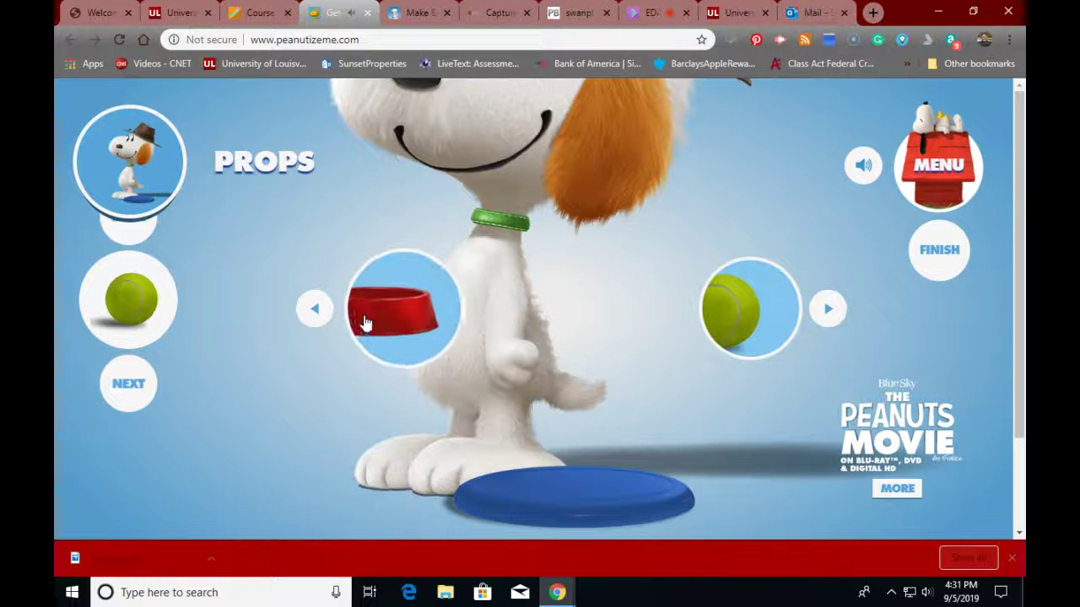
left_click(365, 322)
left_click(364, 322)
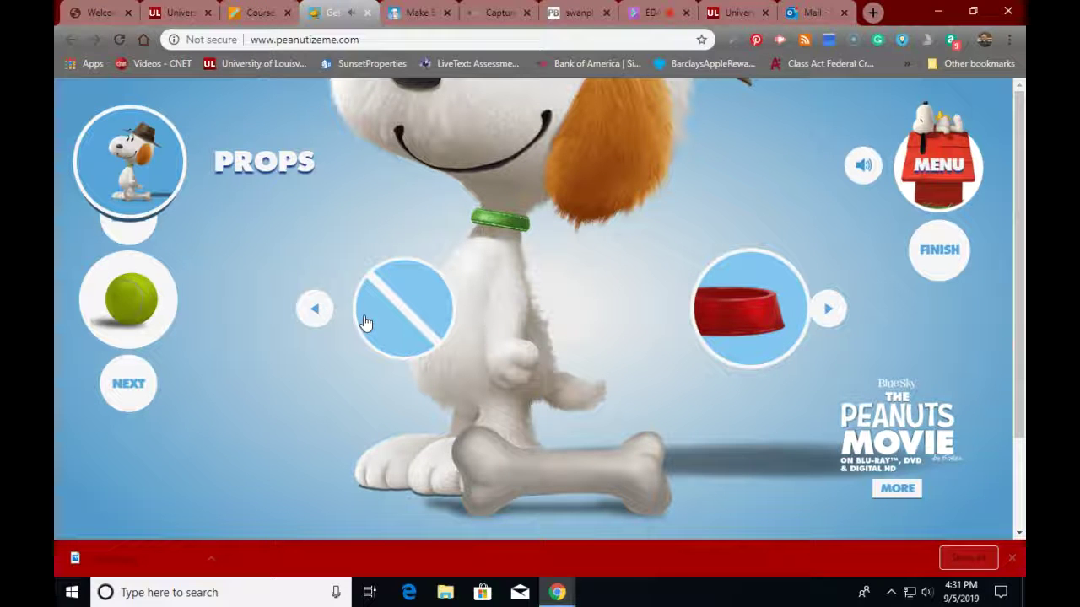
left_click(831, 311)
left_click(831, 311)
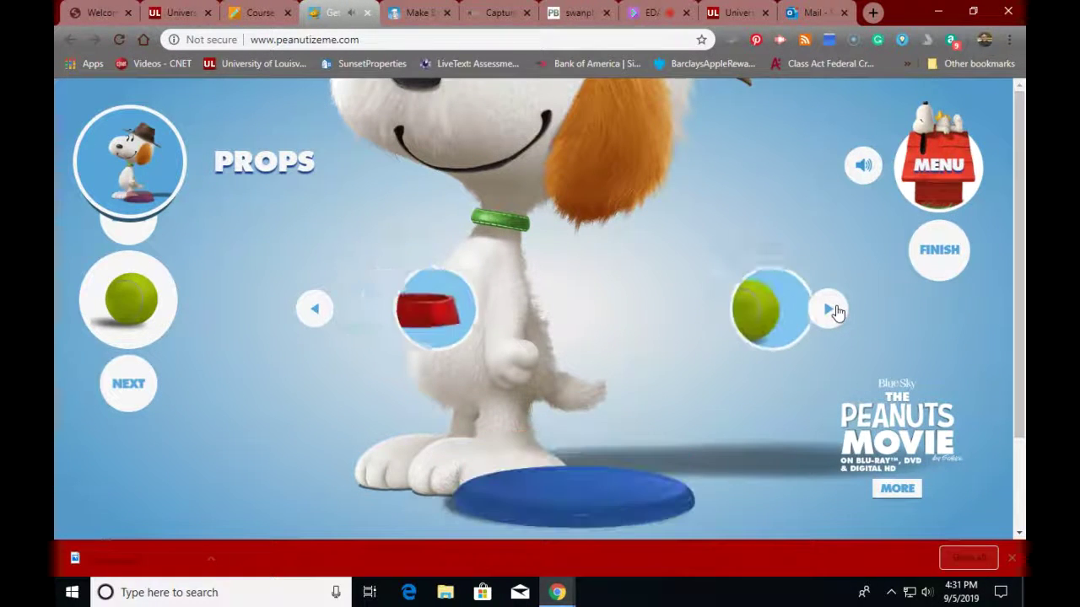
left_click(119, 382)
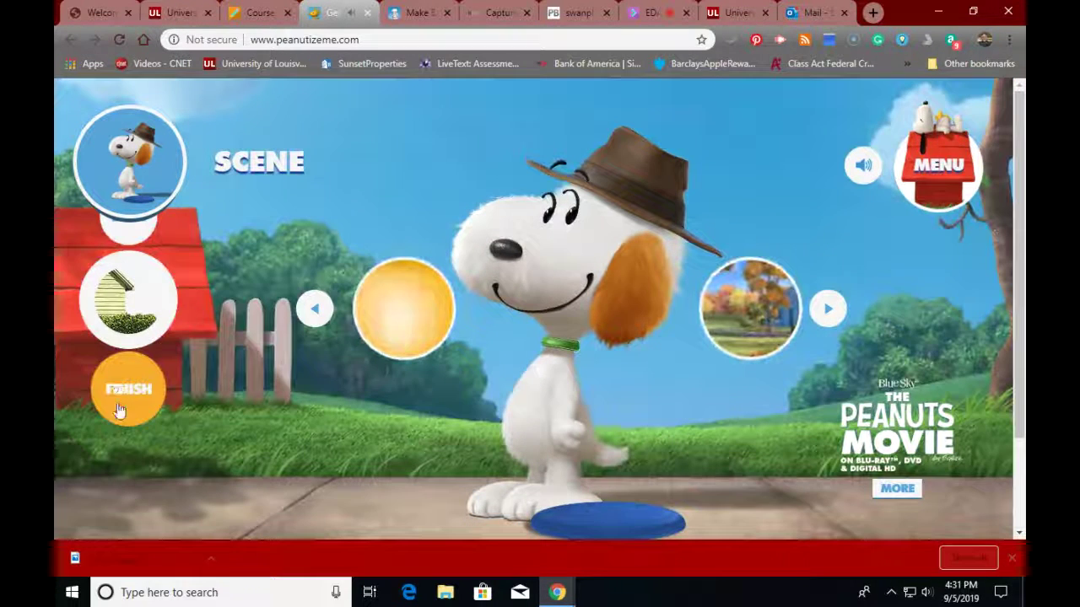
left_click(125, 403)
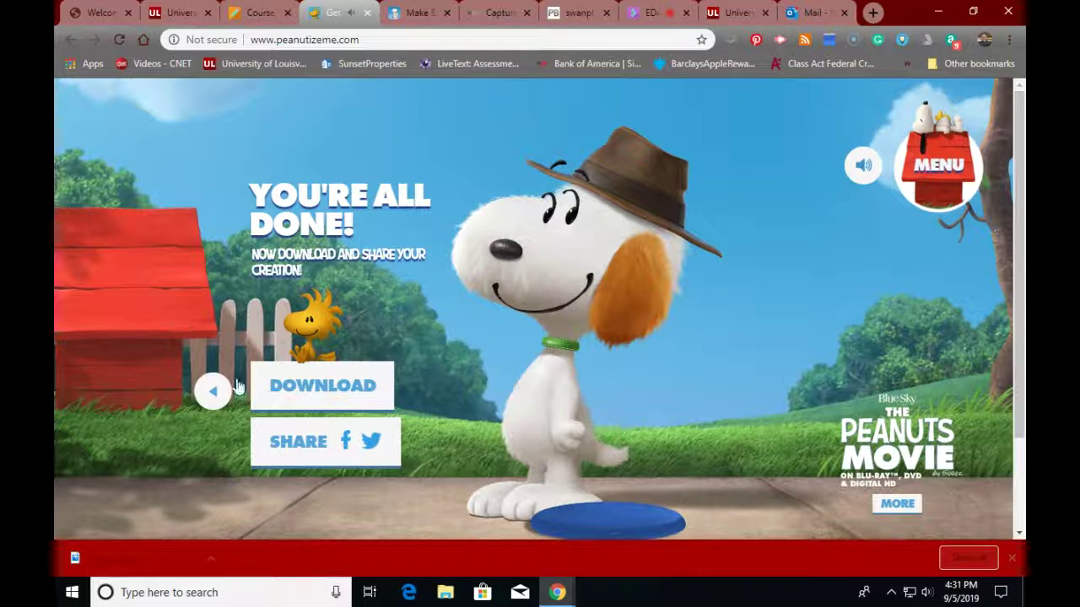
Step: Download the finished character as a profile picture, saving it as a JPEG image named snoopy on the Desktop
left_click(300, 388)
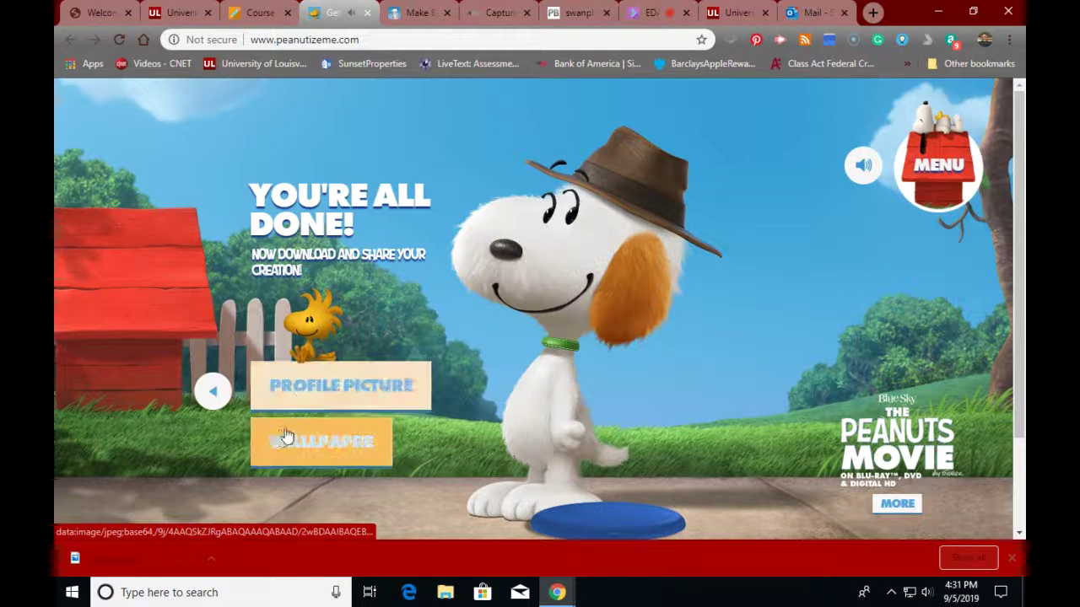
left_click(323, 387)
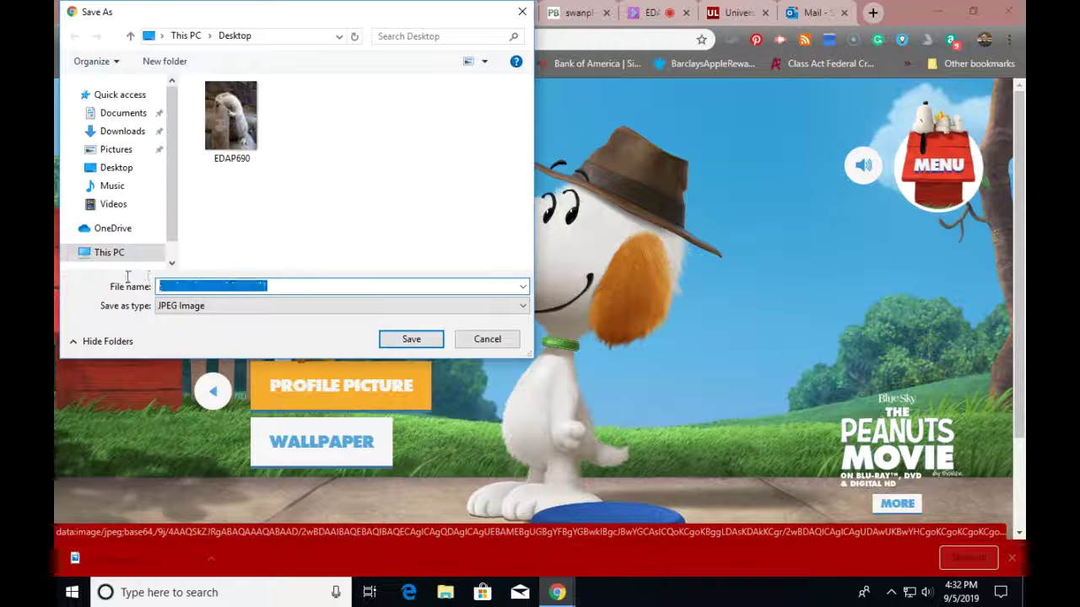
type("snoopy")
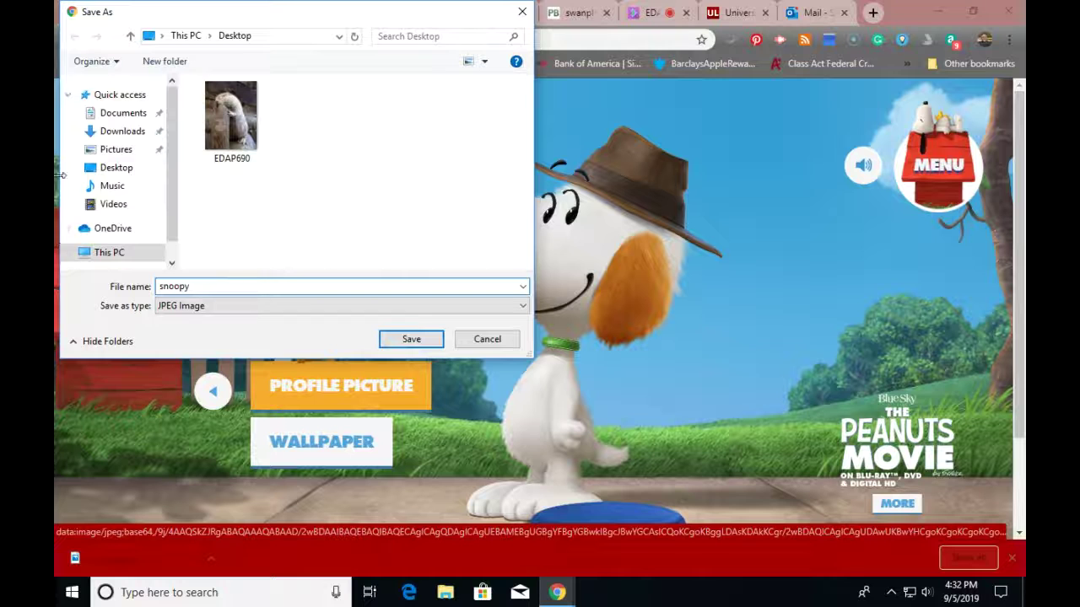
left_click(120, 258)
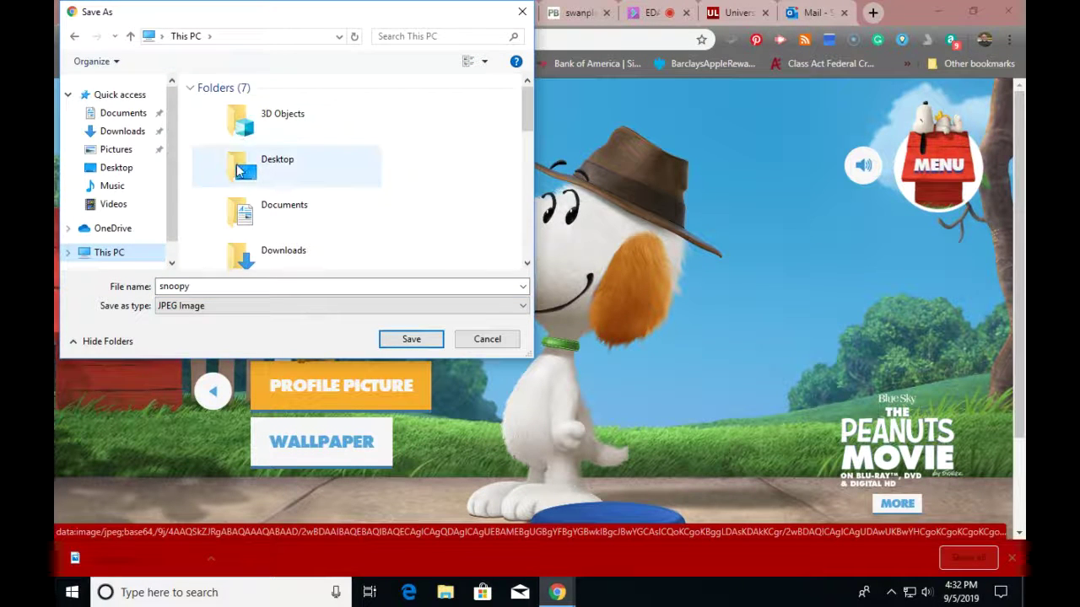
left_click(239, 171)
left_click(394, 341)
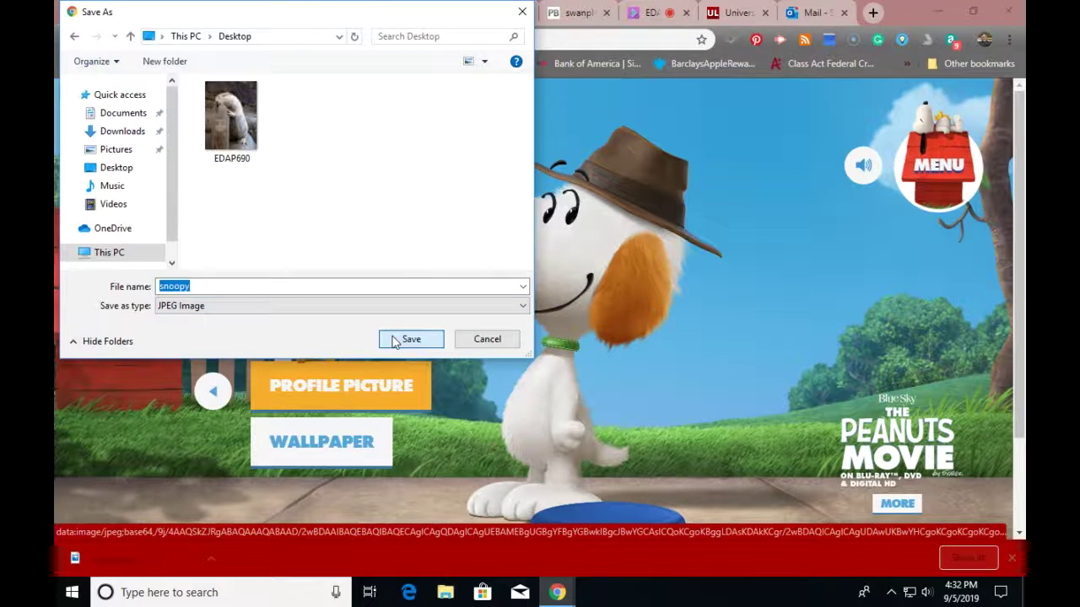
left_click(396, 340)
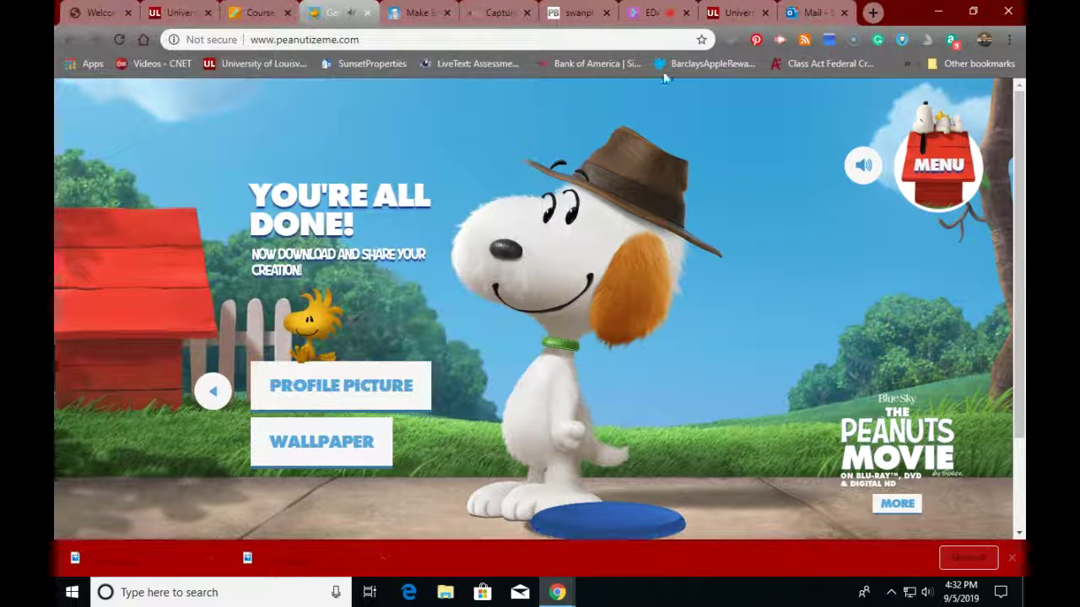
Step: Return to the wiki's FrontPage editor and place the text cursor on the empty line below the comic image
left_click(835, 12)
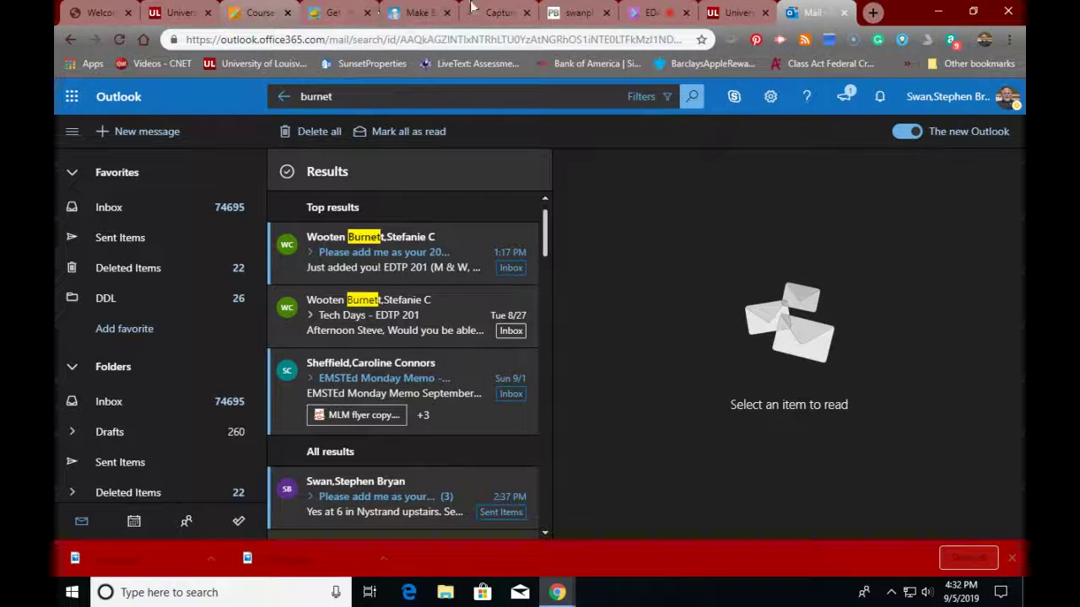
left_click(589, 21)
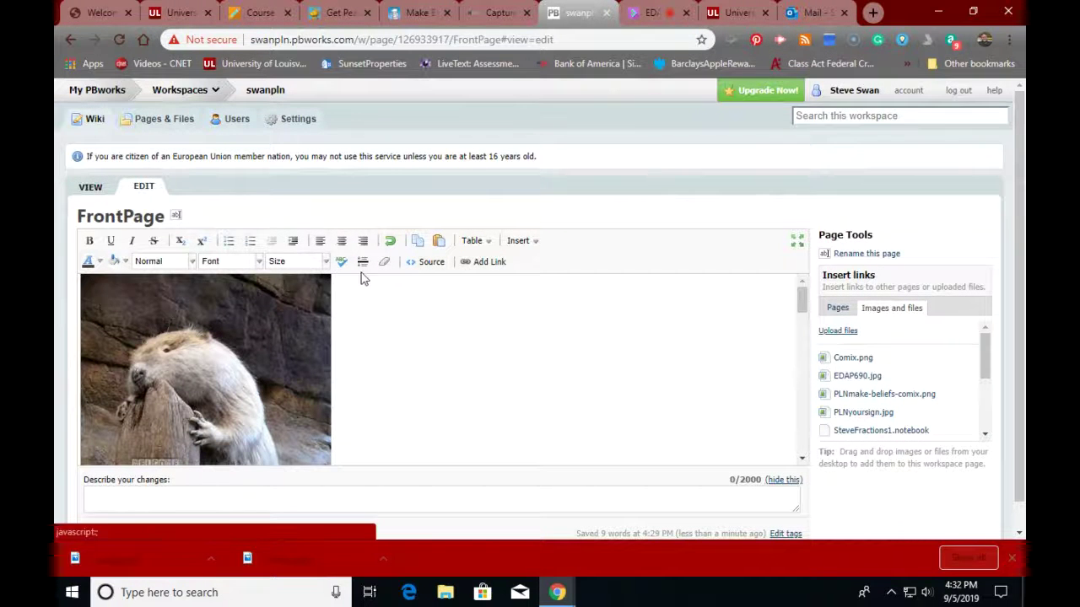
scroll(369, 275, "down", 5)
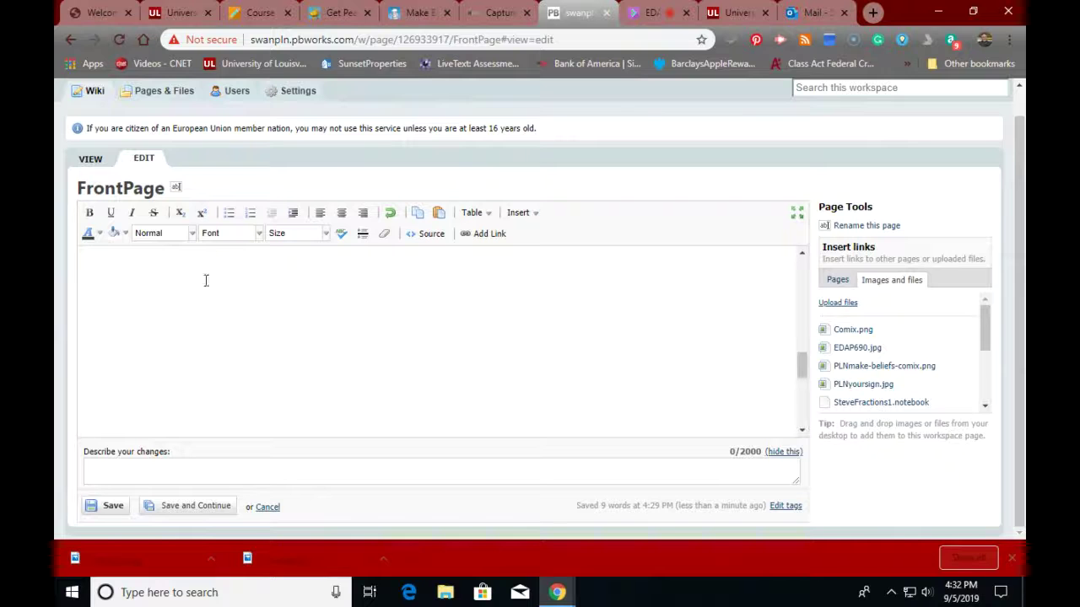
scroll(132, 269, "up", 3)
scroll(104, 290, "down", 2)
left_click(82, 314)
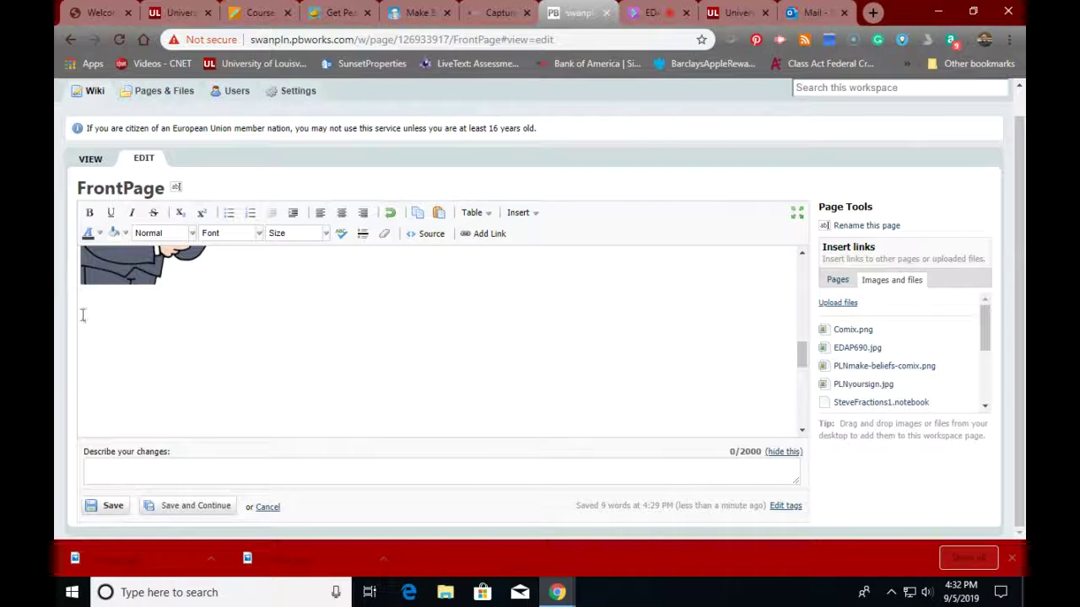
Step: Upload the snoopy image from the Desktop to the wiki and insert snoopy.jpg below the comic
left_click(836, 307)
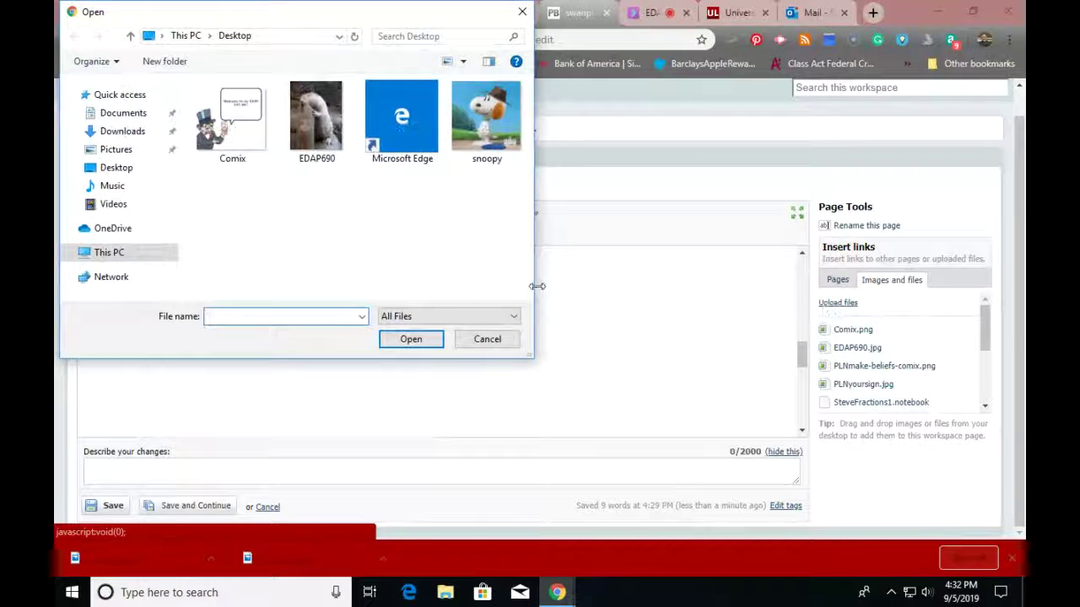
left_click(493, 135)
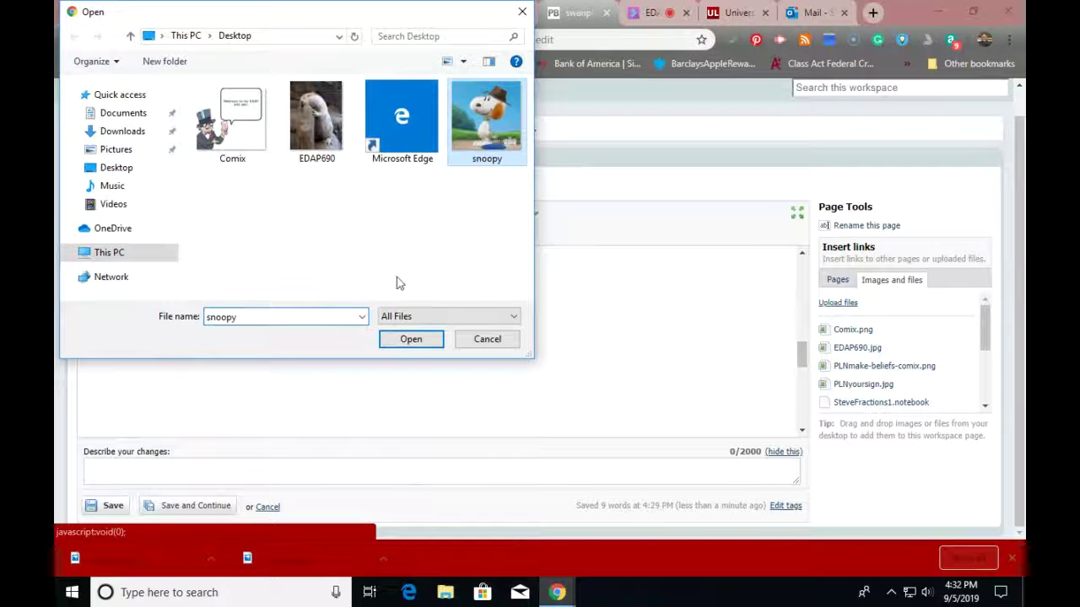
left_click(396, 340)
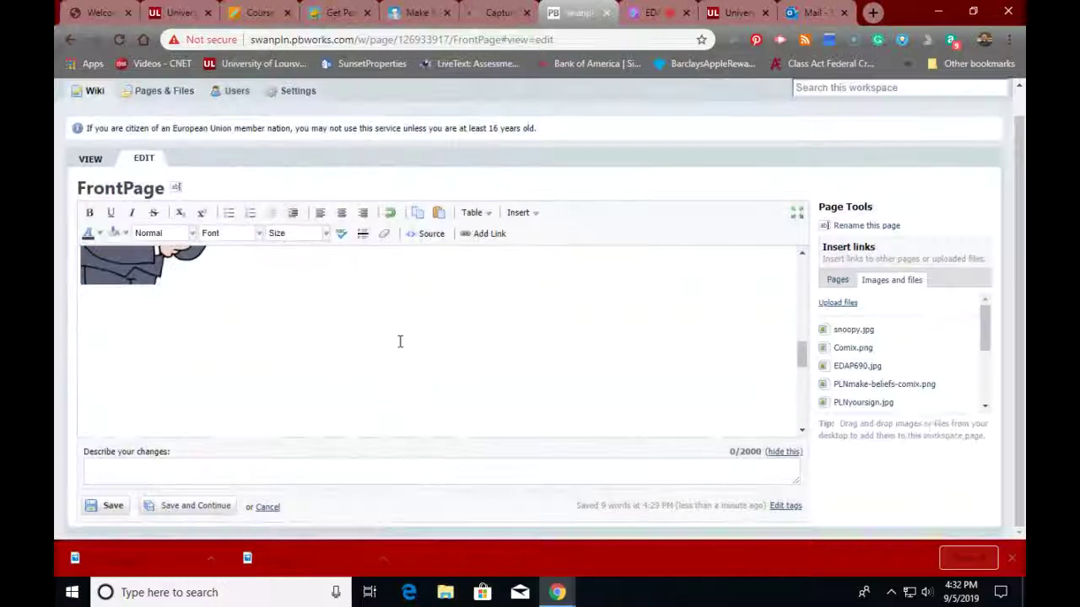
left_click(848, 331)
scroll(518, 319, "down", 5)
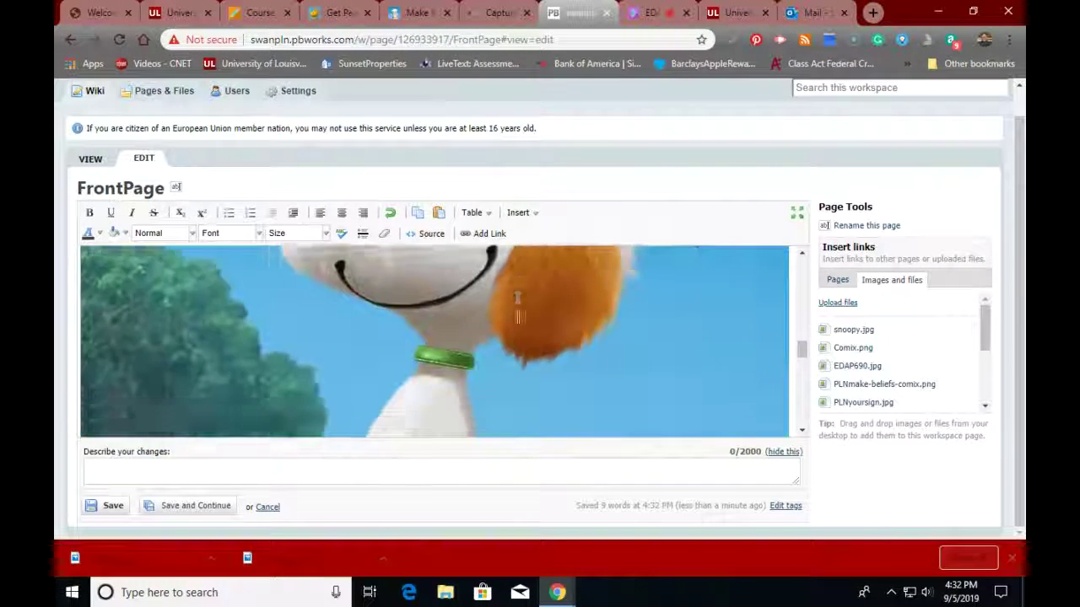
scroll(518, 319, "down", 2)
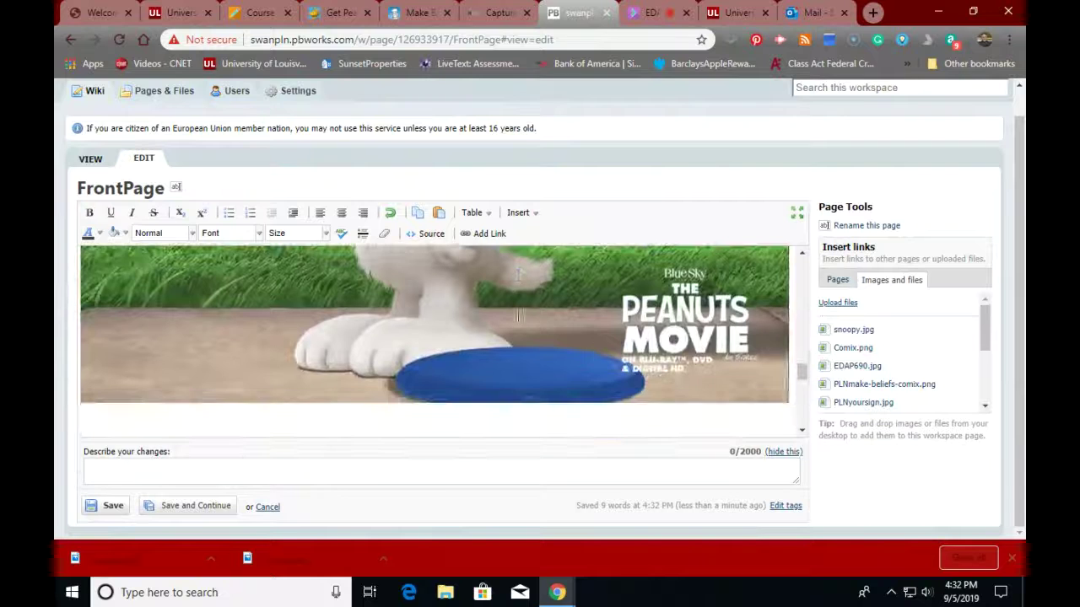
Step: Try to shrink the Snoopy picture on the FrontPage by its lower corner handle
left_click(727, 375)
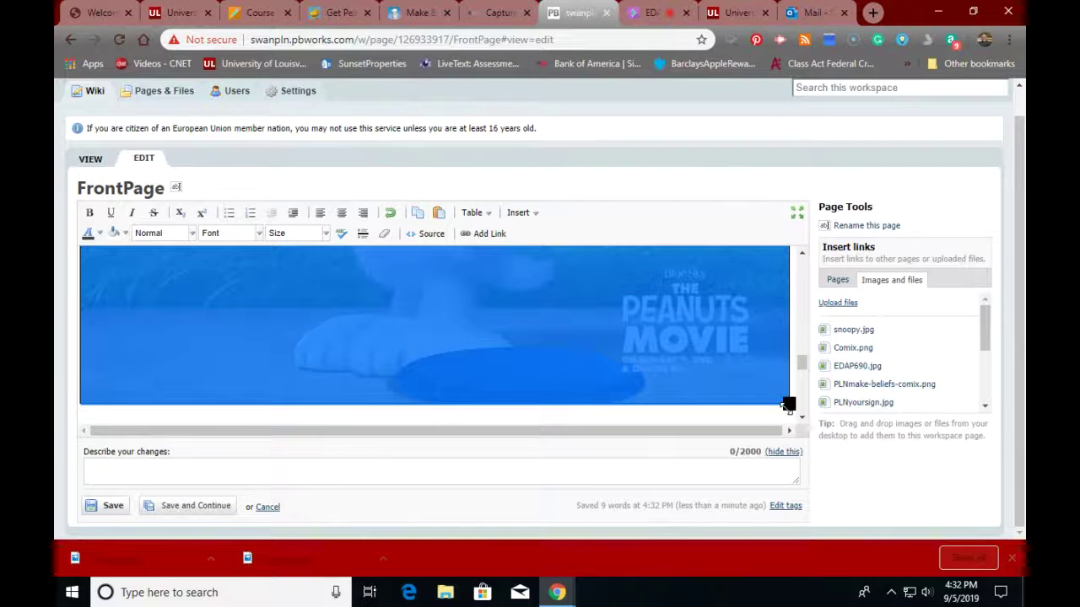
scroll(442, 317, "up", 3)
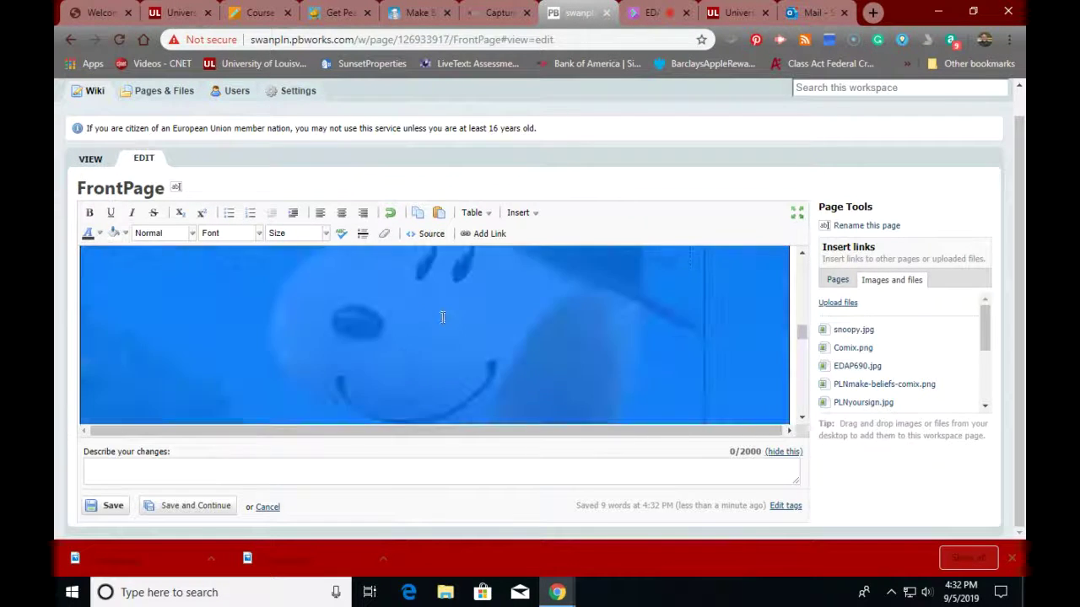
scroll(439, 312, "down", 3)
left_click(448, 291)
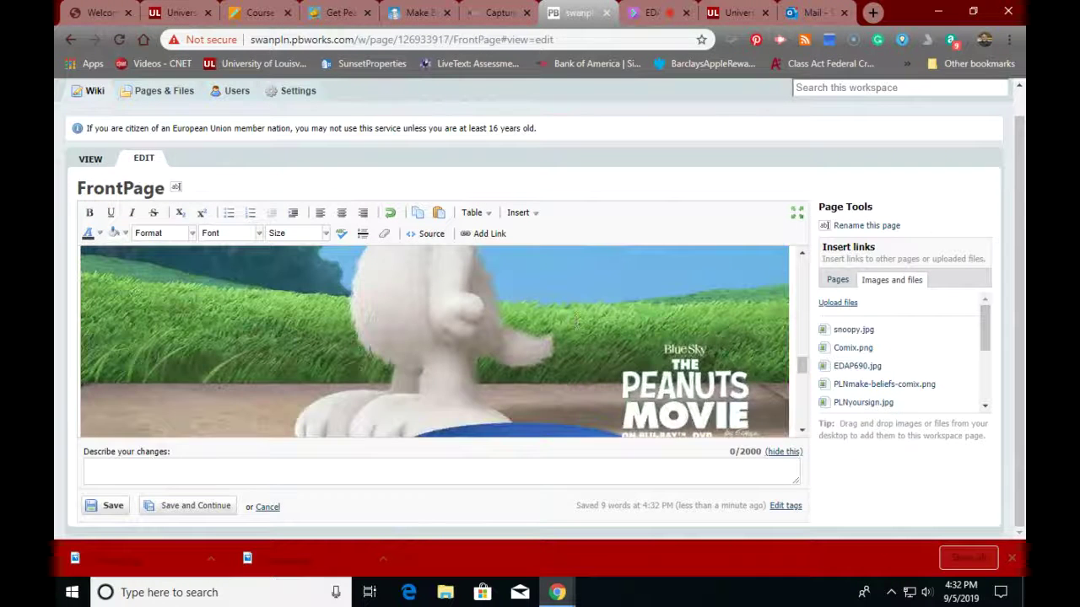
scroll(693, 384, "down", 3)
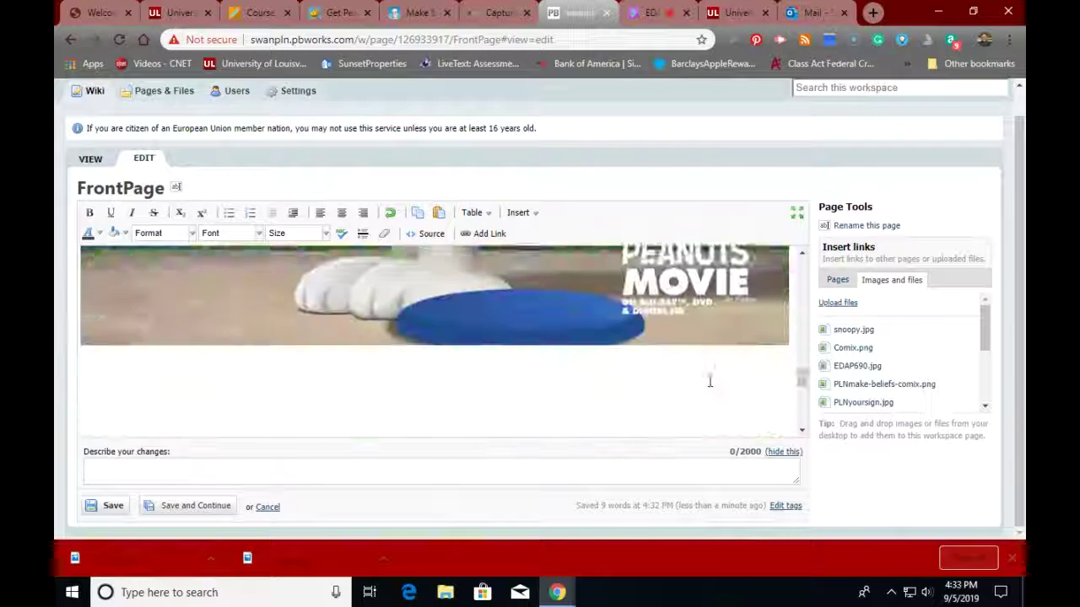
left_click(746, 313)
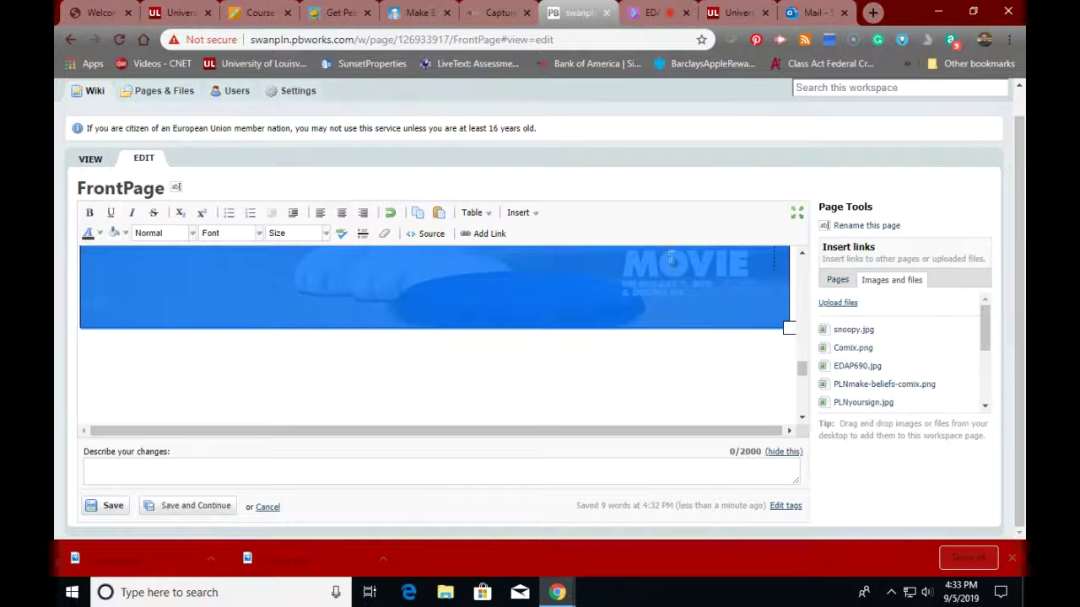
left_click(579, 277)
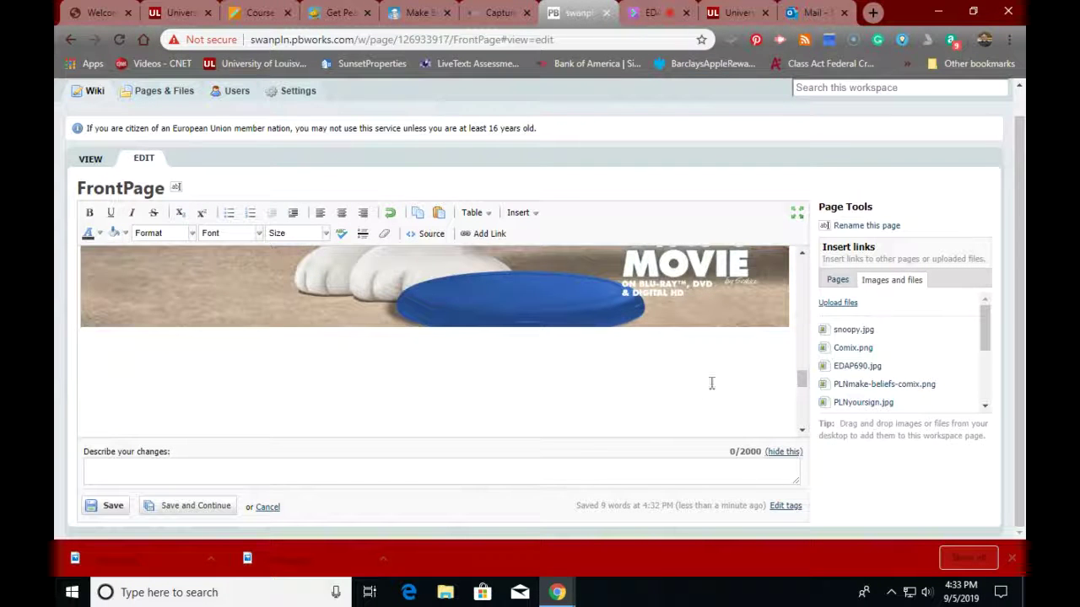
left_click(734, 314)
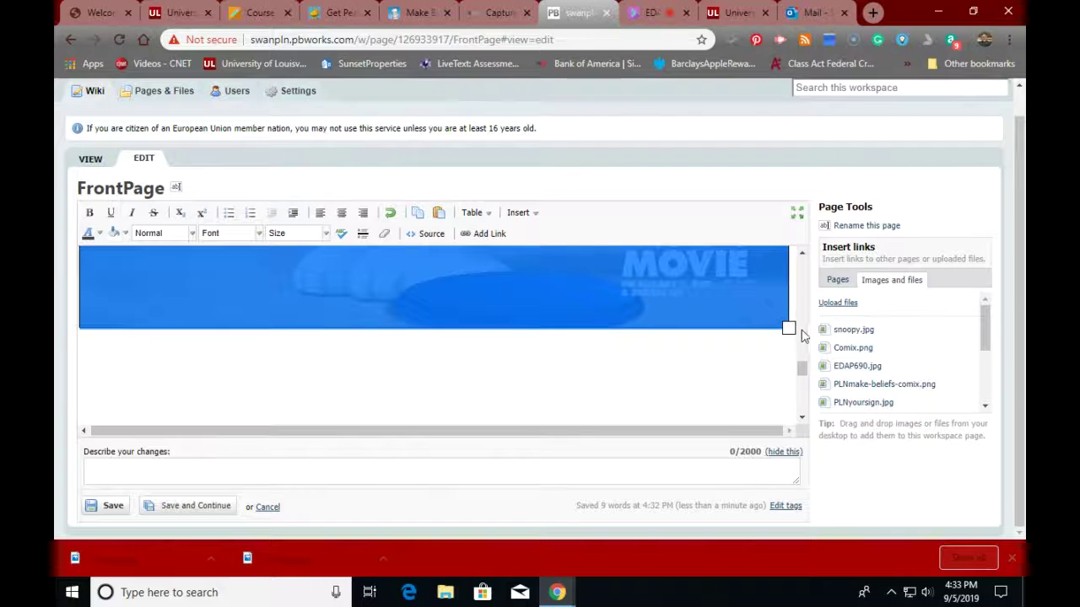
left_click_drag(788, 329, 684, 287)
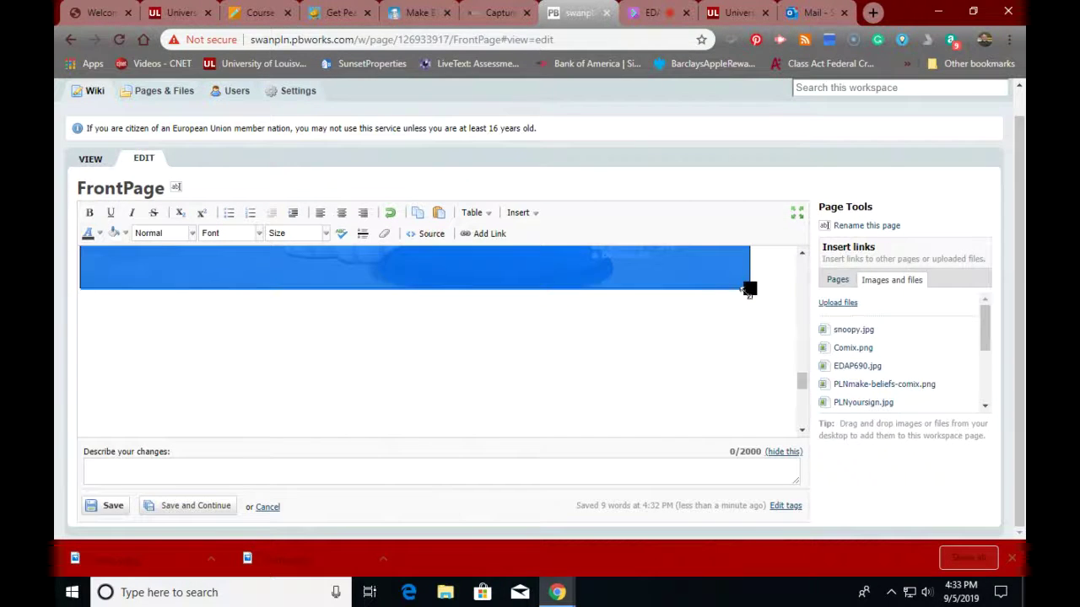
left_click_drag(749, 288, 713, 342)
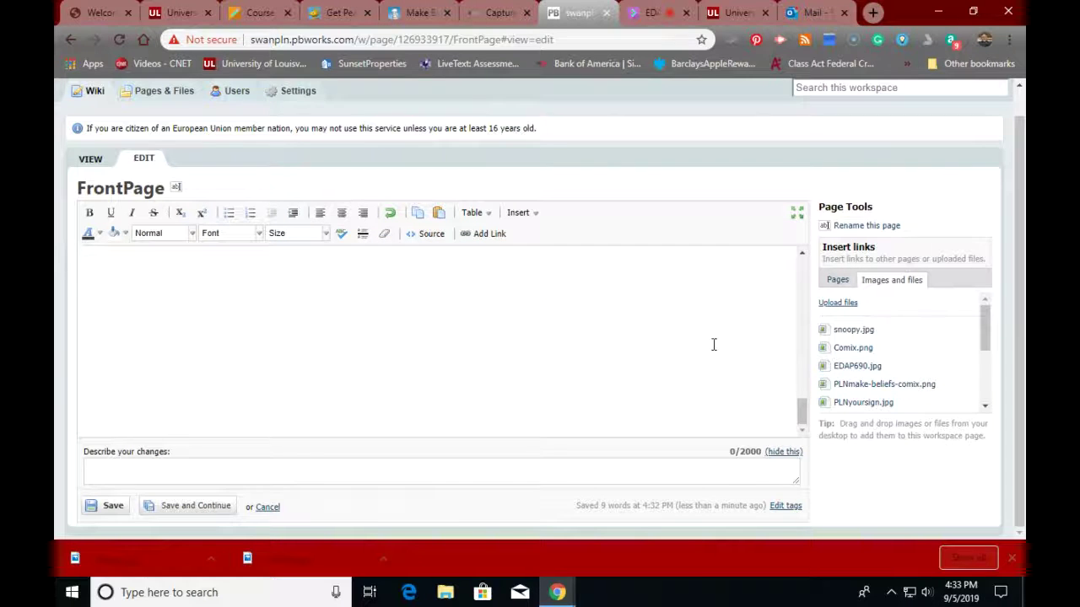
Step: Reinsert the uploaded snoopy.jpg at full size in the empty space below the comic
scroll(714, 344, "down", 5)
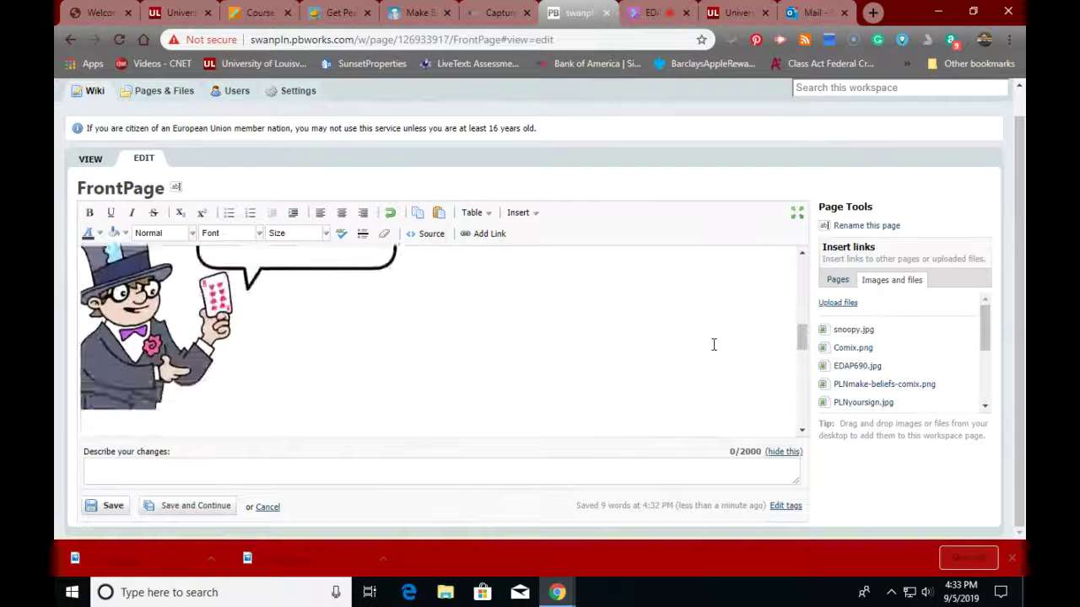
scroll(714, 344, "up", 6)
scroll(714, 344, "down", 5)
scroll(714, 344, "up", 3)
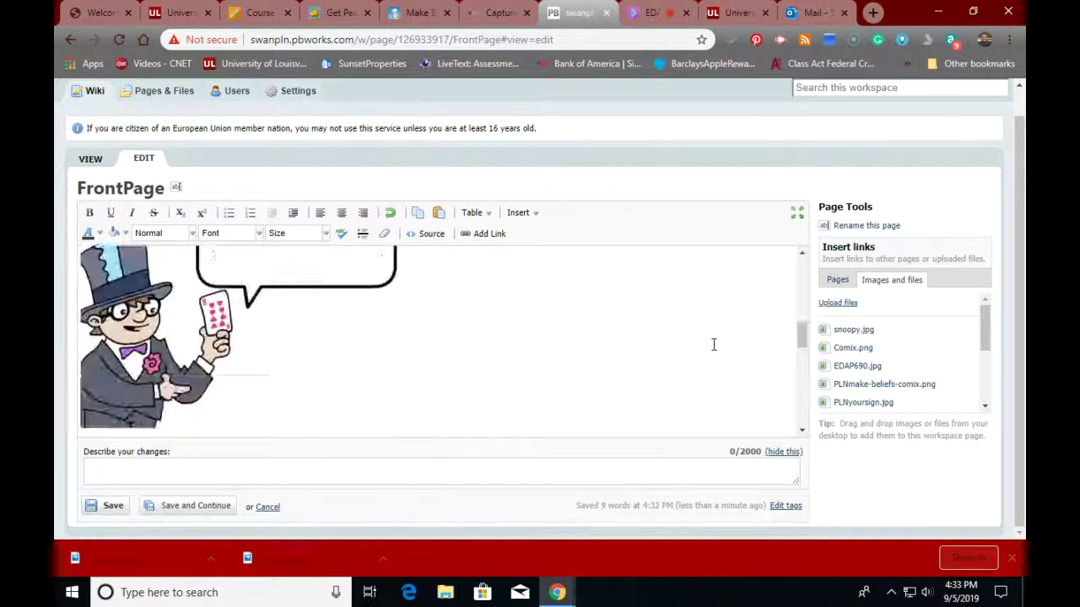
scroll(714, 344, "down", 4)
scroll(713, 344, "up", 2)
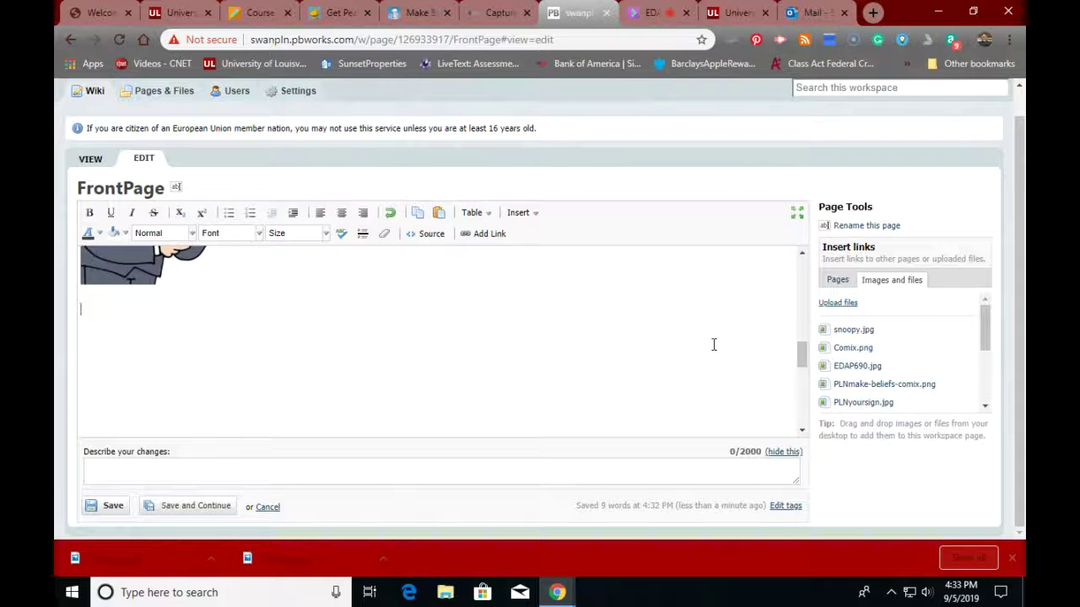
left_click(857, 332)
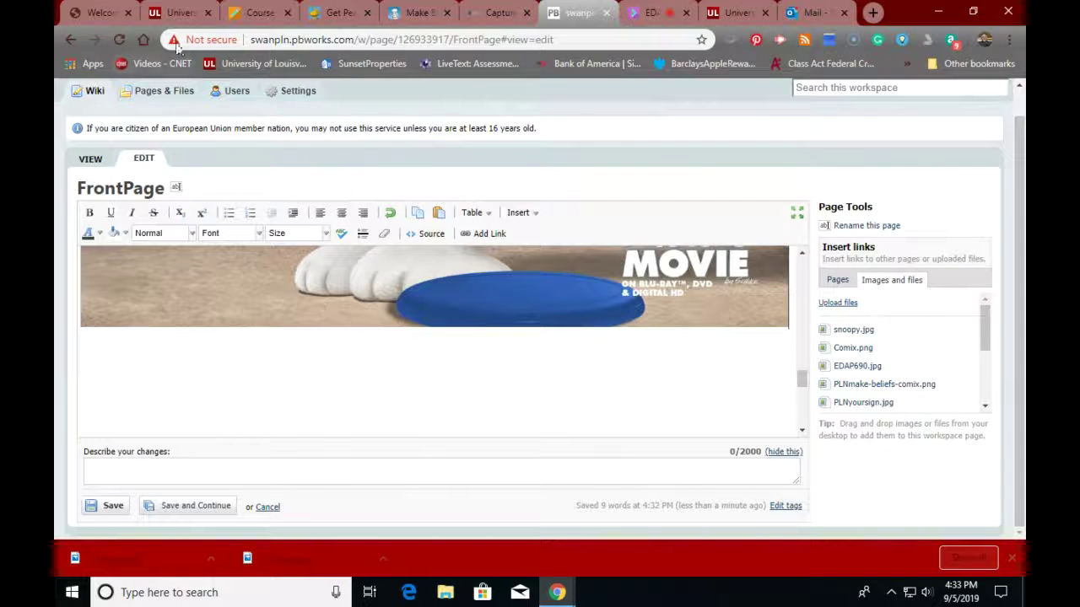
Step: Review the Module 1: Multimedia Wiki Creation instructions in the Blackboard course, including what to submit for the wiki's home page
left_click(256, 12)
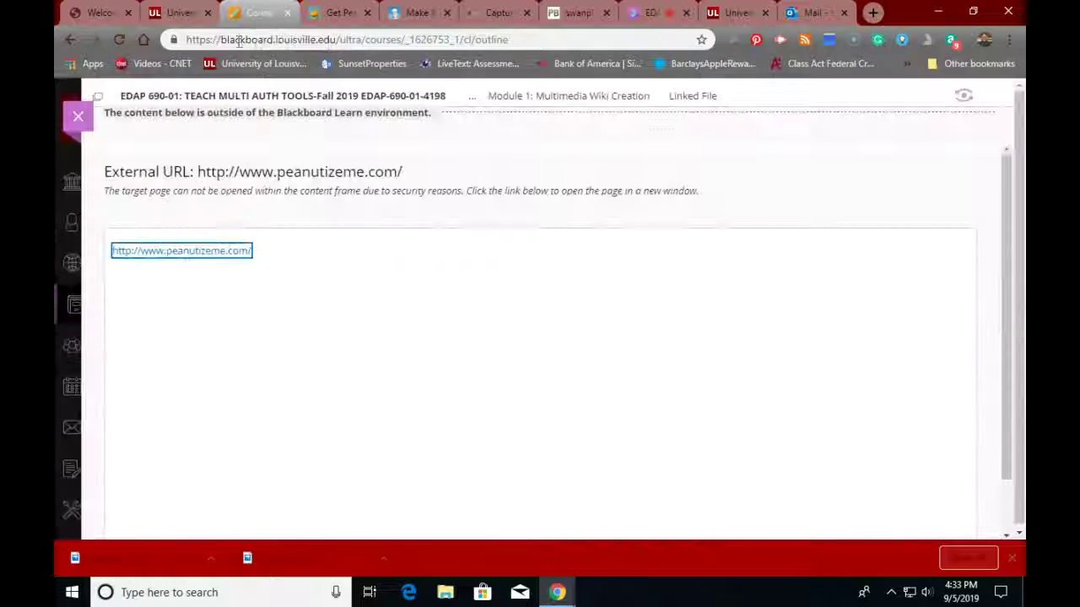
left_click(70, 38)
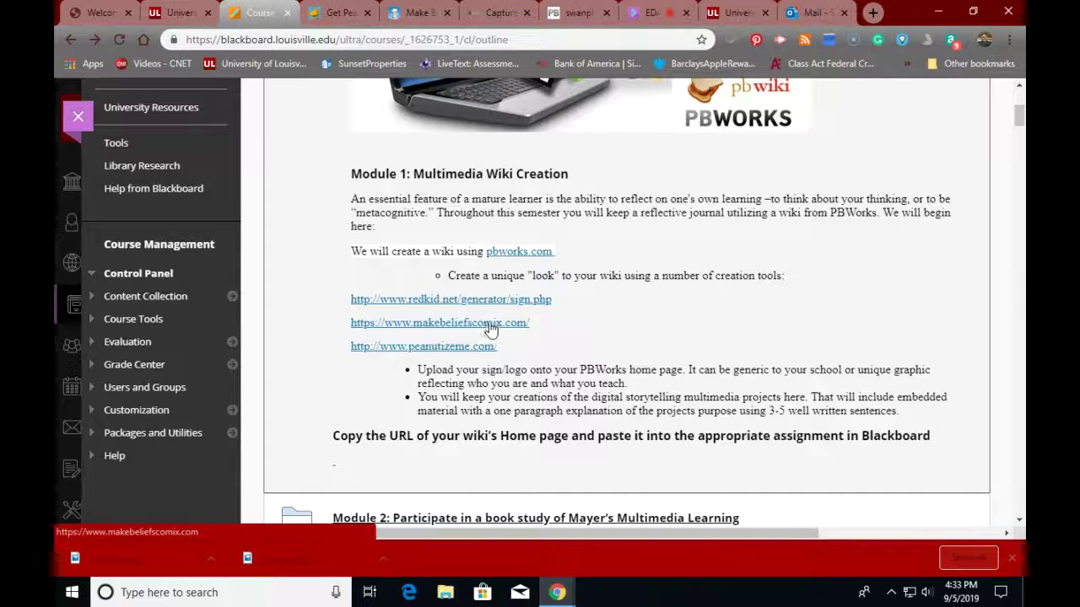
scroll(489, 329, "up", 5)
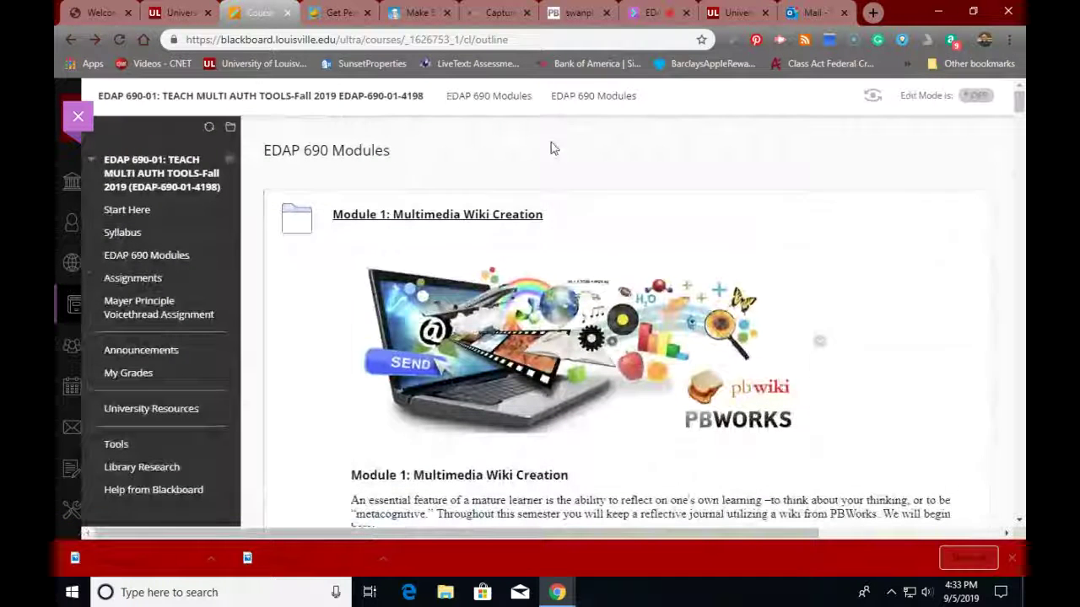
left_click(582, 39)
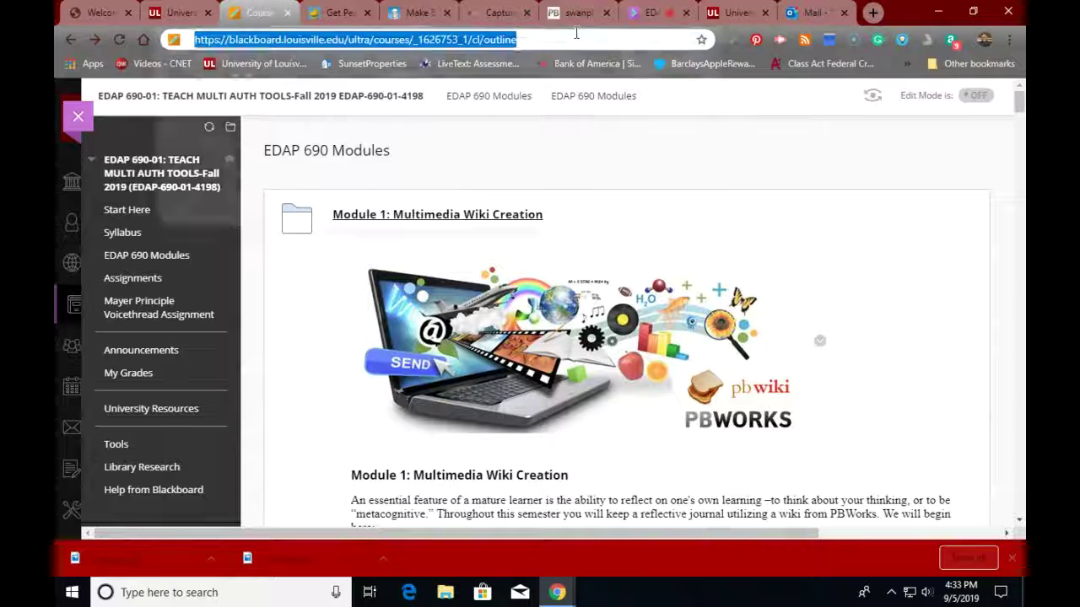
Step: Return to the wiki's FrontPage and log out of PBworks, accepting to leave the page being edited
left_click(580, 14)
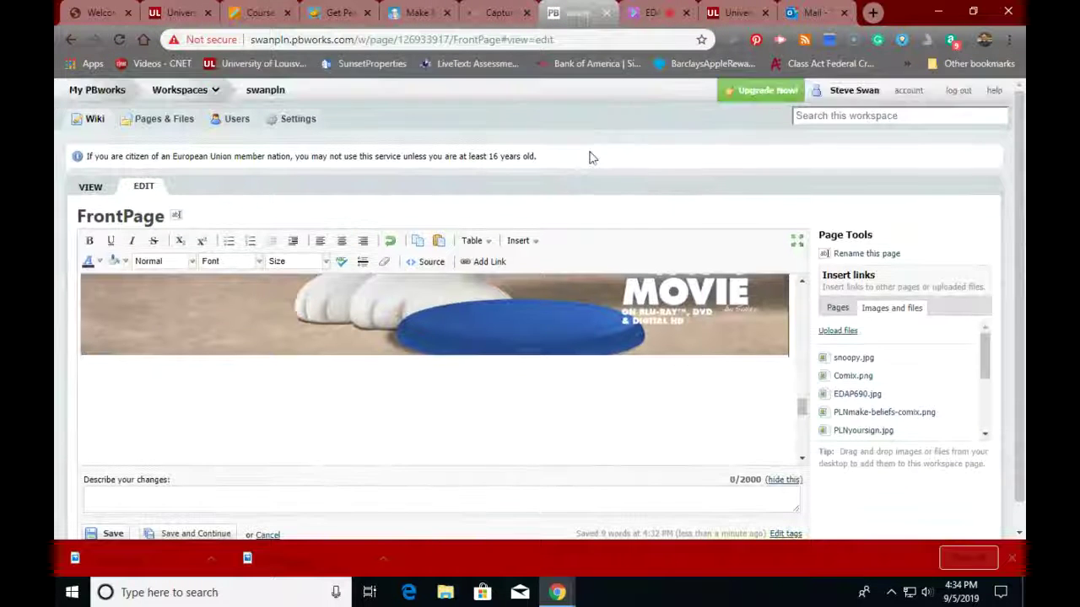
scroll(594, 157, "up", 1)
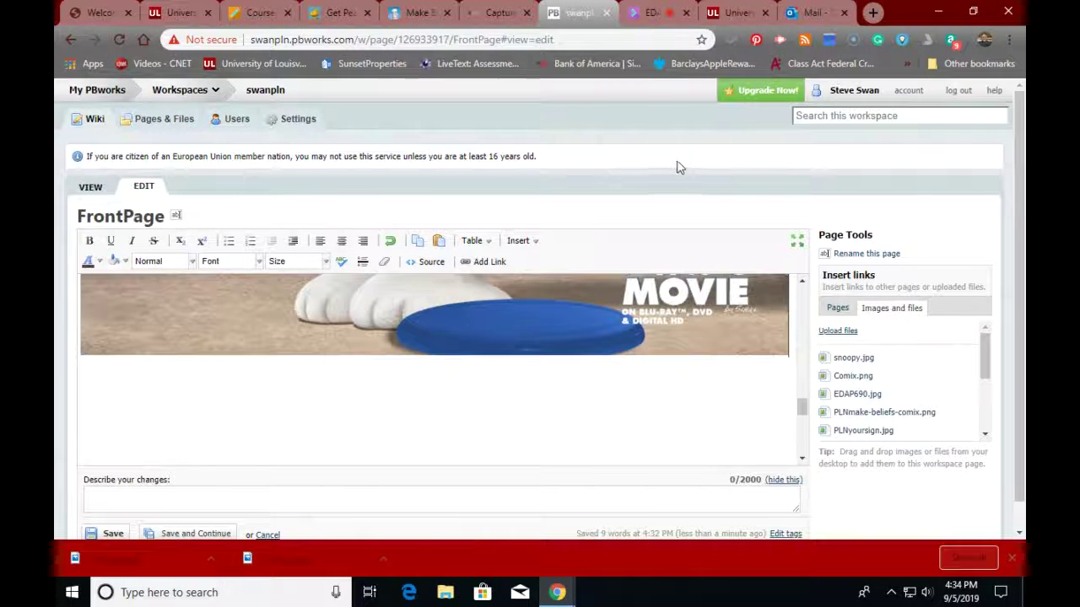
left_click(958, 91)
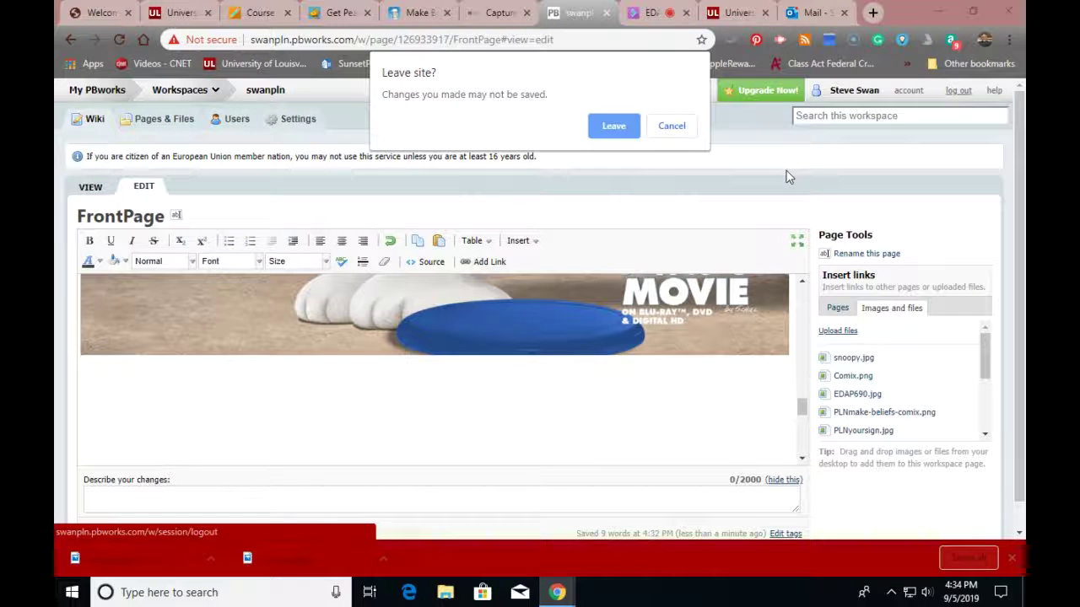
left_click(618, 127)
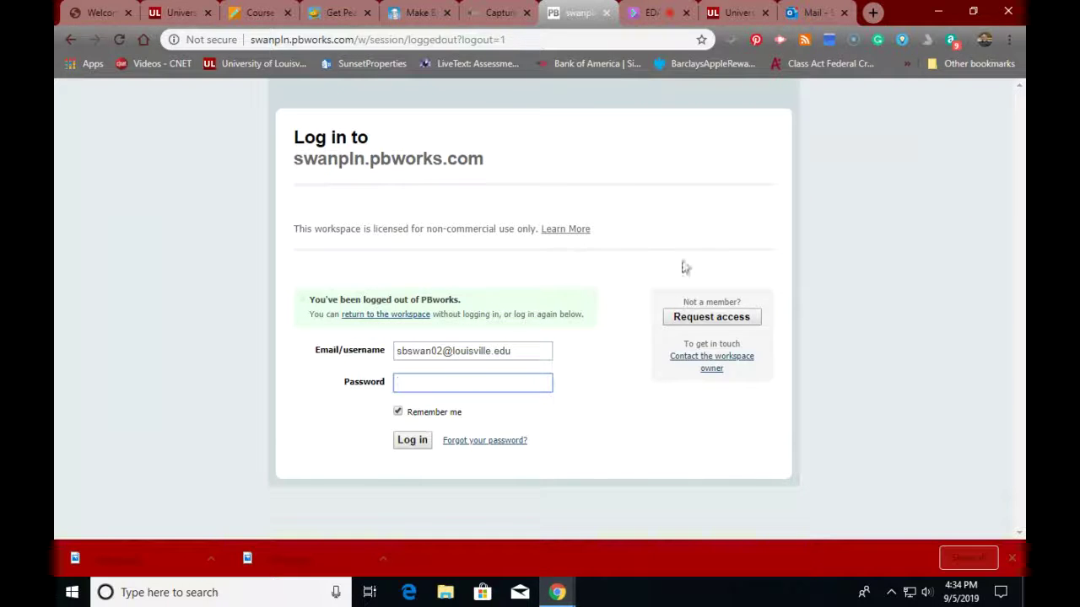
Step: Go to pbworks.com and bring up the free Get Started product options
left_click(512, 39)
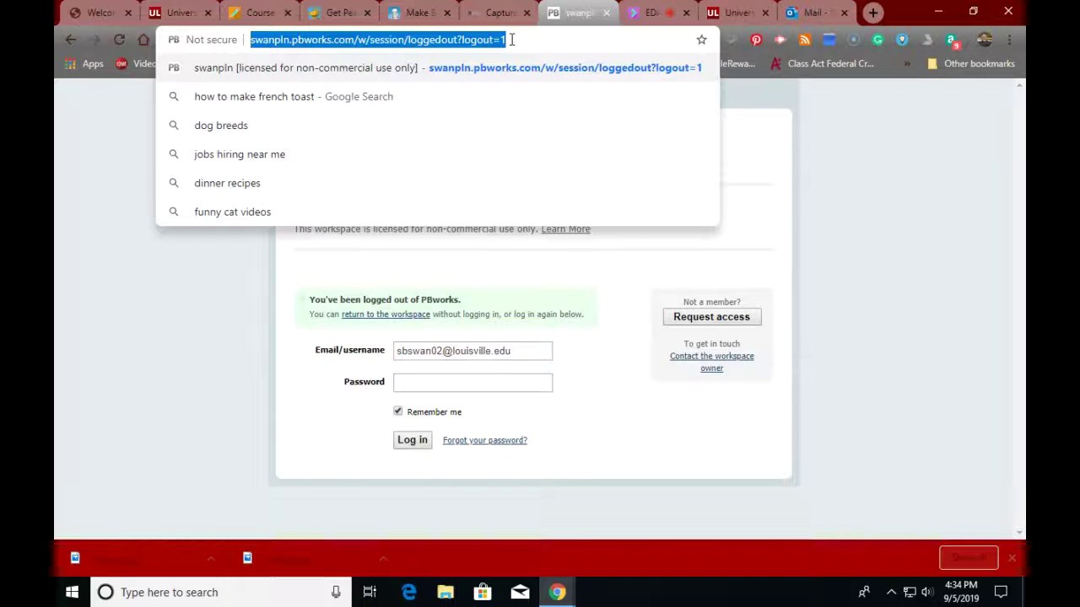
type("pbwo")
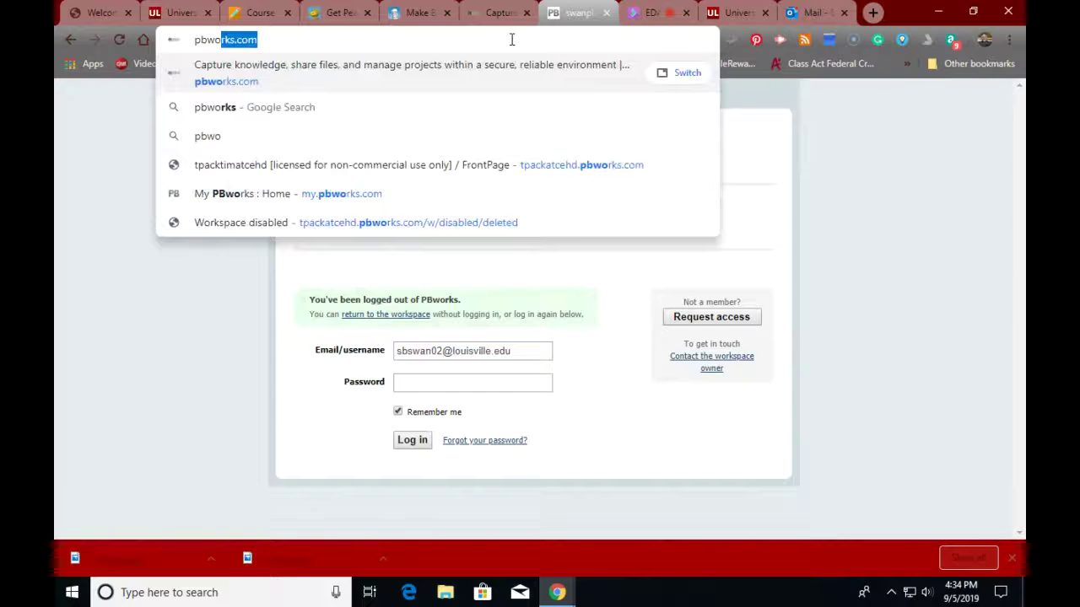
type("rks.com")
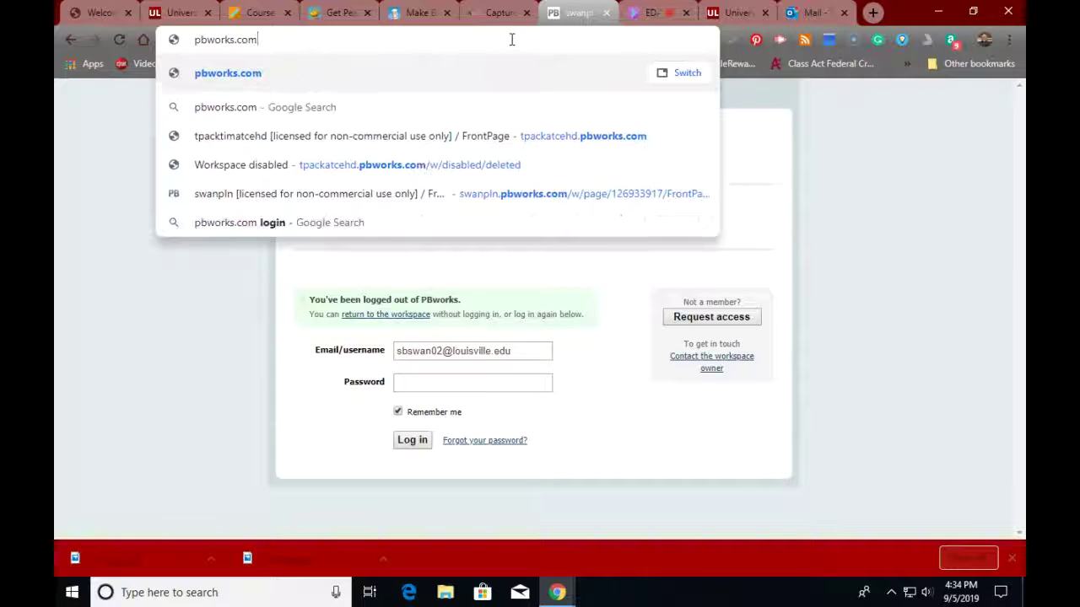
key("Return")
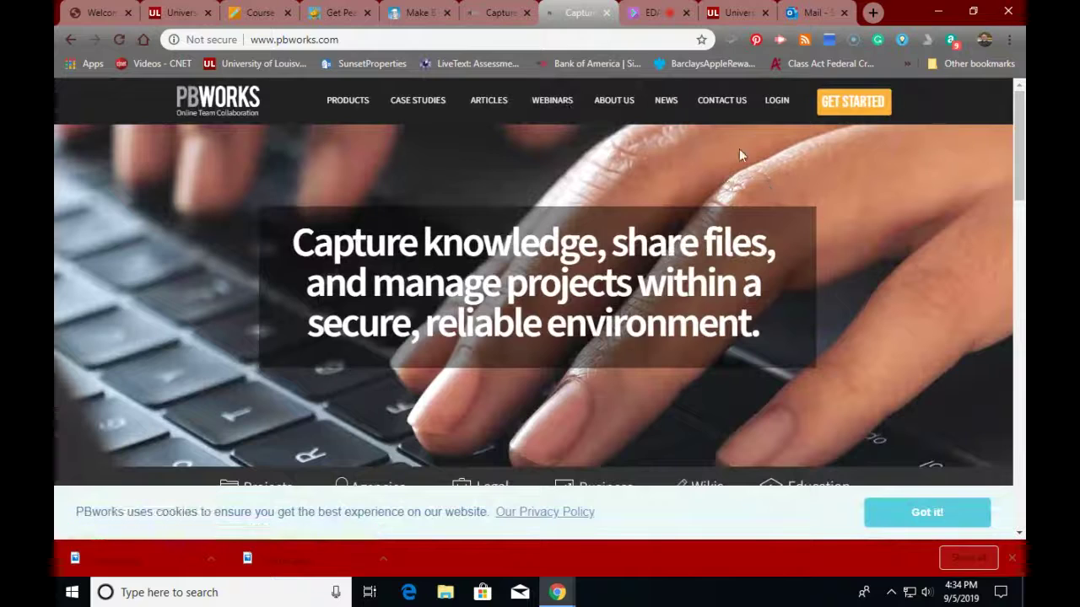
left_click(869, 105)
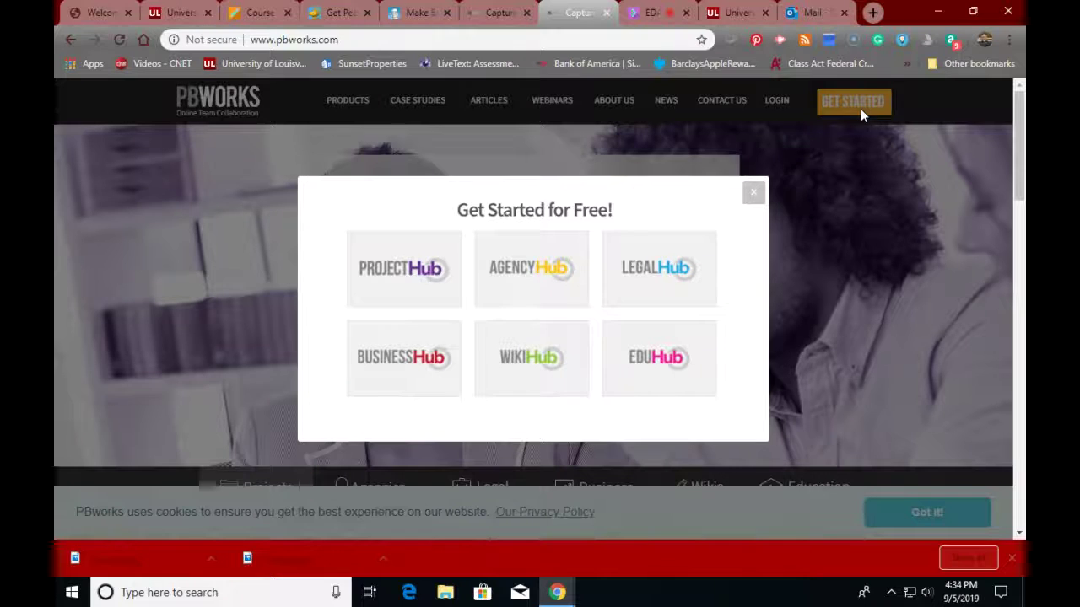
Step: Choose the EduHub product and select the free Basic plan
left_click(667, 363)
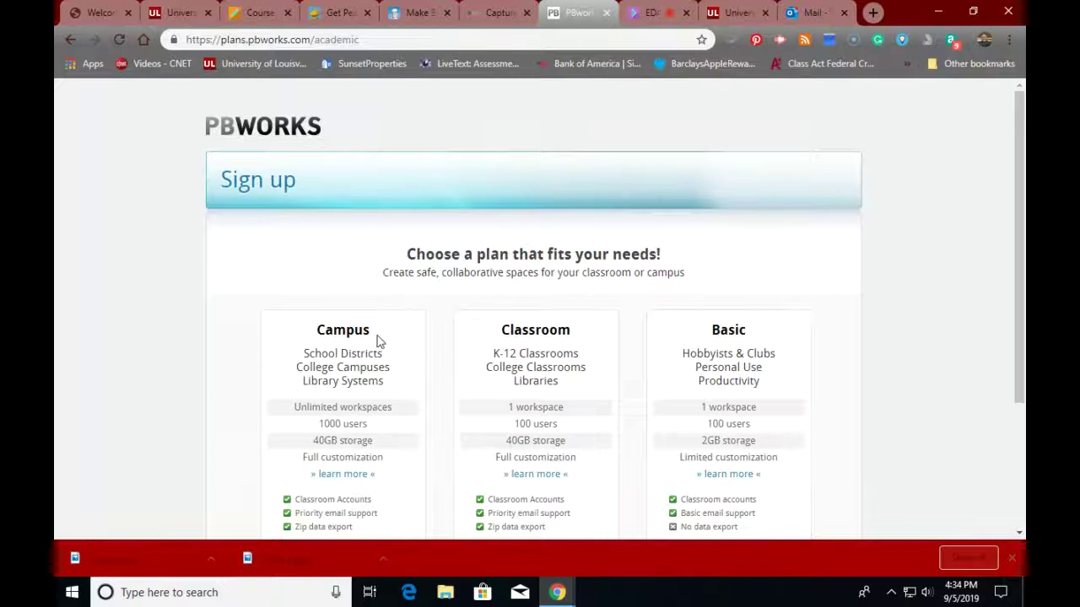
scroll(388, 344, "down", 1)
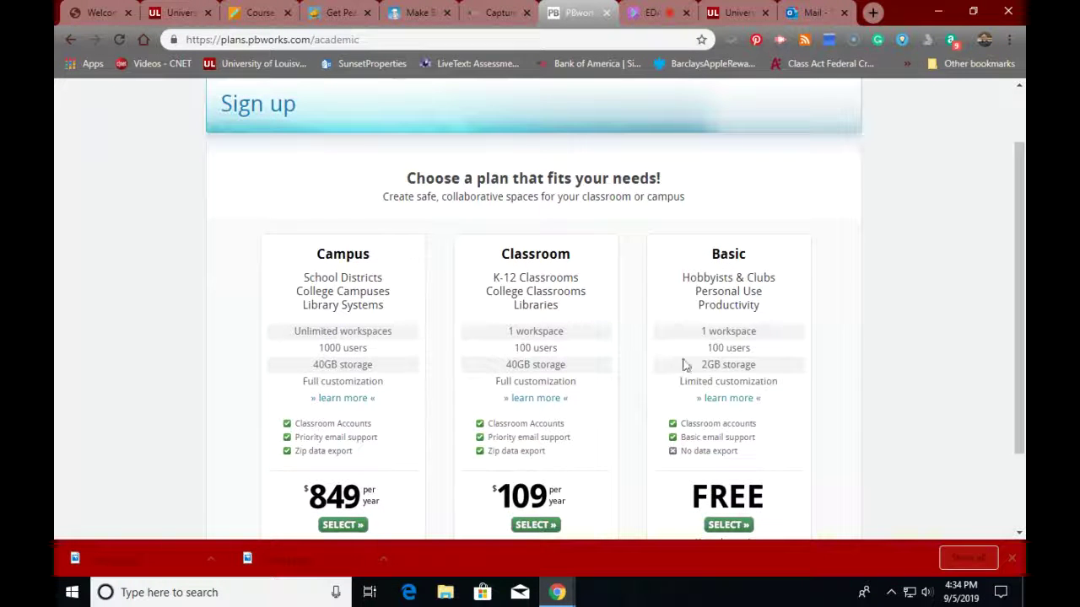
scroll(725, 277, "down", 1)
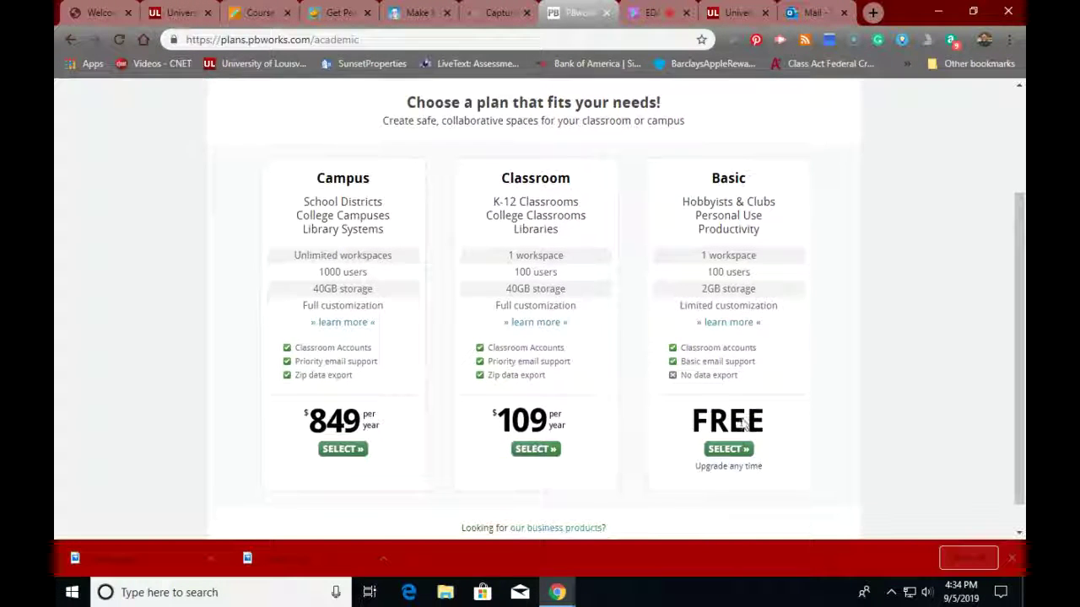
left_click(731, 456)
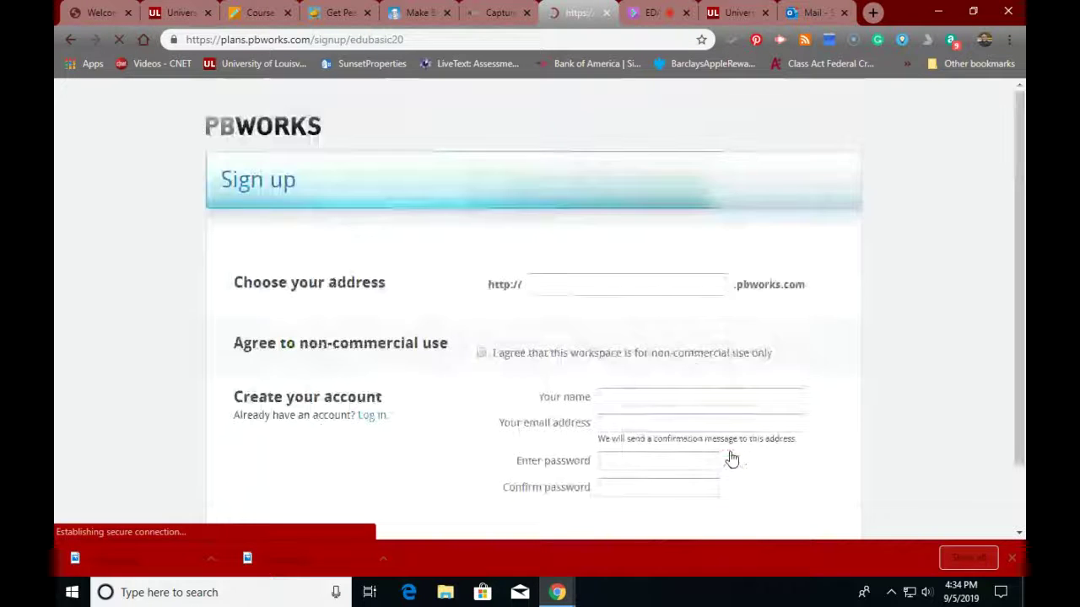
left_click(578, 288)
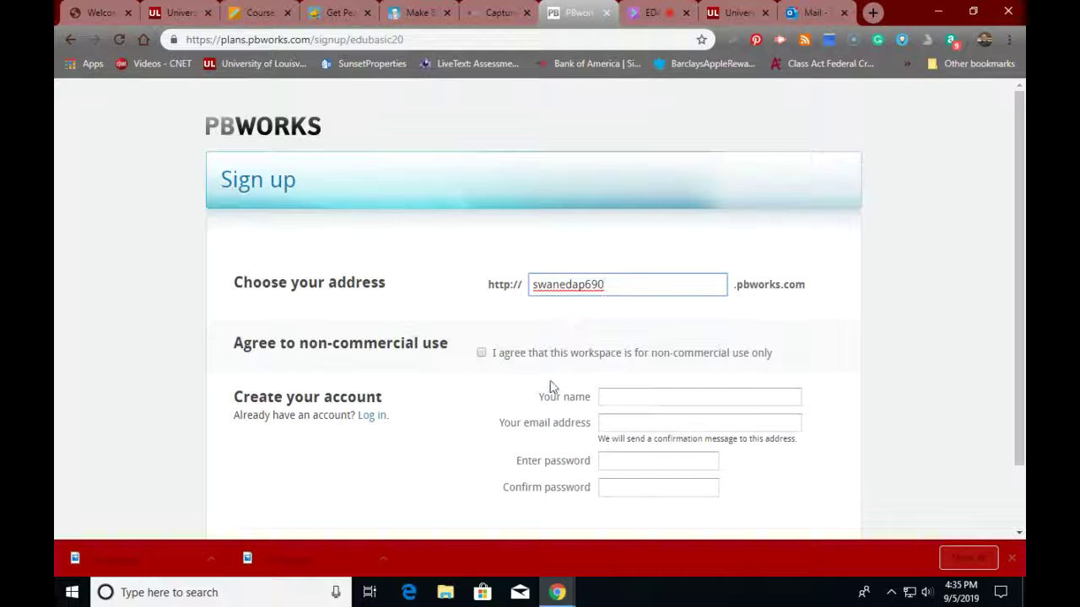
left_click(481, 354)
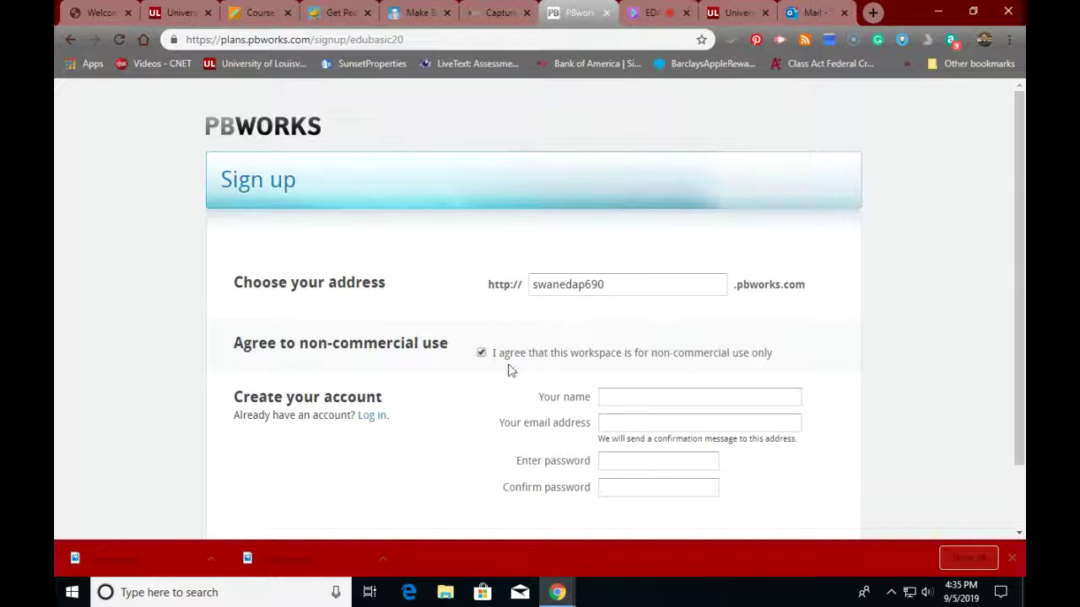
left_click(633, 393)
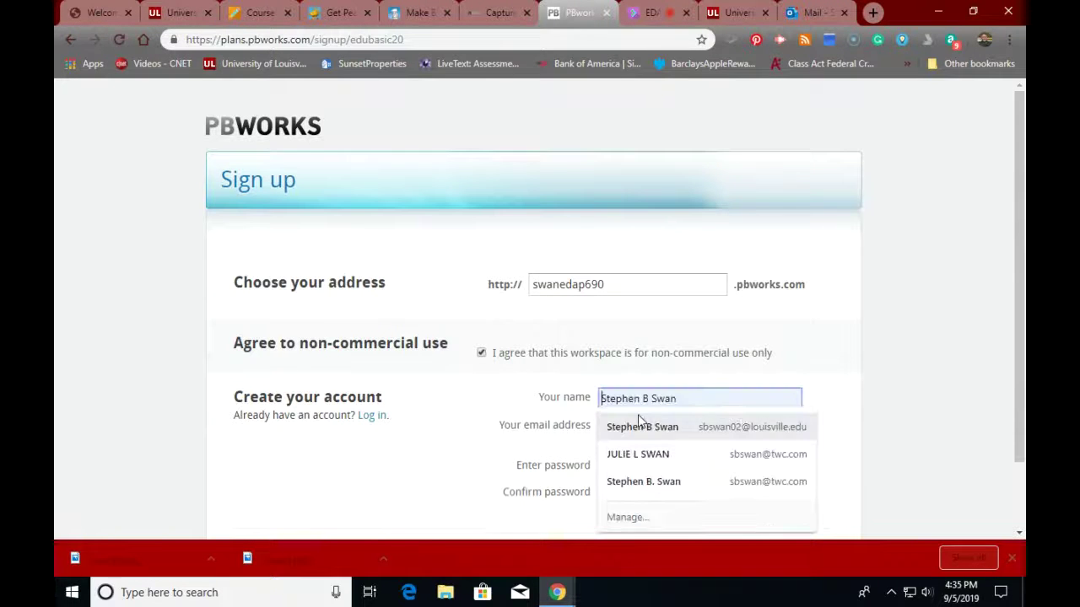
left_click(635, 425)
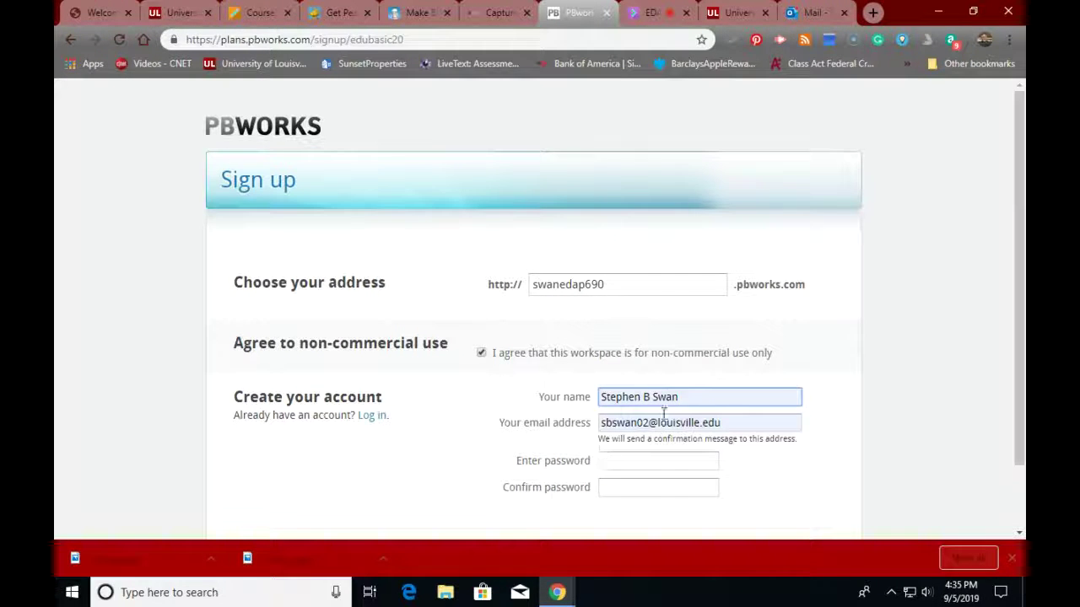
Step: Enter an account password, repeat it in the confirmation field, and submit the sign-up form
left_click(637, 460)
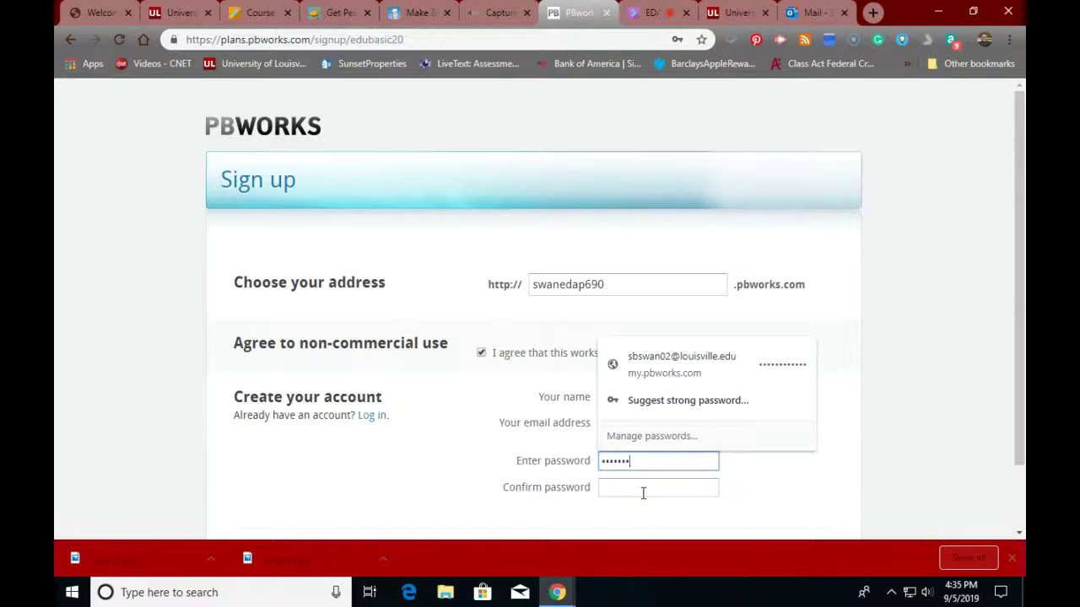
left_click(643, 489)
type("••")
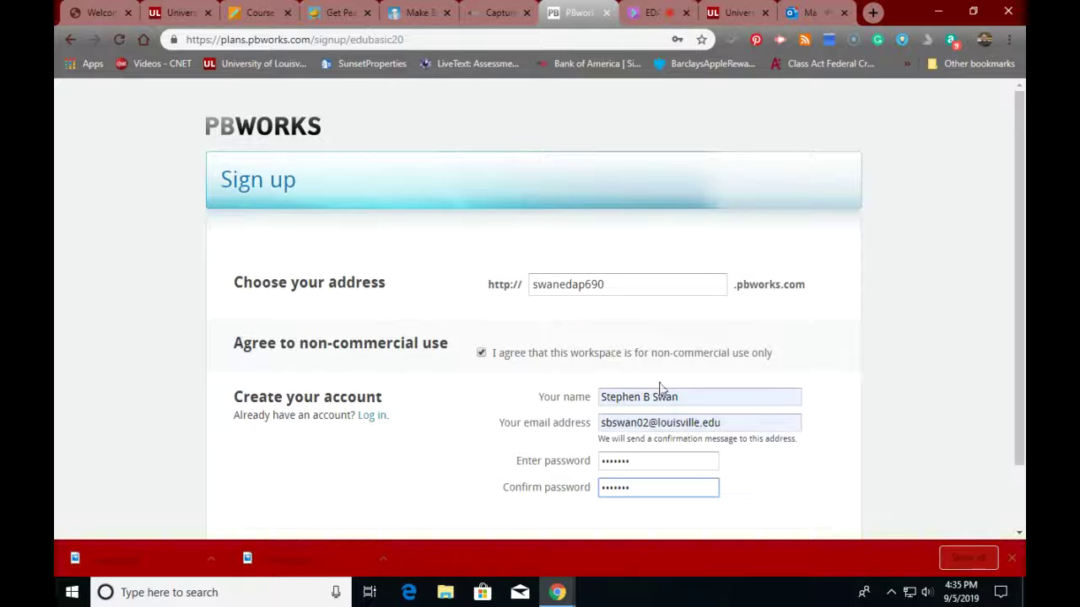
scroll(660, 386, "down", 1)
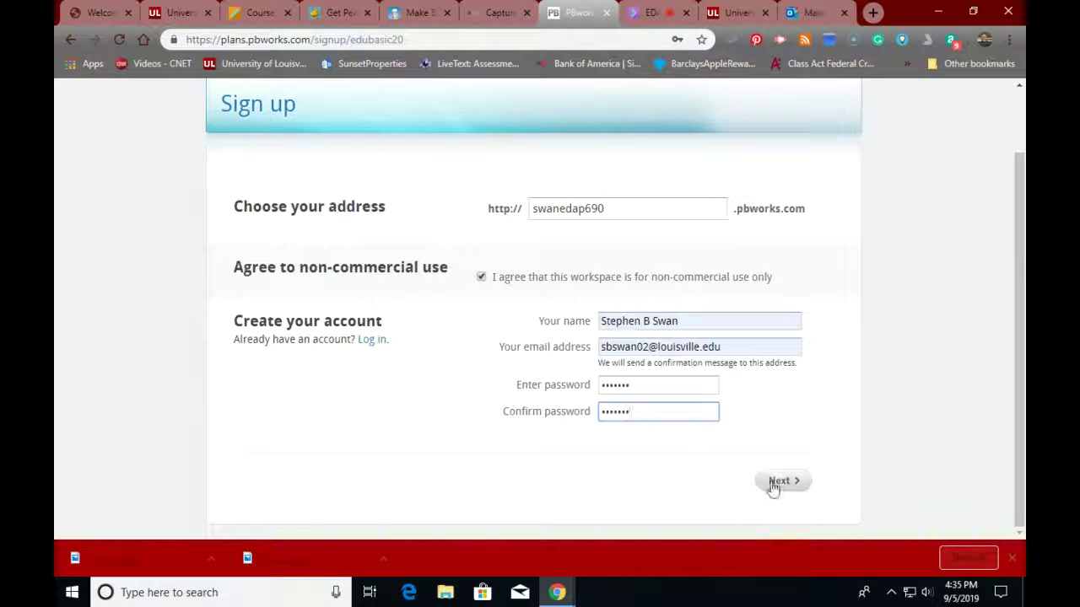
left_click(771, 482)
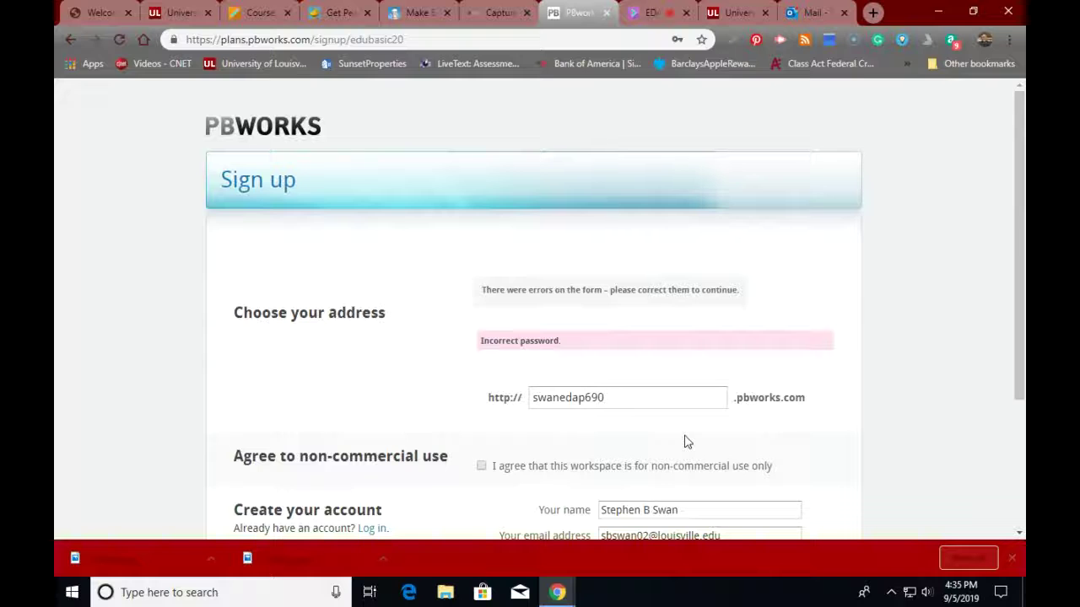
Step: Try the browser's saved account password in the Enter password field, and clear the field
scroll(685, 440, "down", 1)
scroll(685, 441, "down", 2)
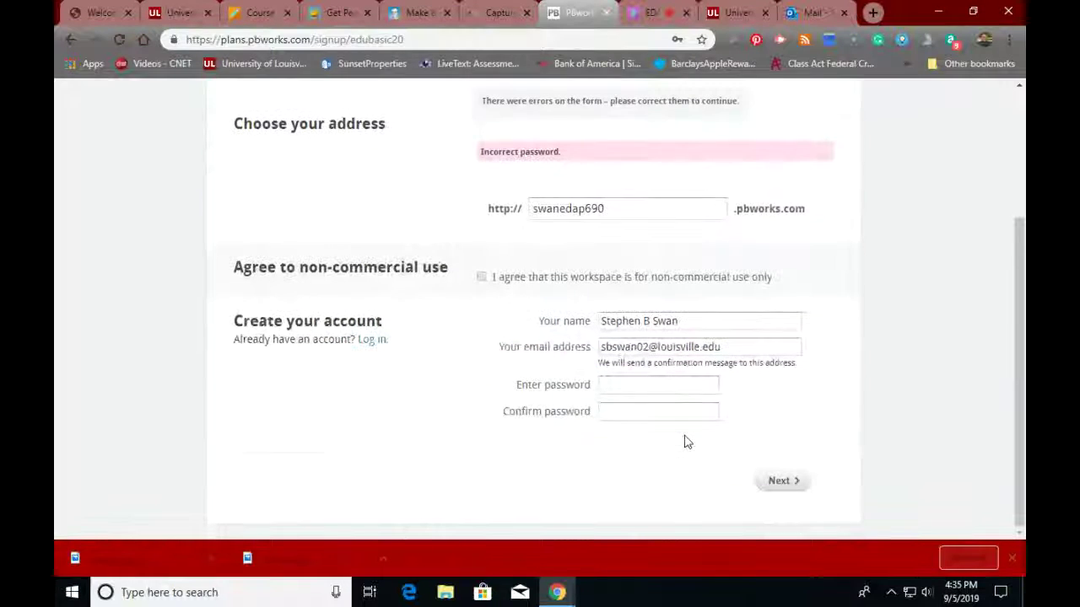
left_click(624, 388)
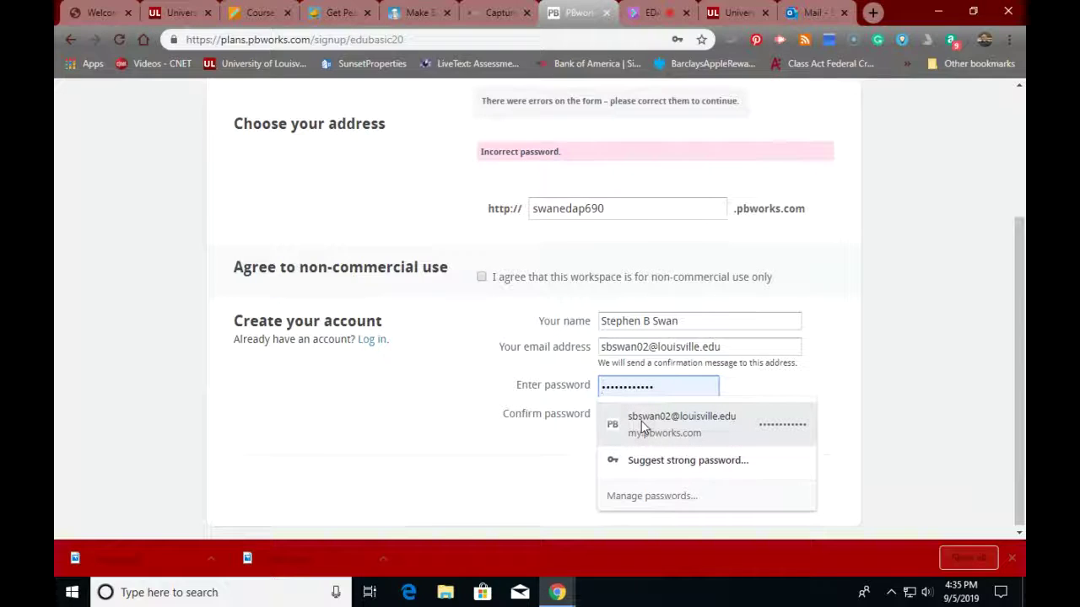
left_click(641, 427)
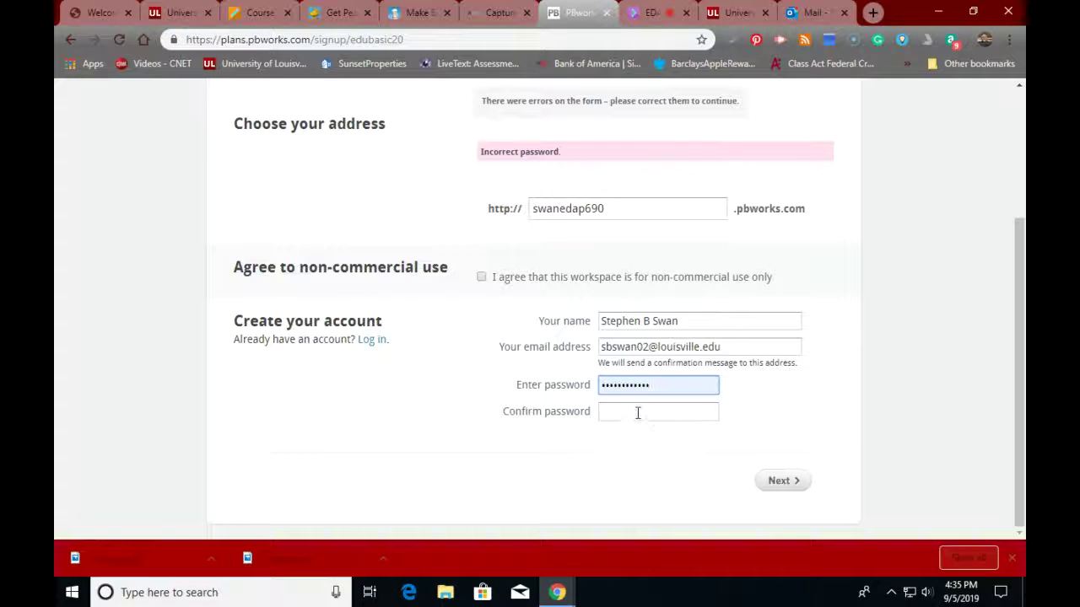
left_click(637, 412)
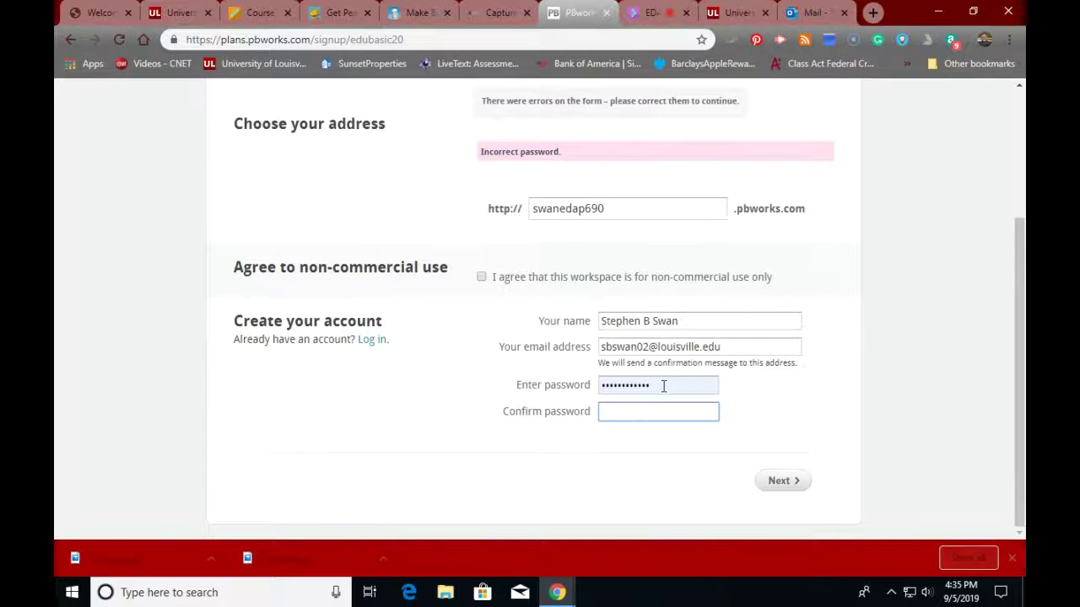
double_click(664, 385)
key("BackSpace")
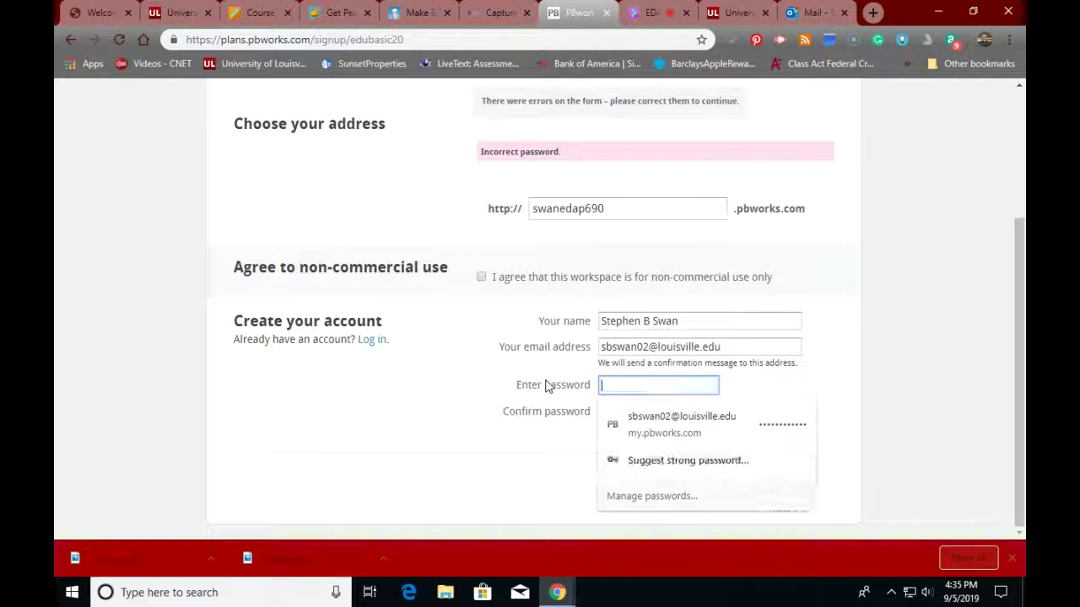
Step: Enter the account password manually in both the password and confirmation fields and resubmit the sign-up form
type("•")
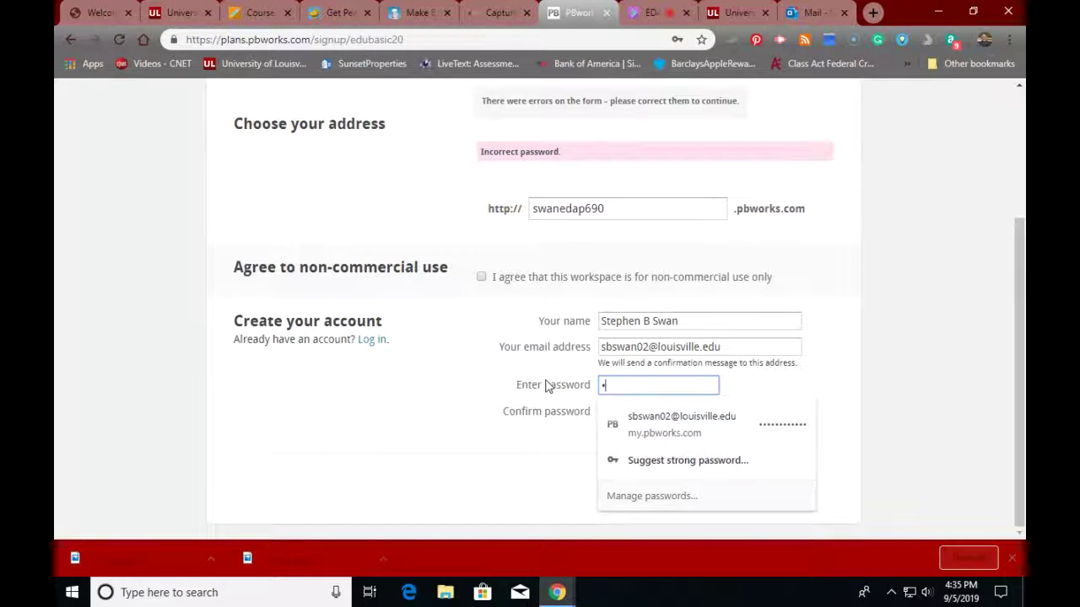
type("••••••")
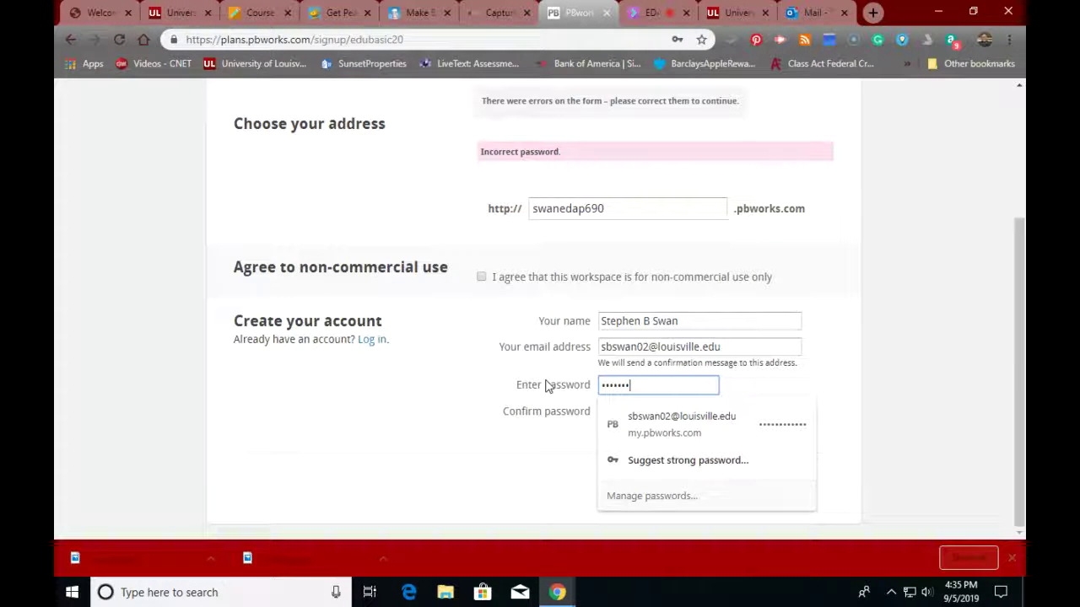
type("••")
left_click(470, 480)
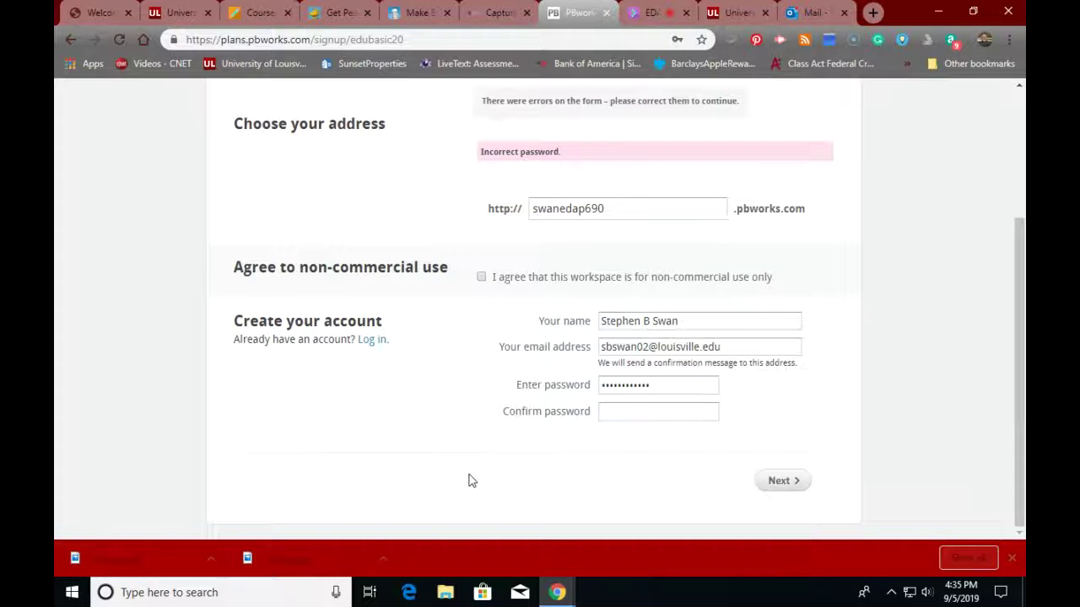
left_click(635, 417)
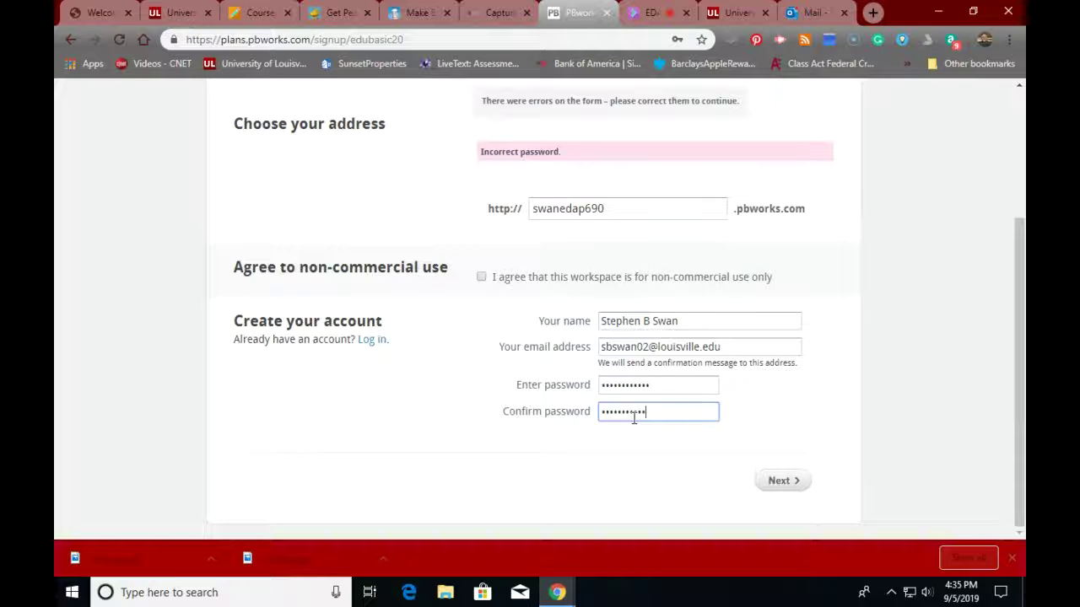
left_click(777, 488)
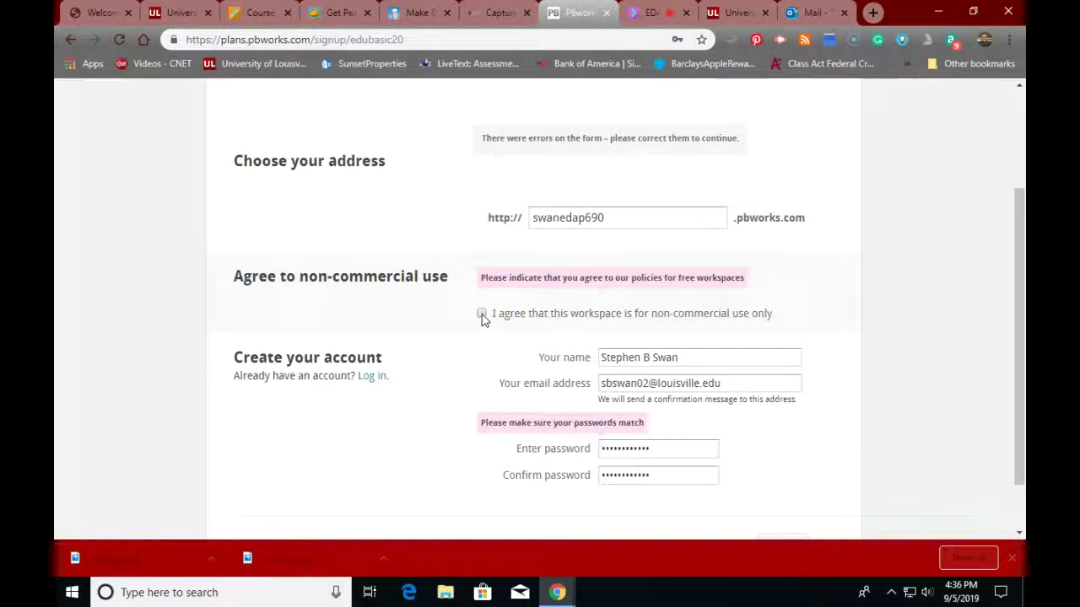
Step: Agree to non-commercial use, re-enter the account password in the confirmation field, and resubmit the sign-up form
scroll(502, 385, "down", 1)
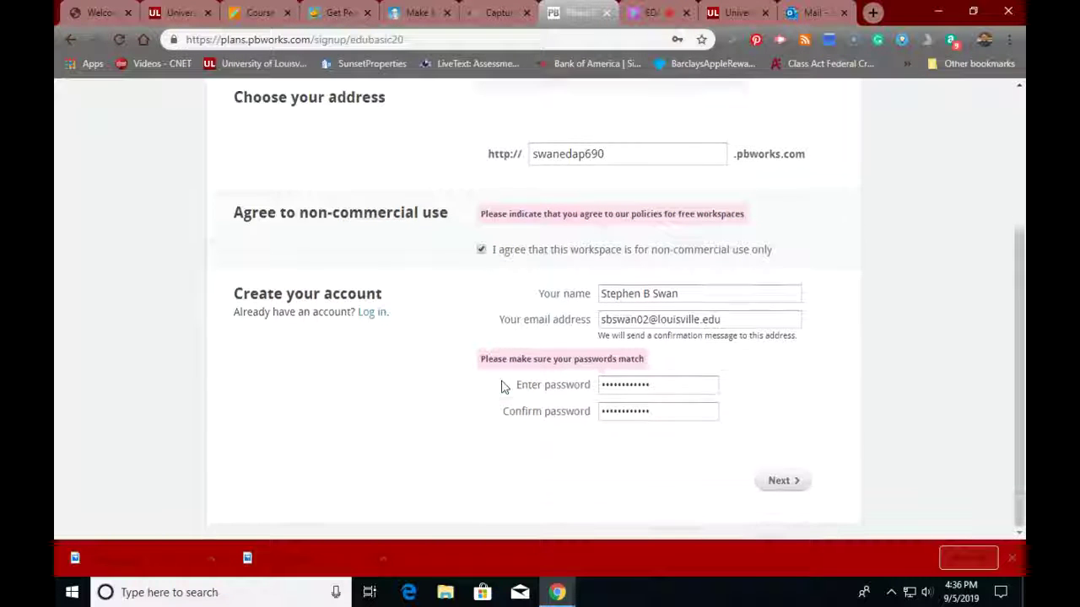
left_click(787, 487)
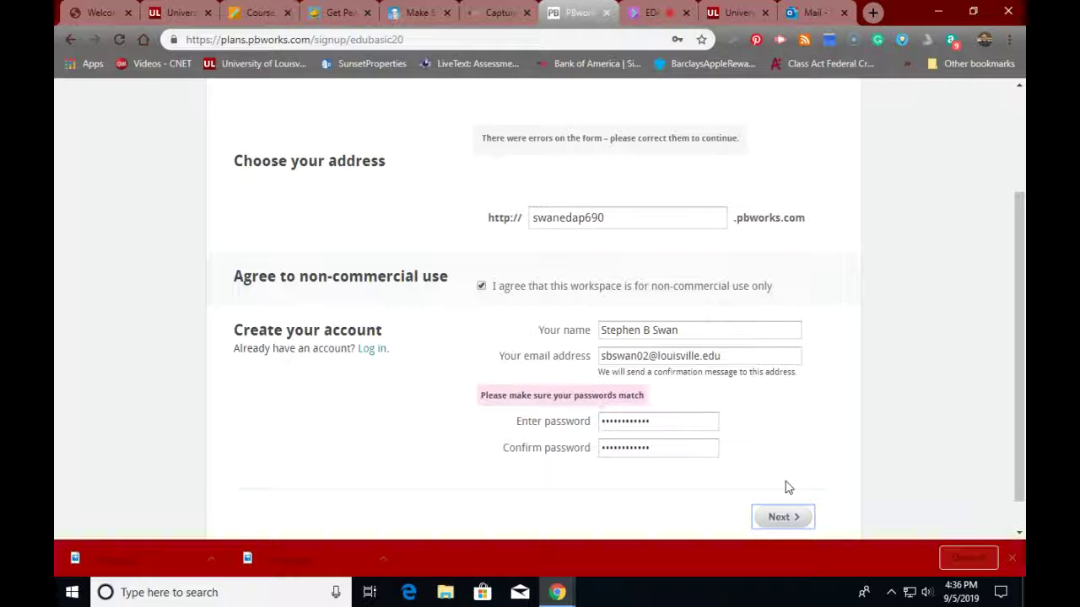
left_click_drag(662, 444, 540, 443)
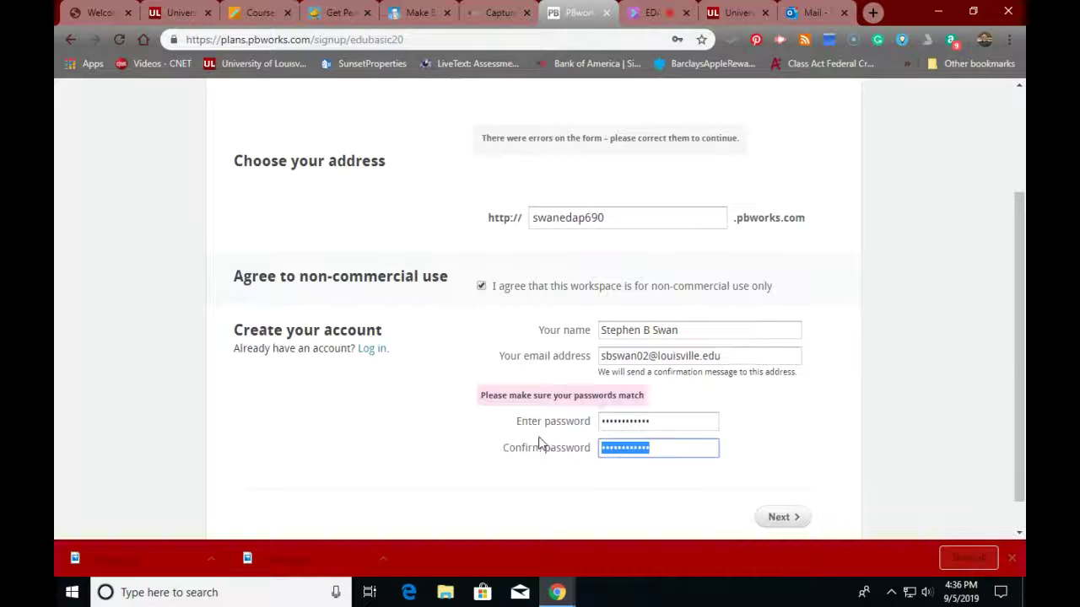
key("BackSpace")
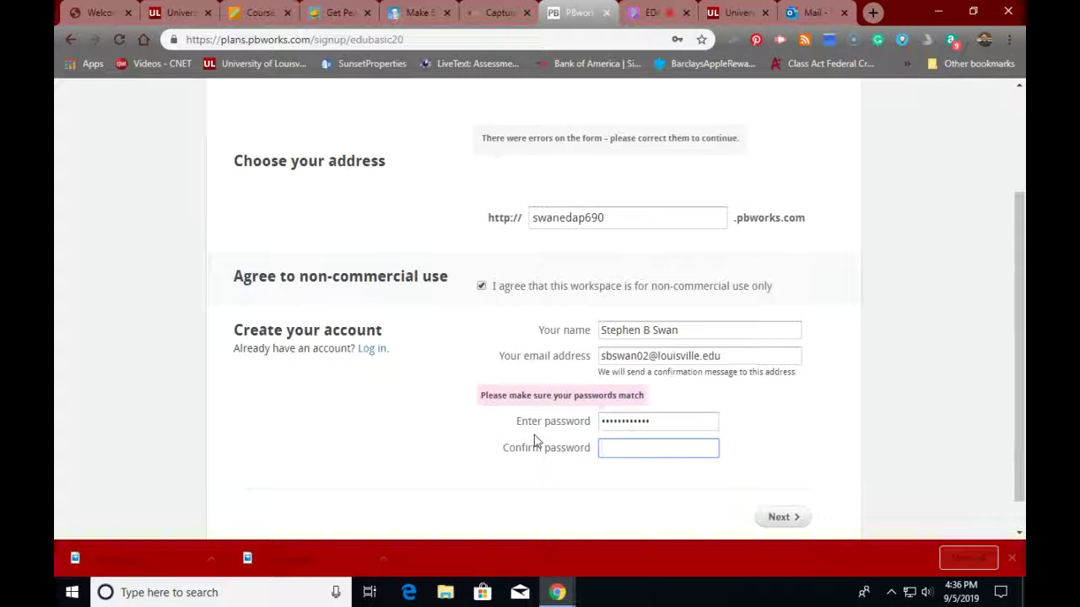
type("•••")
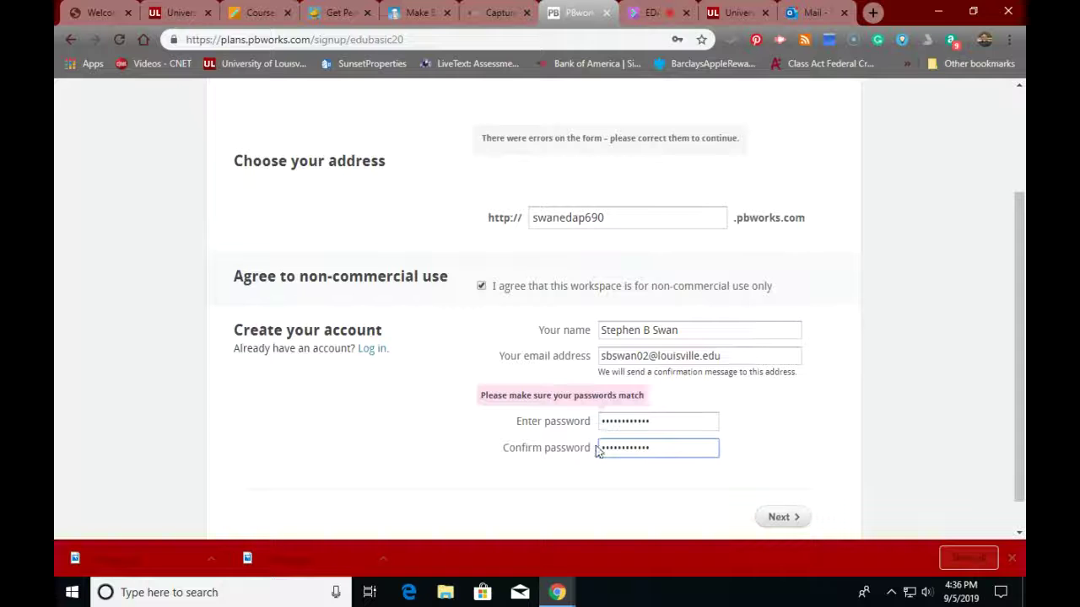
left_click(775, 516)
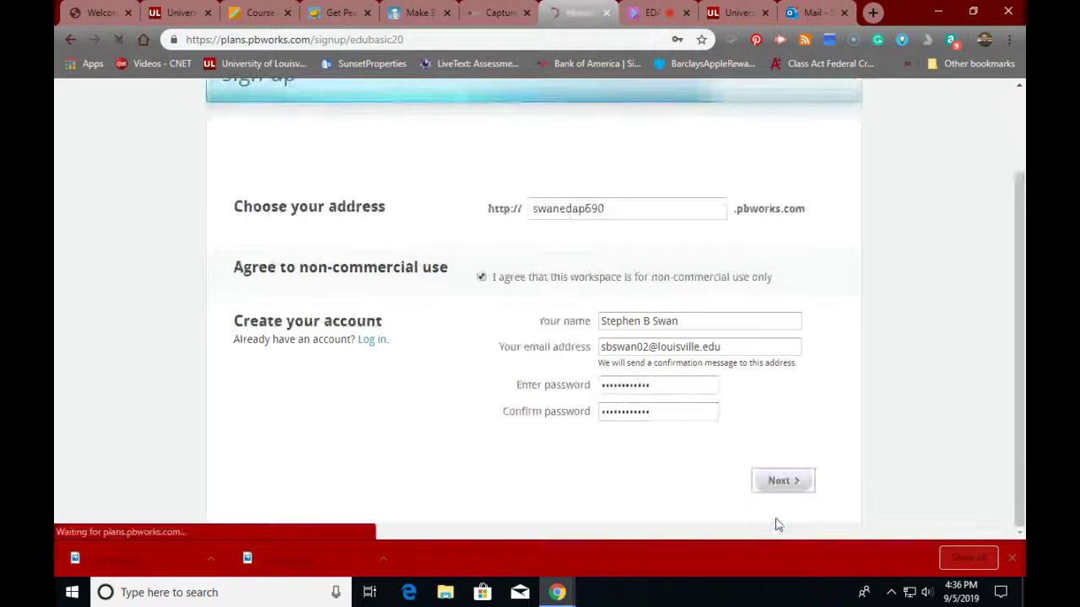
Step: Accept the non-commercial use agreement again on the returned sign-up form
scroll(518, 354, "down", 1)
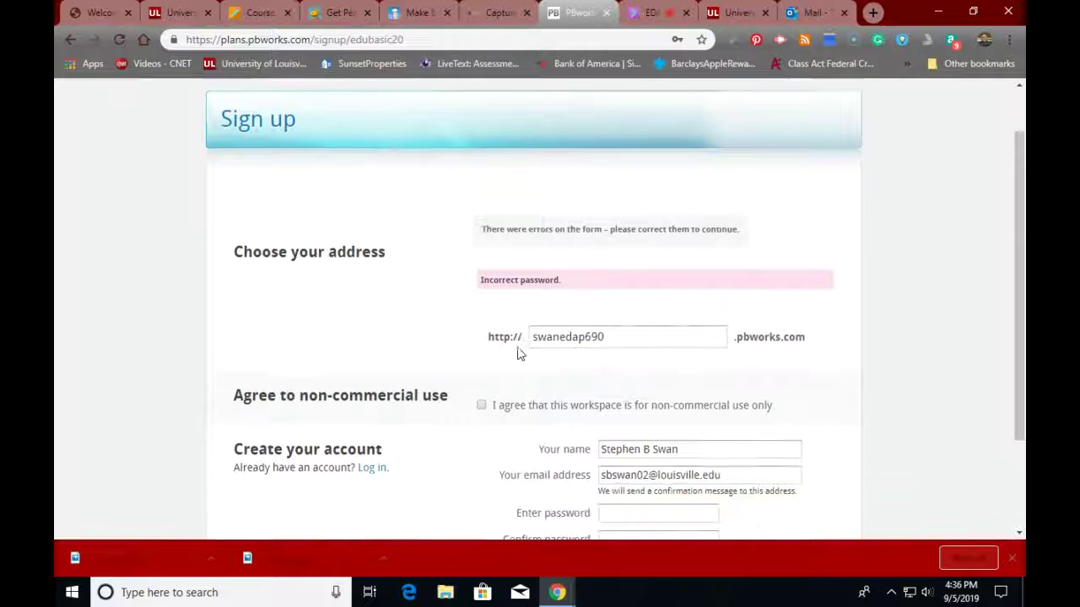
left_click(482, 390)
scroll(486, 393, "down", 2)
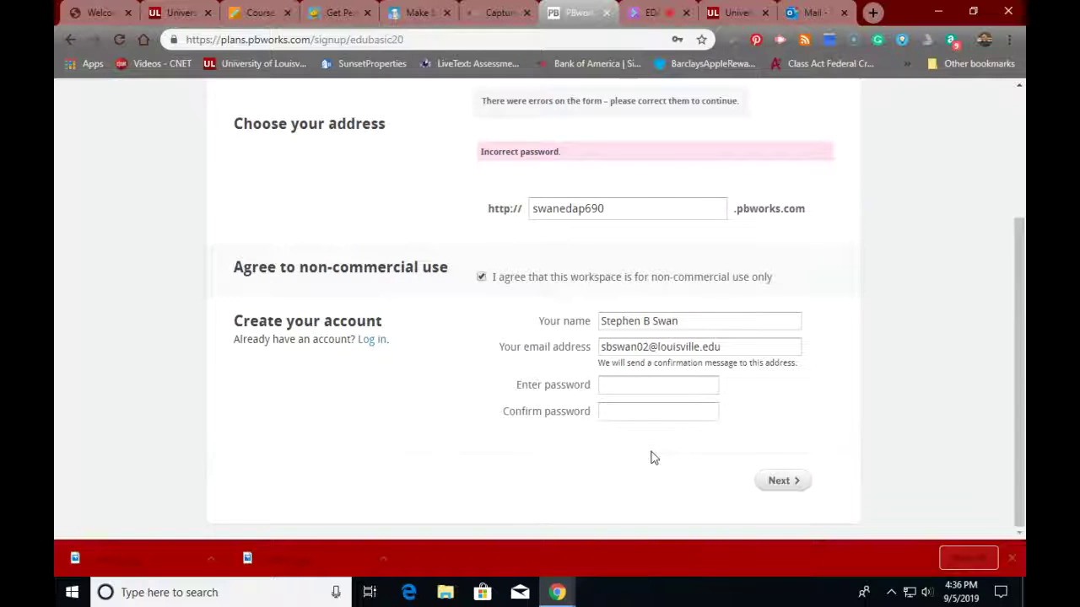
scroll(651, 458, "up", 3)
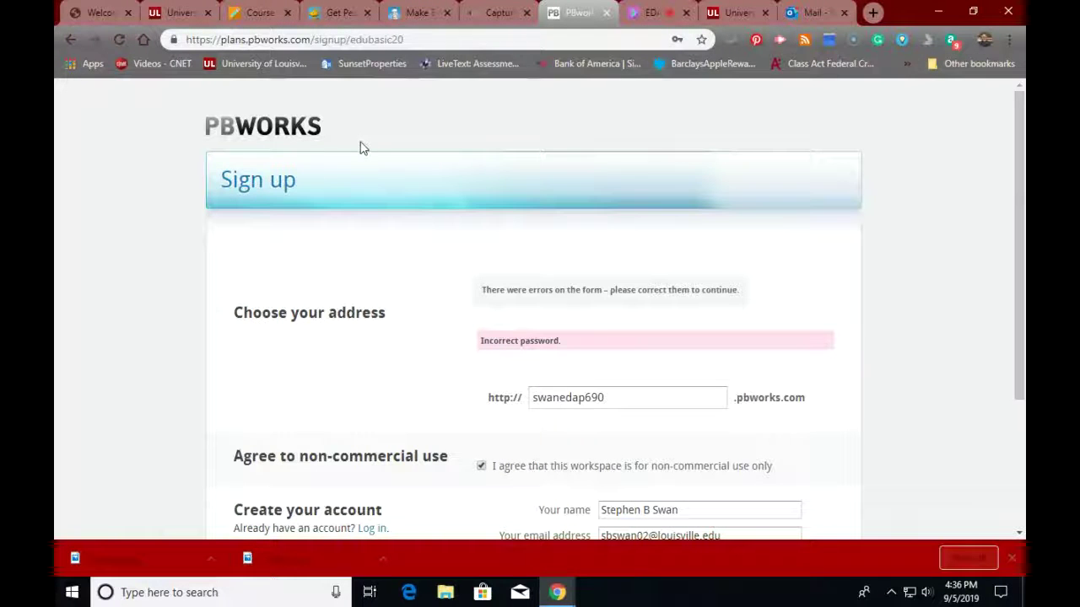
Step: Return to the PBworks home page and log in to My PBworks with the saved account credentials
left_click(227, 137)
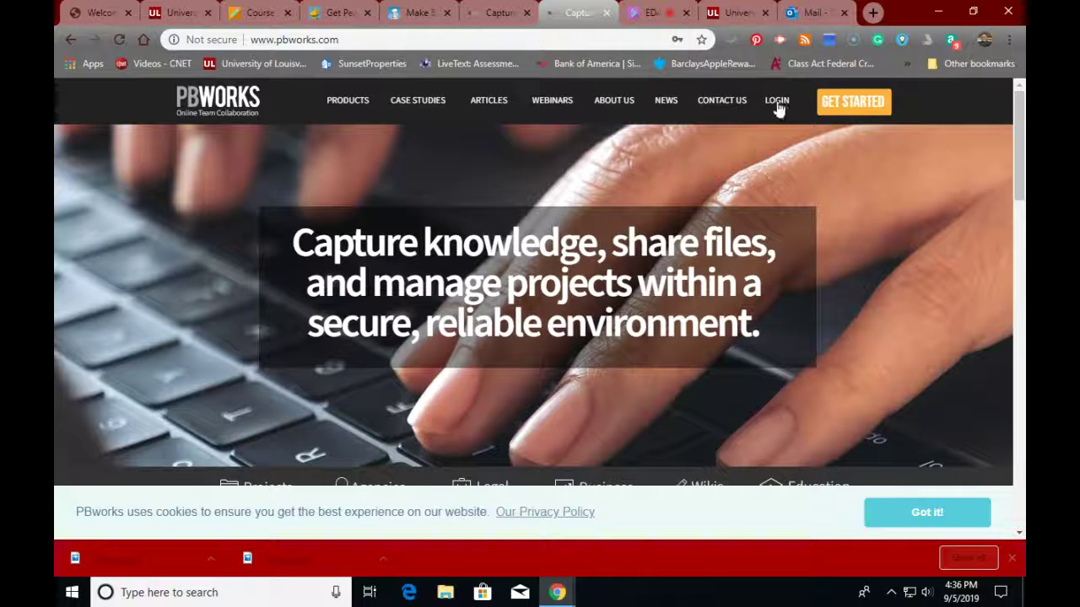
left_click(773, 101)
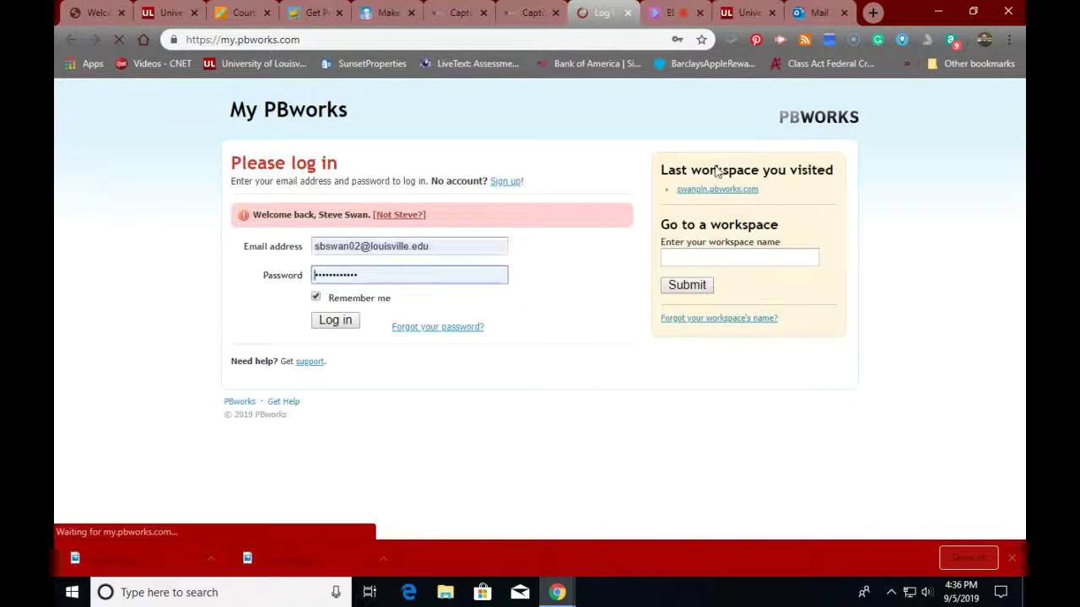
left_click(329, 322)
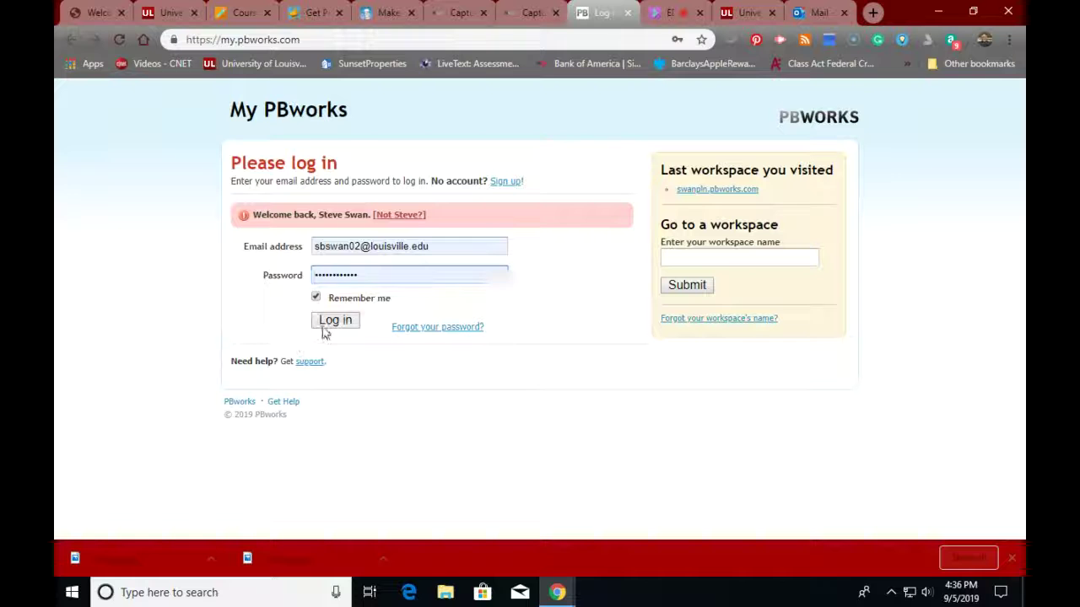
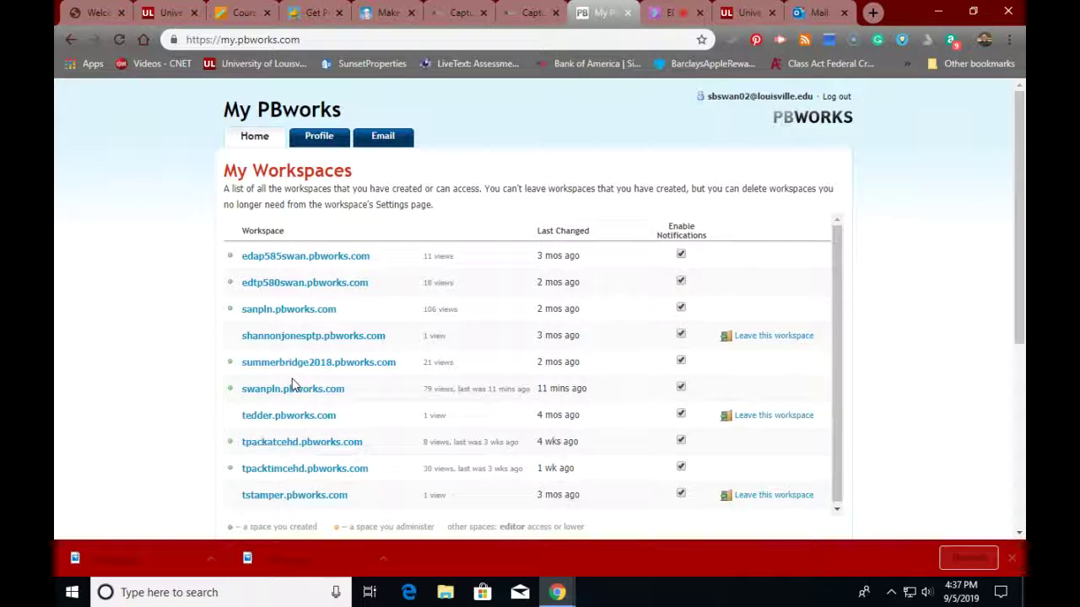
Step: Open the sanpln.pbworks.com workspace and look over the full contents of its FrontPage
left_click(292, 309)
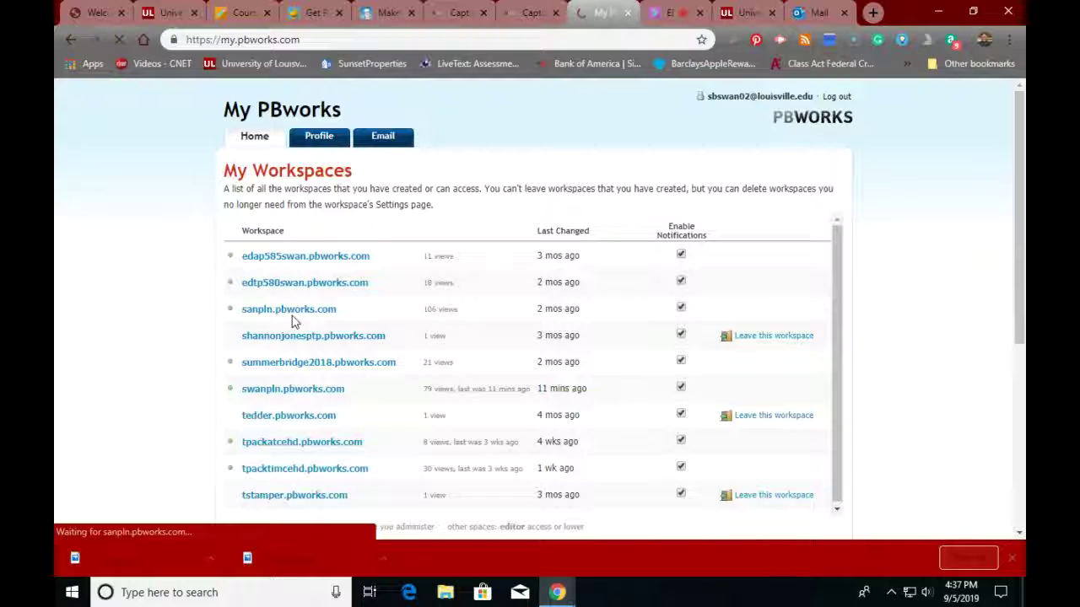
scroll(295, 369, "down", 5)
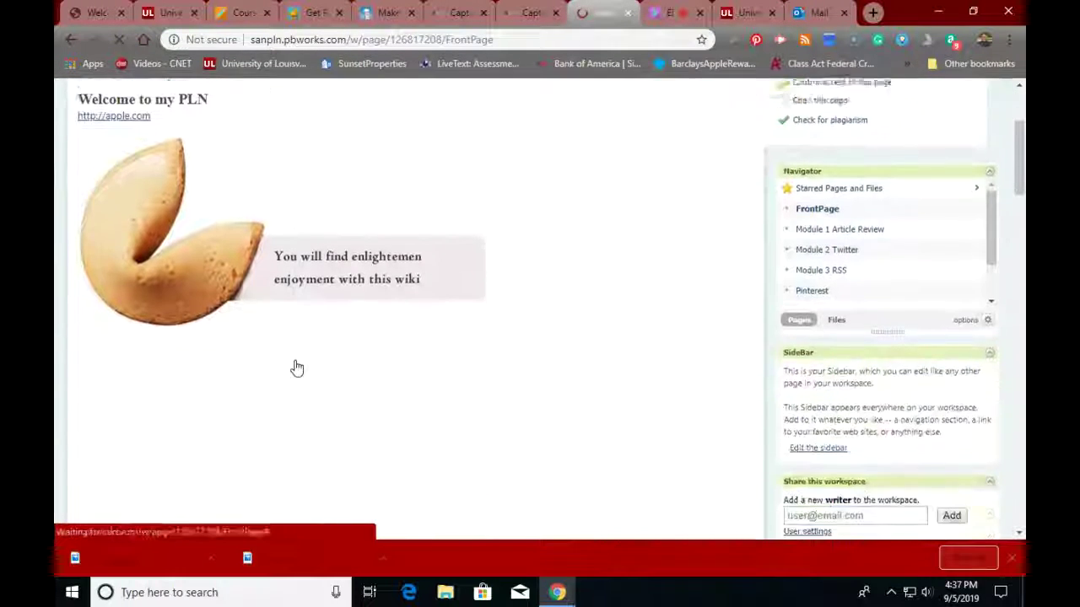
scroll(294, 367, "up", 10)
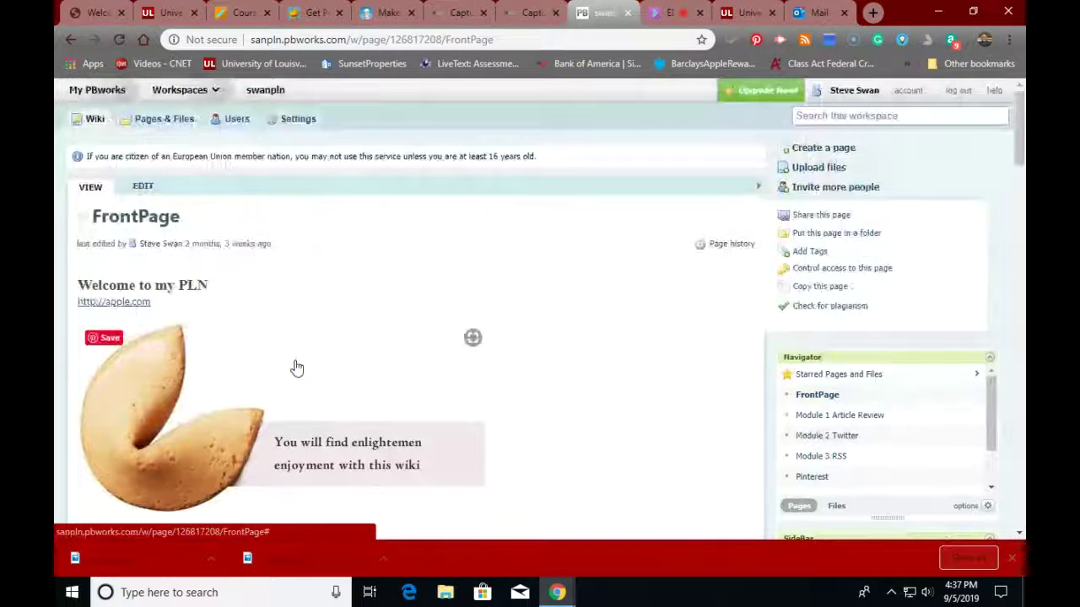
scroll(447, 208, "down", 10)
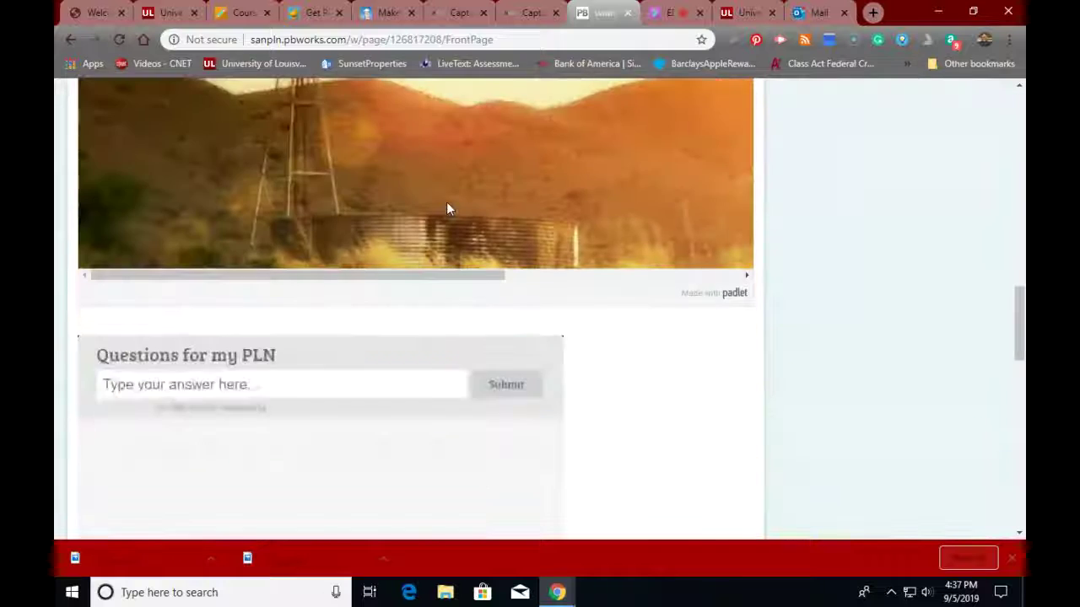
scroll(447, 209, "down", 5)
scroll(451, 216, "up", 15)
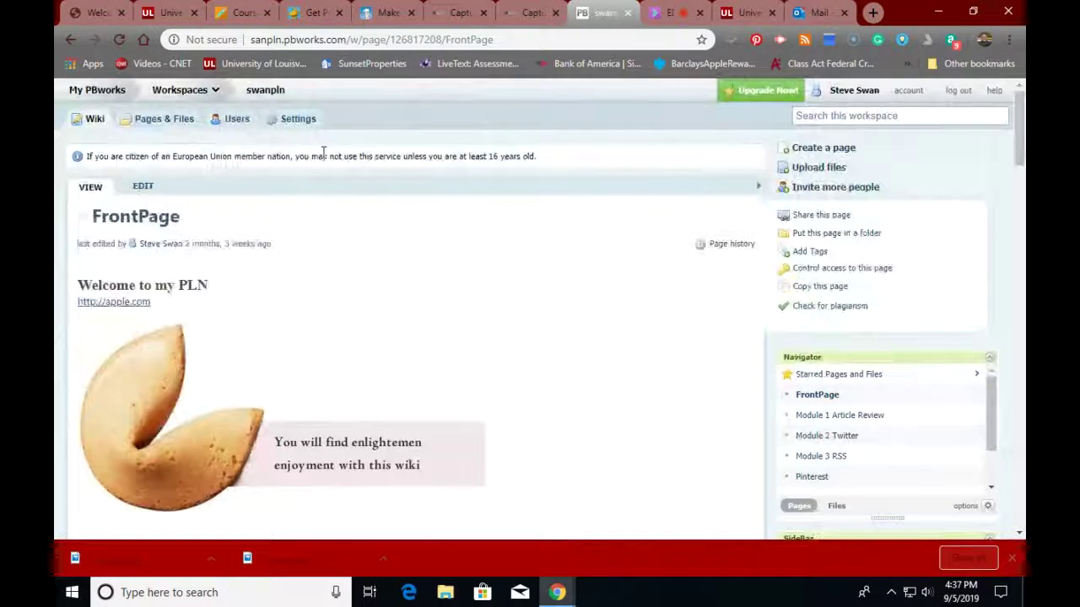
Step: Open the FrontPage for editing and look through its content to the end
left_click(143, 187)
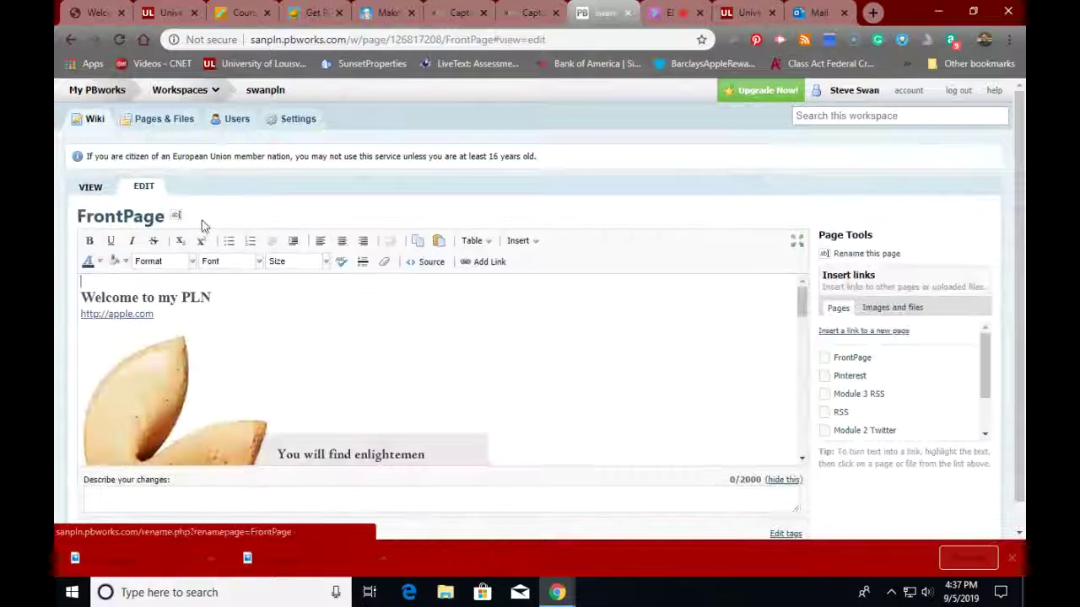
scroll(178, 213, "down", 1)
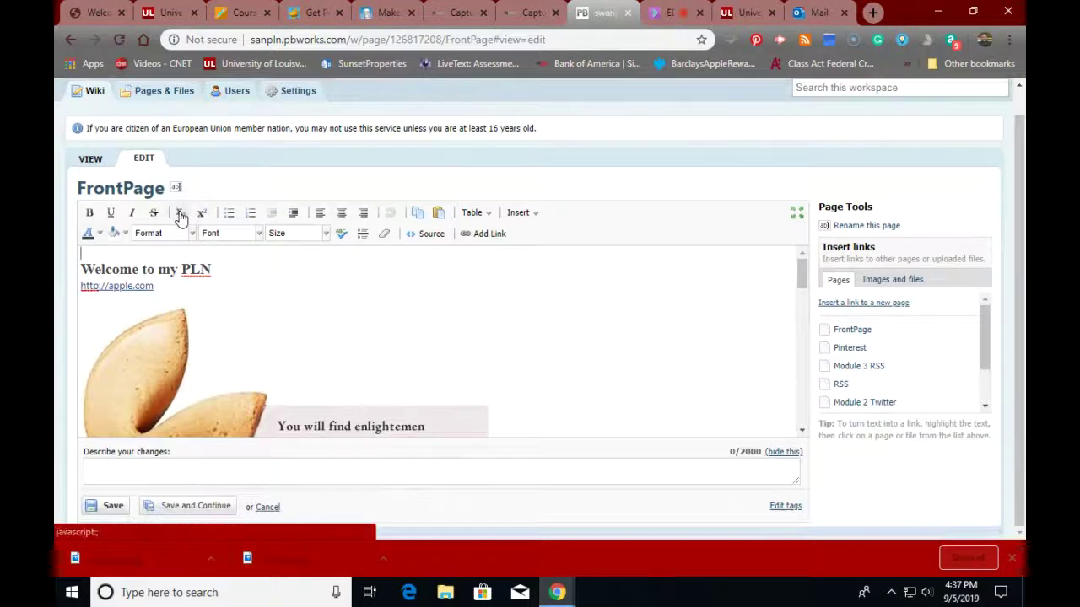
scroll(239, 260, "down", 2)
scroll(239, 260, "down", 5)
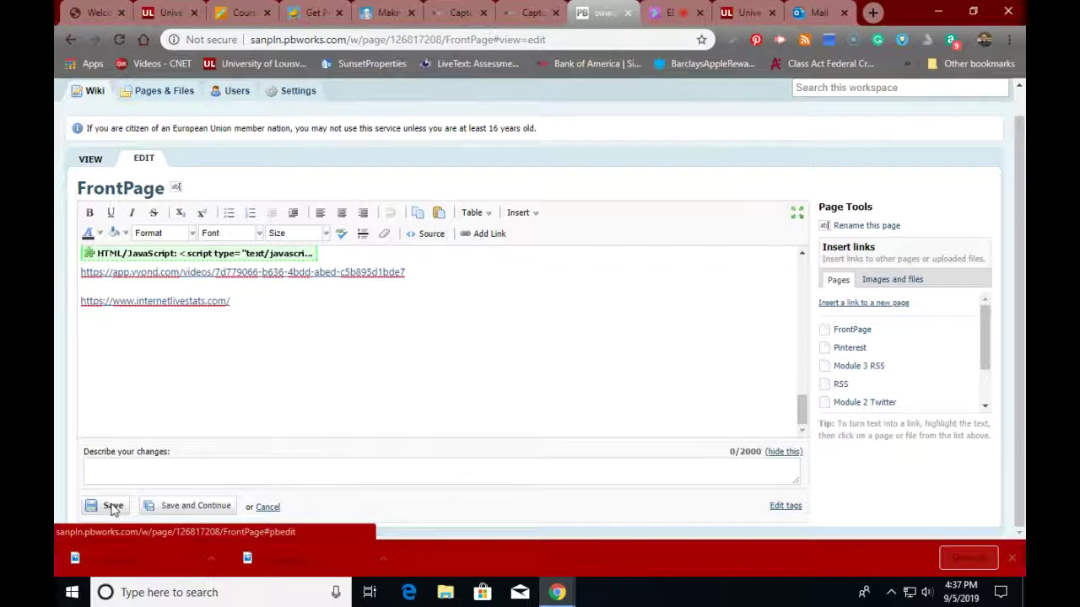
Step: Switch to the Blackboard course and review the Module 1: Multimedia Wiki Creation instructions
left_click(225, 13)
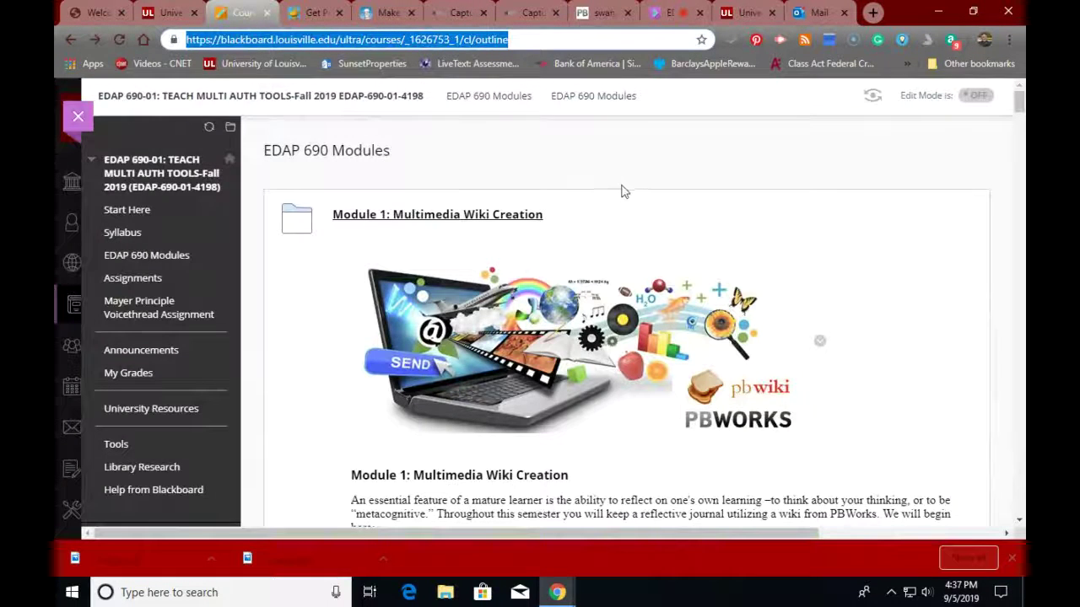
scroll(604, 279, "down", 3)
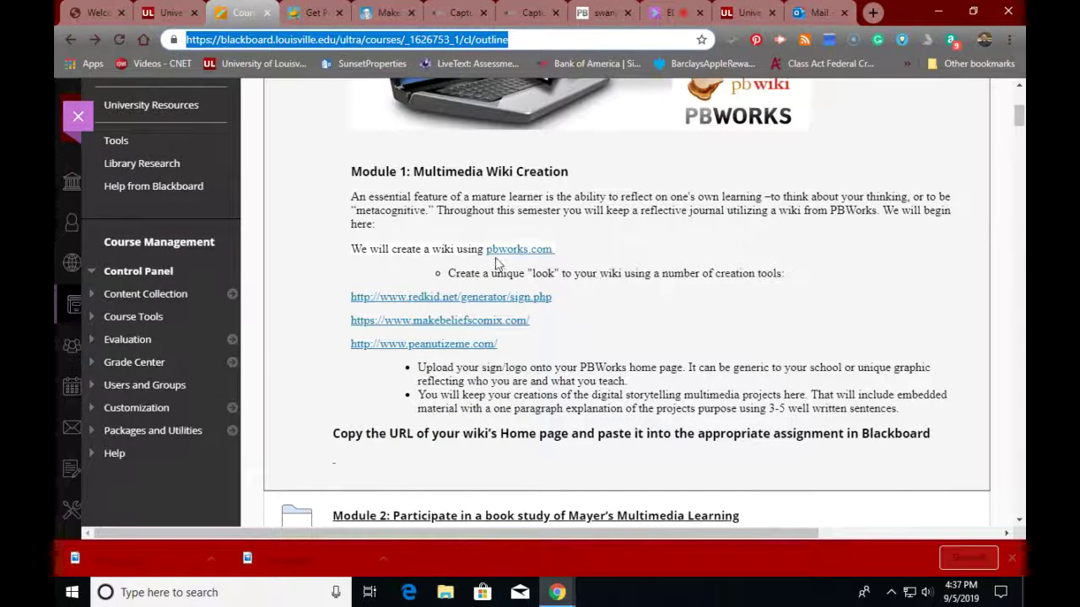
scroll(359, 297, "up", 4)
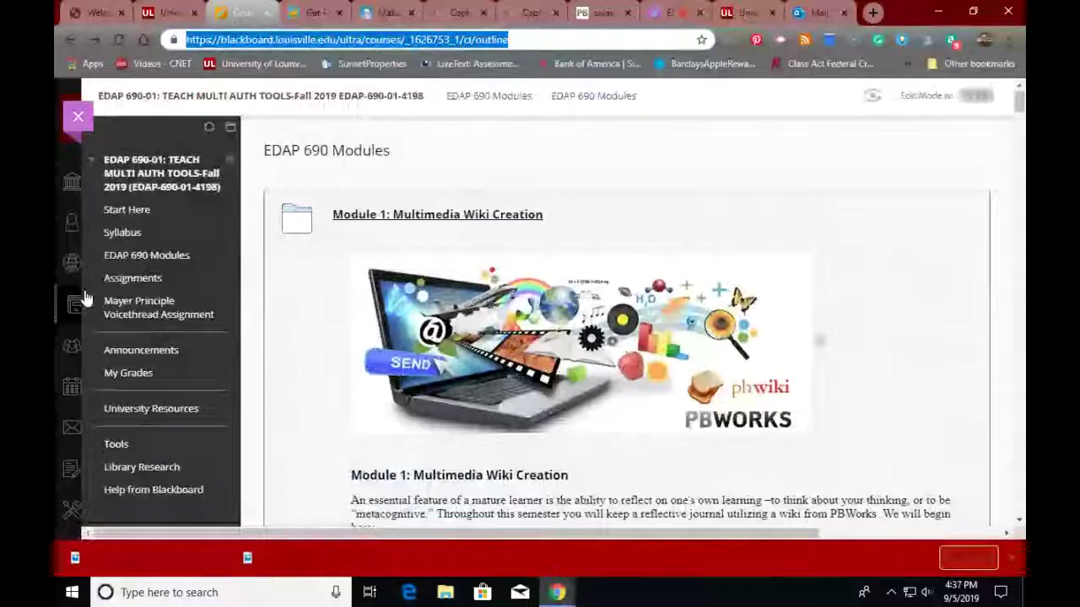
Step: Open the Module 1: Multimedia Wiki Creation assignment from the course's assignments
left_click(135, 285)
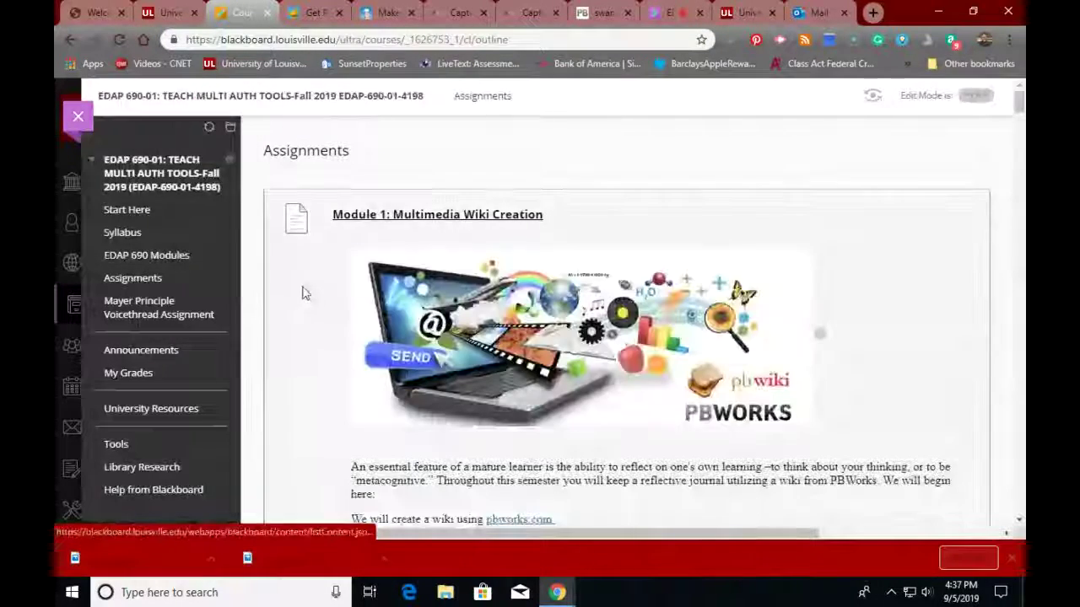
scroll(310, 299, "down", 4)
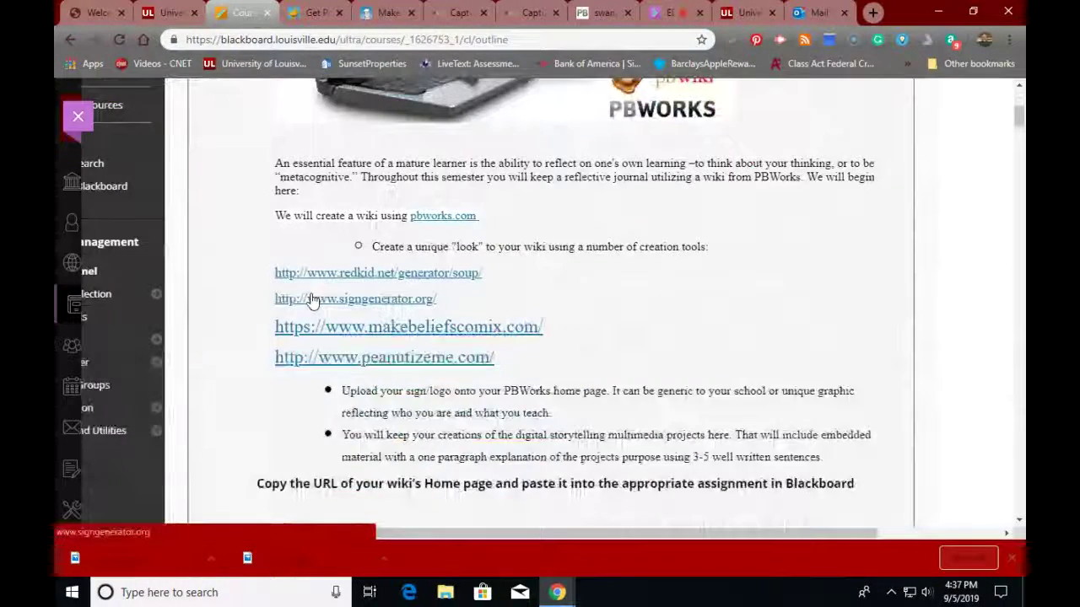
scroll(311, 301, "up", 4)
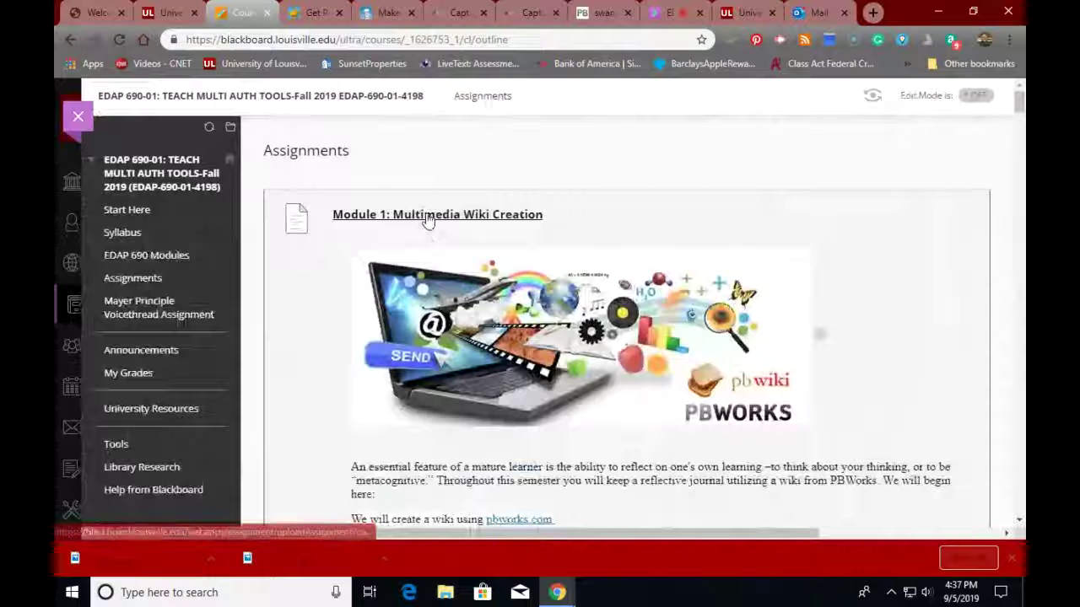
left_click(428, 217)
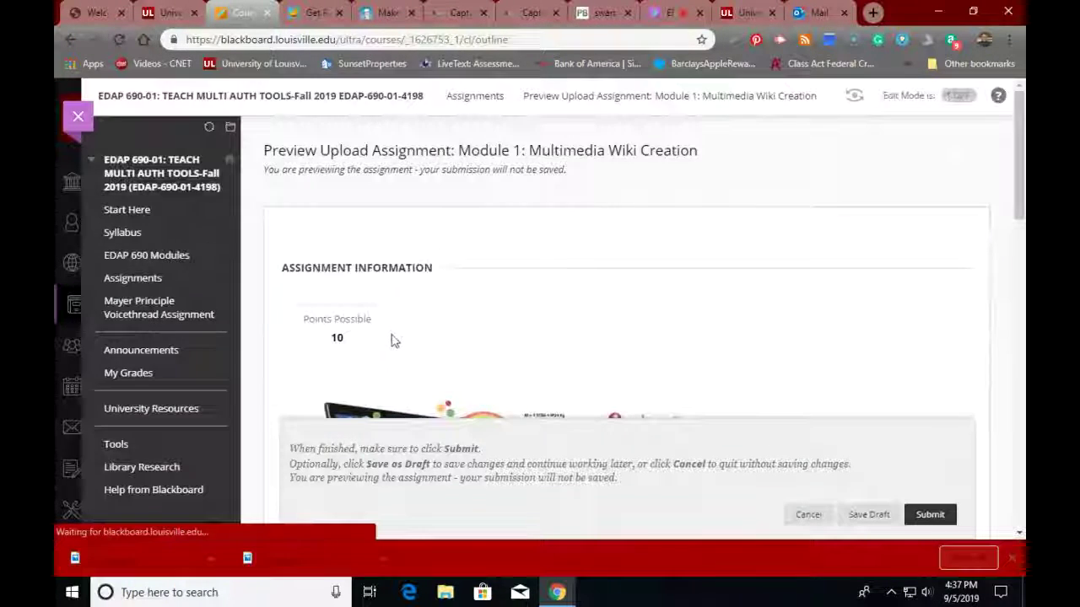
Step: Start a written text submission in the Assignment Submission section of the Module 1 assignment
scroll(393, 339, "down", 1)
scroll(393, 340, "down", 10)
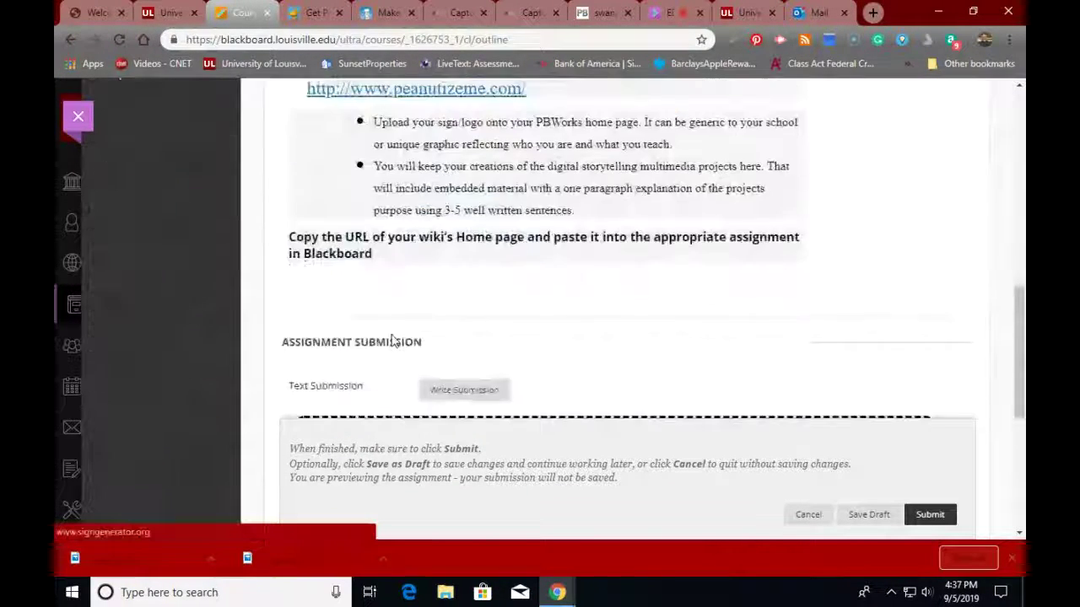
scroll(393, 340, "down", 1)
scroll(393, 340, "down", 1)
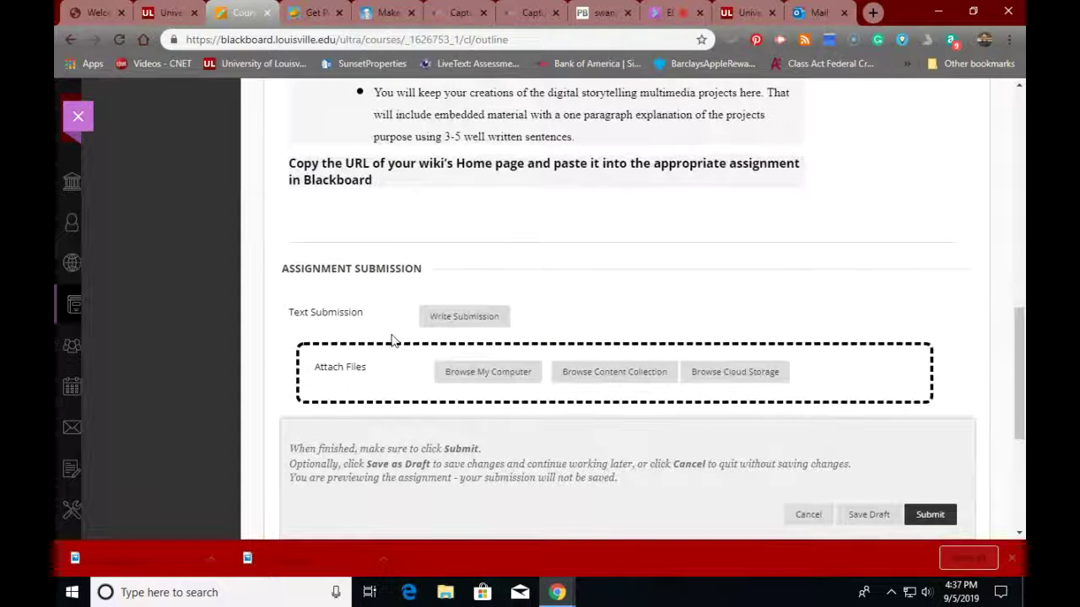
left_click(460, 317)
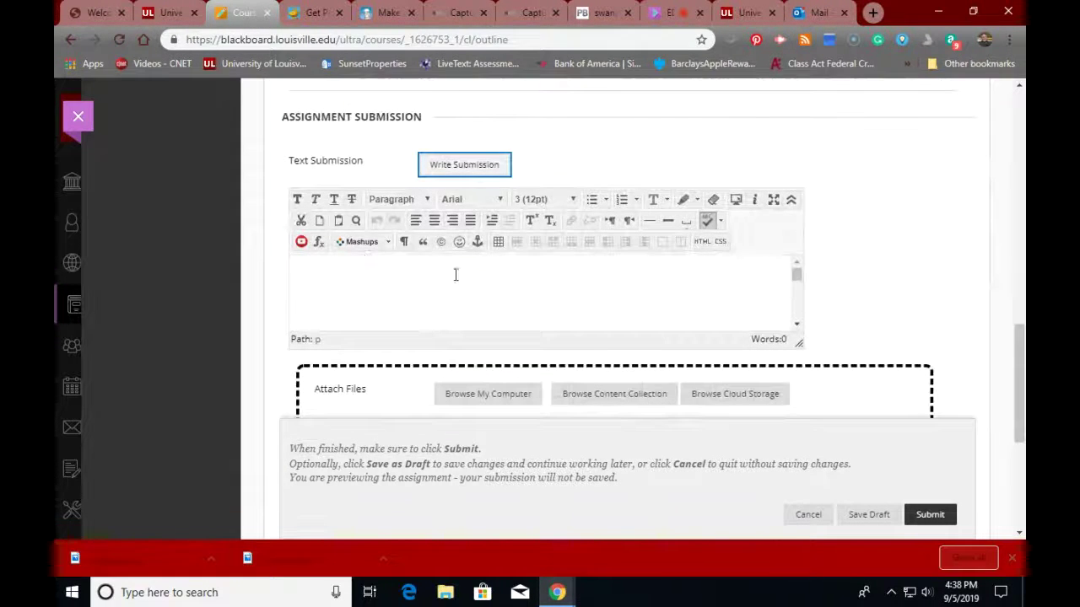
Step: Return to the PBworks FrontPage, switch it from editing to viewing, and copy its URL
left_click(611, 18)
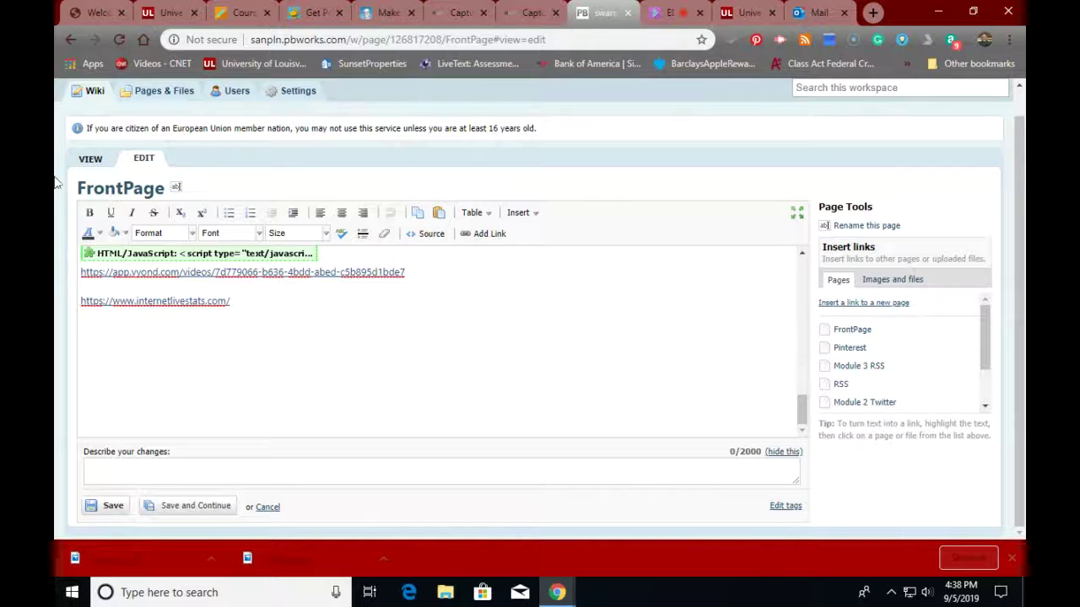
left_click(84, 159)
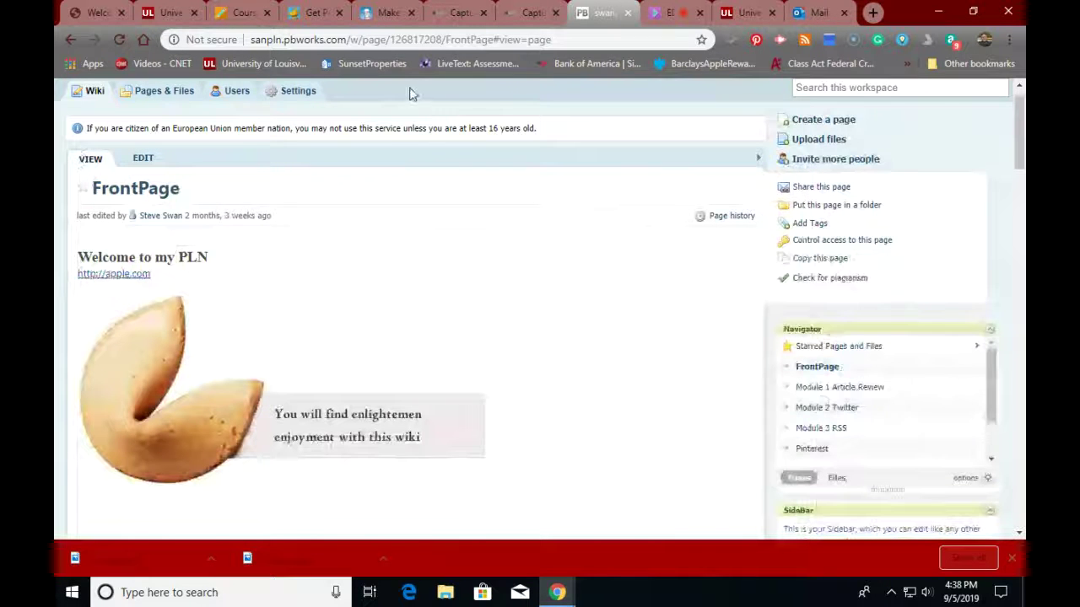
left_click(573, 40)
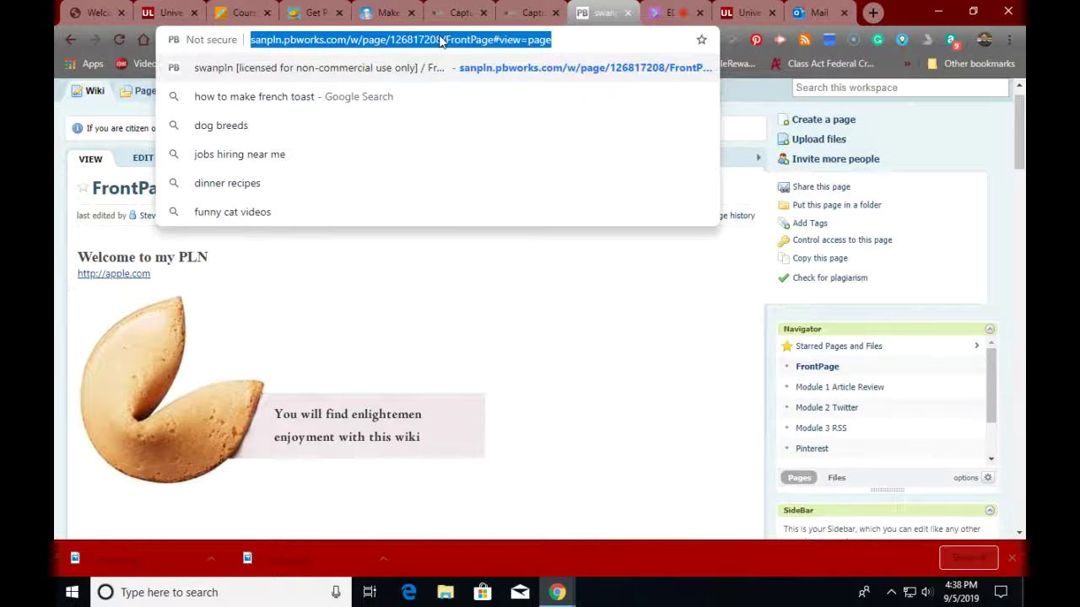
right_click(439, 39)
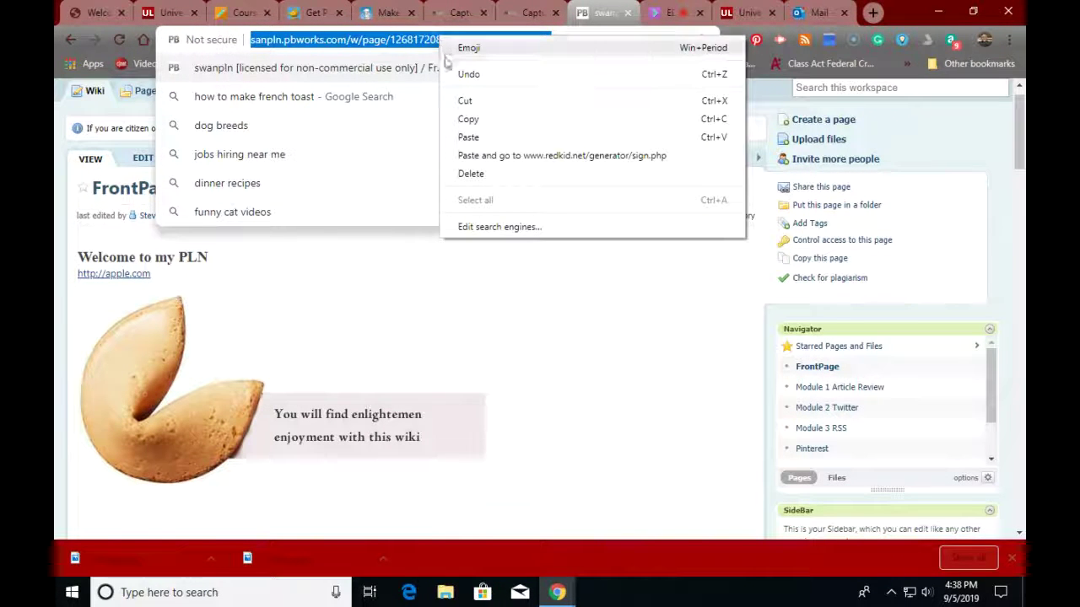
left_click(468, 121)
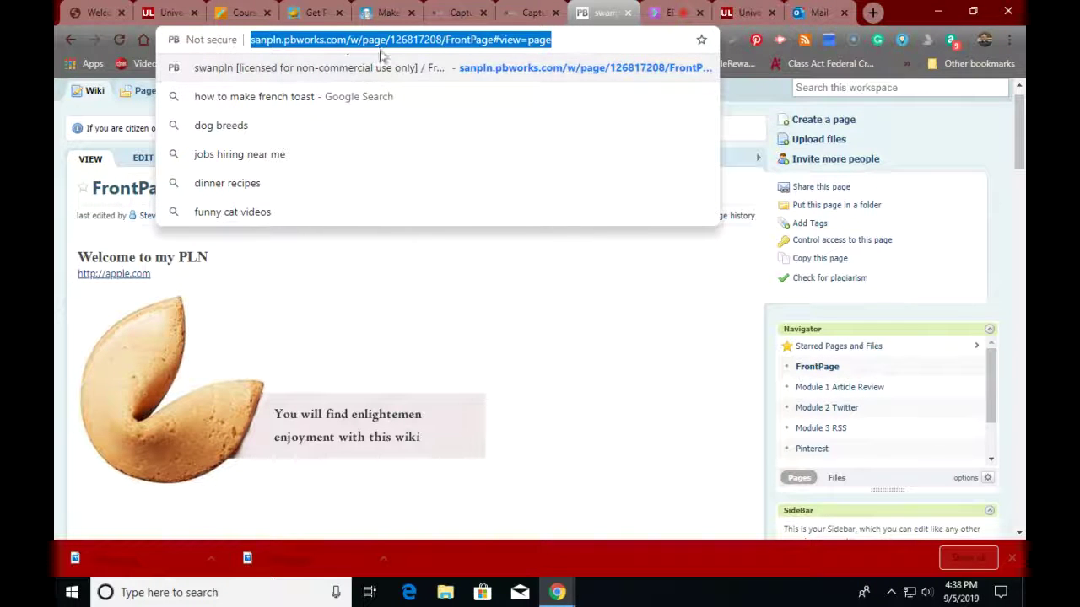
Step: Paste the wiki FrontPage URL into the Blackboard text submission and submit the assignment
left_click(246, 13)
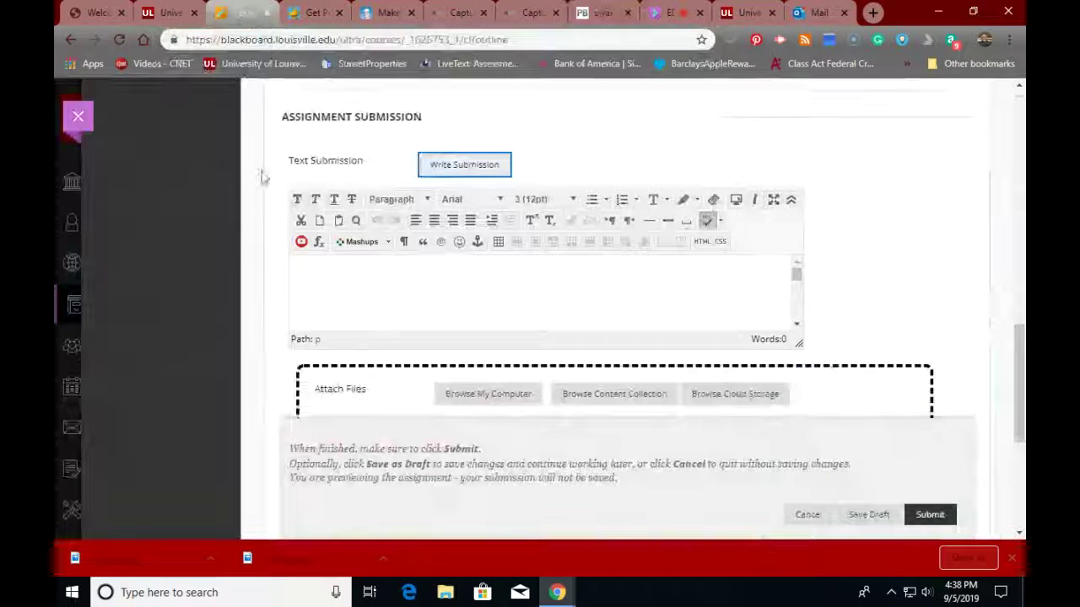
left_click(341, 279)
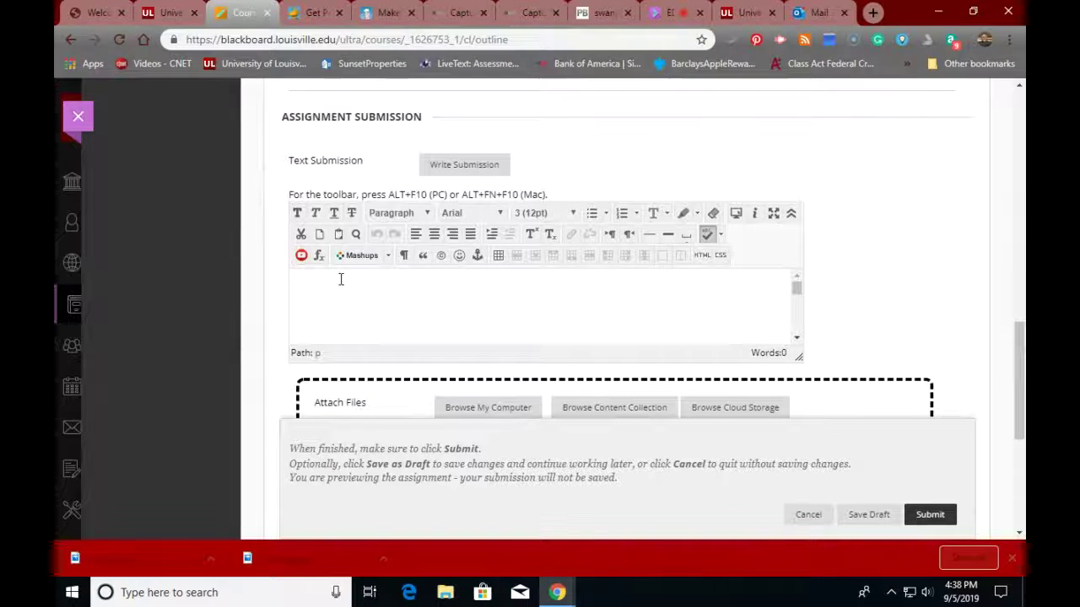
key("ctrl+v")
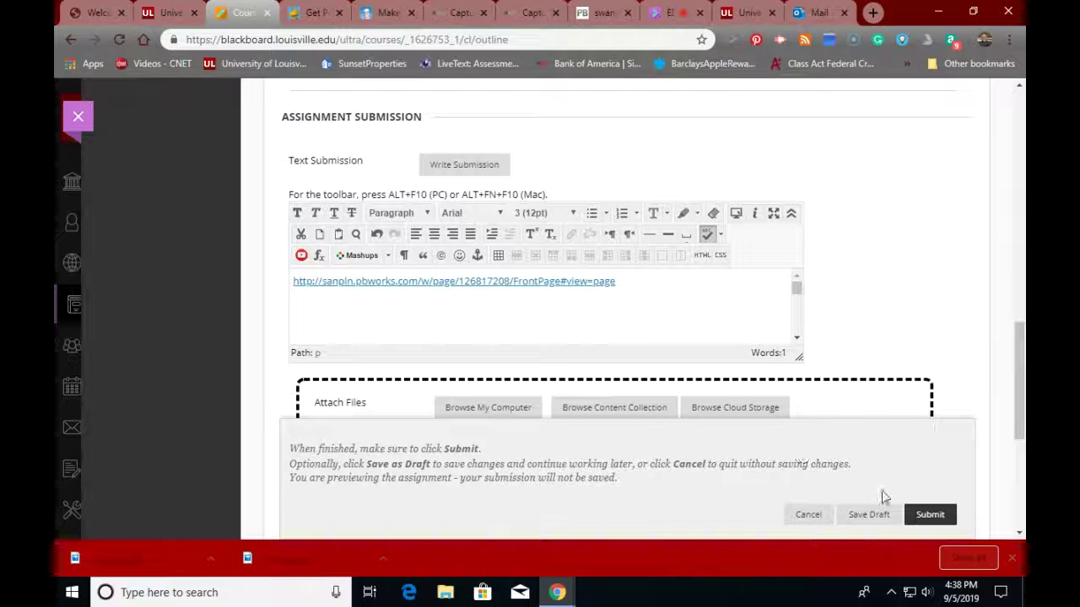
left_click(928, 517)
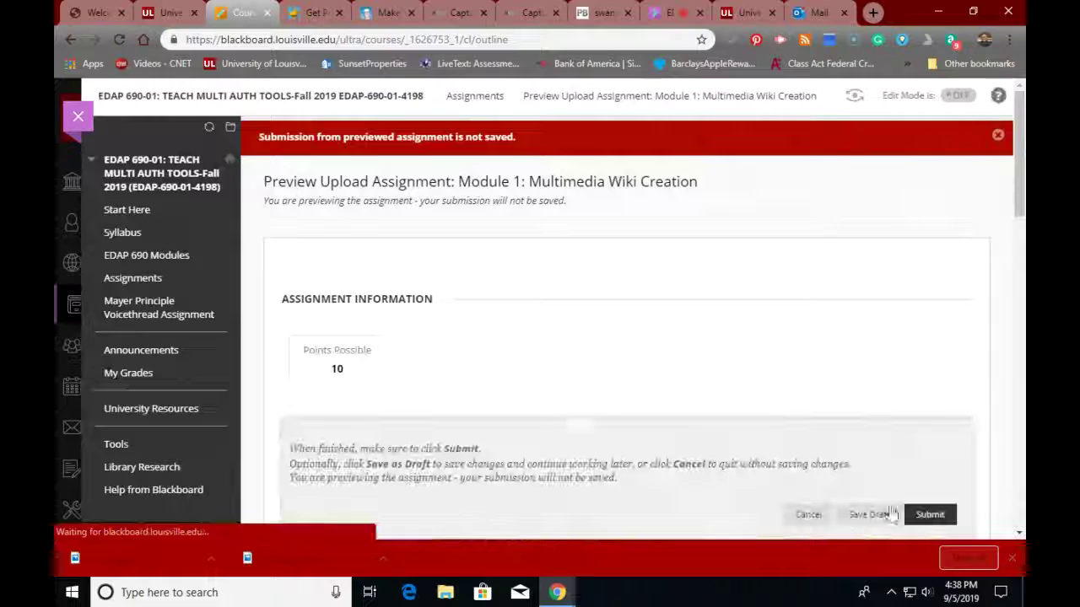
Step: Look over the reloaded Module 1 assignment page, including its submission and comments sections
scroll(543, 397, "down", 10)
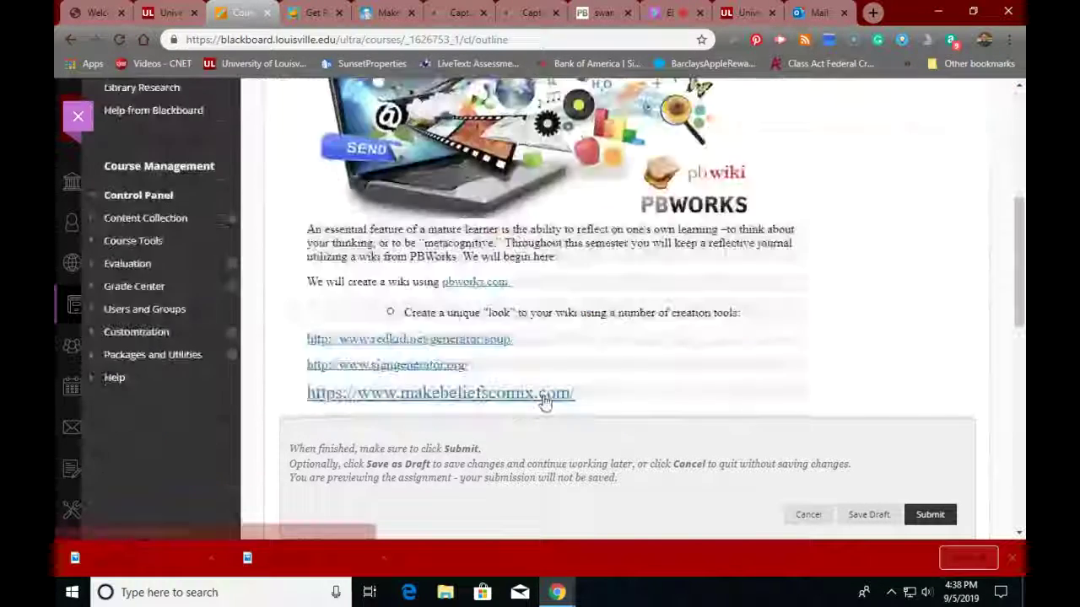
scroll(542, 401, "down", 4)
scroll(542, 402, "up", 3)
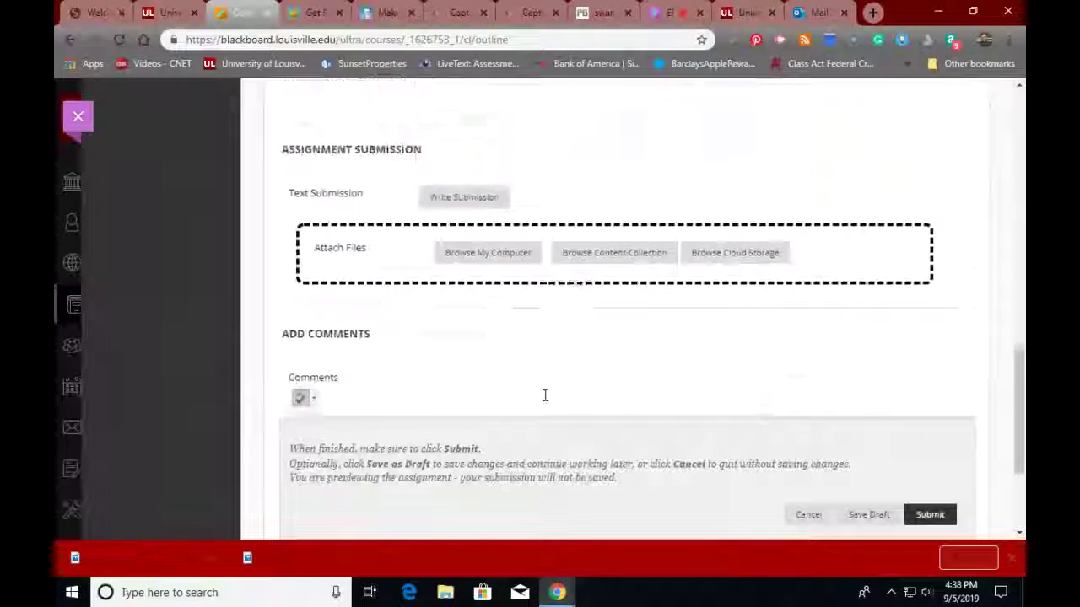
scroll(544, 402, "down", 4)
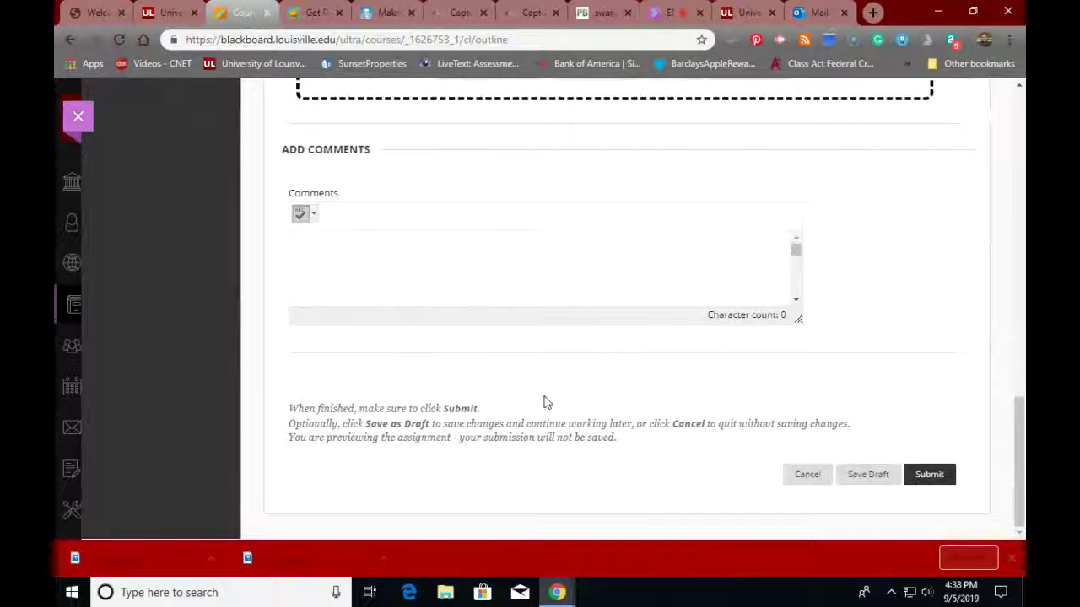
scroll(544, 403, "up", 10)
scroll(545, 403, "up", 2)
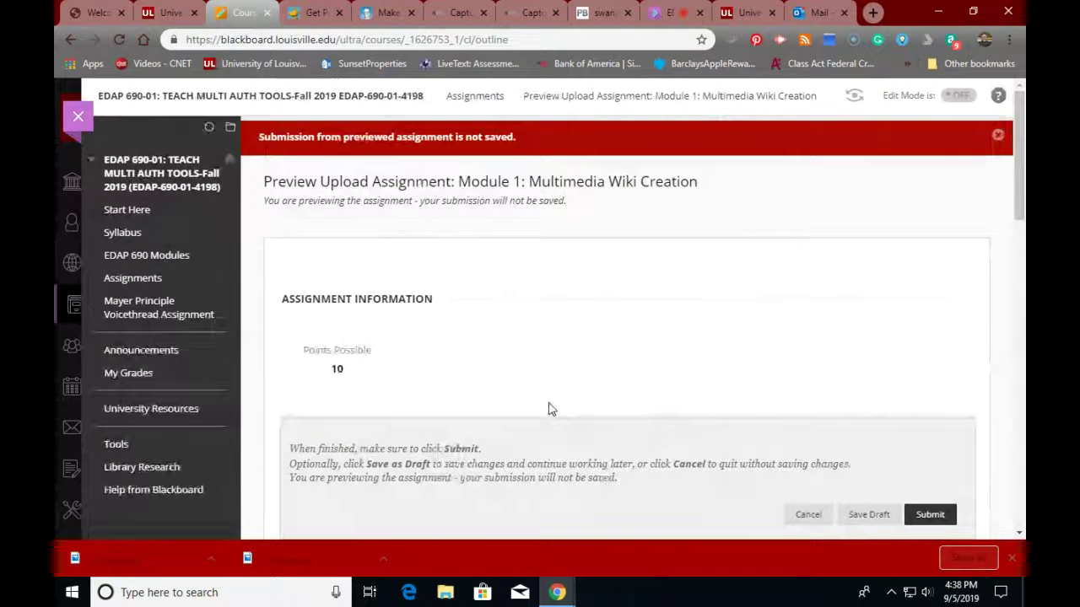
Step: Try to submit the blank assignment, cancel the submission, and go back over the assignment instructions
left_click(930, 516)
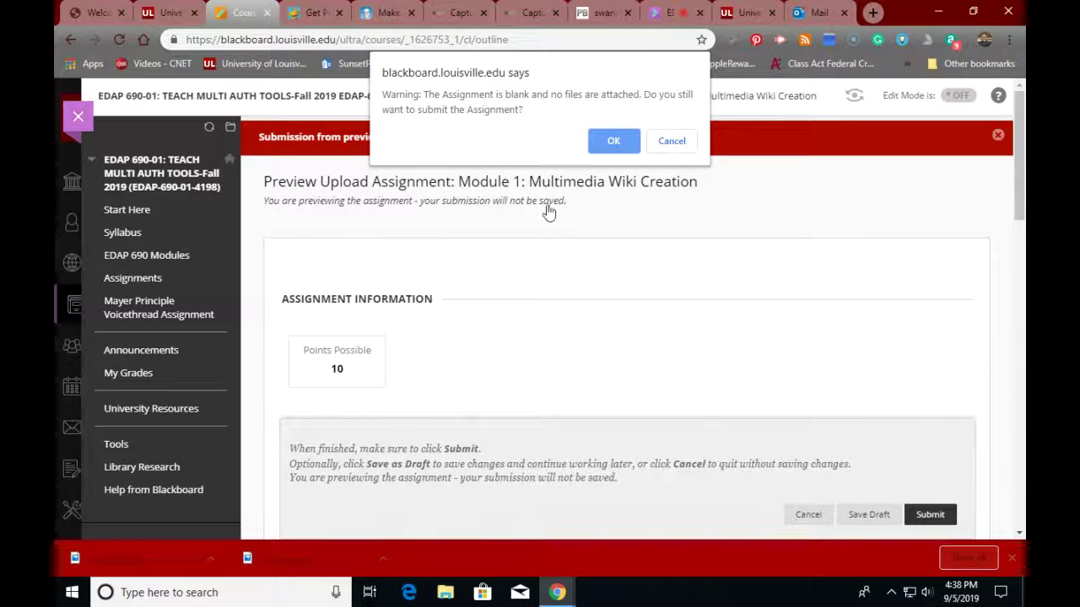
left_click(683, 147)
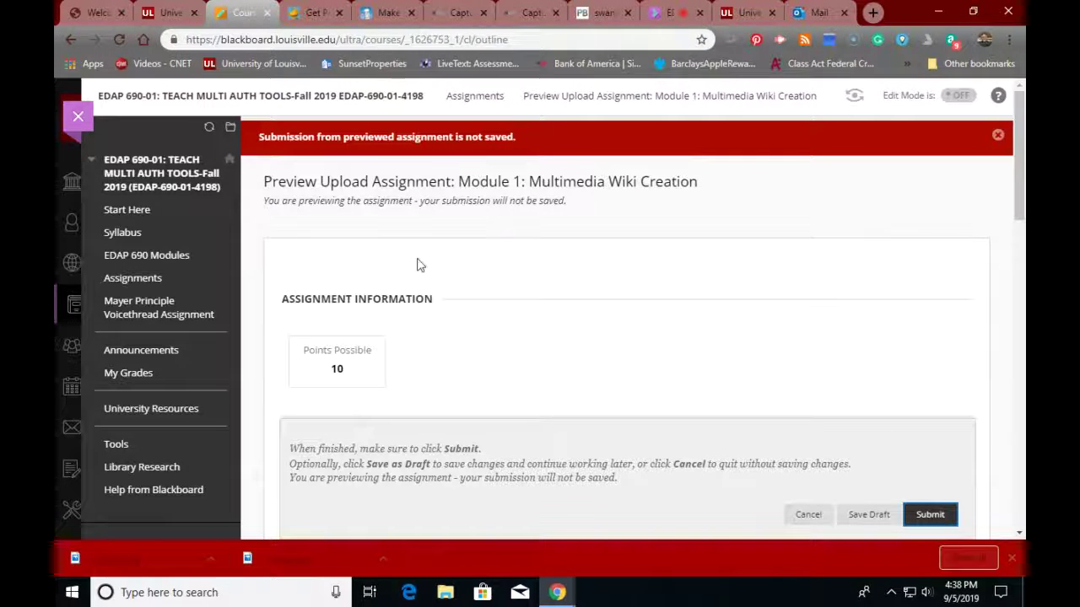
scroll(416, 265, "down", 5)
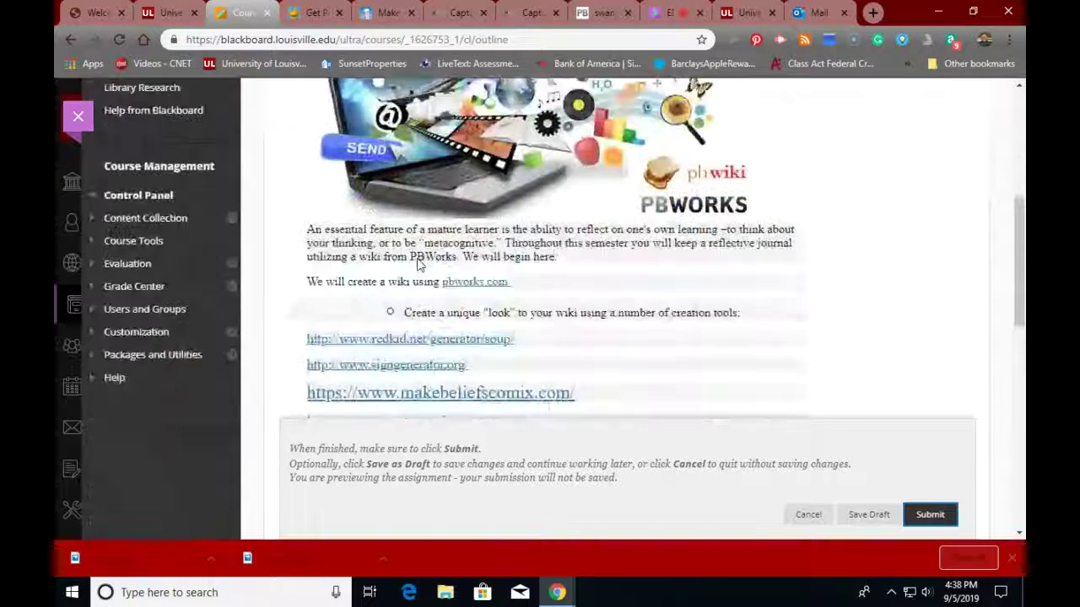
scroll(416, 259, "down", 5)
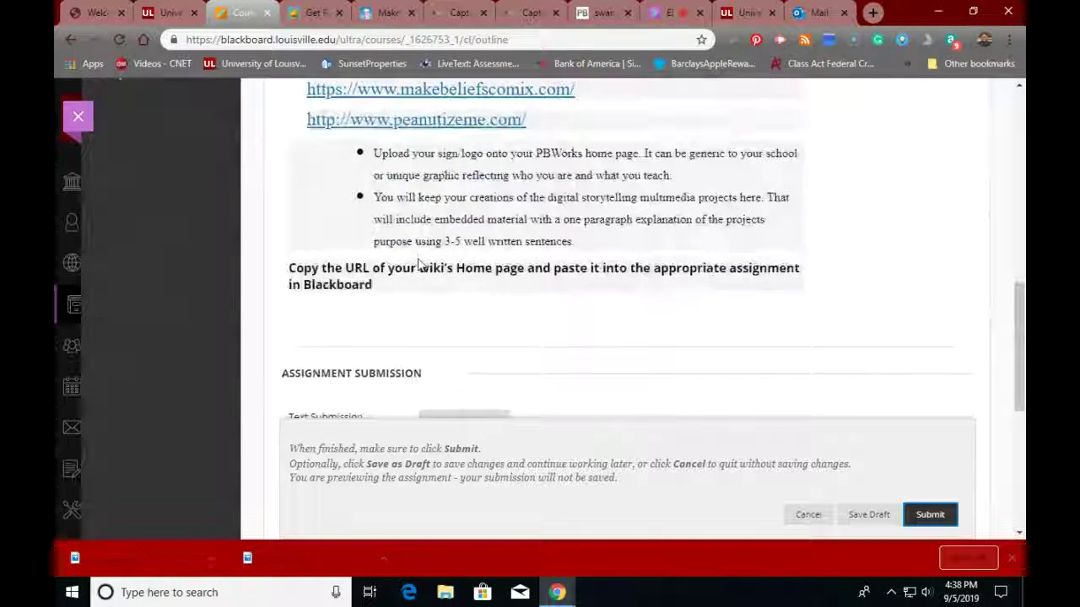
Step: Open the text submission editor for the Module 1 wiki assignment, enter the wiki's FrontPage URL, and submit it
scroll(417, 265, "down", 1)
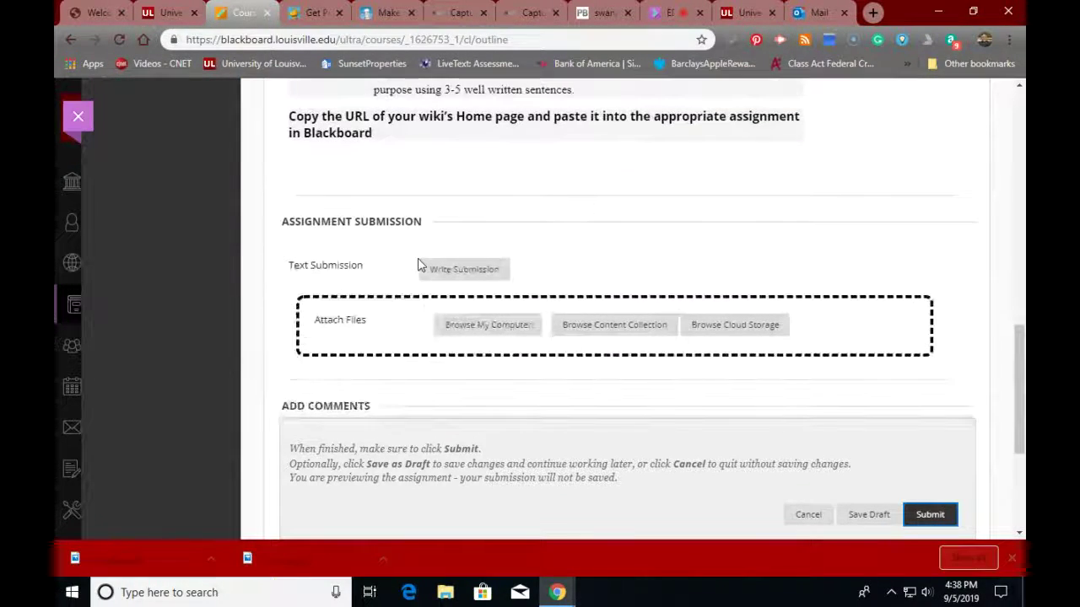
left_click(447, 278)
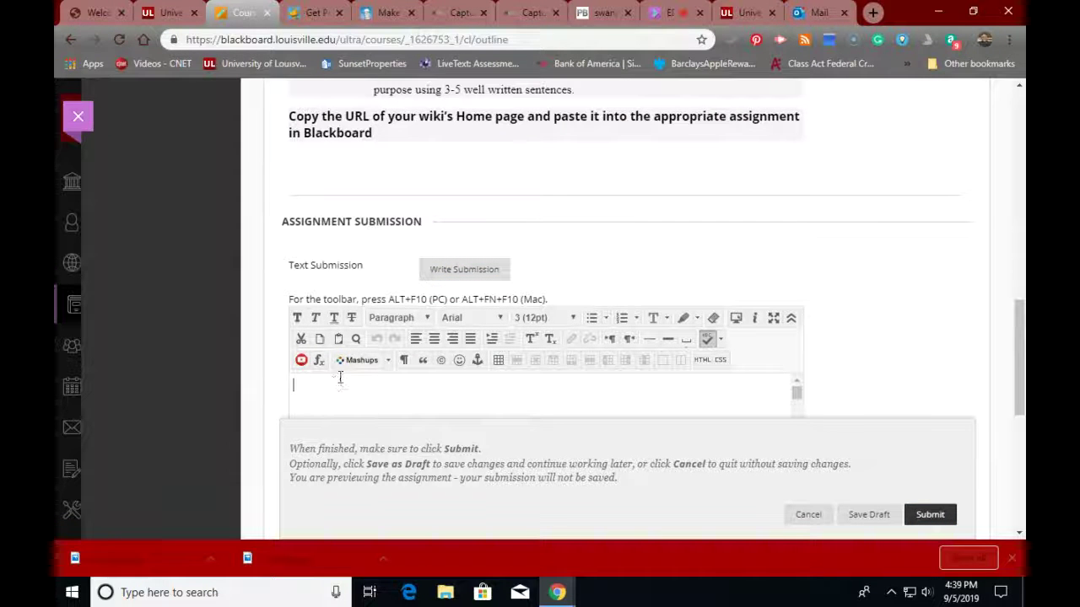
type("http://sanplin.pbworks.com/w/page/126817208/FrontPage#view=page")
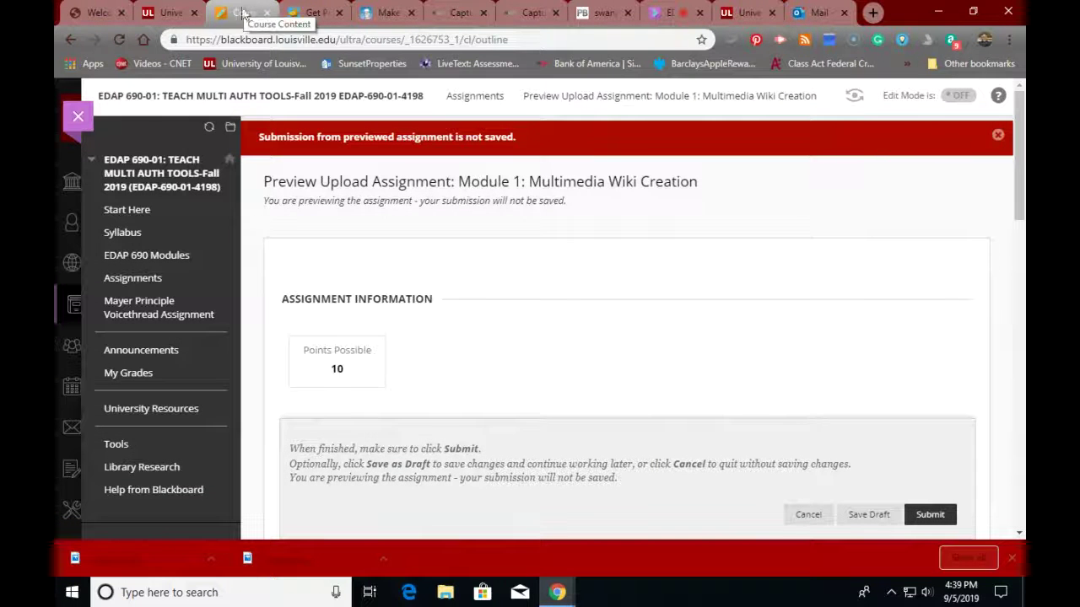
Step: Go back to the course's Assignments list and look over the Module 1 and Module 2 assignment descriptions
left_click(73, 38)
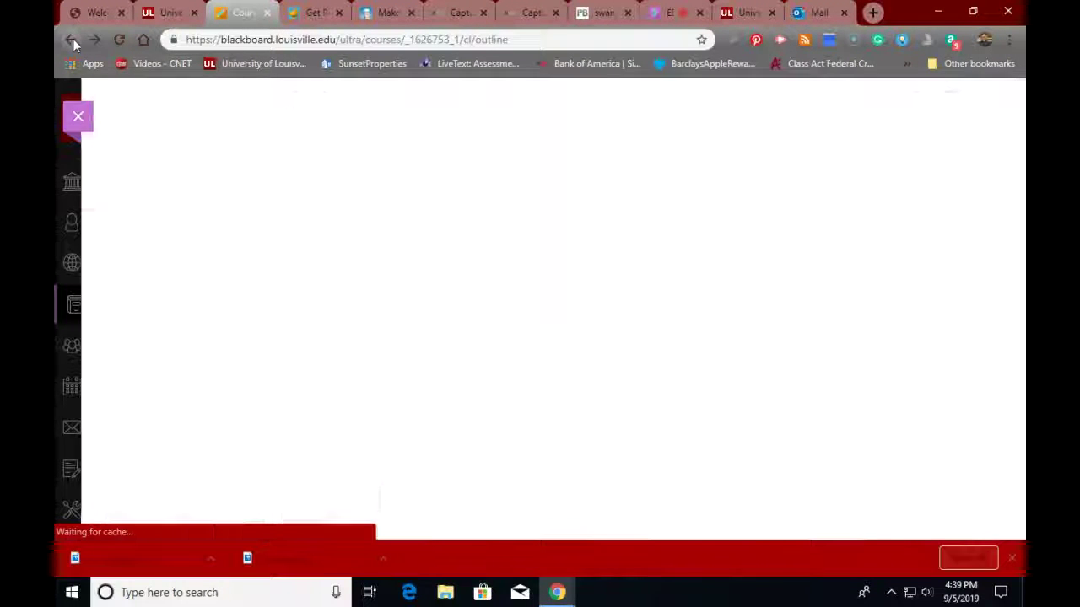
left_click(72, 38)
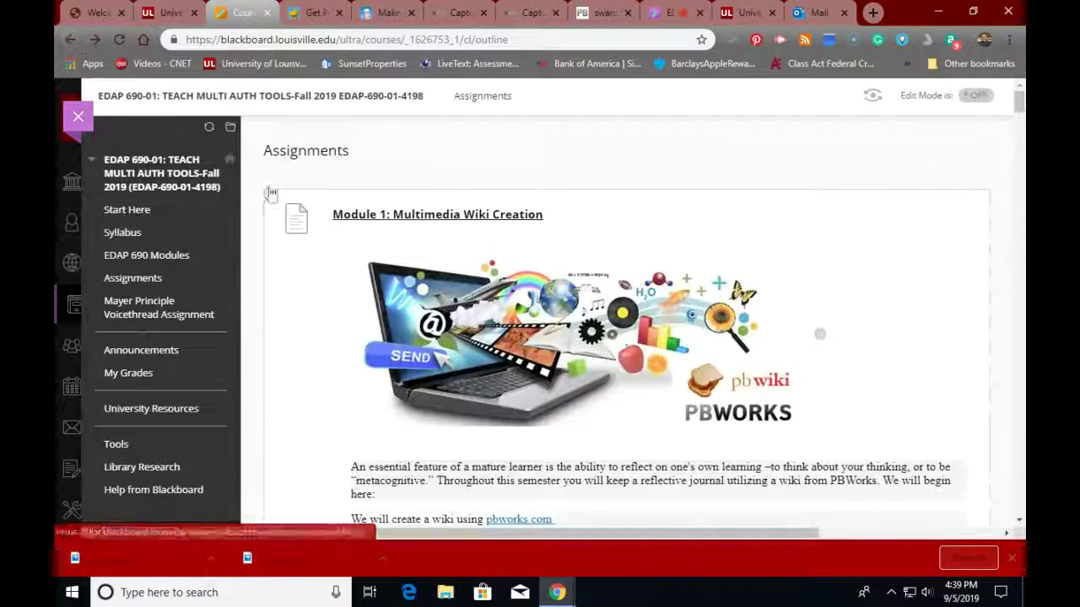
scroll(391, 245, "down", 3)
scroll(391, 244, "down", 2)
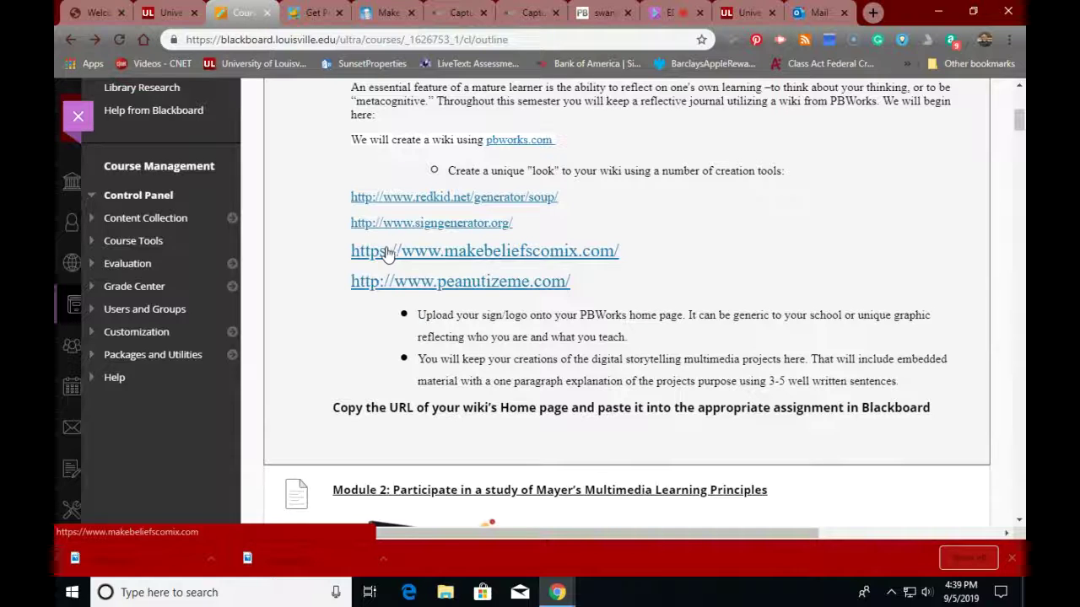
scroll(329, 312, "down", 3)
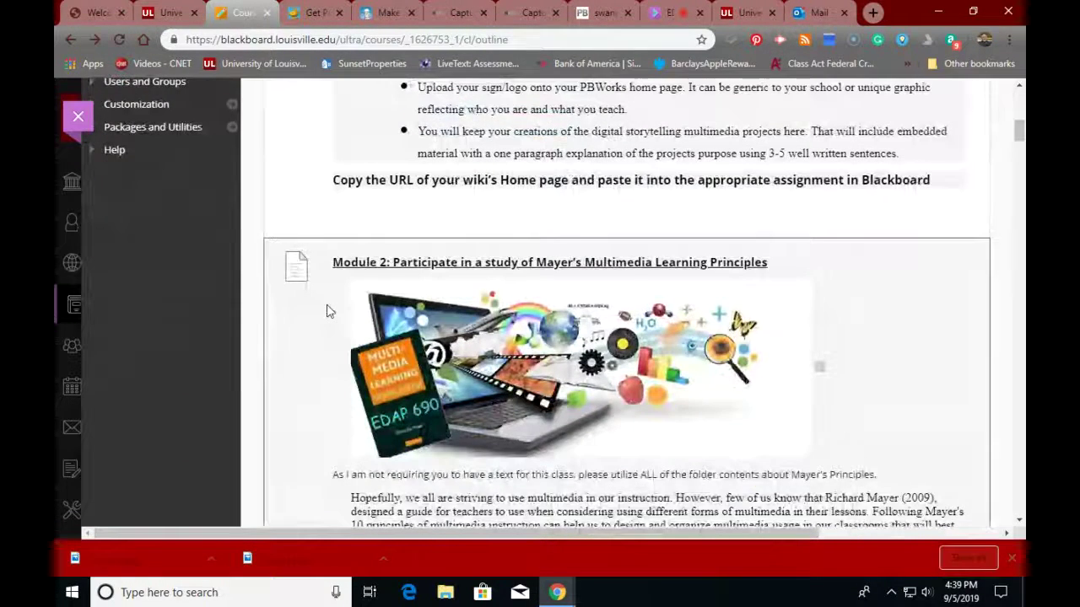
scroll(329, 312, "down", 1)
scroll(329, 313, "down", 1)
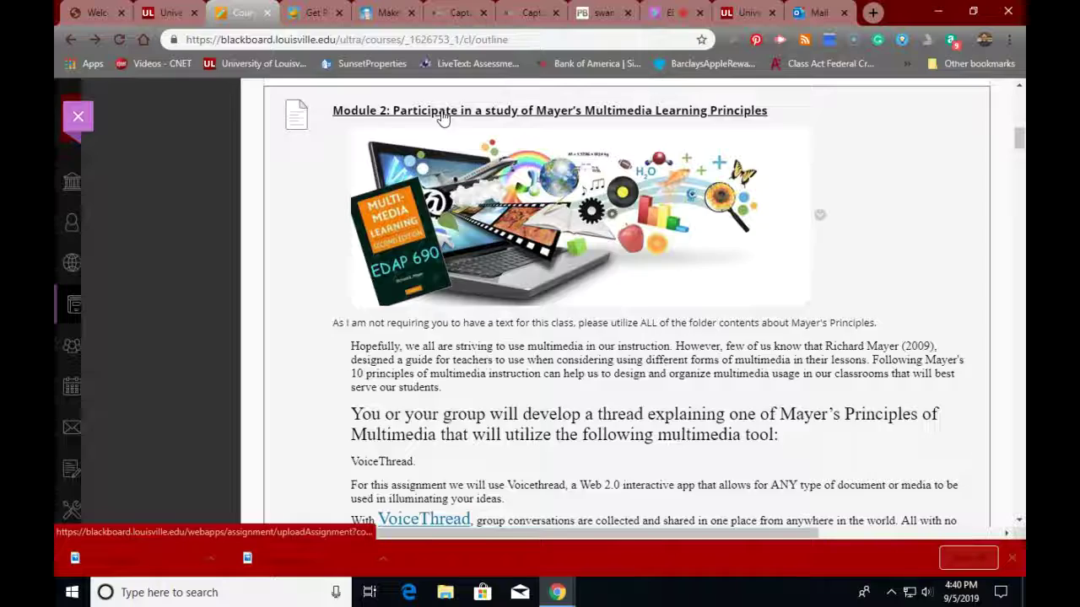
Step: View the upload page of the Module 2 Mayer's Multimedia Learning Principles assignment and return to the Assignments list
left_click(442, 113)
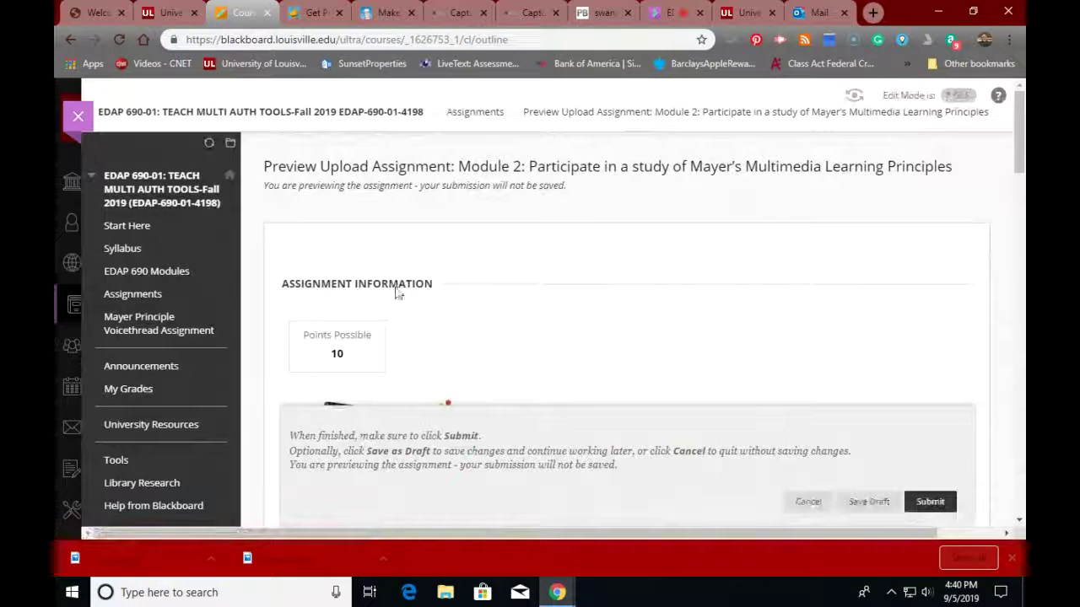
left_click(68, 39)
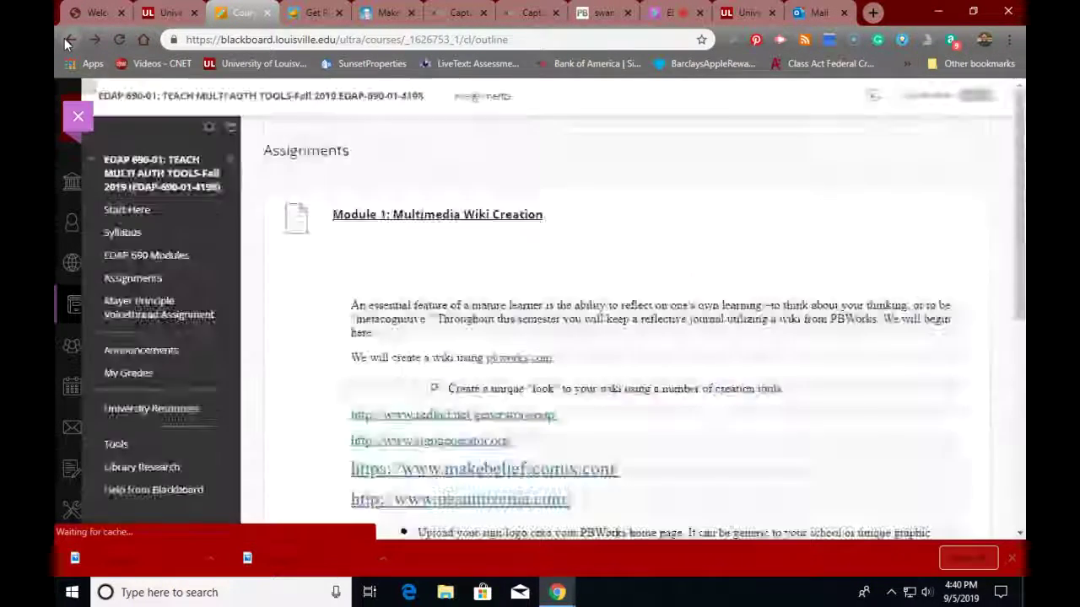
scroll(577, 272, "down", 5)
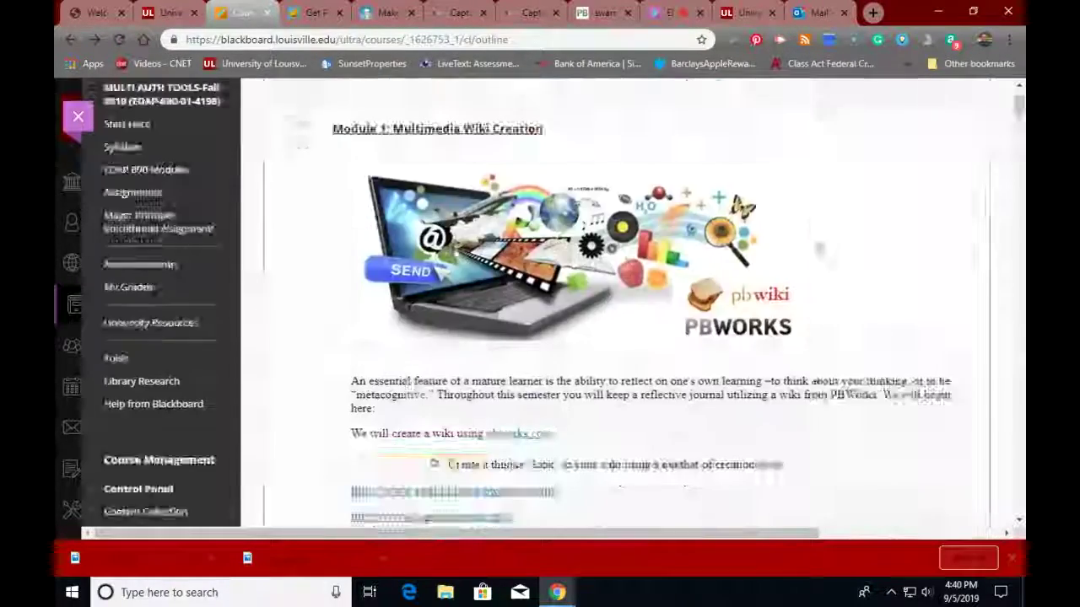
Step: Open the Module 2 book study folder on Mayer's Multimedia Learning inside the EDAP 690 Modules folder
left_click(132, 258)
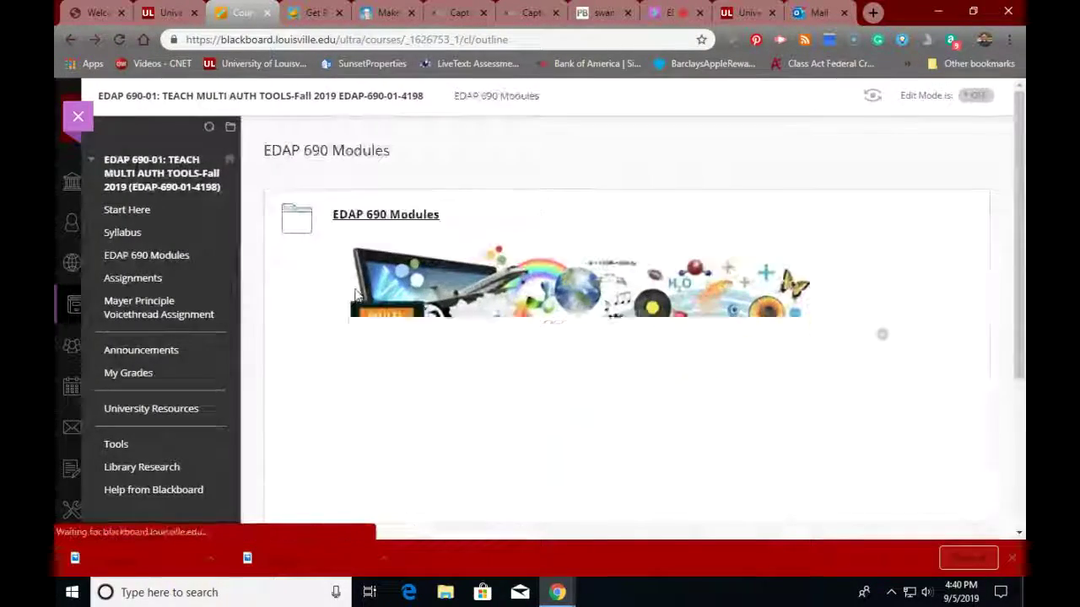
left_click(384, 218)
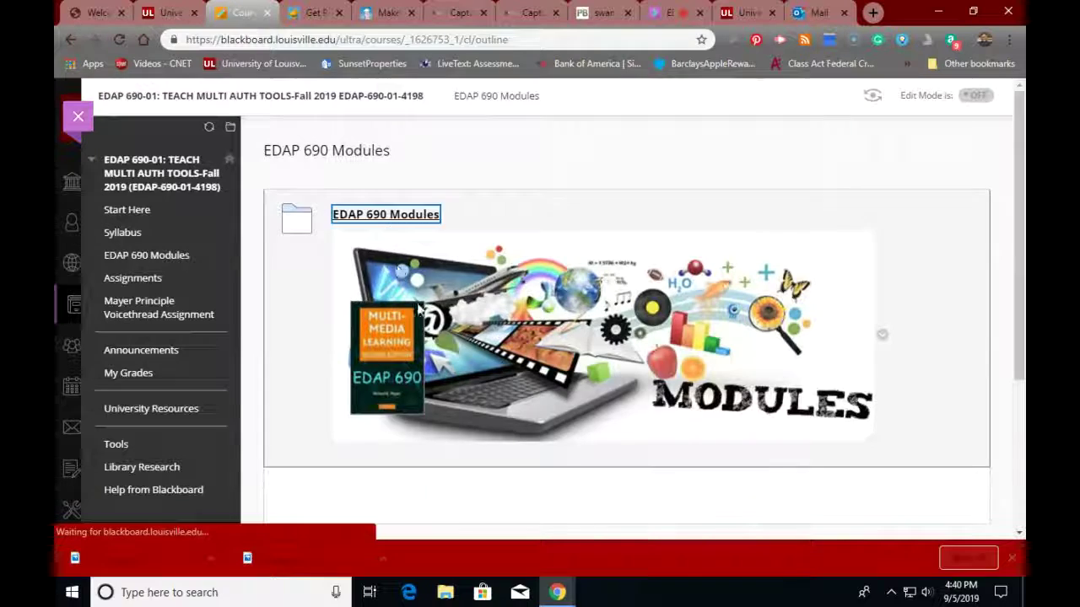
scroll(421, 314, "down", 8)
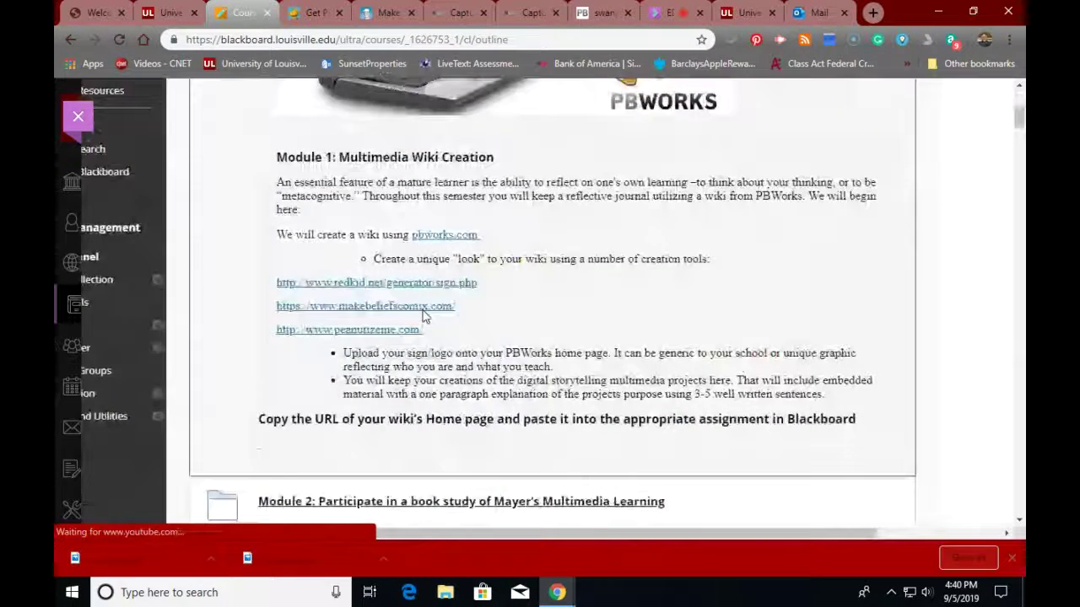
left_click(402, 289)
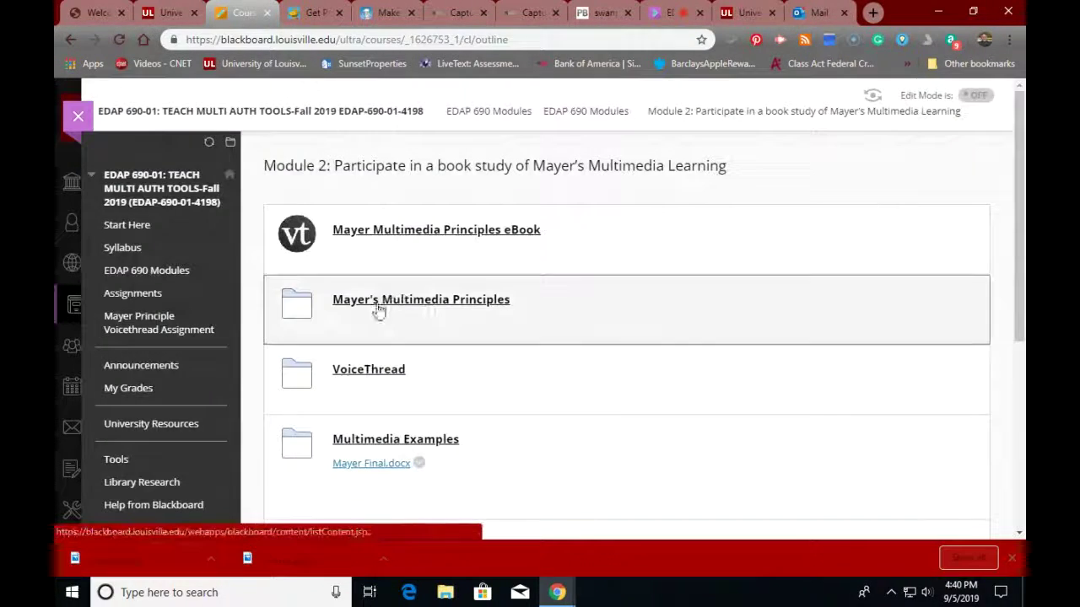